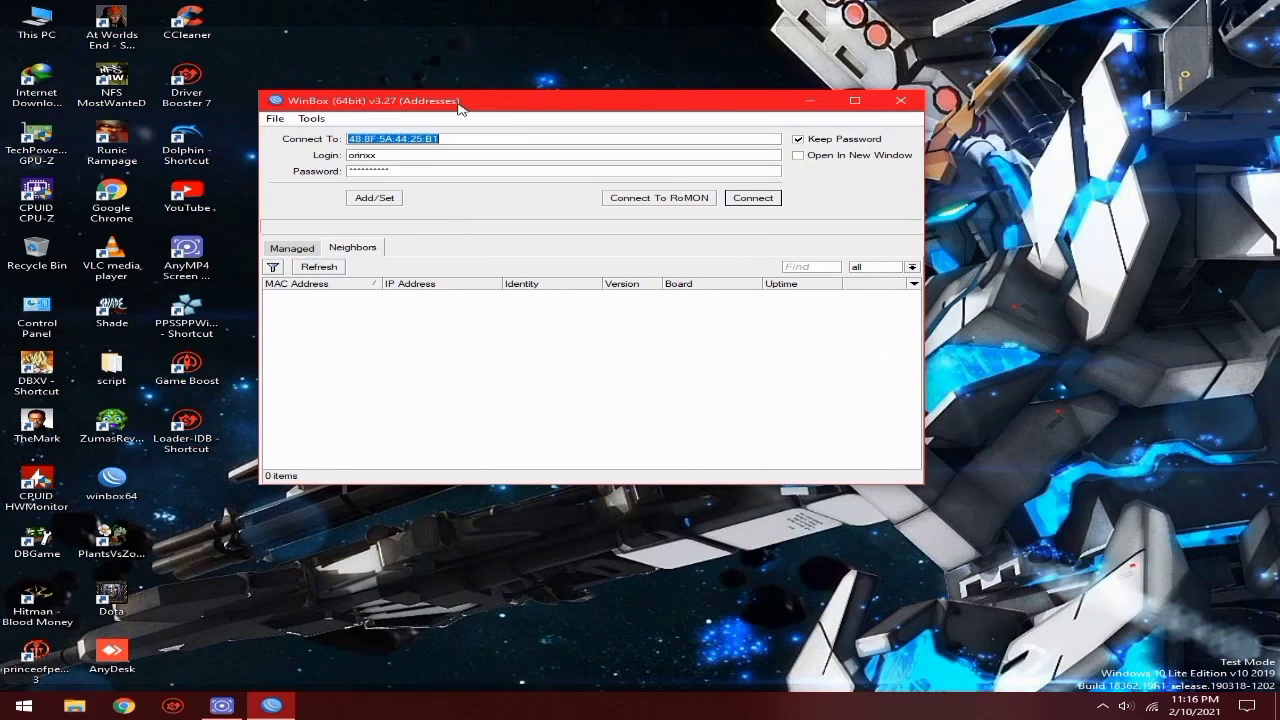
- Connect to the MikroTik router with the saved login and maximize its session window
left_click_drag(455, 103, 513, 111)
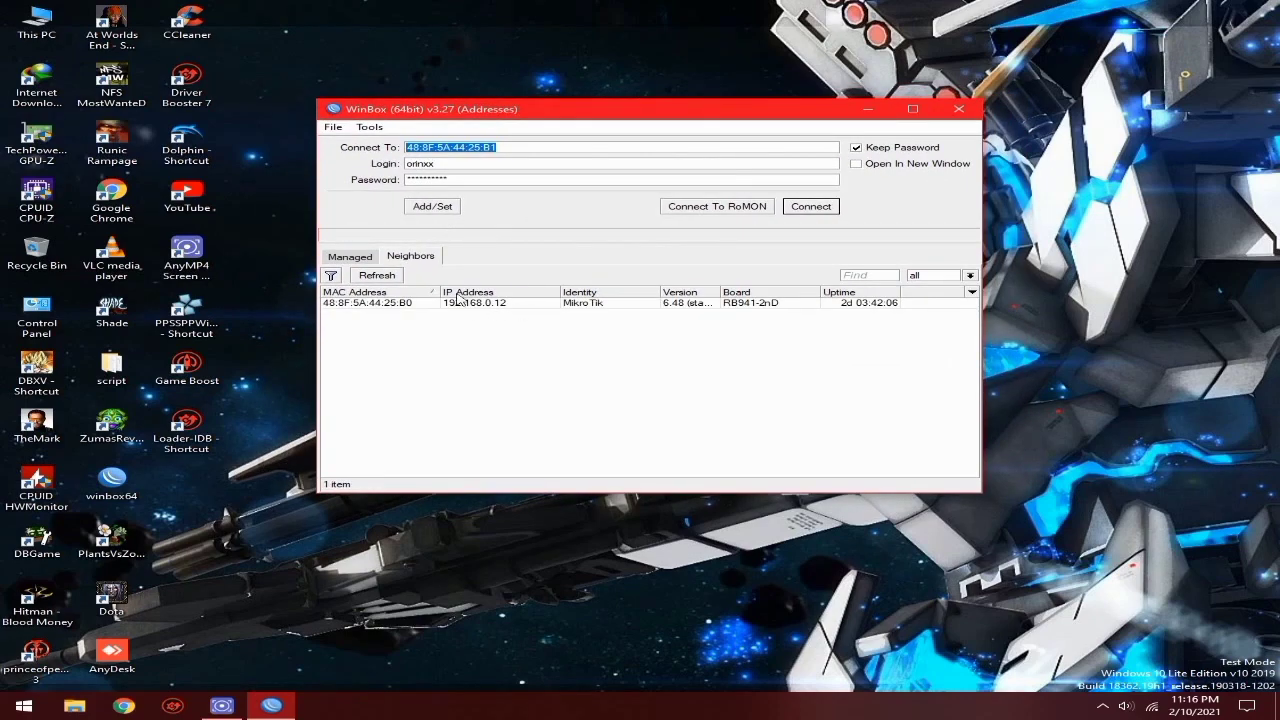
left_click(805, 208)
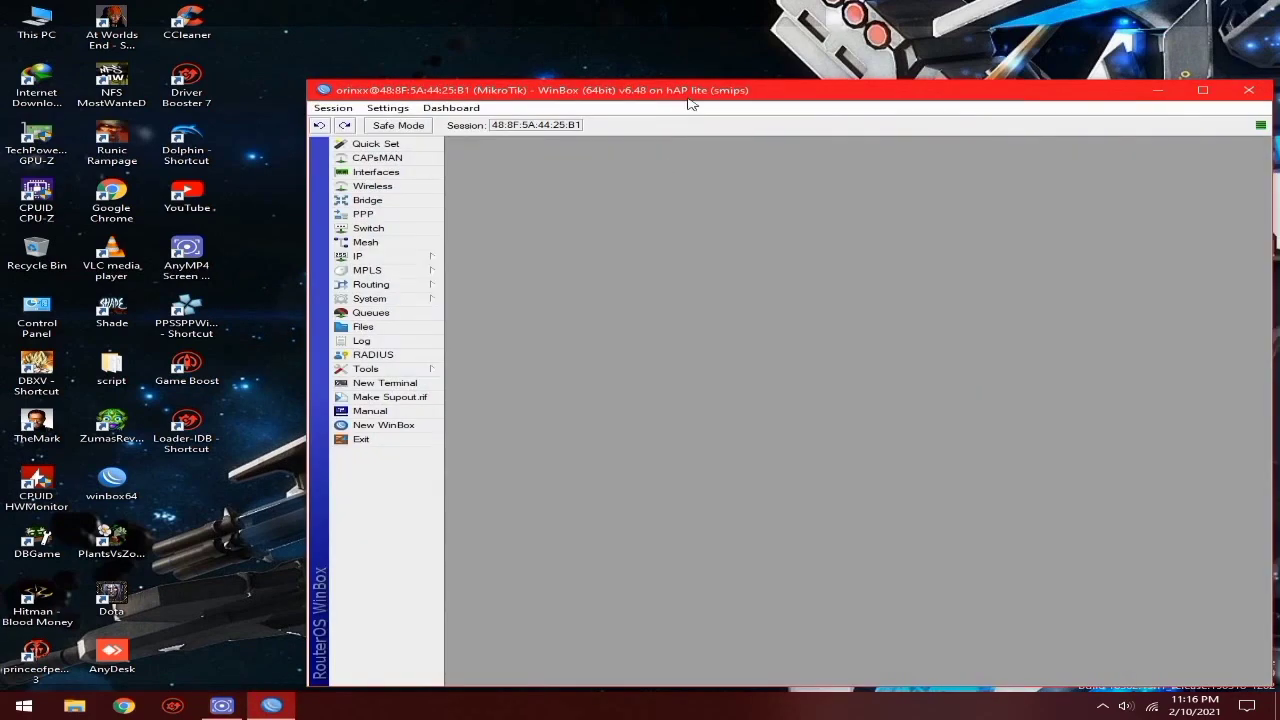
left_click_drag(707, 126, 573, 40)
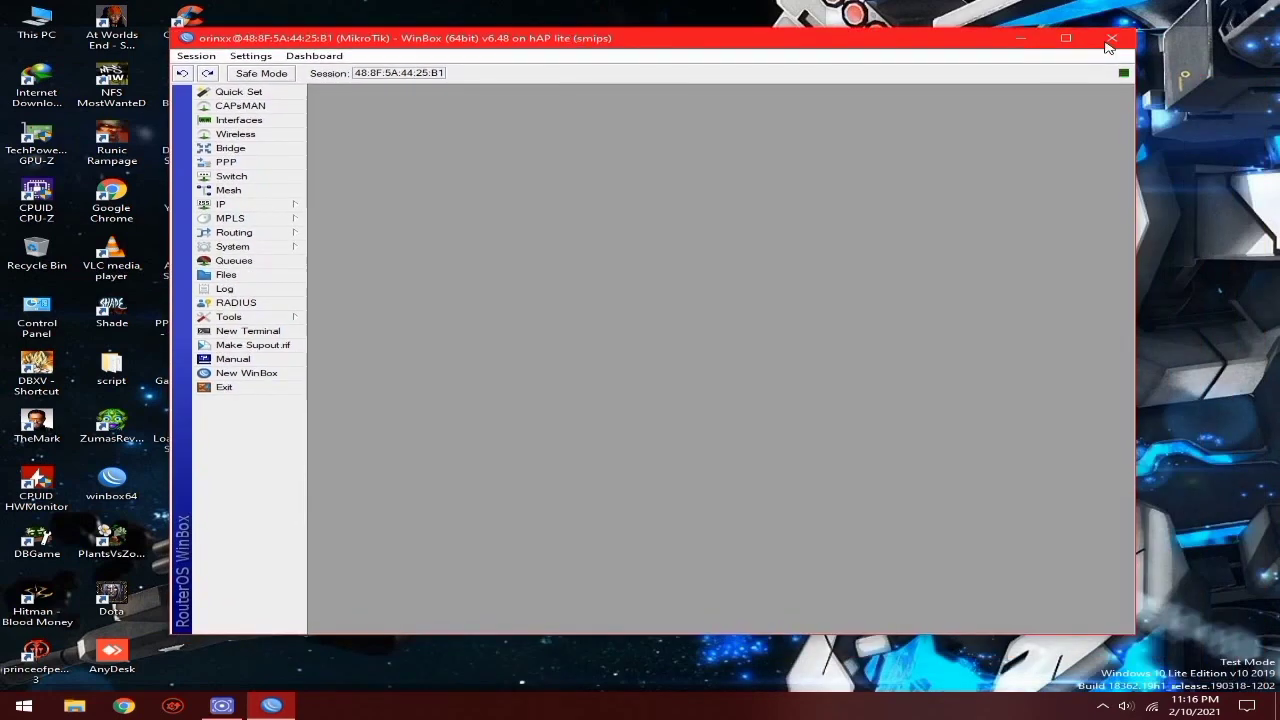
left_click(1066, 42)
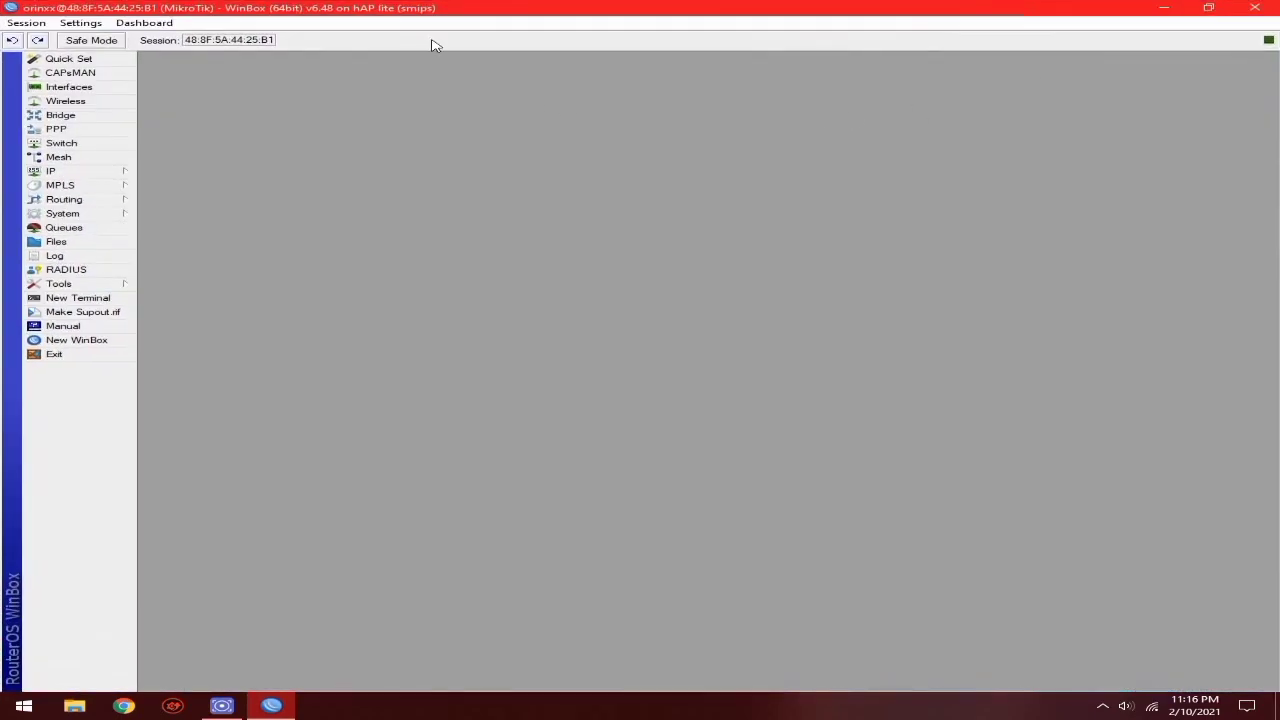
left_click_drag(457, 11, 467, 7)
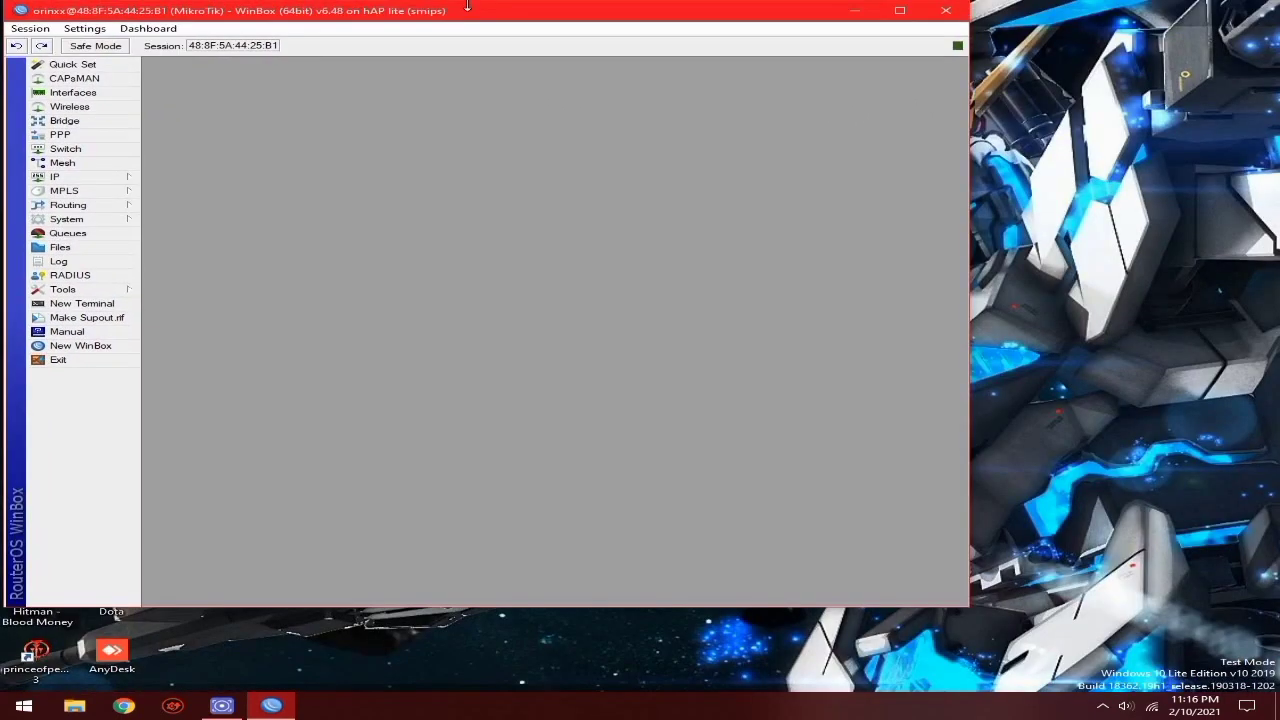
left_click(900, 10)
- Open the router's IP firewall and show its mangle rules
left_click(70, 171)
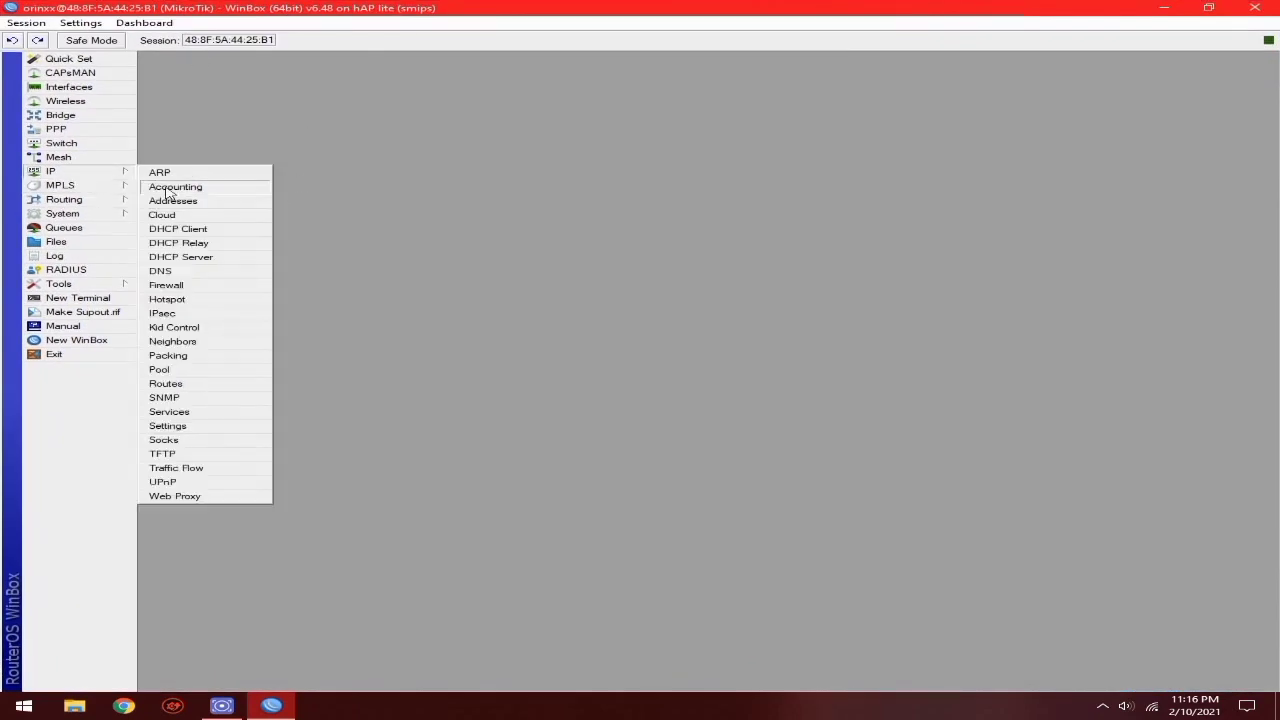
left_click(188, 291)
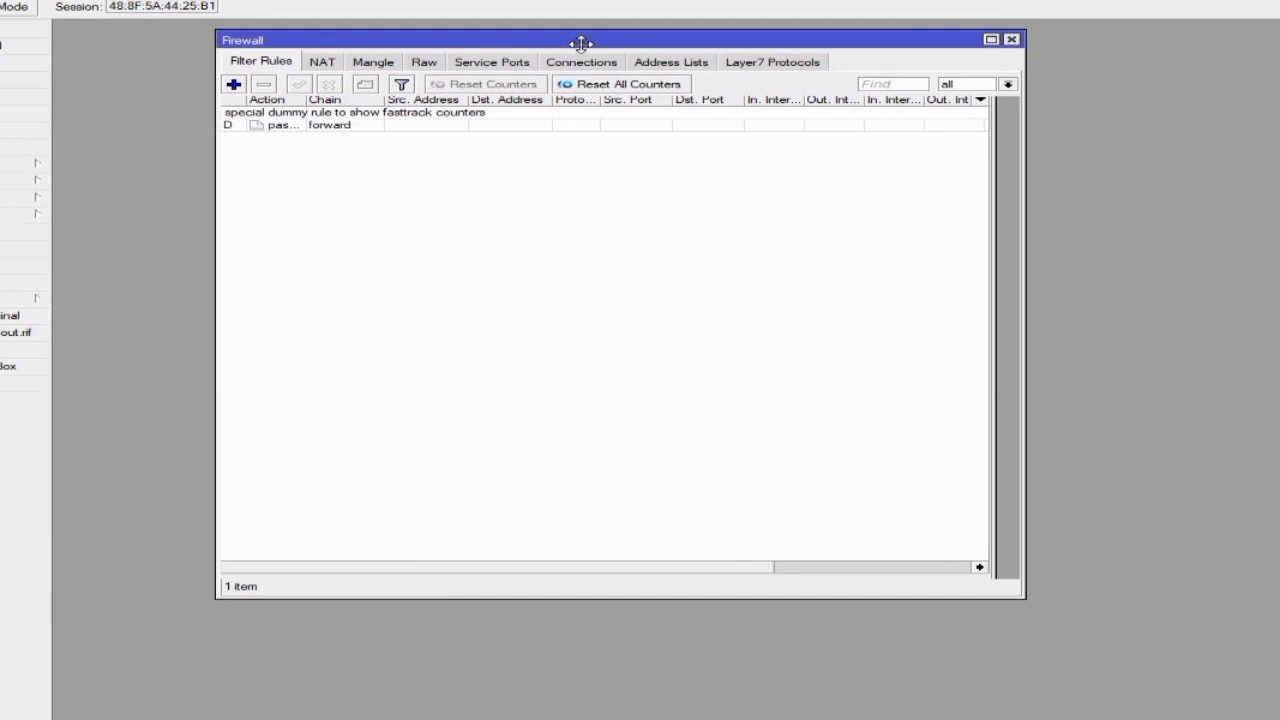
left_click_drag(581, 43, 647, 30)
left_click(463, 57)
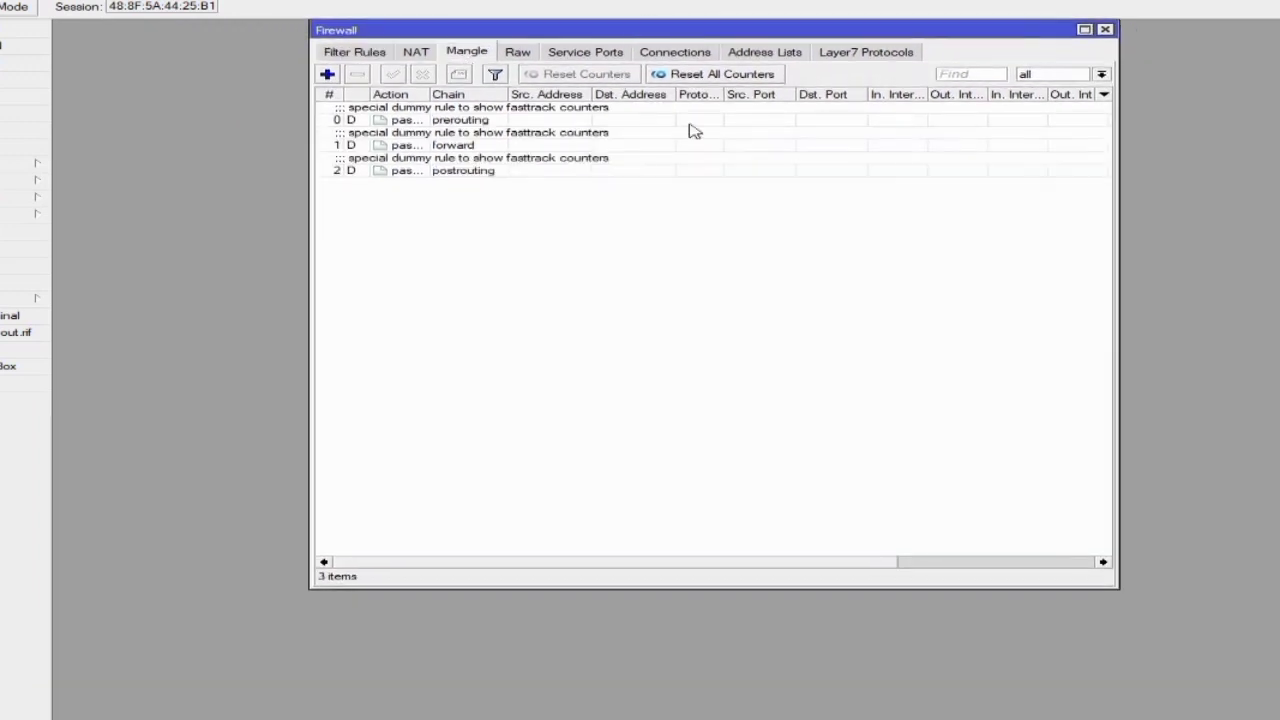
- Start a new mangle rule on the prerouting chain with protocol 6 (tcp)
left_click(327, 75)
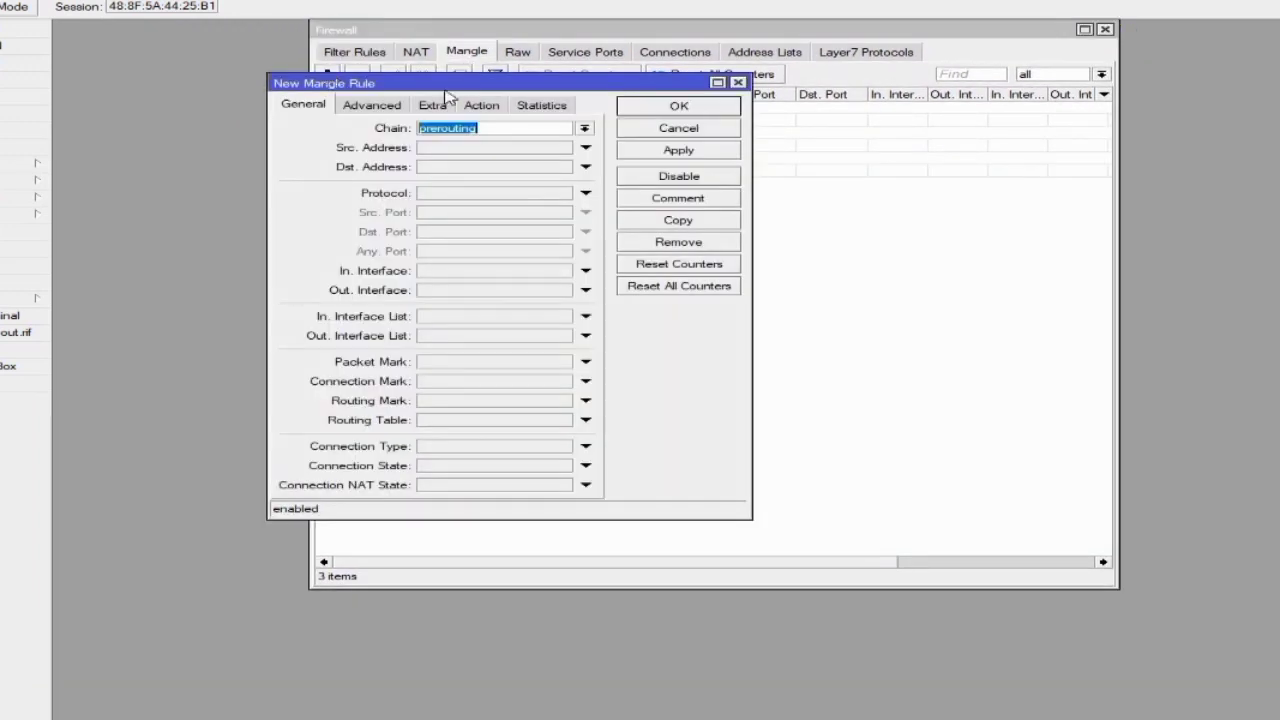
left_click_drag(448, 86, 545, 78)
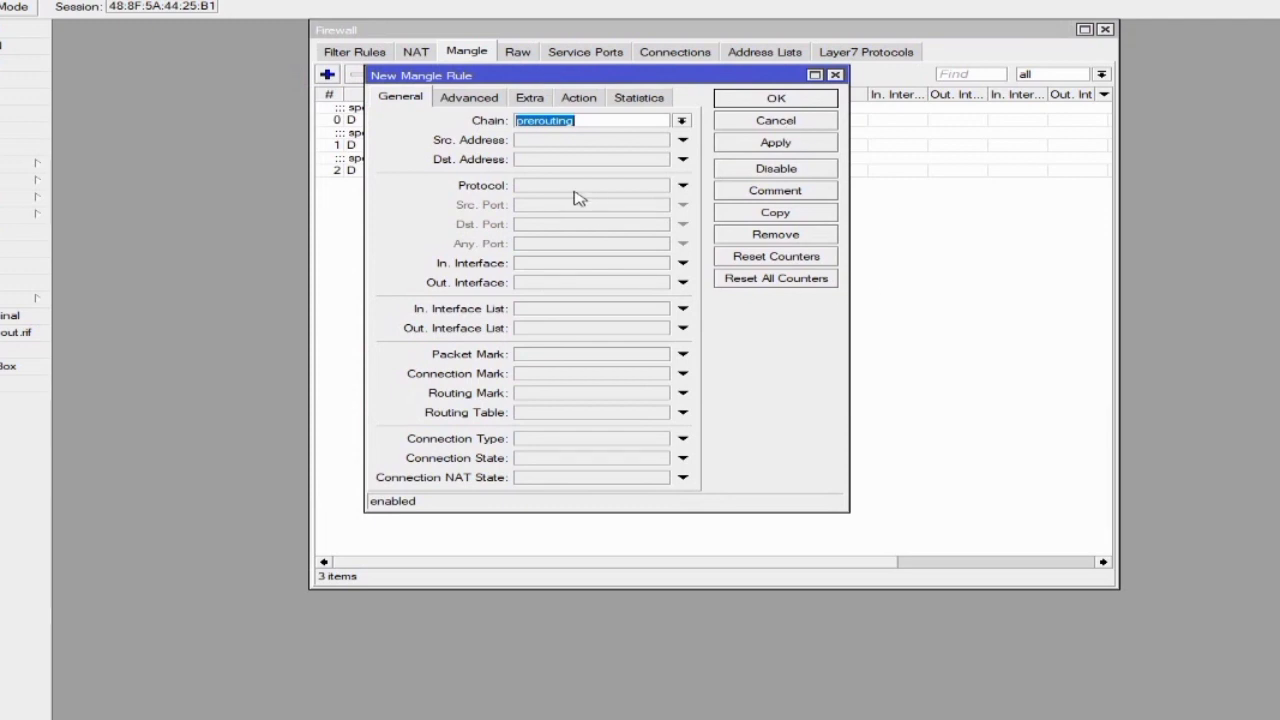
left_click(537, 186)
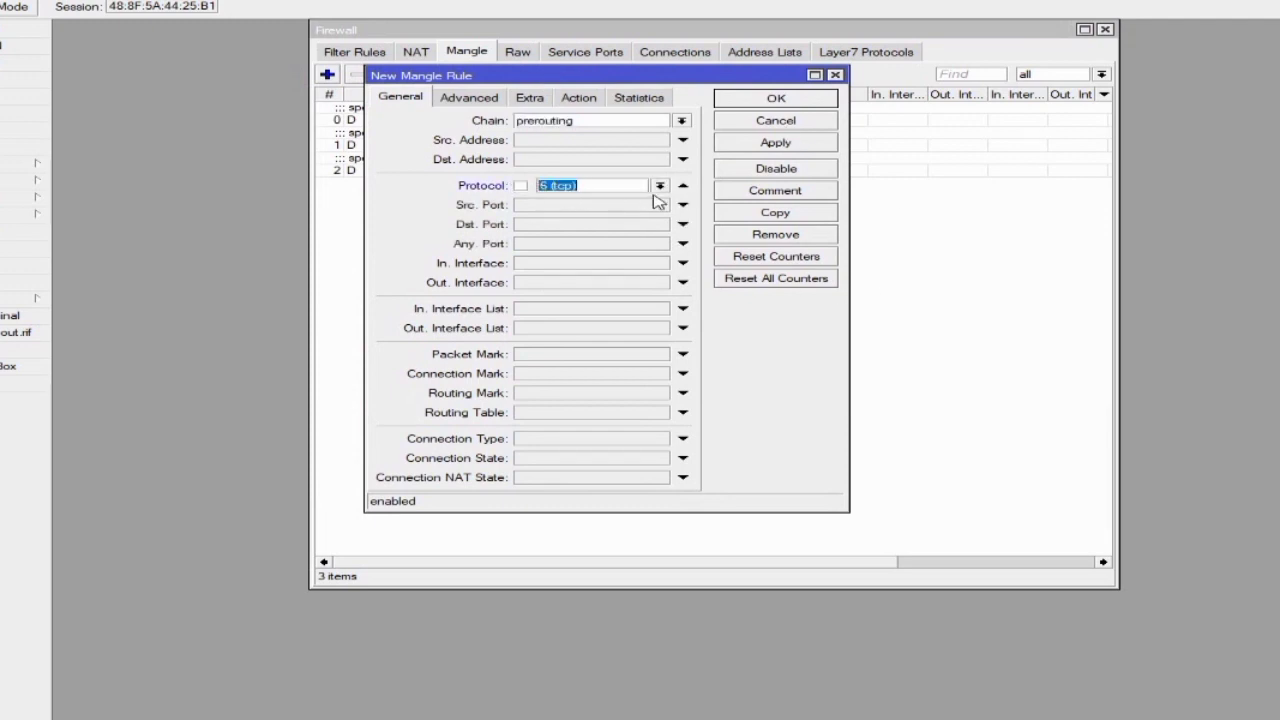
- Set the TCP mangle rule's connection bytes to 512k-0 and its connection rate to 200k-100M
left_click(479, 104)
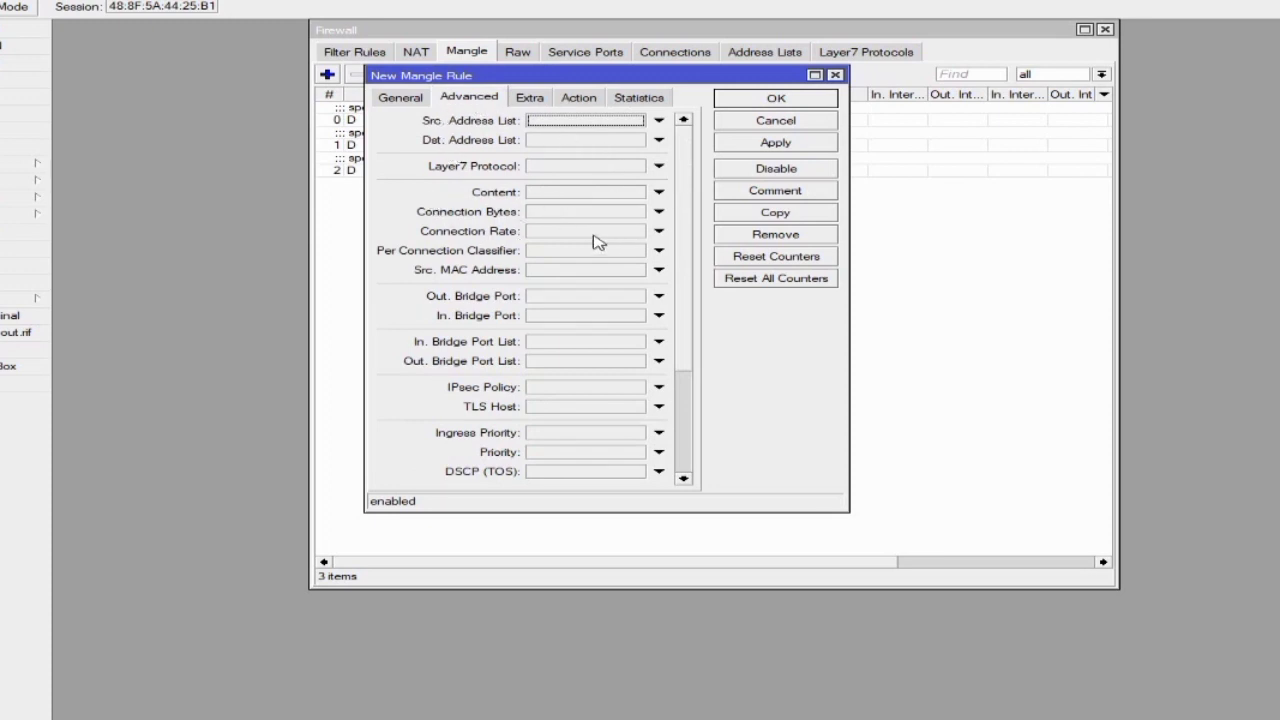
left_click(540, 213)
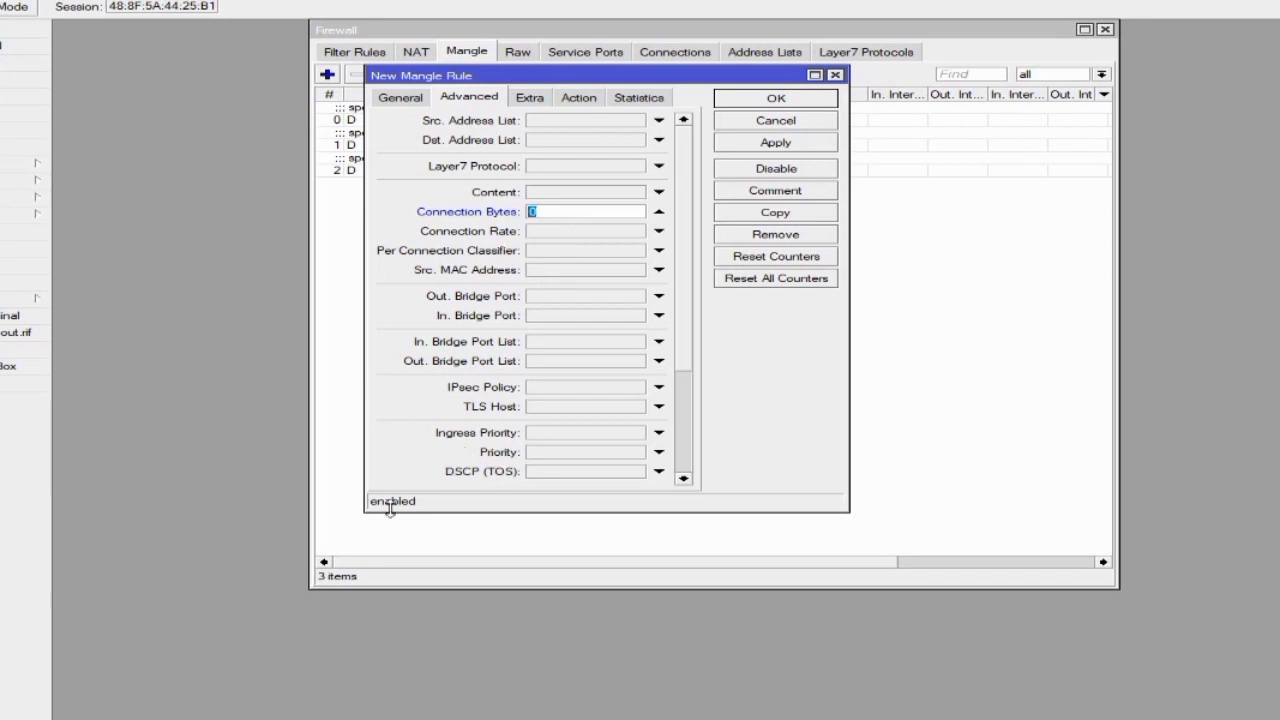
type("512k ")
type("0")
left_click(572, 232)
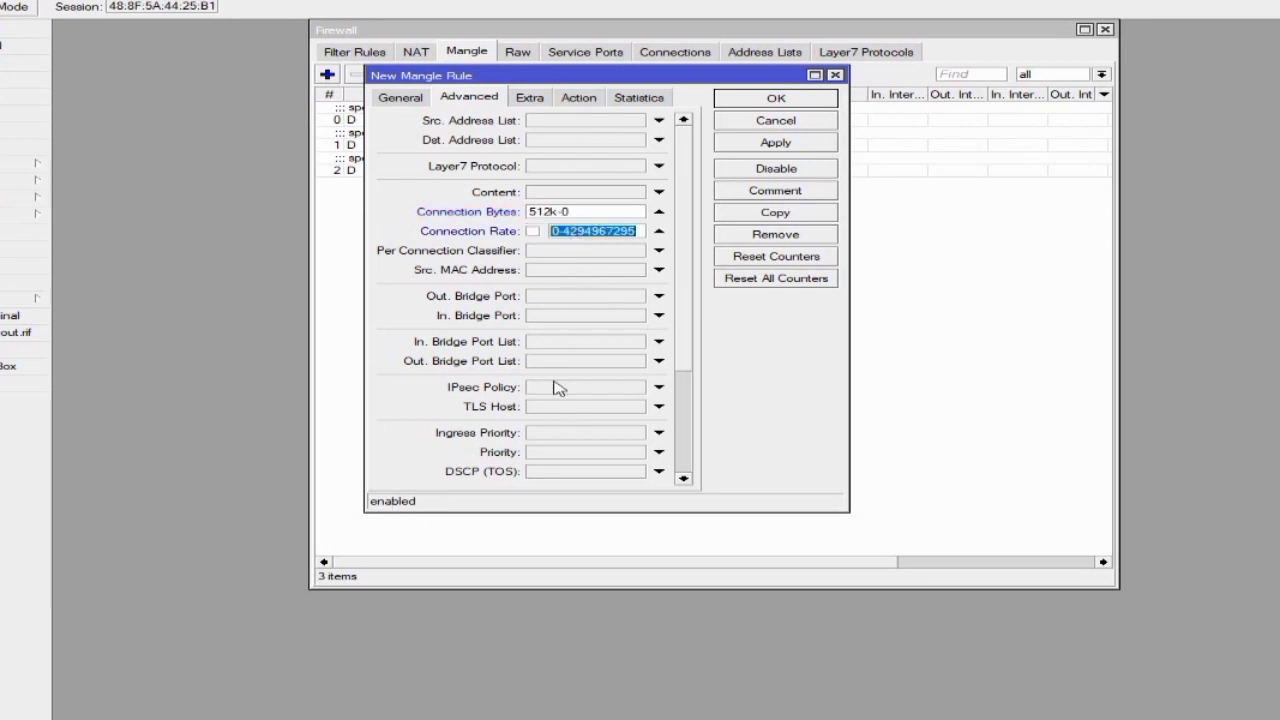
type("200k")
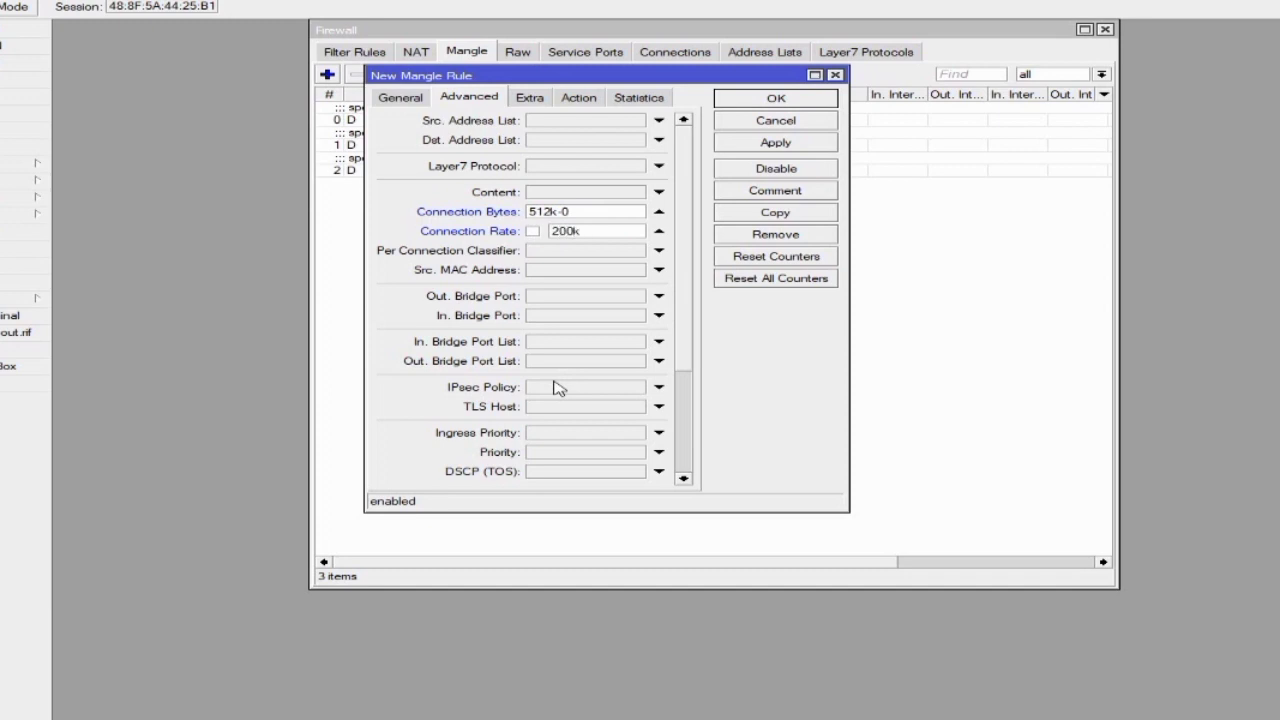
type("-100M")
- Set the TCP rule's action to mark connection with the new connection mark L-traffic, leaving passthrough enabled
left_click(400, 98)
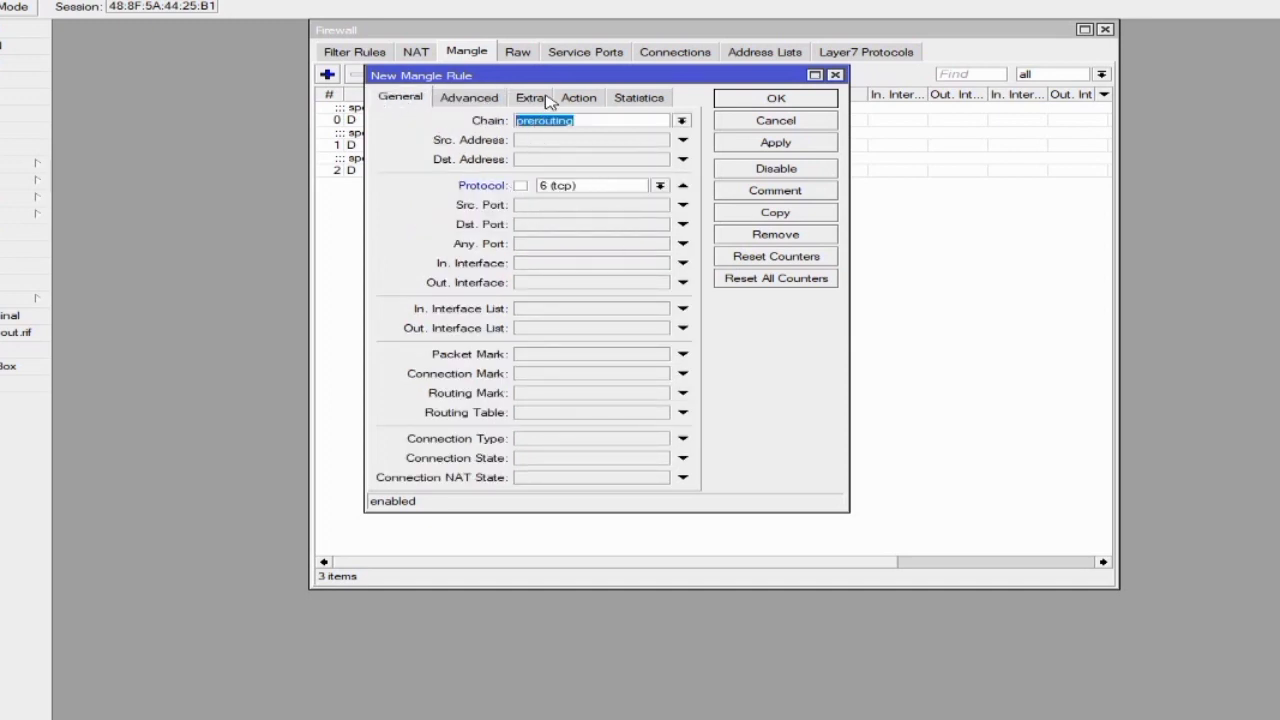
left_click(578, 100)
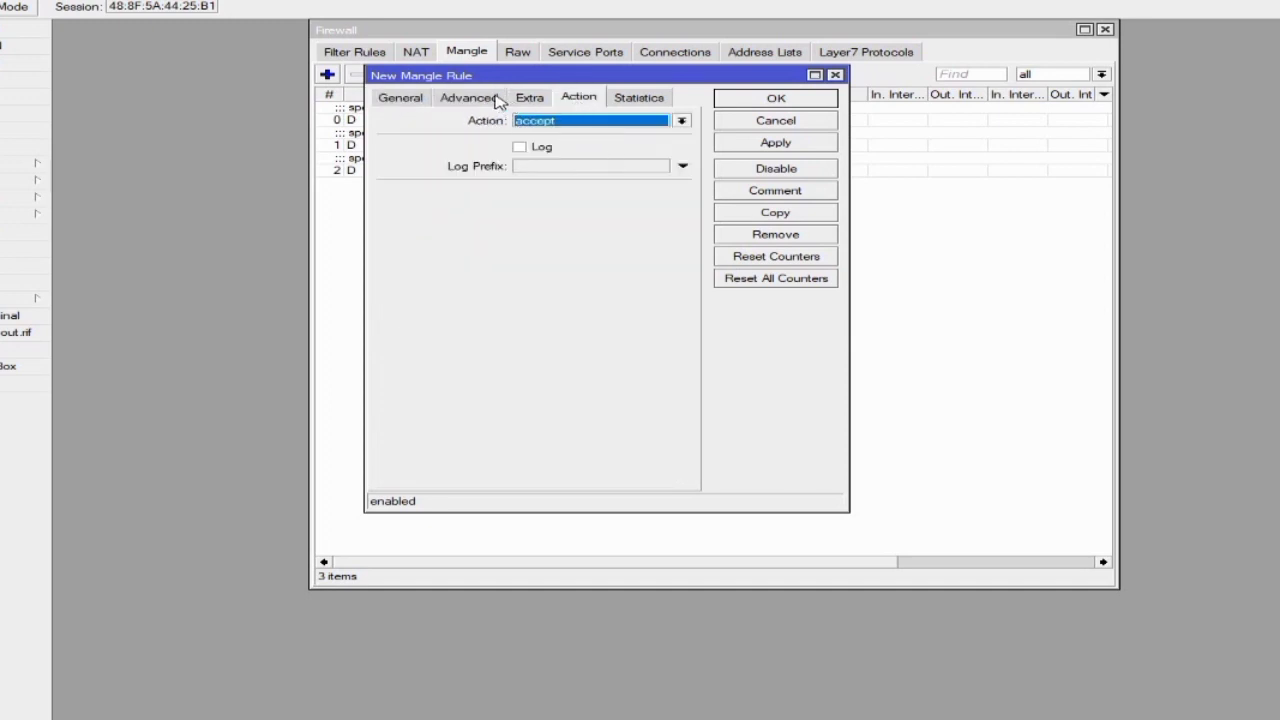
left_click(490, 97)
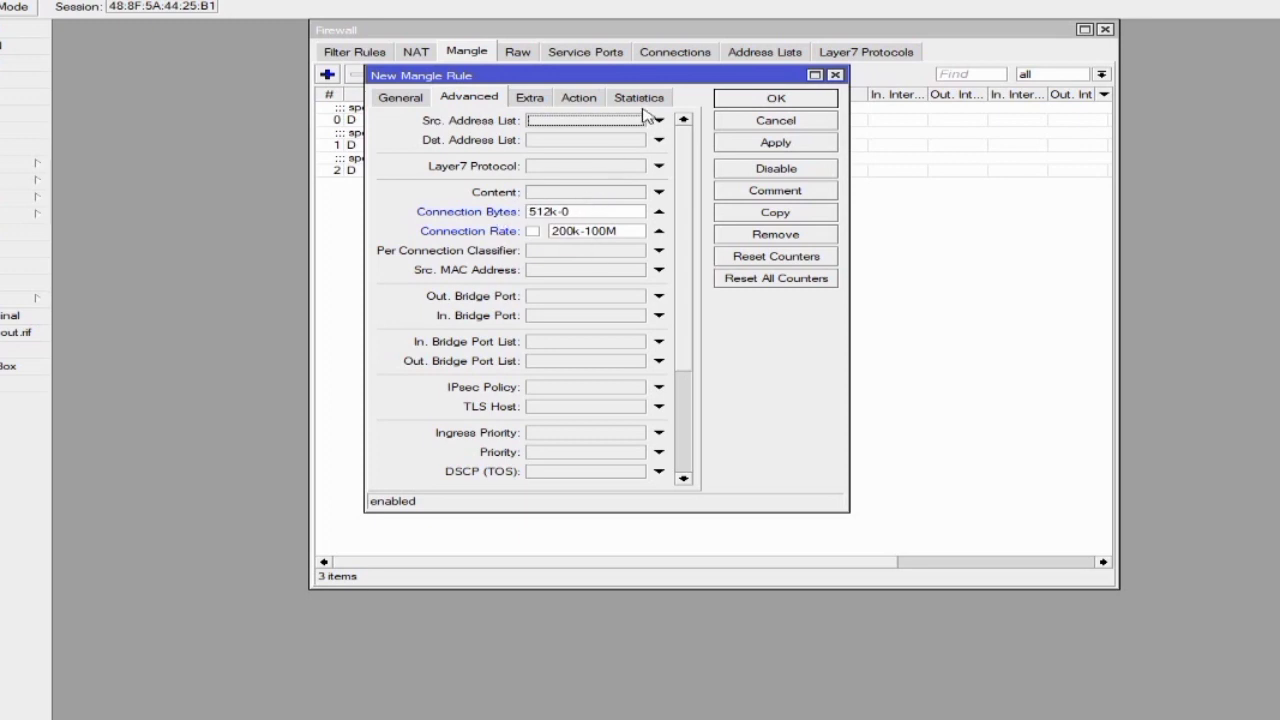
left_click(584, 98)
left_click(588, 121)
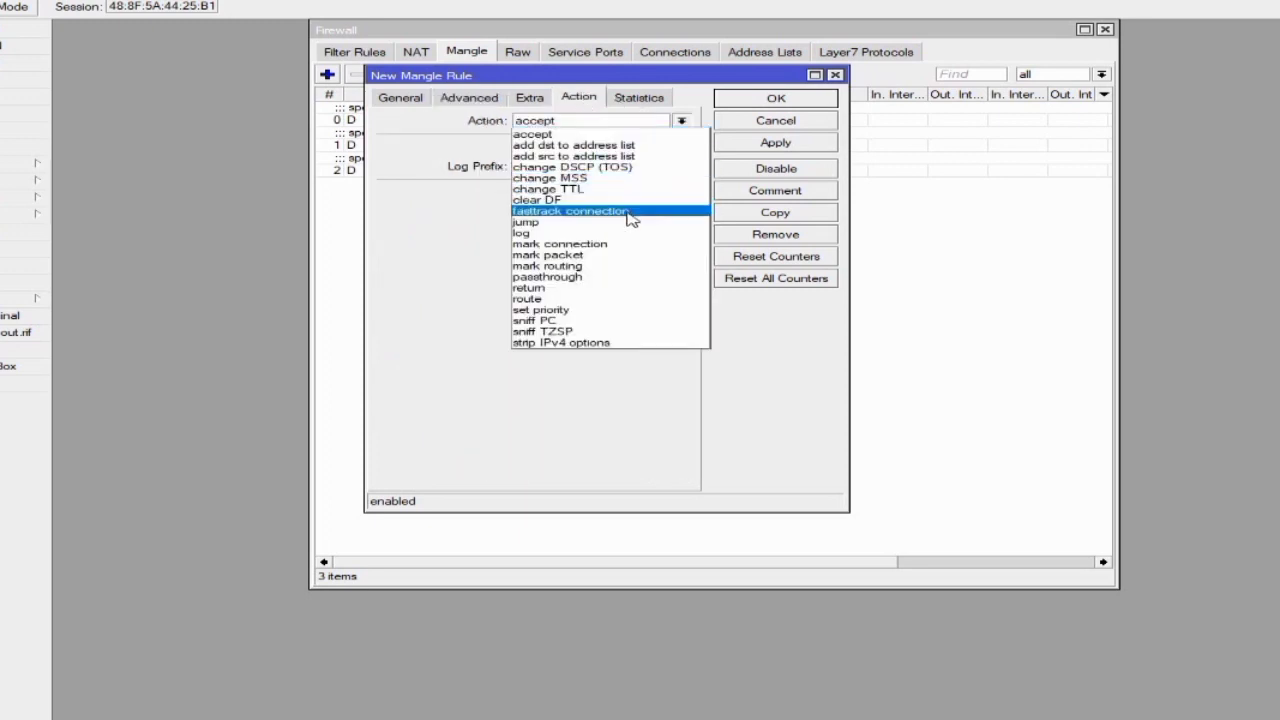
left_click(608, 243)
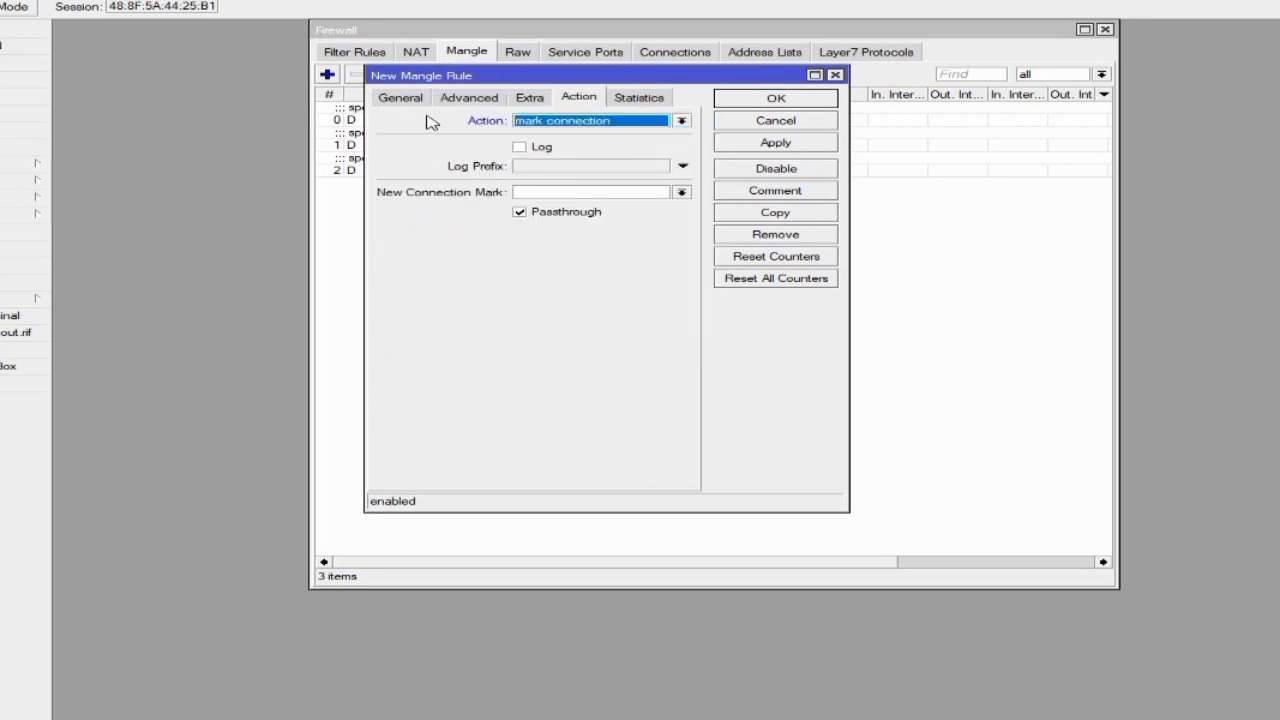
left_click(566, 192)
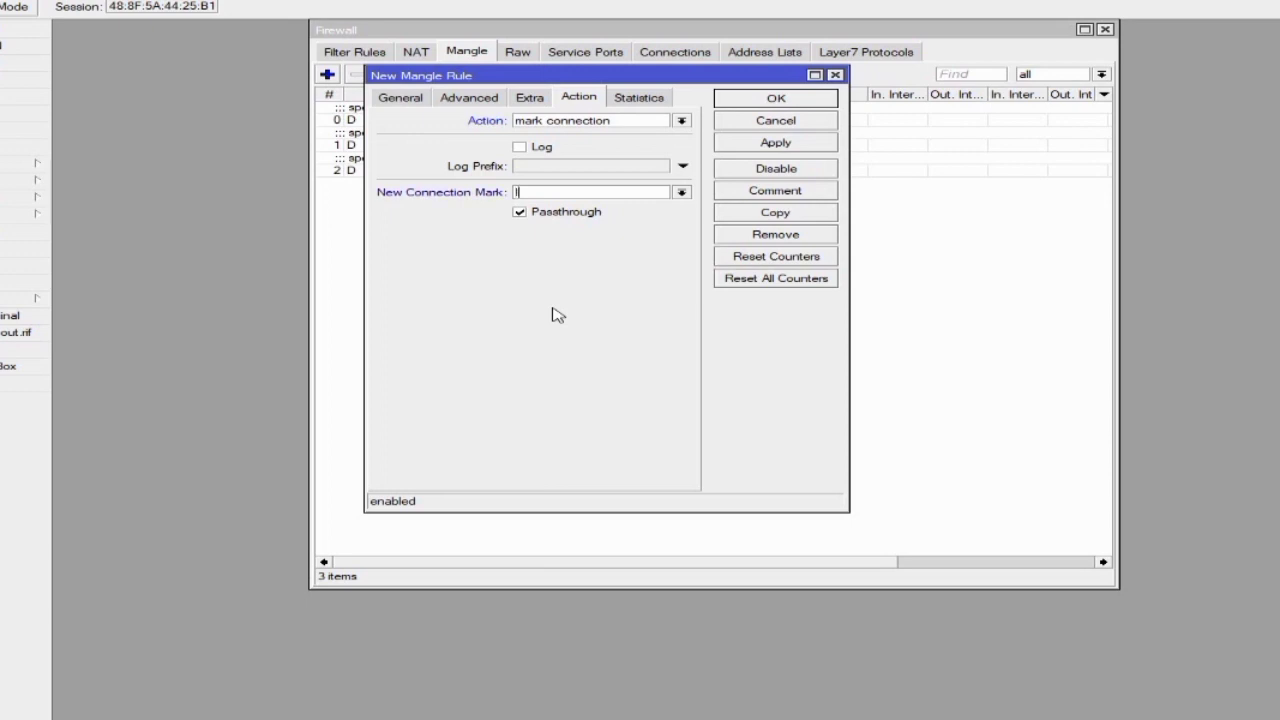
type("L")
type("-traffic")
- Add the comment "Large traffic" to the TCP mangle rule and save the rule
left_click(797, 197)
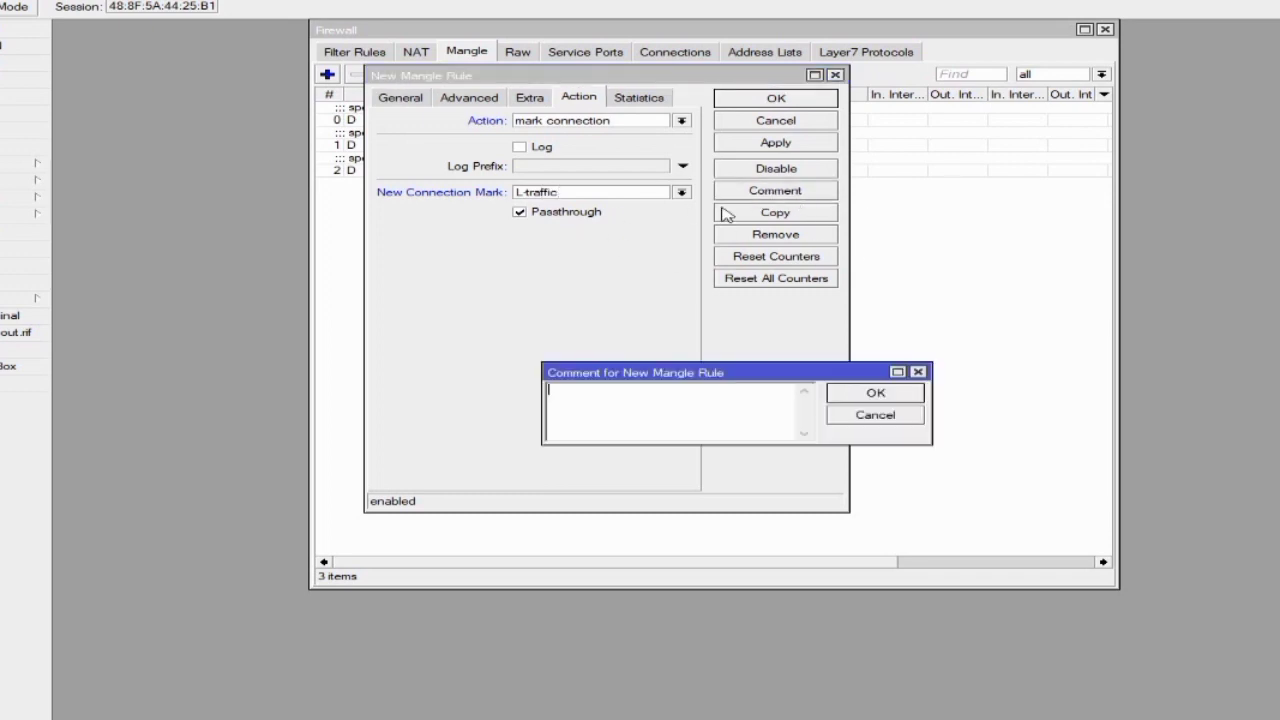
type("Large Tre")
key("BackSpace")
key("BackSpace")
left_click(872, 394)
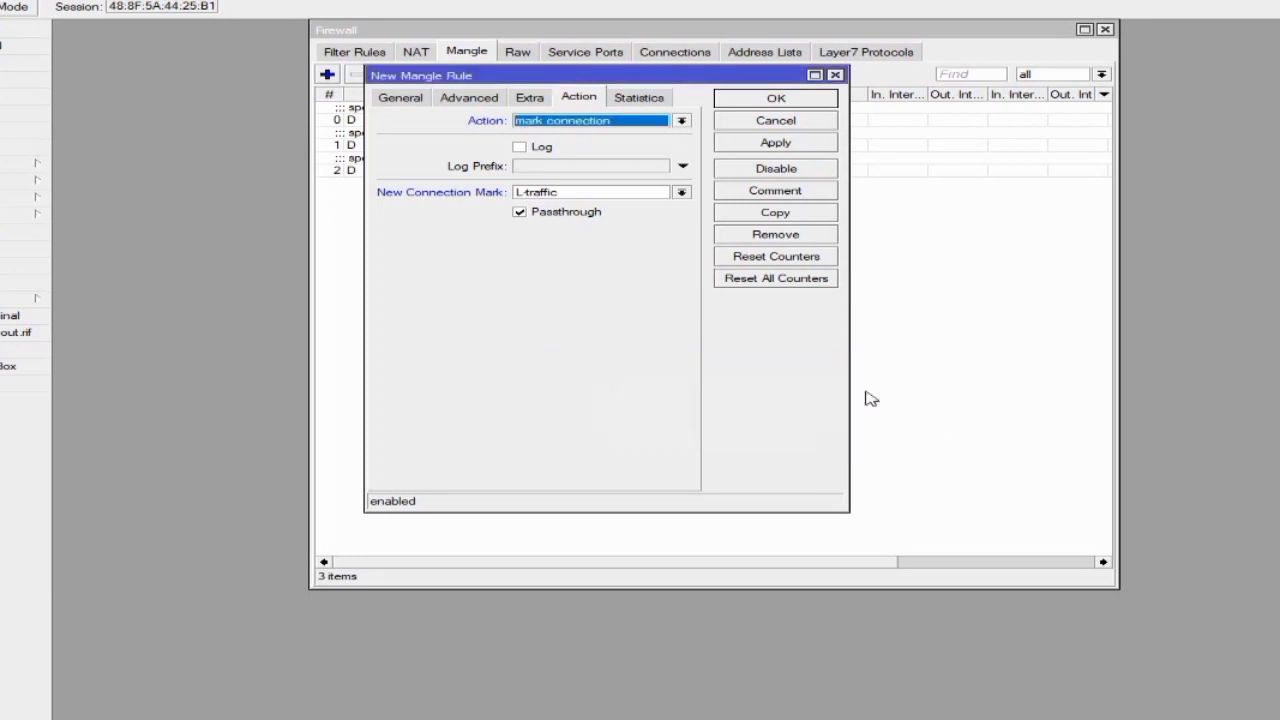
left_click(772, 142)
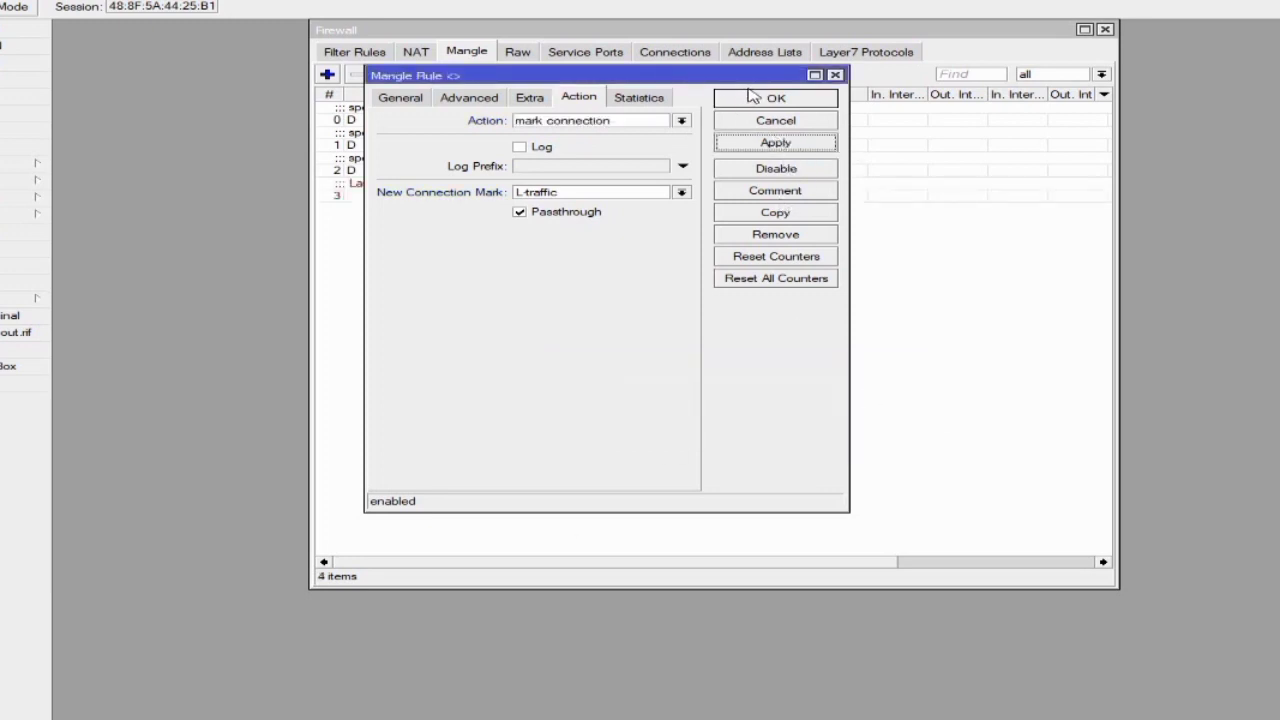
left_click(762, 100)
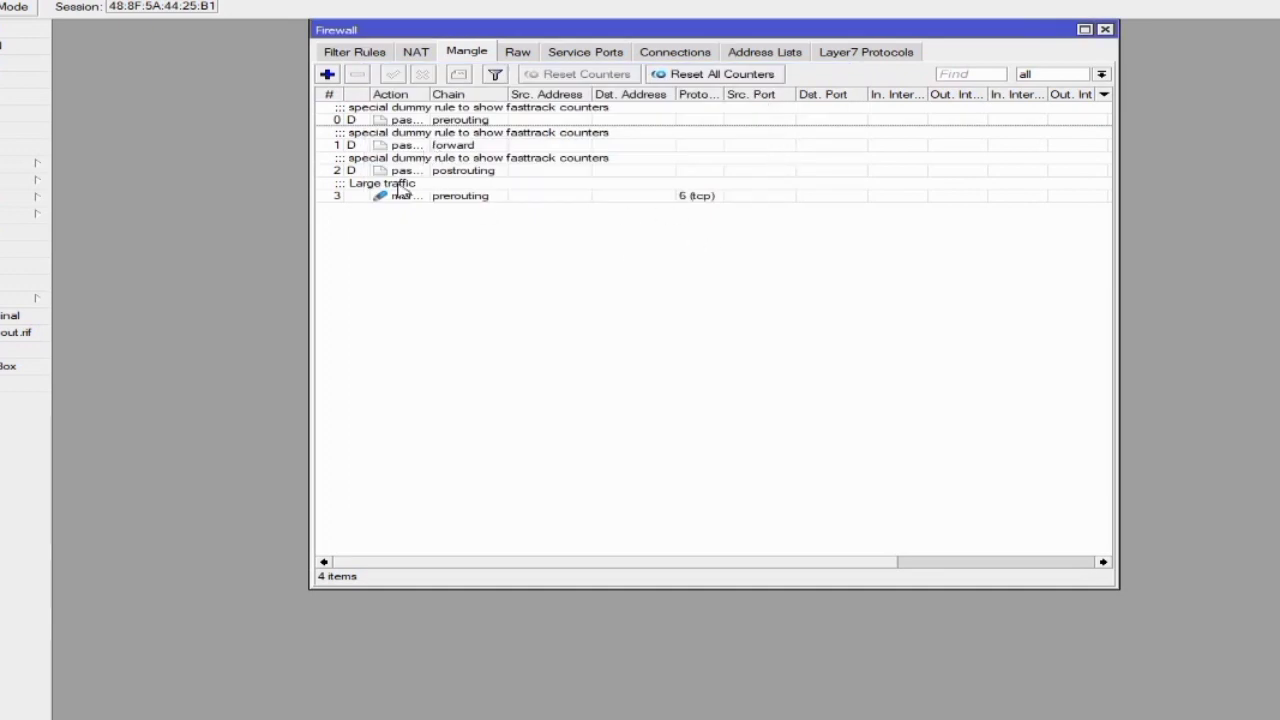
- Start a second mangle rule on the prerouting chain with protocol udp
left_click(327, 76)
left_click(401, 100)
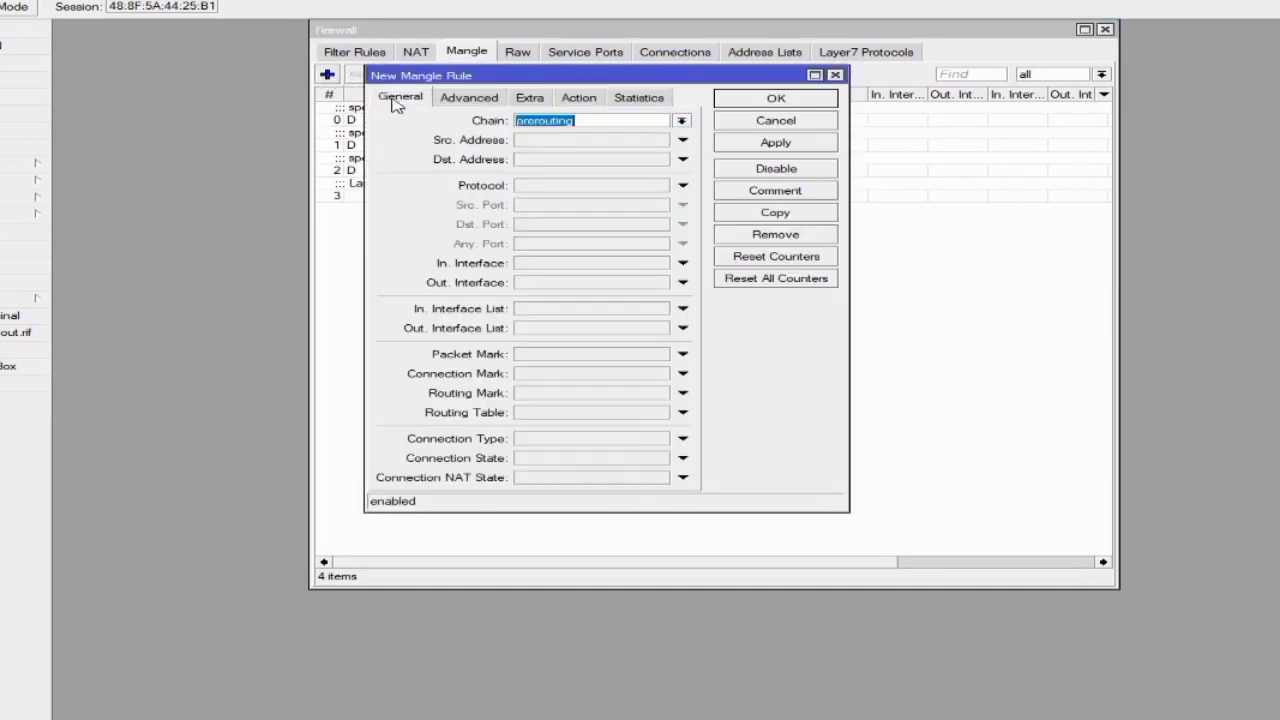
left_click(548, 190)
left_click(660, 187)
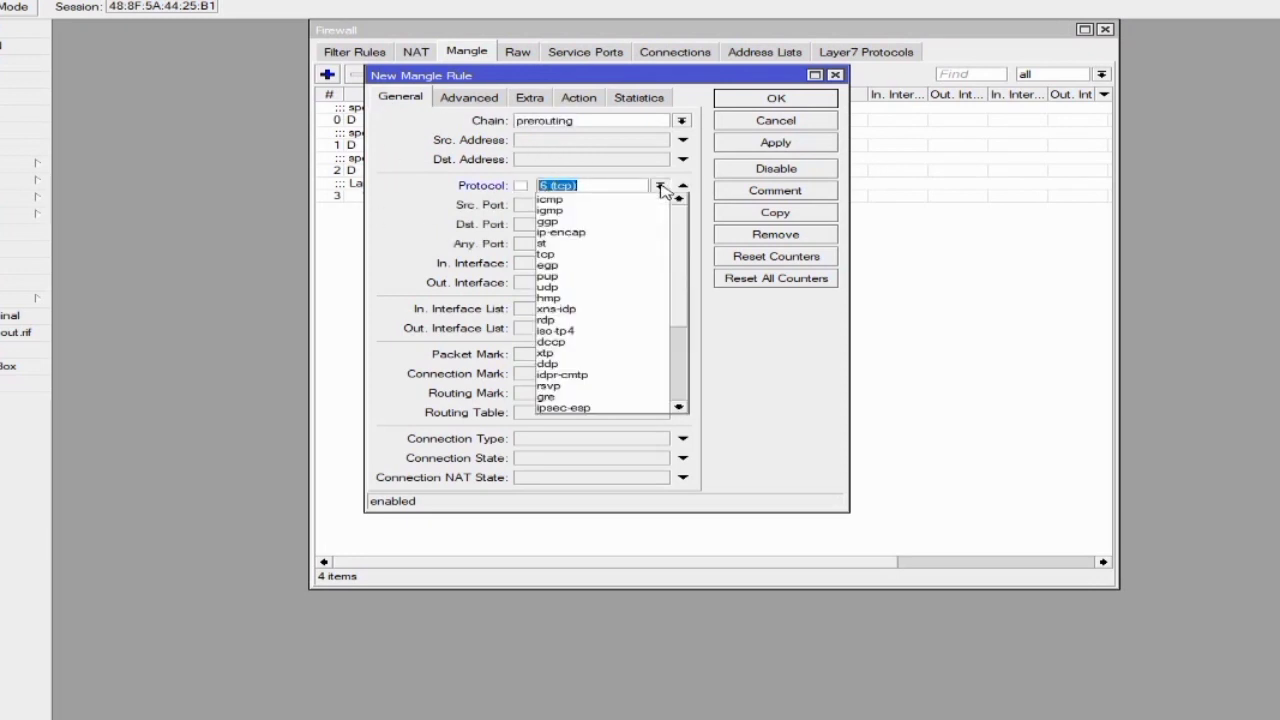
left_click(607, 288)
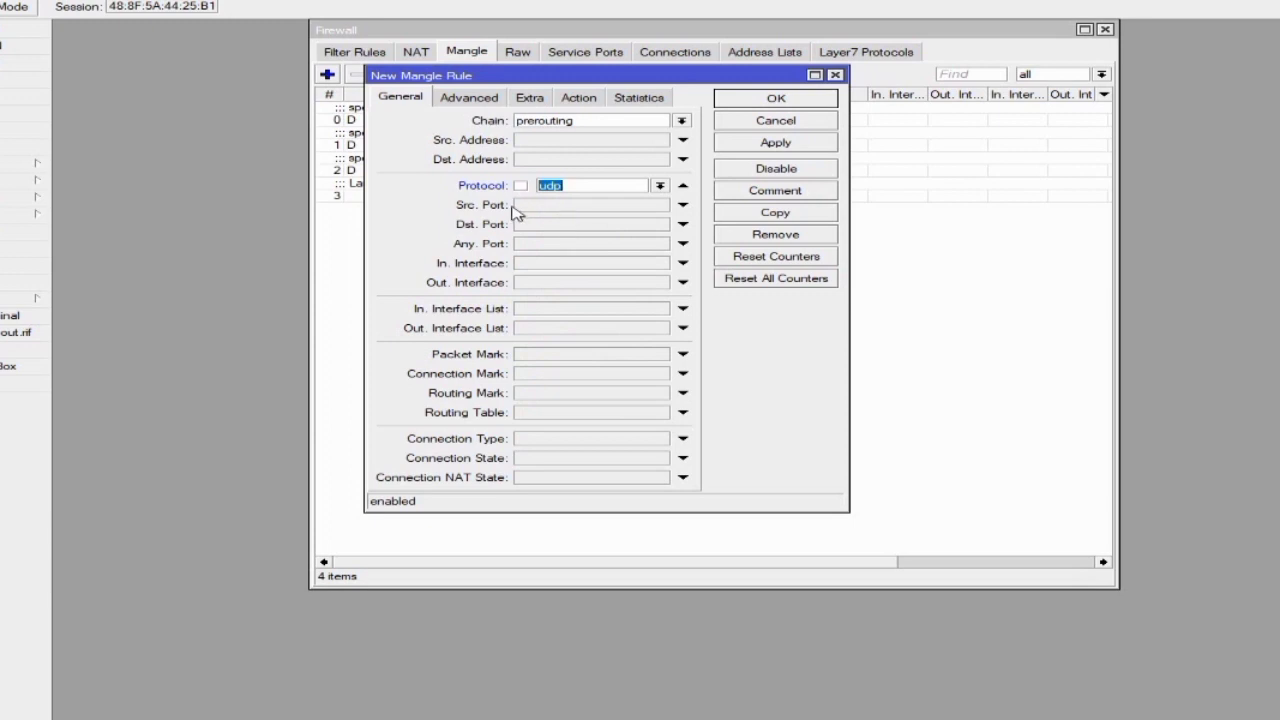
- Set the UDP mangle rule's connection bytes to 512k-0 and its connection rate to 200k-100M
left_click(480, 99)
left_click(535, 213)
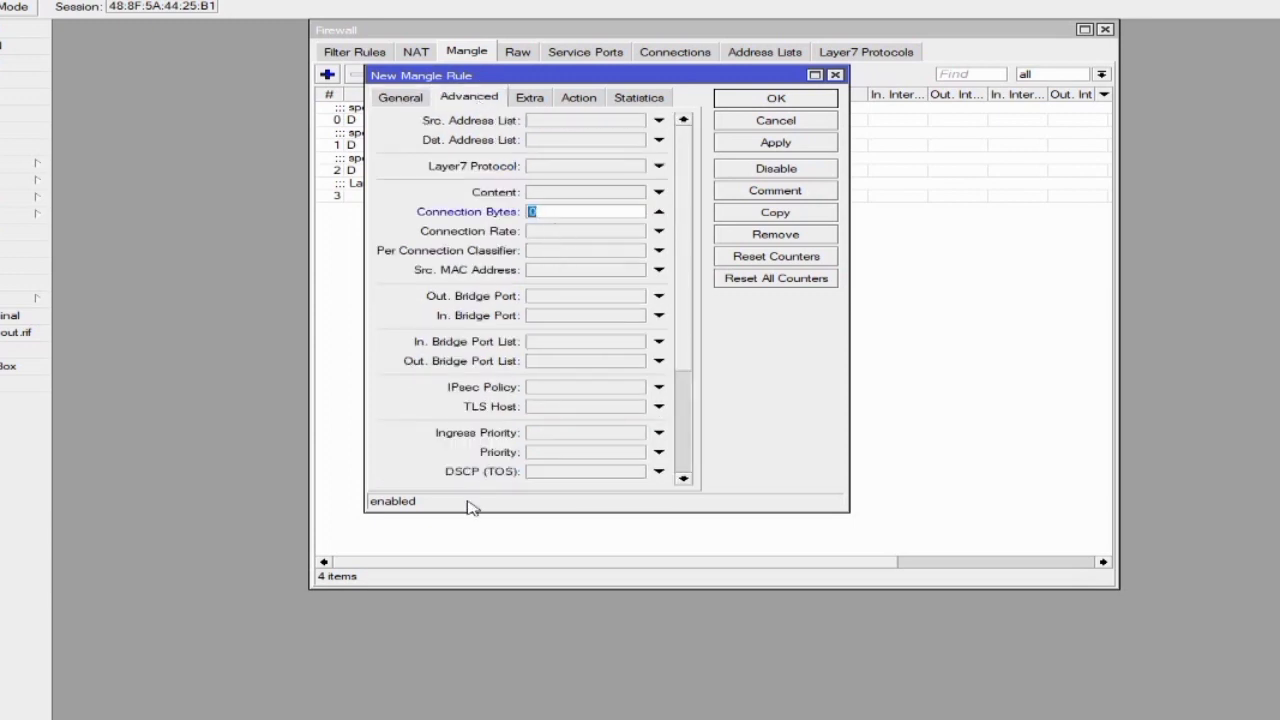
type("513")
key("BackSpace")
key("BackSpace")
type("2k-0")
left_click(553, 235)
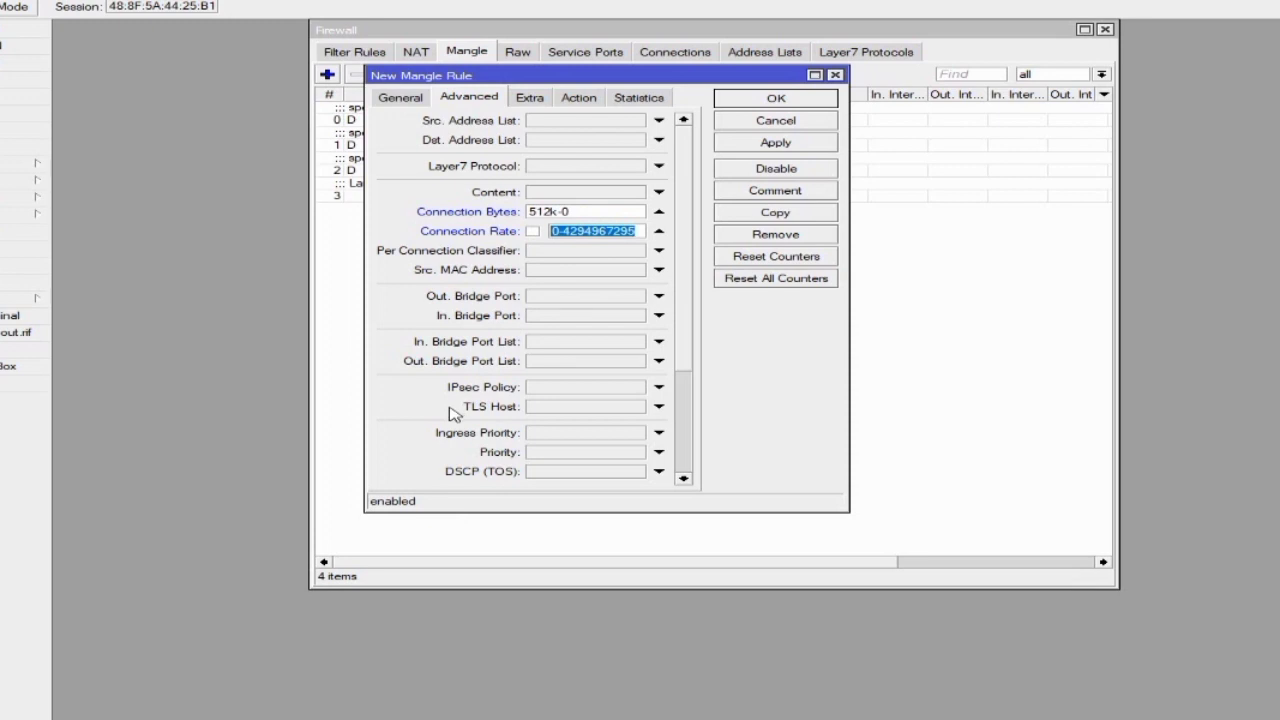
type("200k")
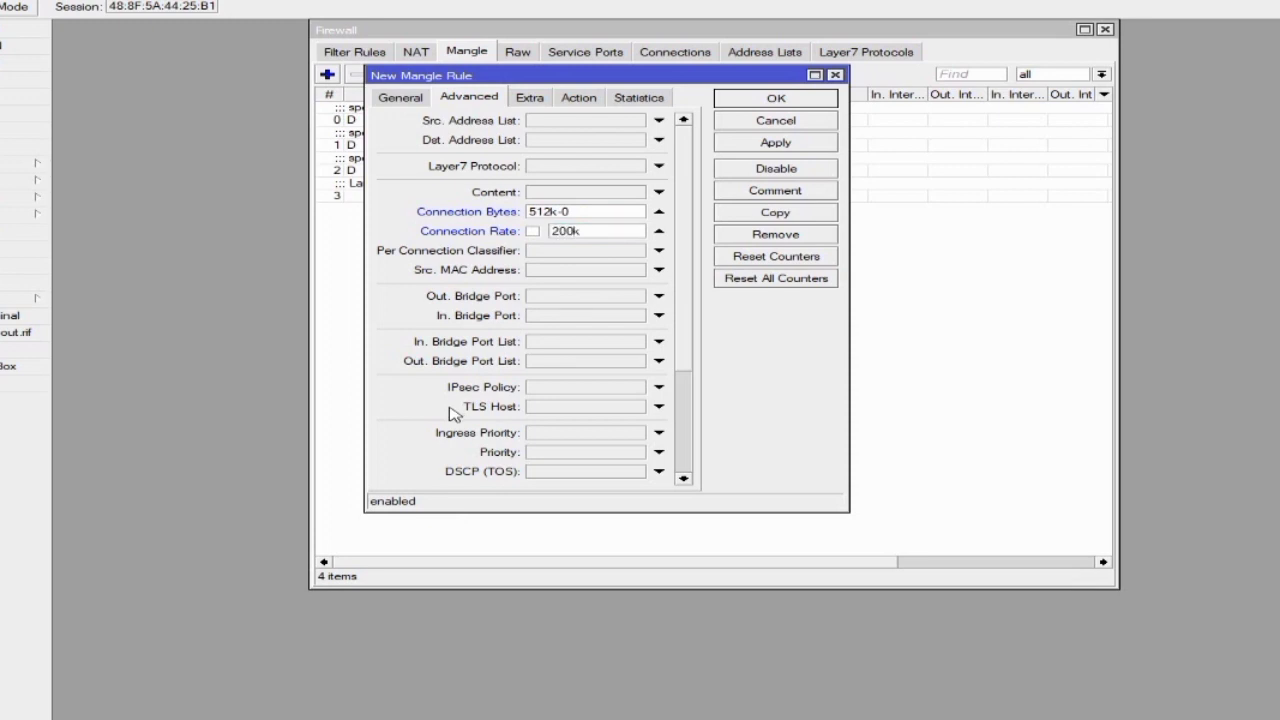
type("-100M")
- Set the UDP rule's action to mark connection with the new connection mark L-traffic, keeping passthrough enabled, and save the rule
left_click(567, 101)
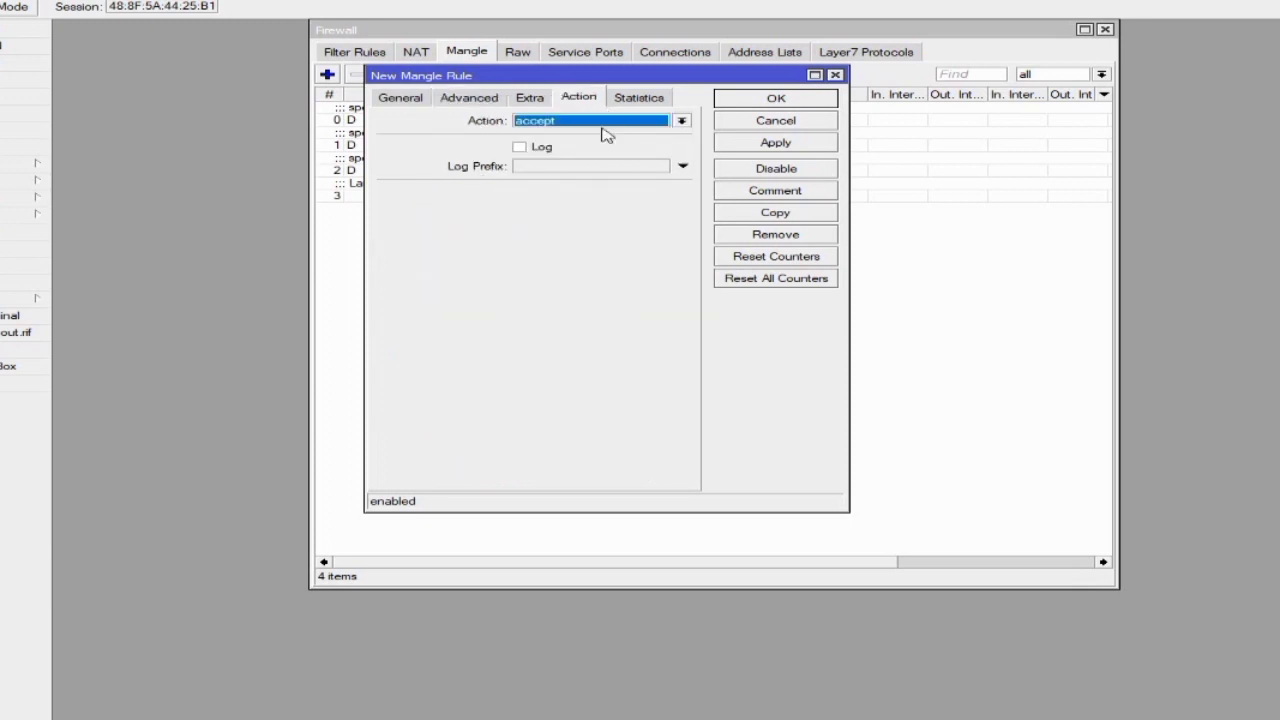
left_click(604, 124)
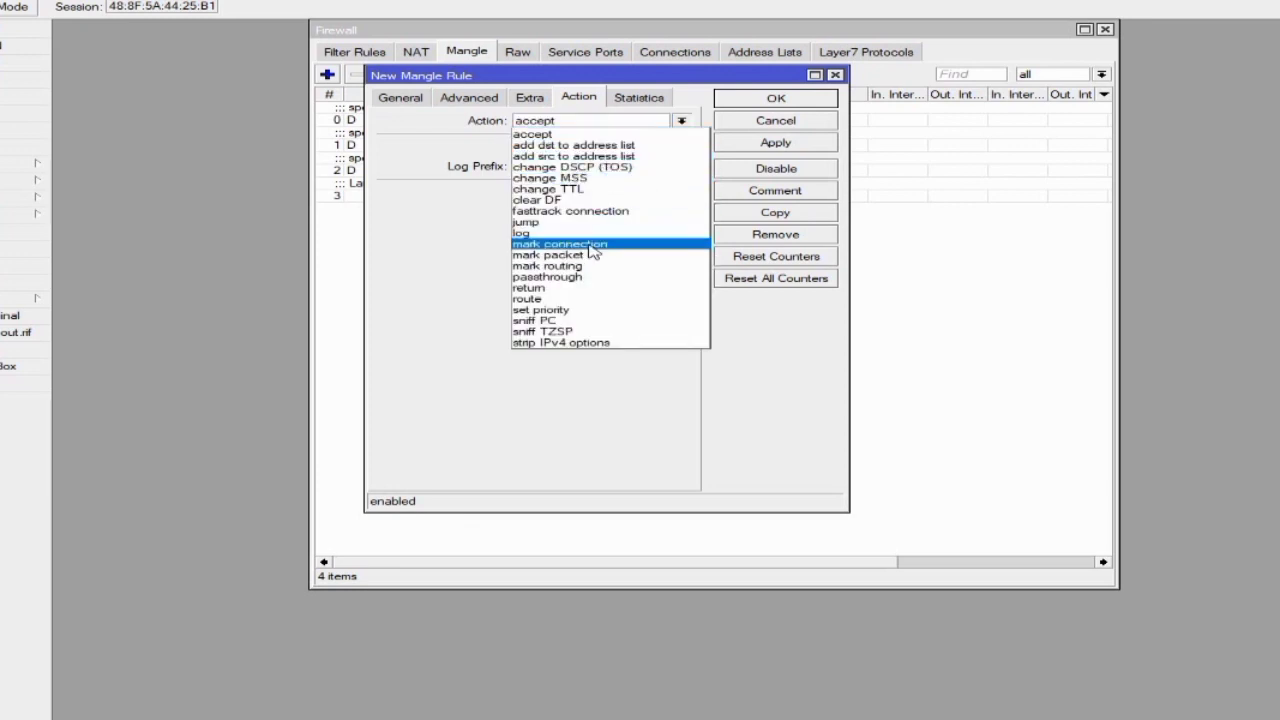
left_click(588, 244)
left_click(386, 97)
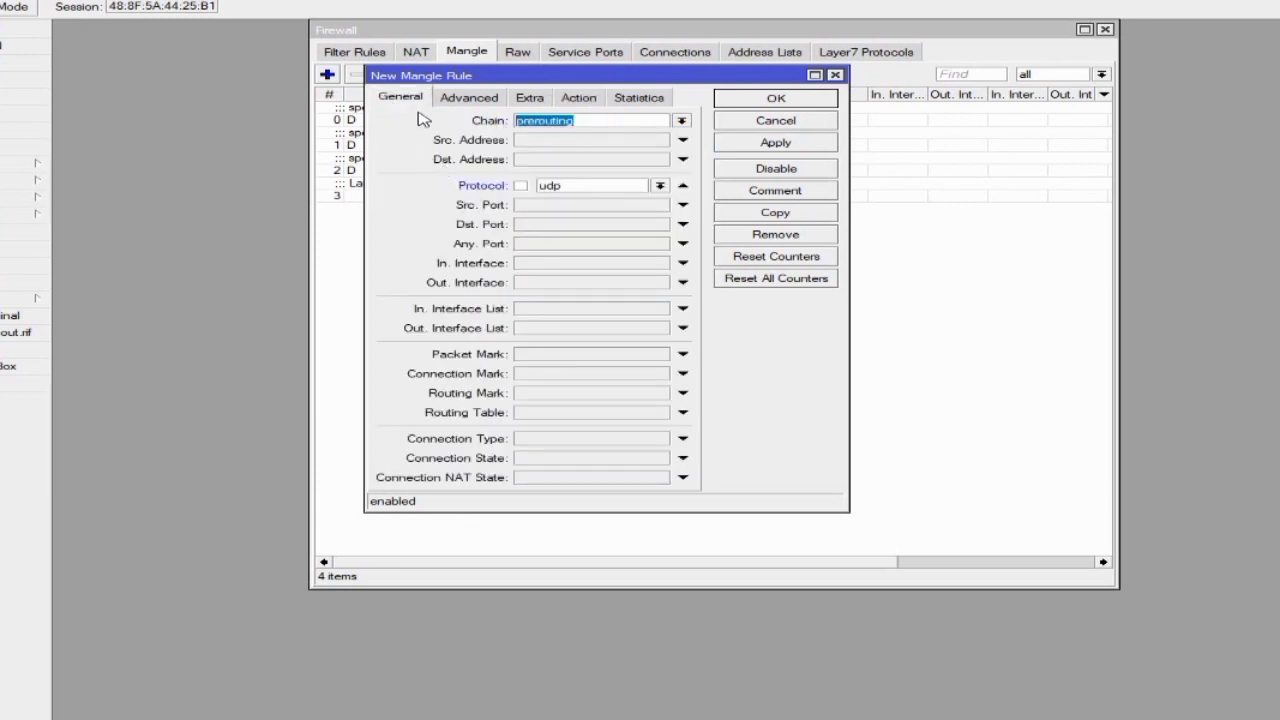
left_click(594, 101)
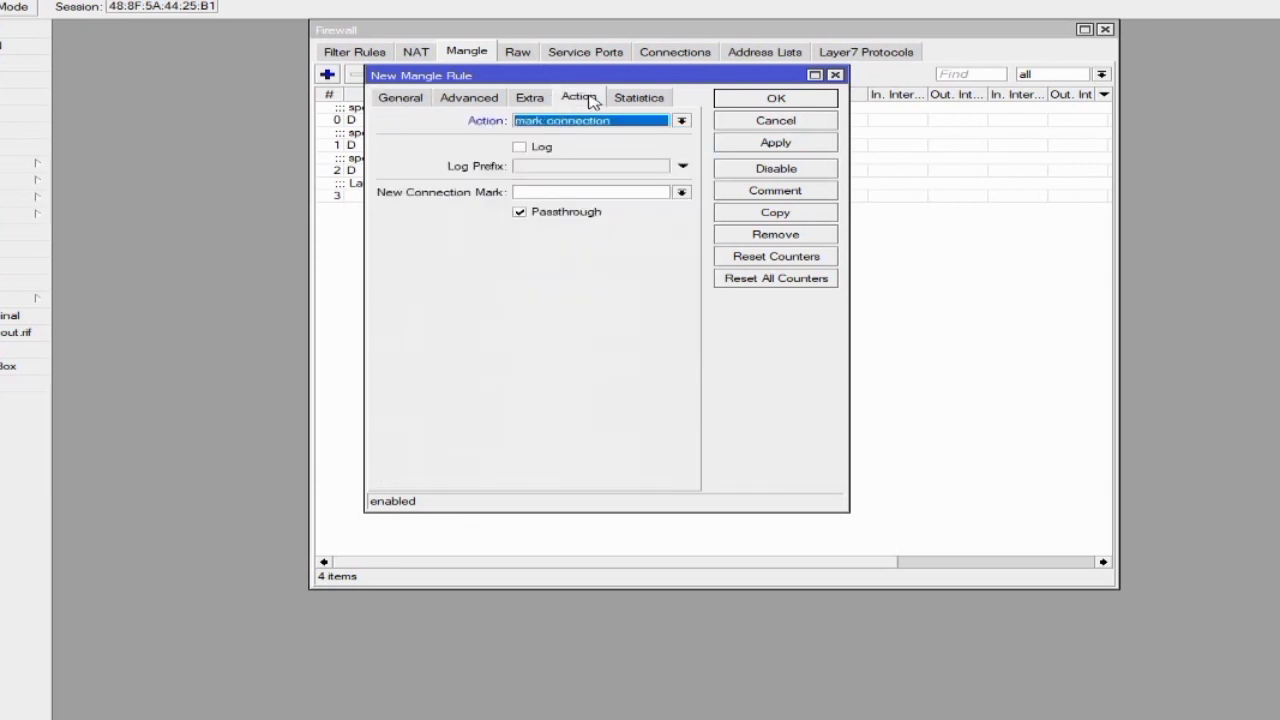
left_click(549, 192)
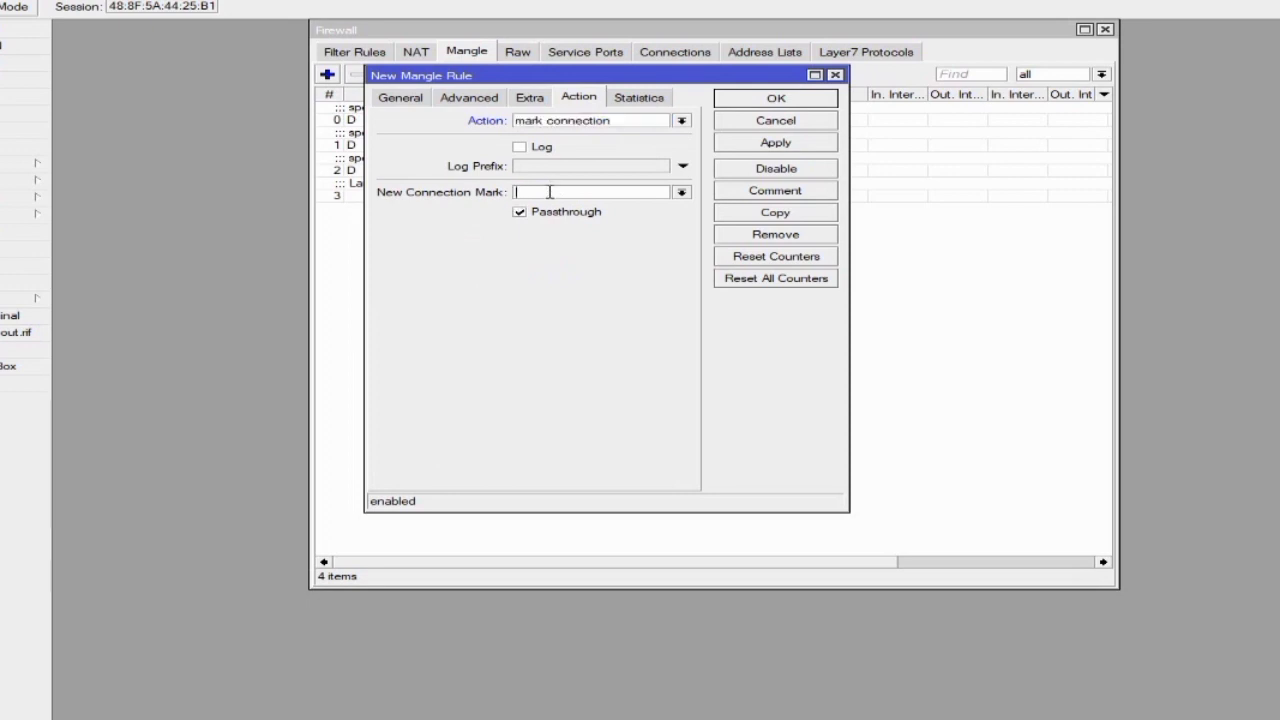
type("L-traffic")
left_click(775, 142)
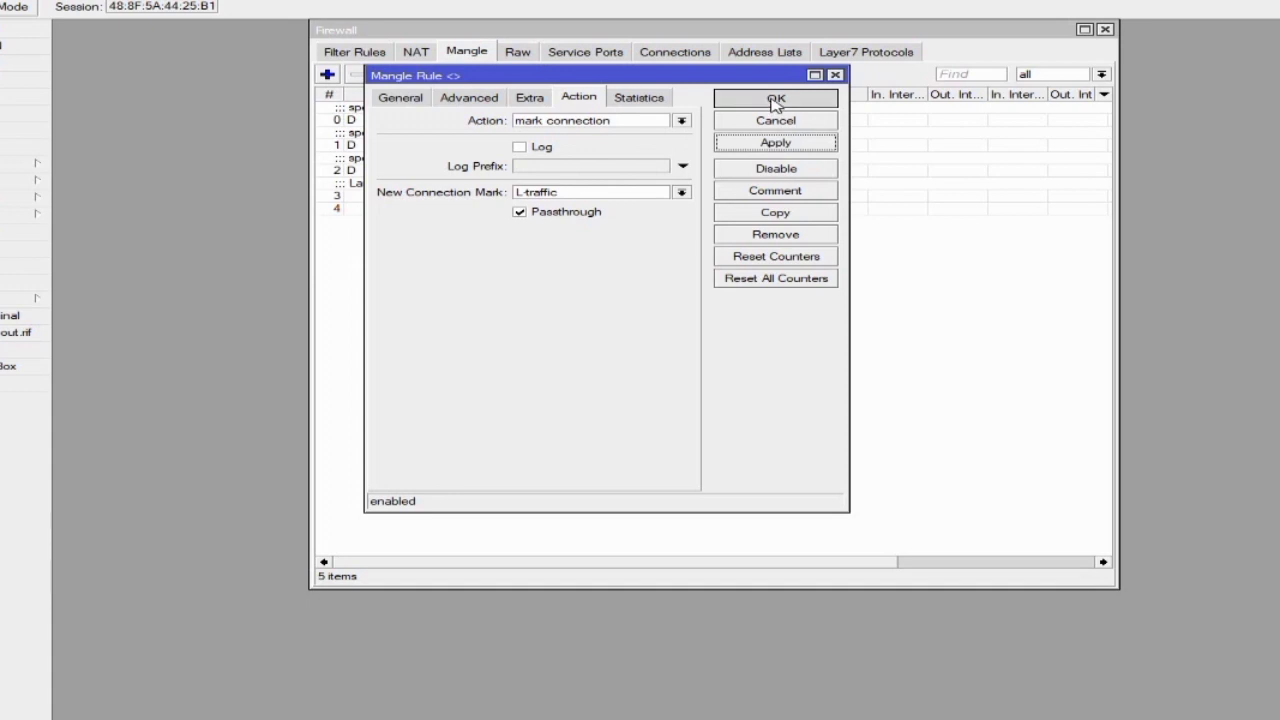
left_click(776, 100)
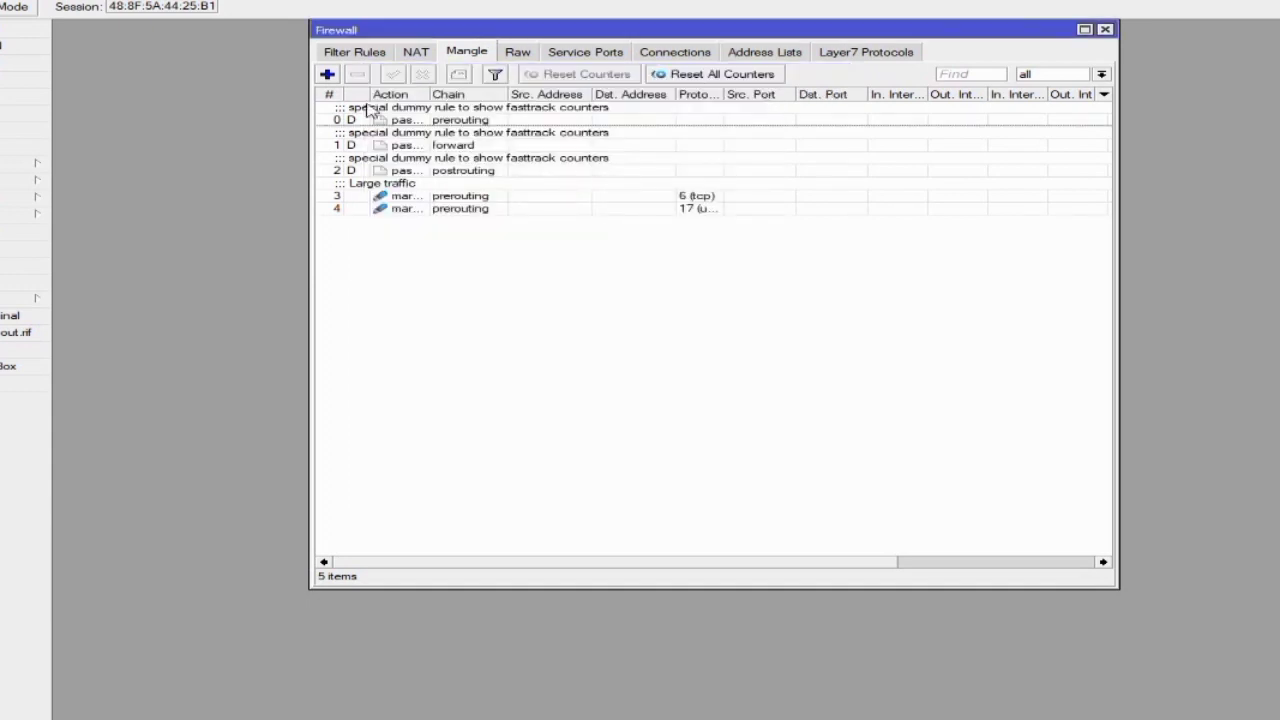
- Start a new mangle rule on the prerouting chain that matches the connection mark L-traffic
left_click(327, 74)
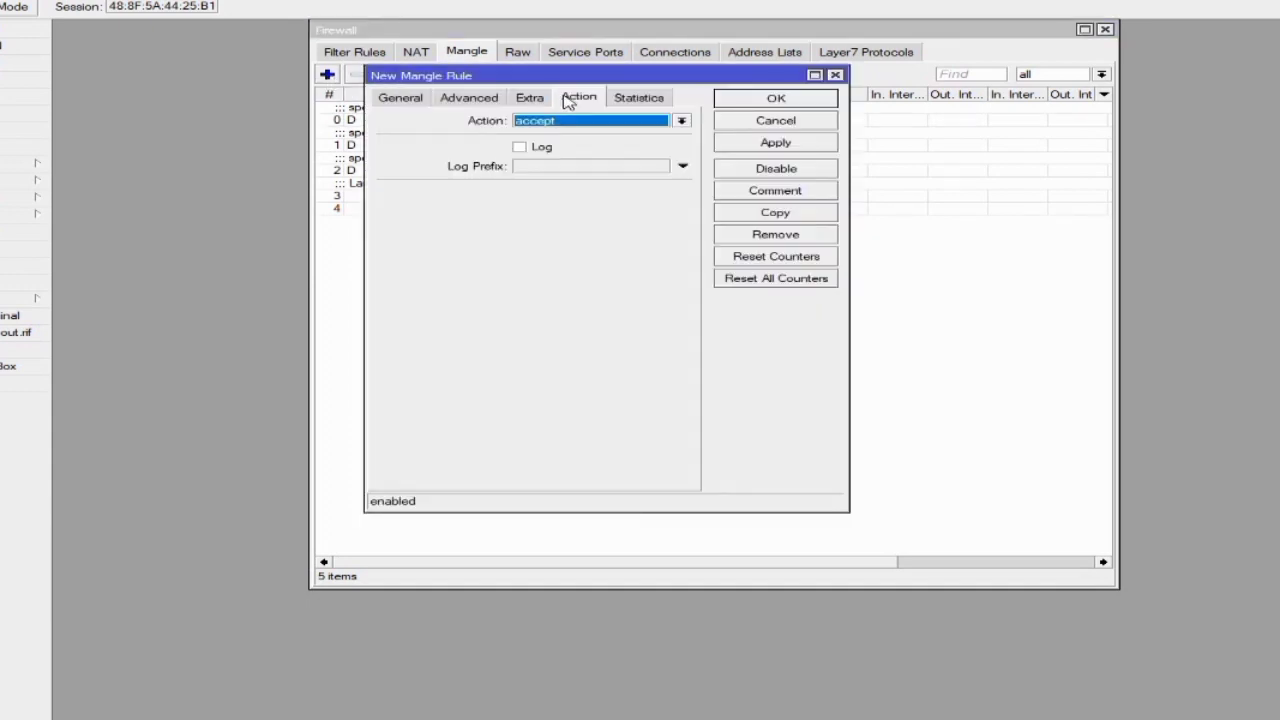
left_click(385, 97)
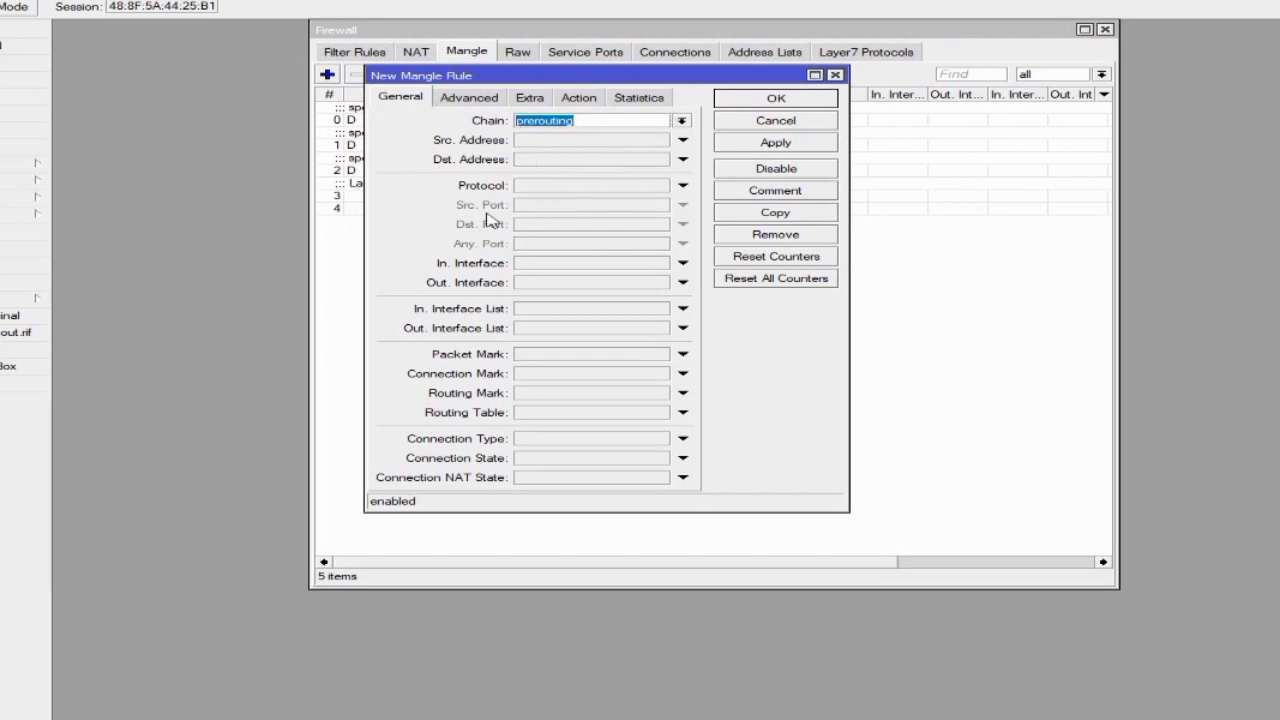
left_click(545, 380)
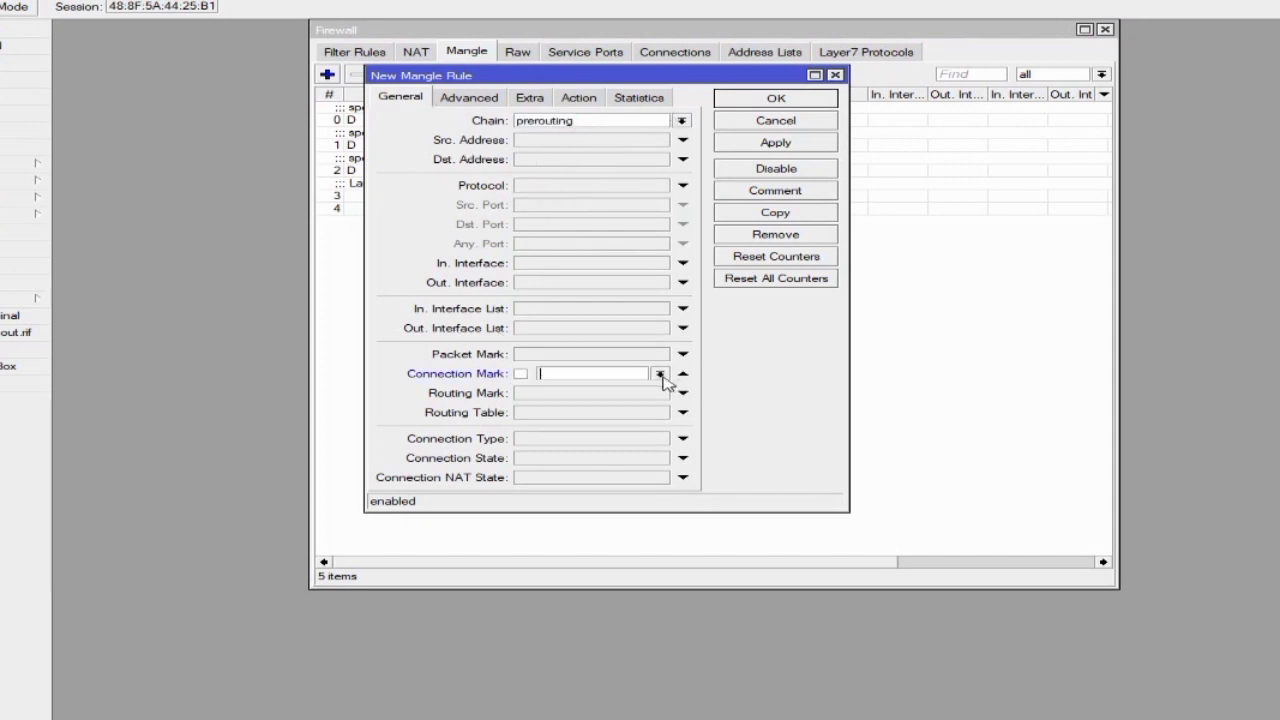
left_click(660, 374)
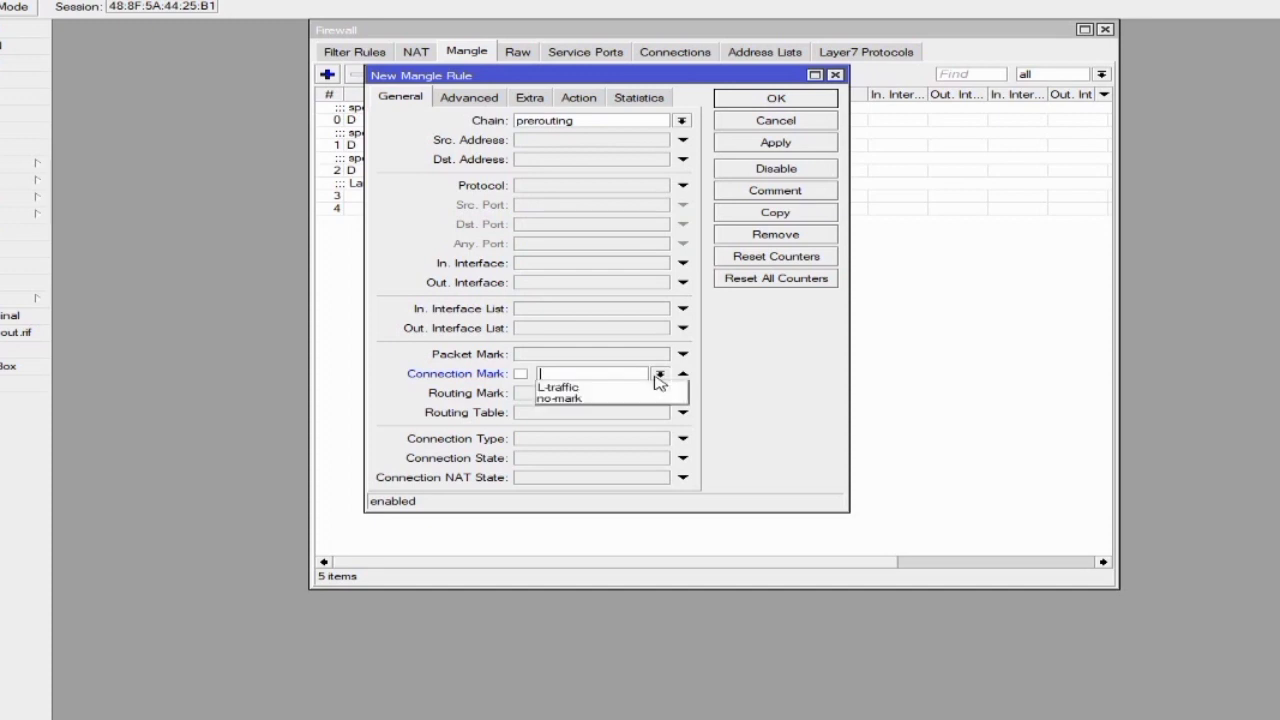
left_click(606, 388)
- Set the rule's action to mark packet with the new packet mark L-pkt and passthrough disabled, and save the rule
left_click(578, 97)
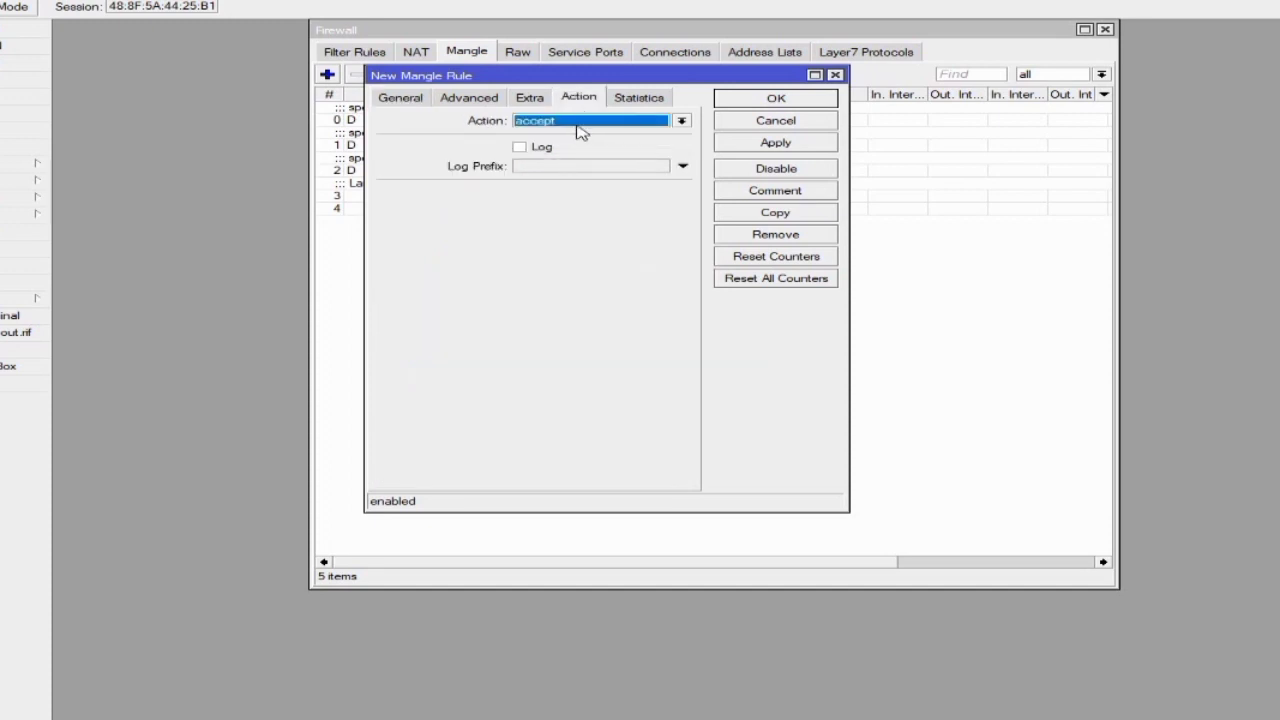
left_click(578, 124)
left_click(578, 262)
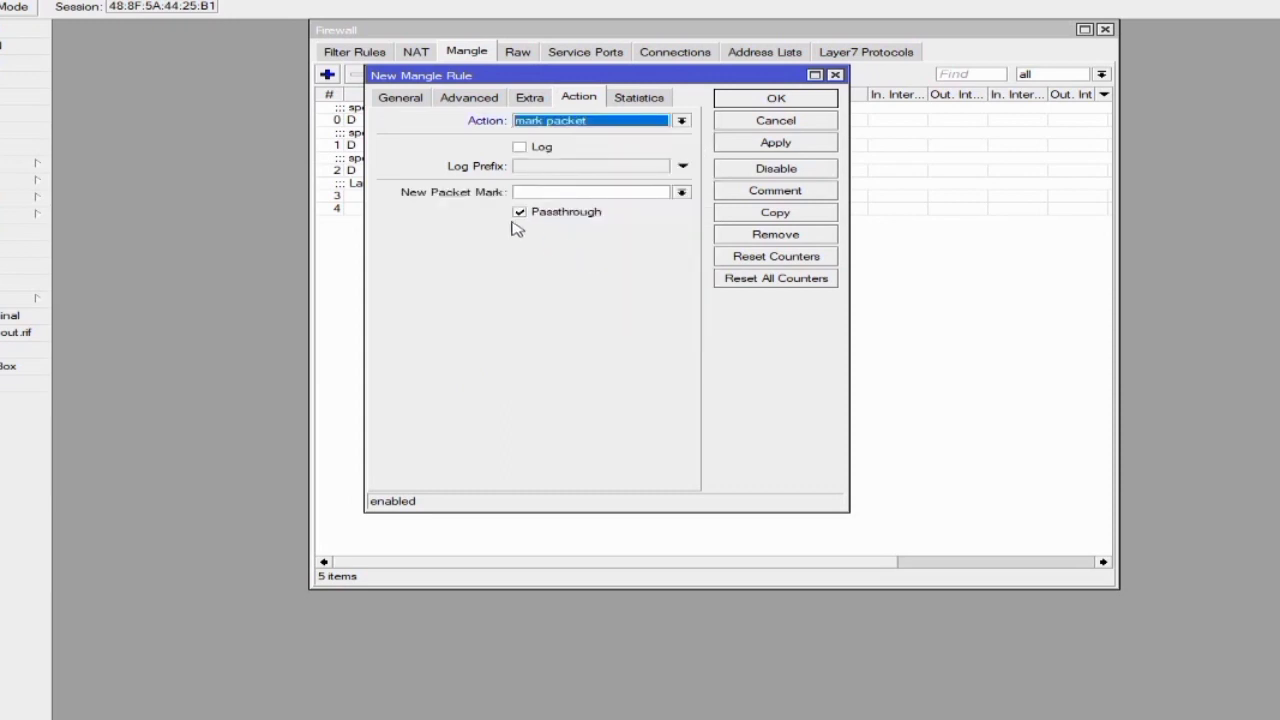
left_click(519, 212)
left_click(540, 192)
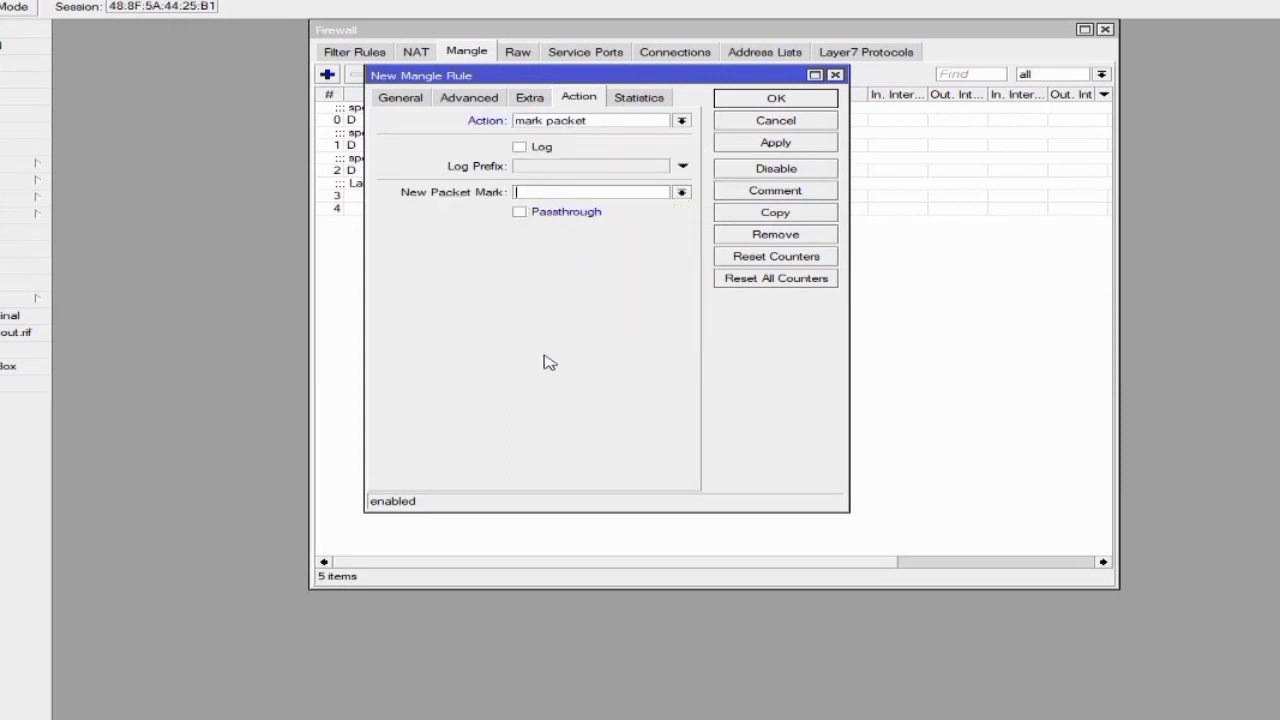
type("L-pkt")
left_click(757, 146)
left_click(760, 98)
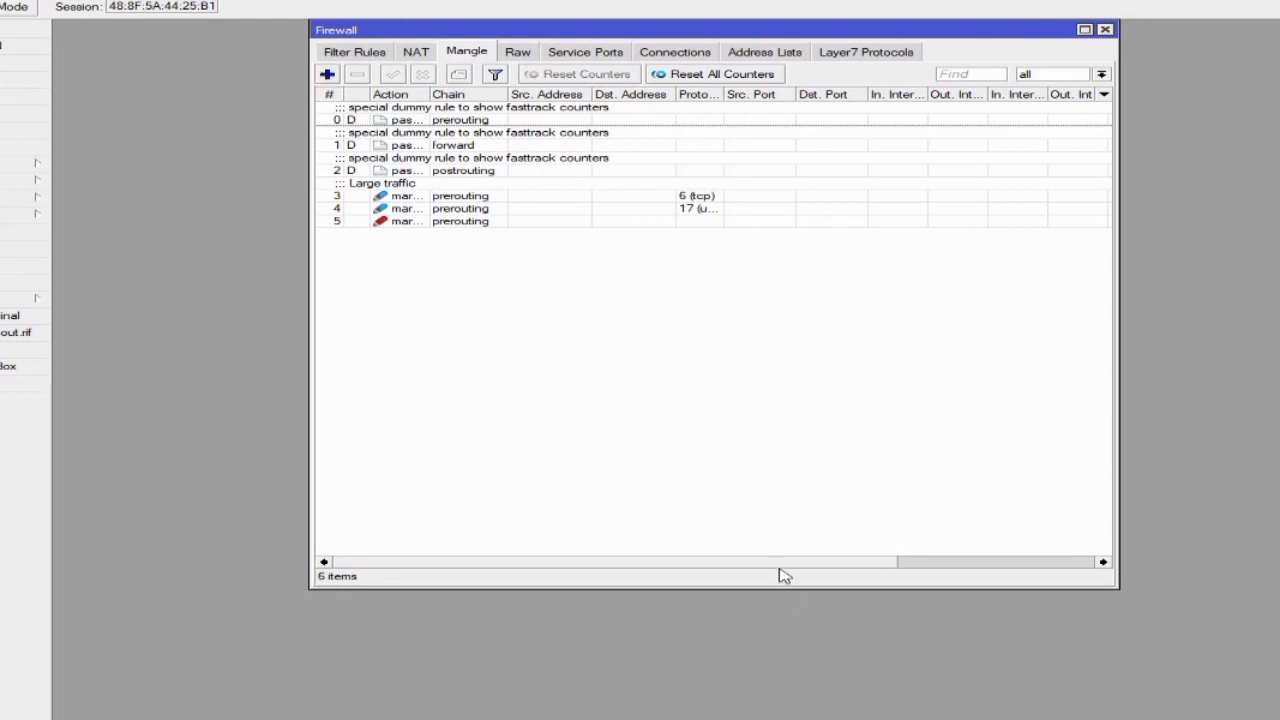
- Enlarge and reposition the Firewall window to show the Bytes and Packets columns of the mangle rules
left_click_drag(780, 566, 523, 434)
left_click_drag(1122, 591, 1278, 642)
left_click_drag(926, 38, 734, 30)
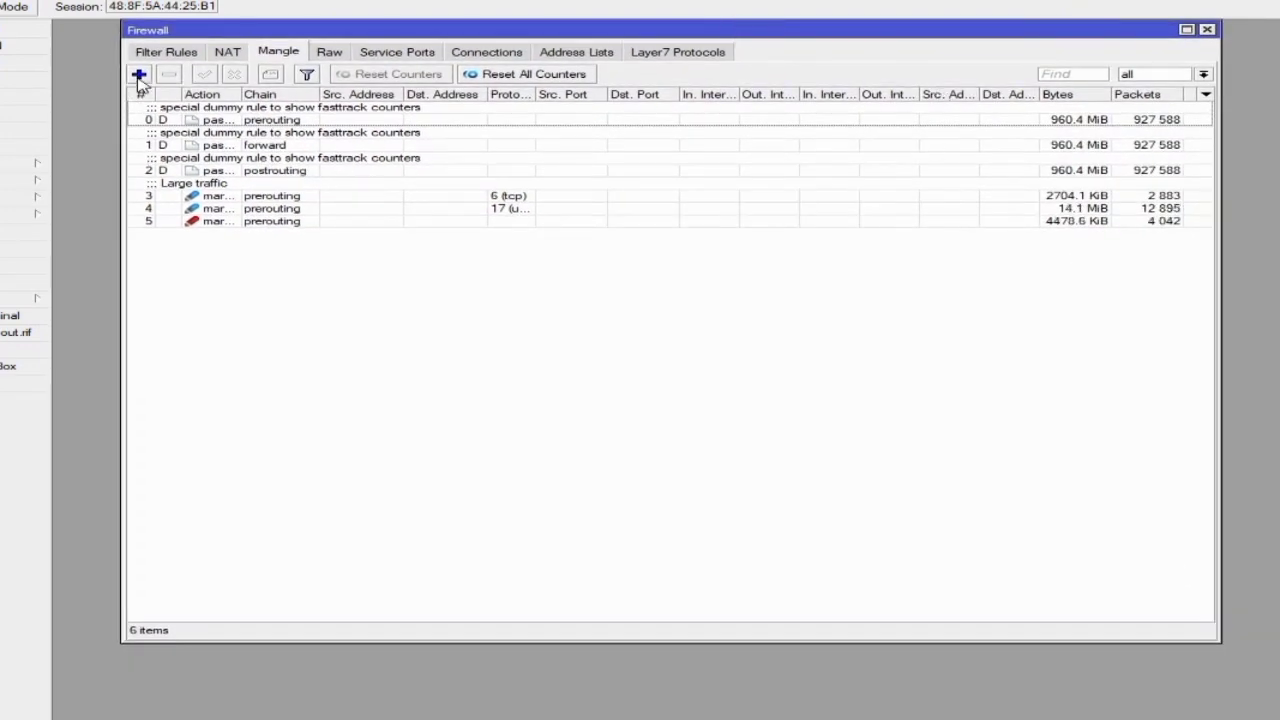
- Start a new prerouting mangle rule with protocol tcp that matches connections not marked L-traffic
left_click(139, 74)
left_click(390, 98)
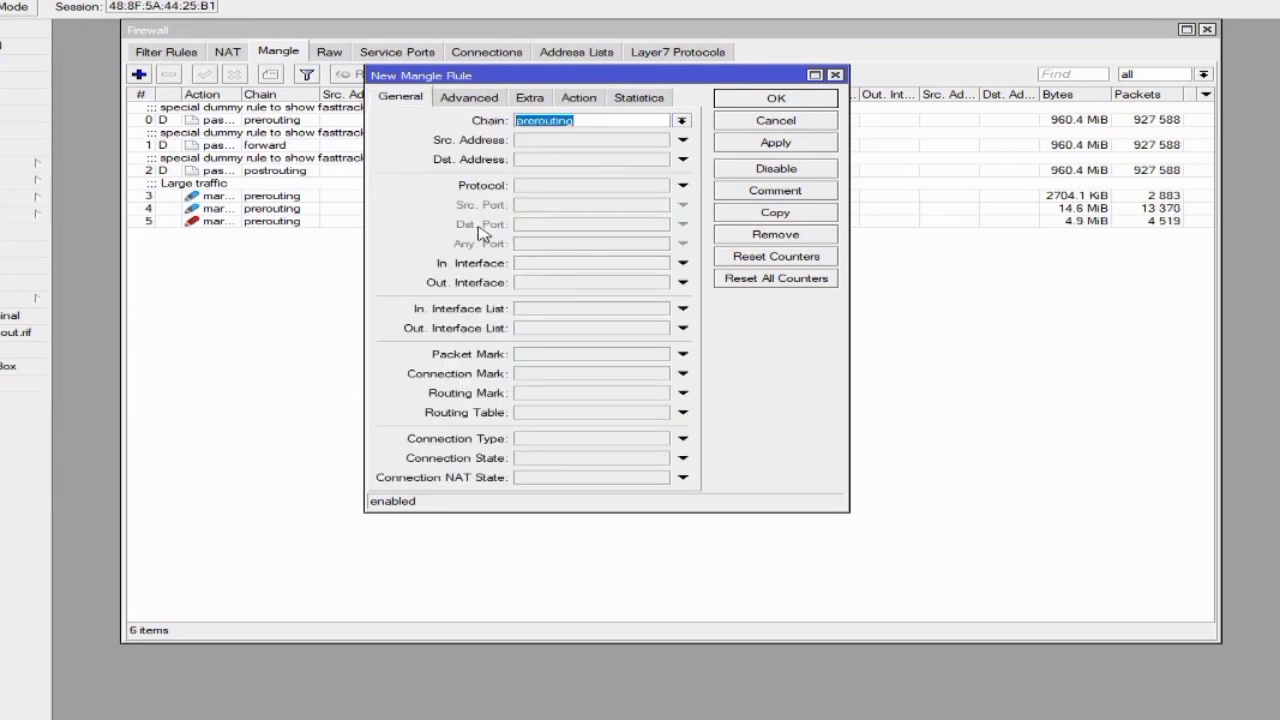
left_click(560, 186)
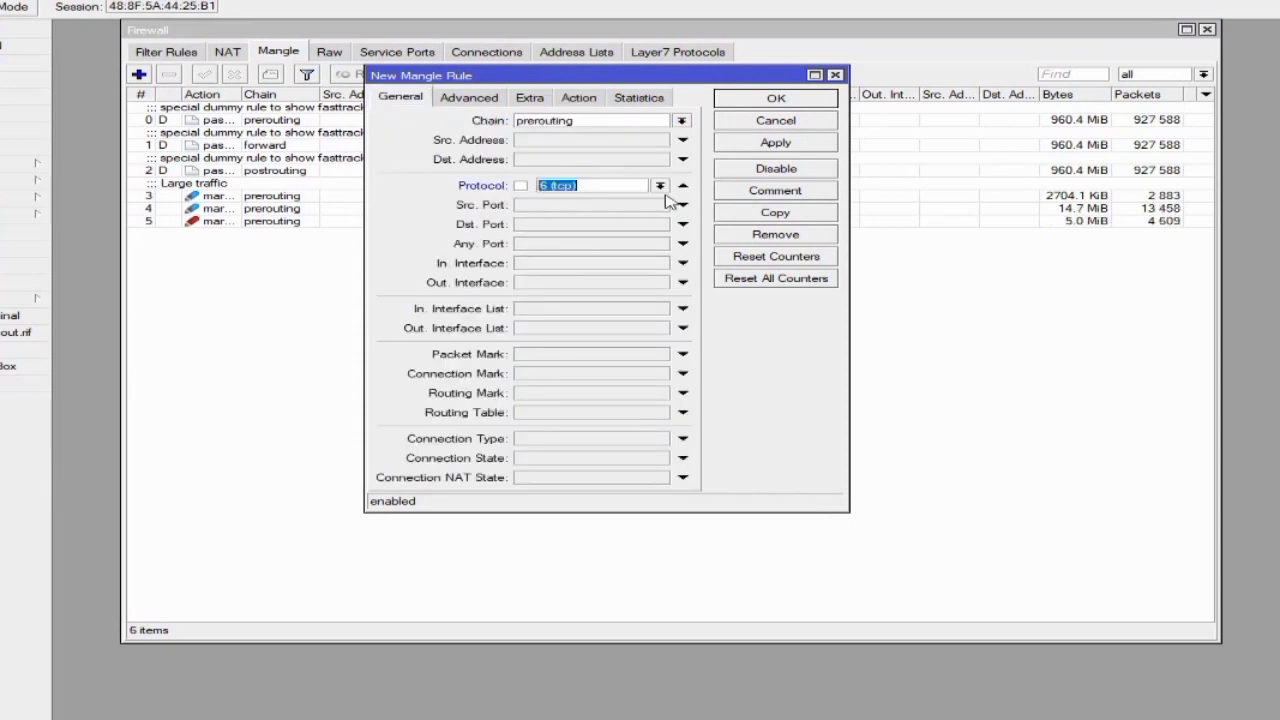
left_click(540, 373)
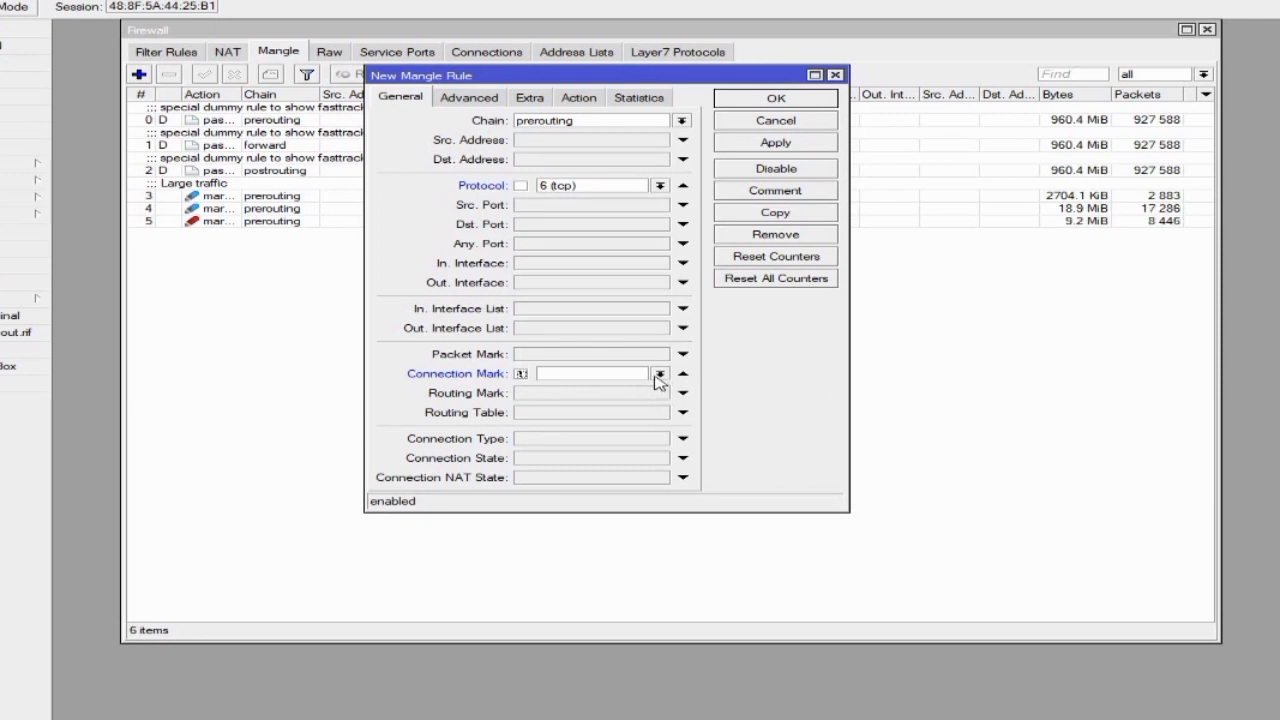
left_click(659, 374)
left_click(655, 387)
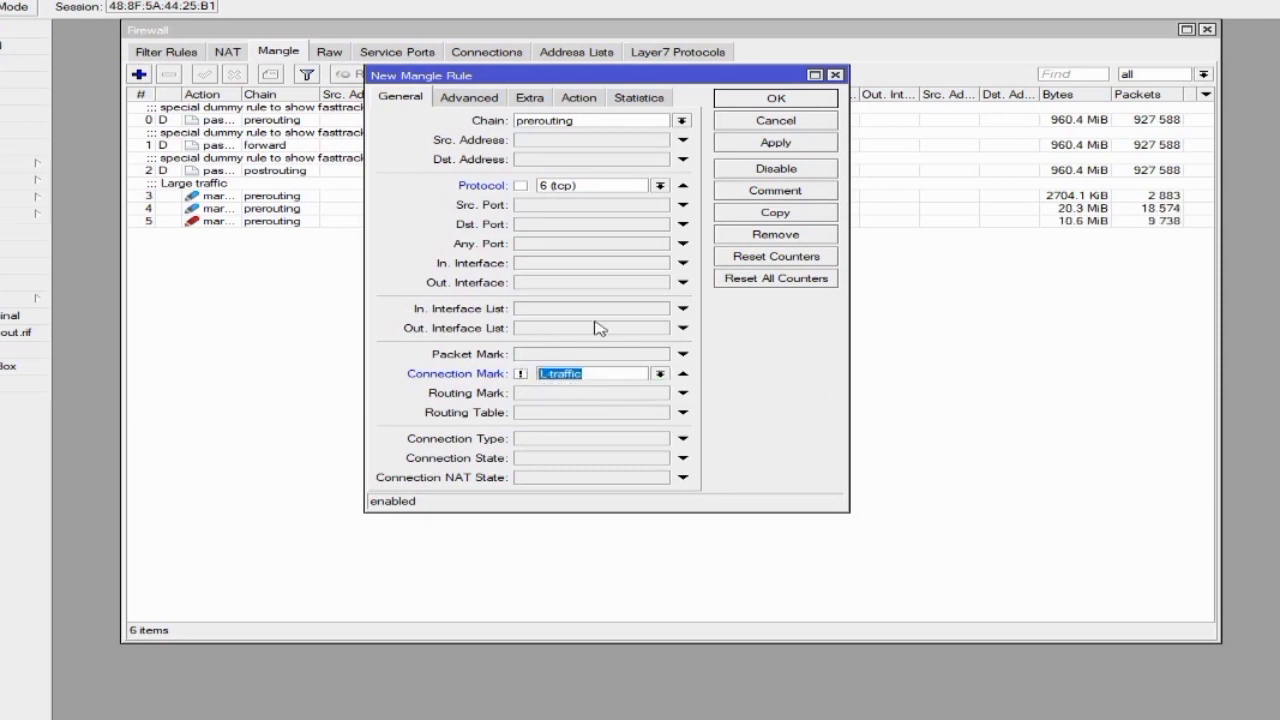
- Set the rule's action to mark connection with the new connection mark S-traffic, leaving passthrough enabled
left_click(580, 98)
left_click(586, 120)
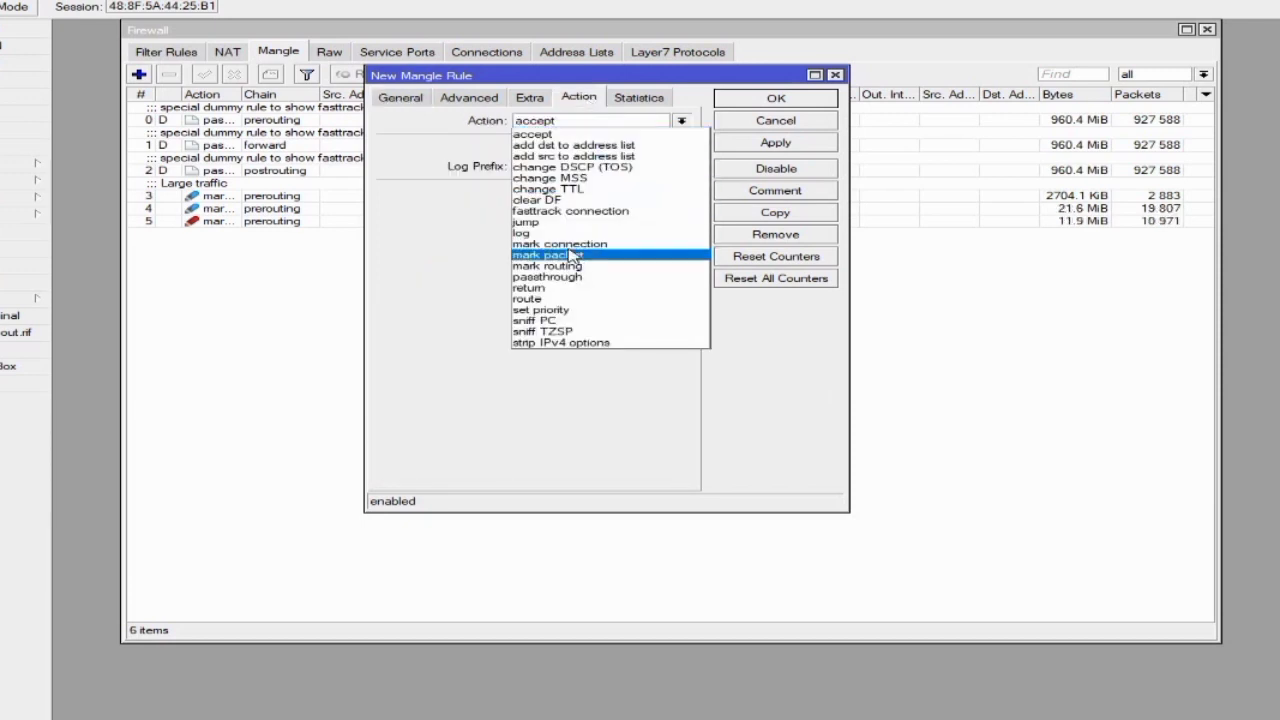
left_click(570, 244)
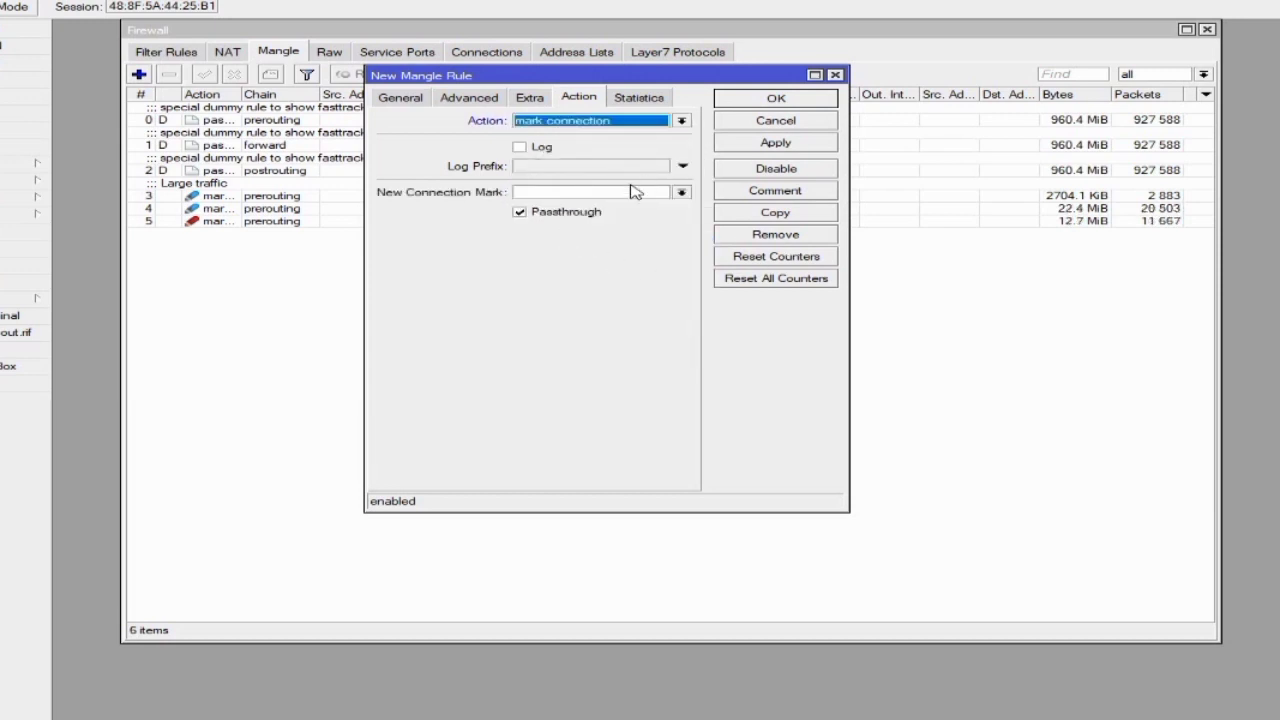
type("s")
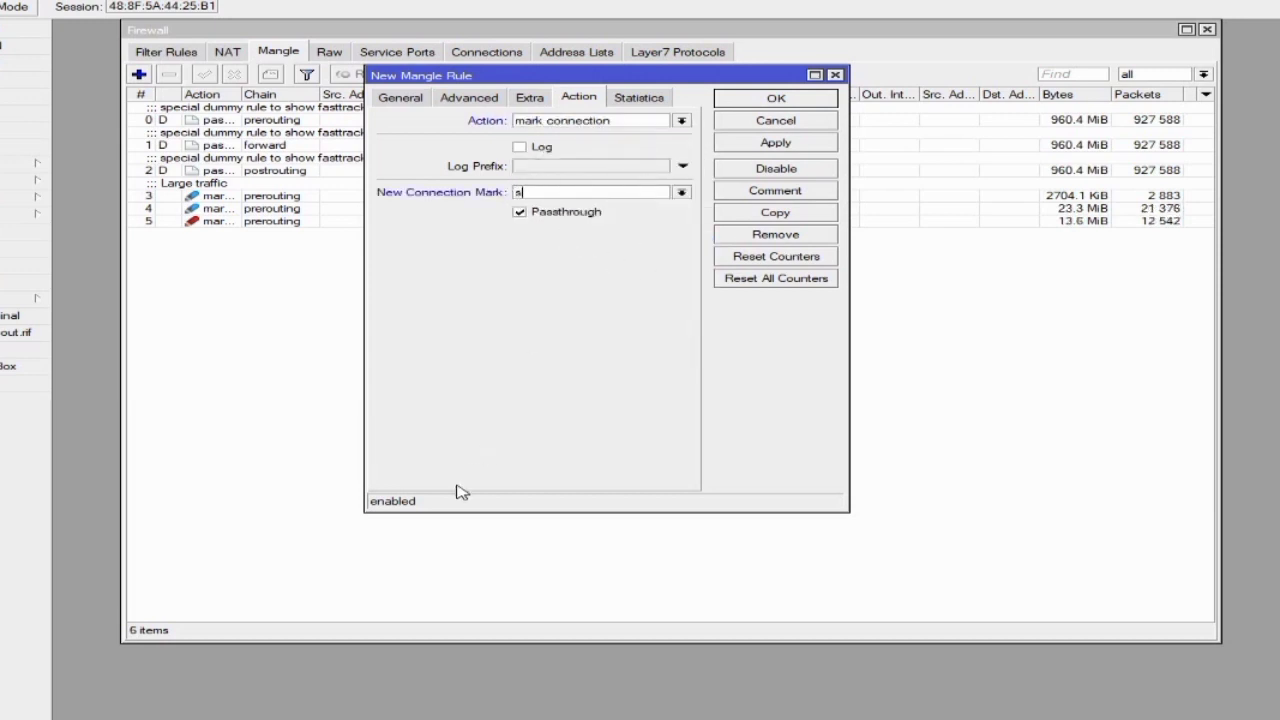
type("S")
type("-traffic")
- Add the comment "Small traffic" to the new TCP mangle rule
left_click(772, 194)
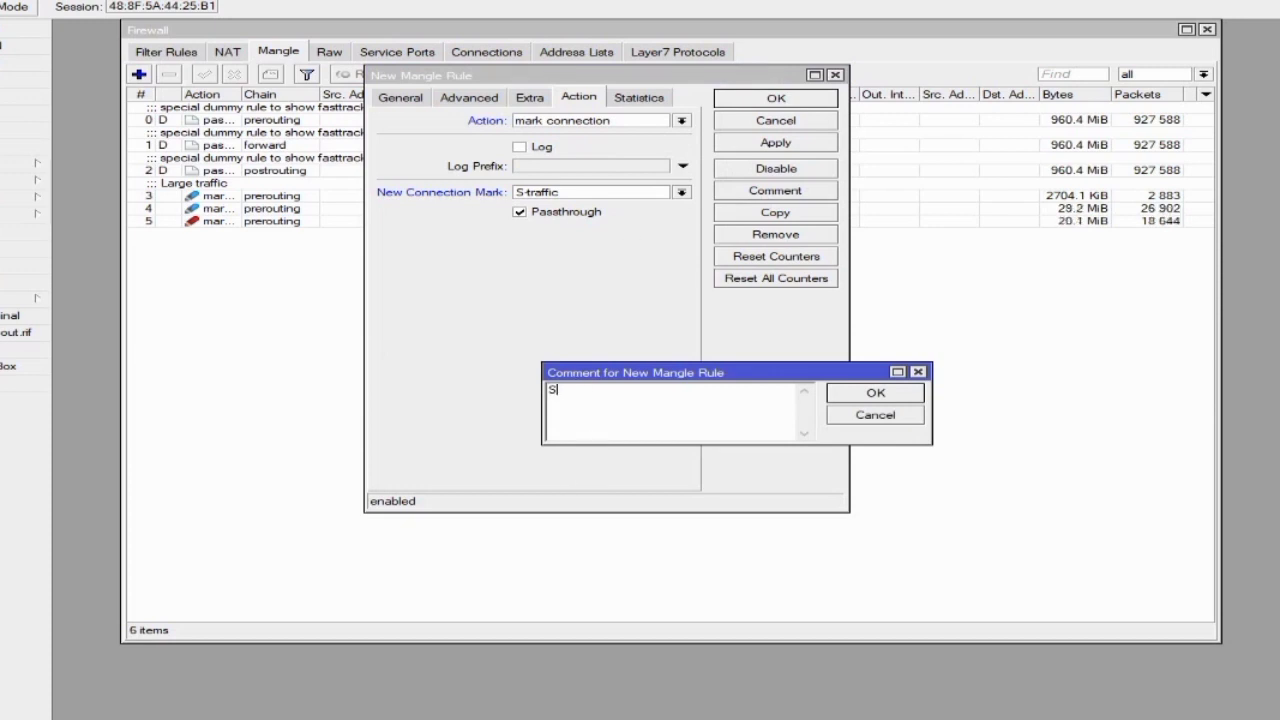
type("mall traffi")
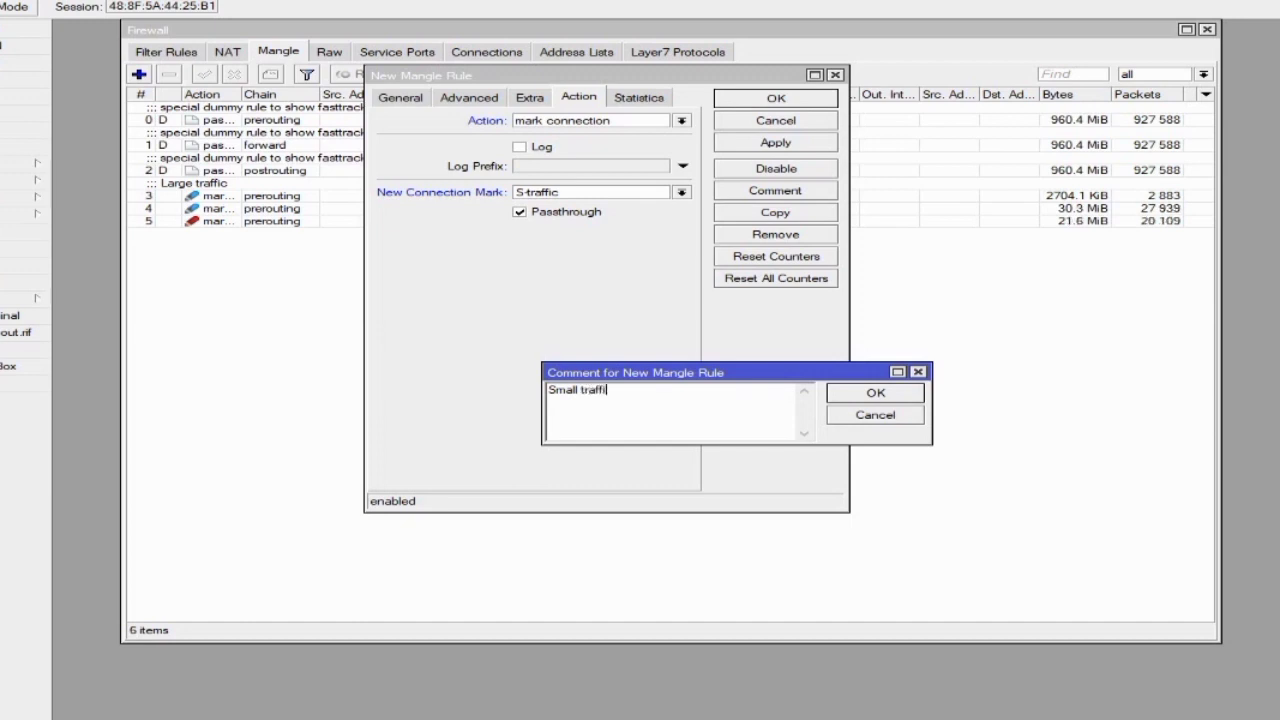
type("c")
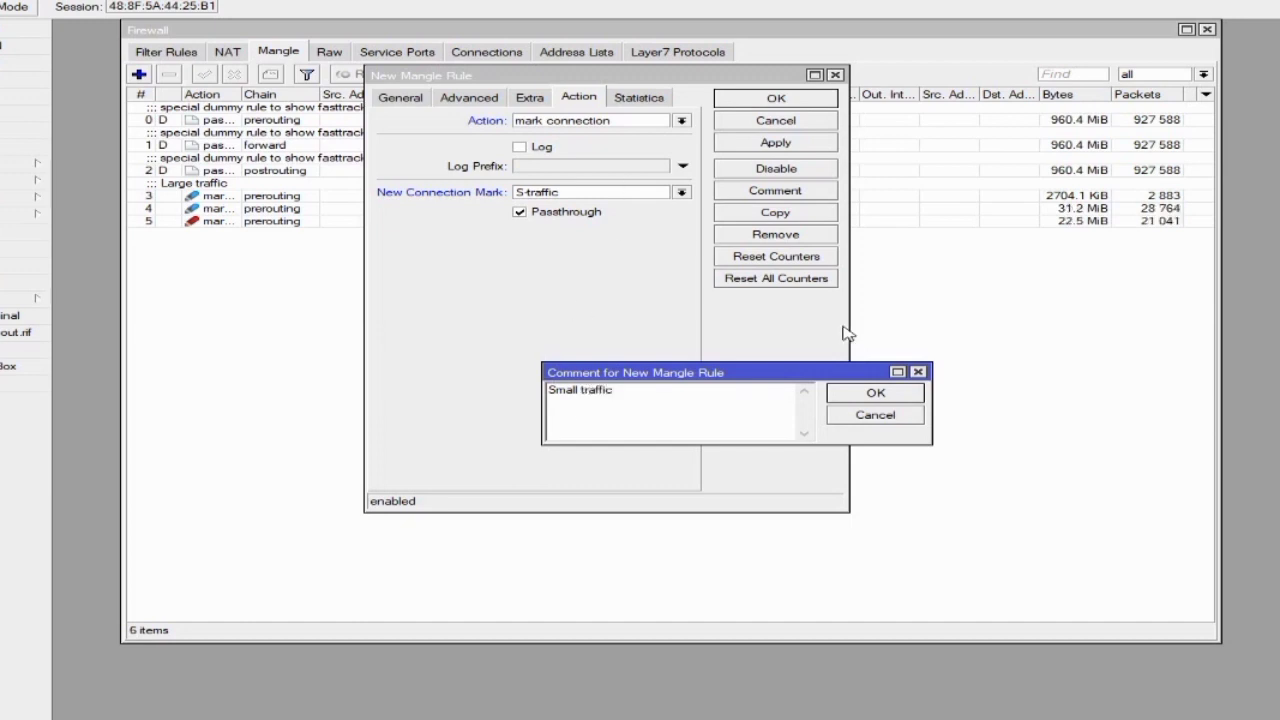
left_click(876, 398)
- Copy the mark name S-traffic from the new connection mark field and save the TCP rule
left_click(567, 193)
double_click(567, 193)
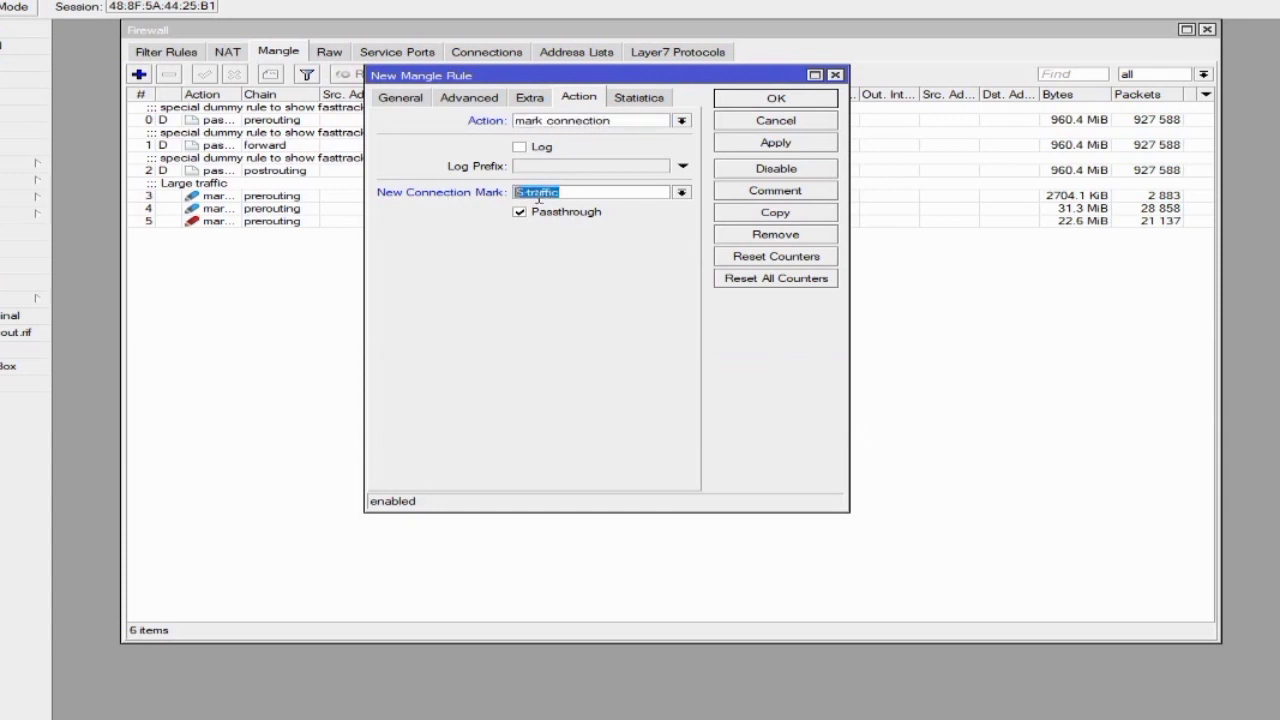
right_click(540, 193)
left_click(594, 221)
left_click(773, 144)
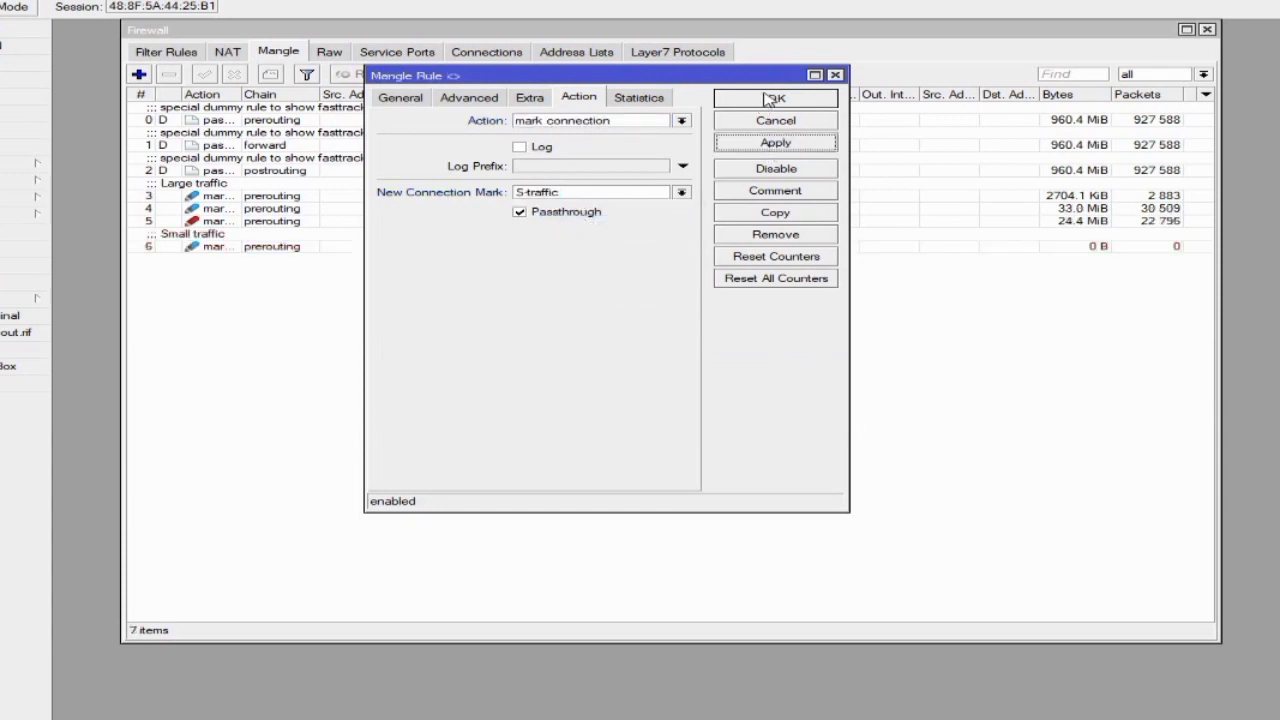
left_click(771, 99)
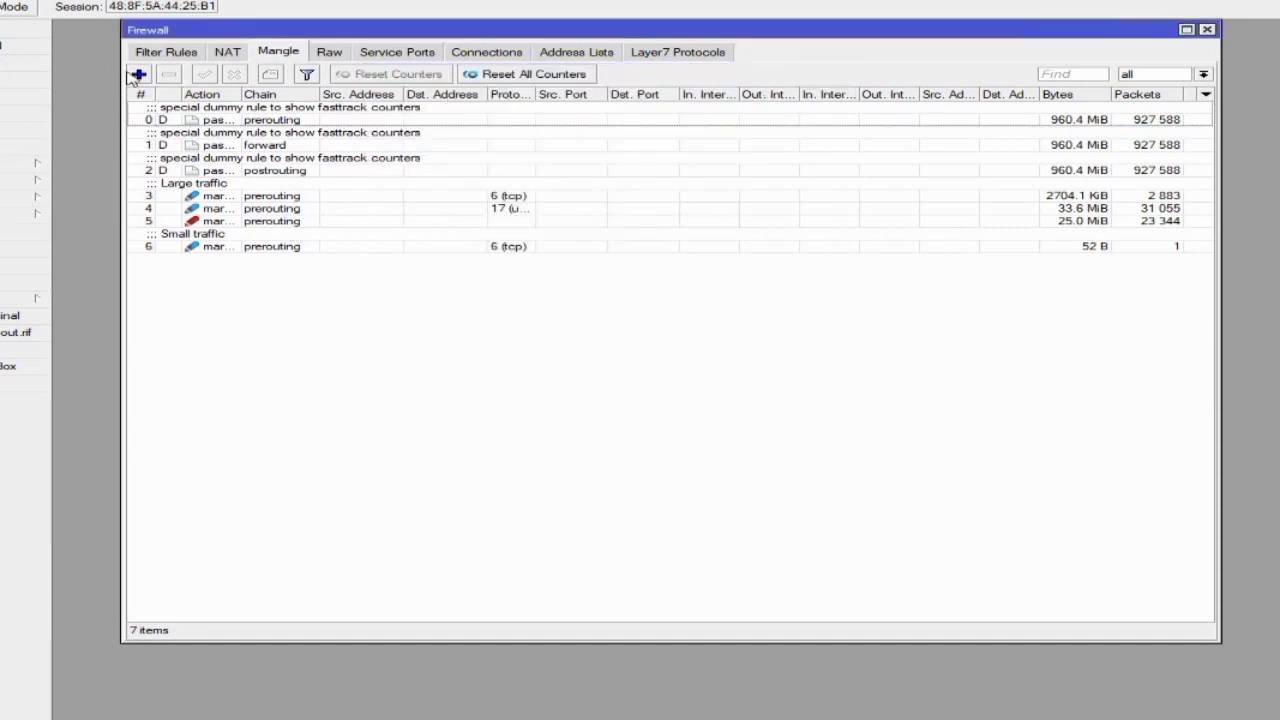
- Start another mangle rule on the prerouting chain with protocol udp
left_click(138, 74)
left_click(401, 101)
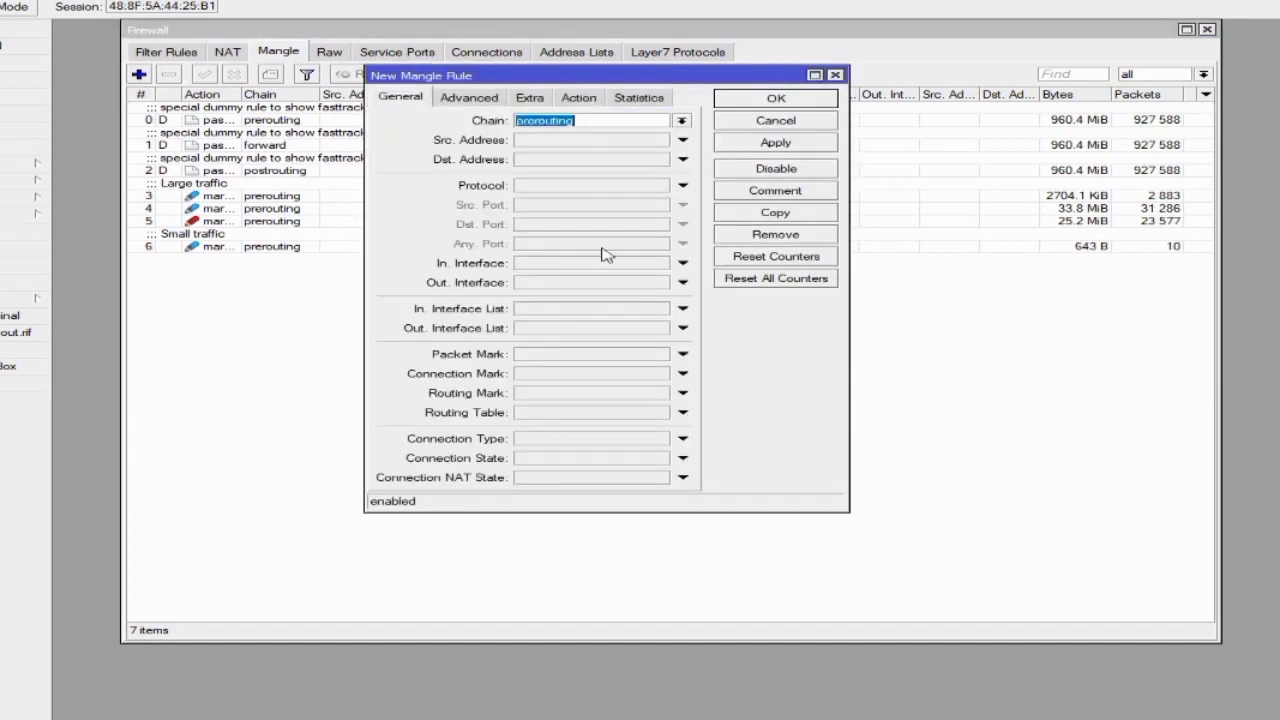
left_click(566, 186)
left_click(660, 186)
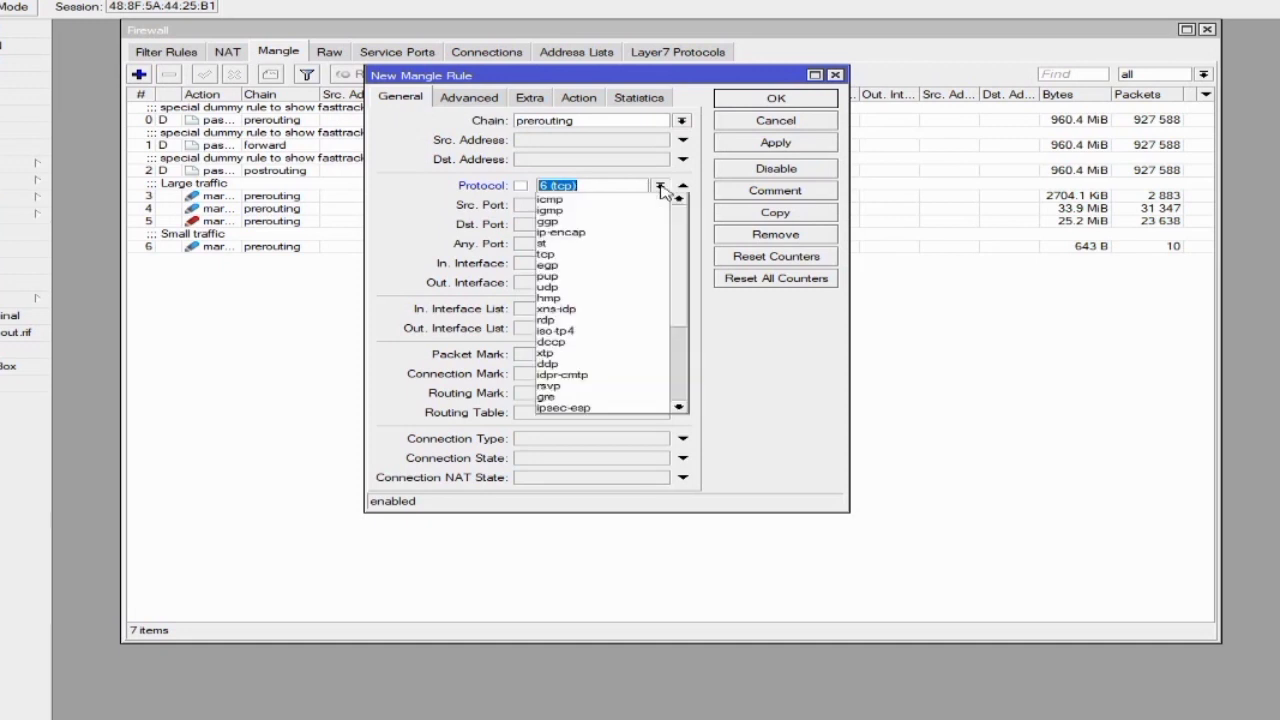
left_click(605, 290)
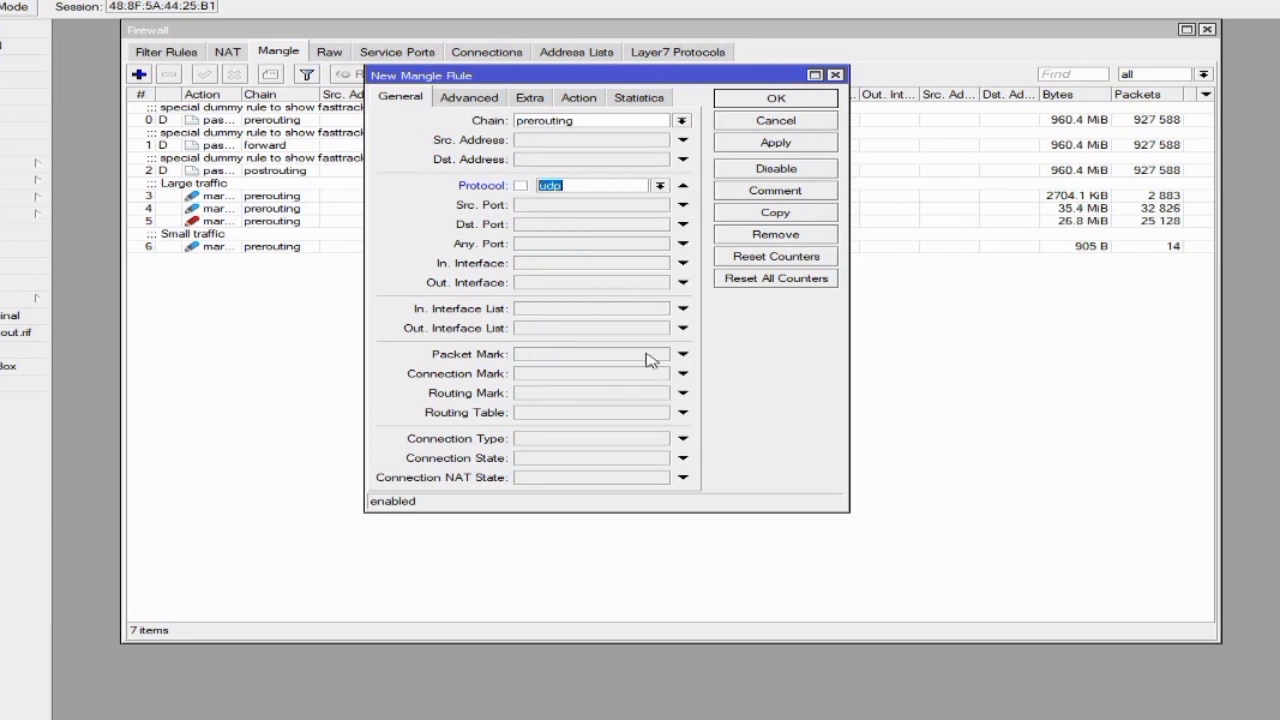
- Restrict the UDP mangle rule to connections whose connection mark is not L-traffic
left_click(550, 372)
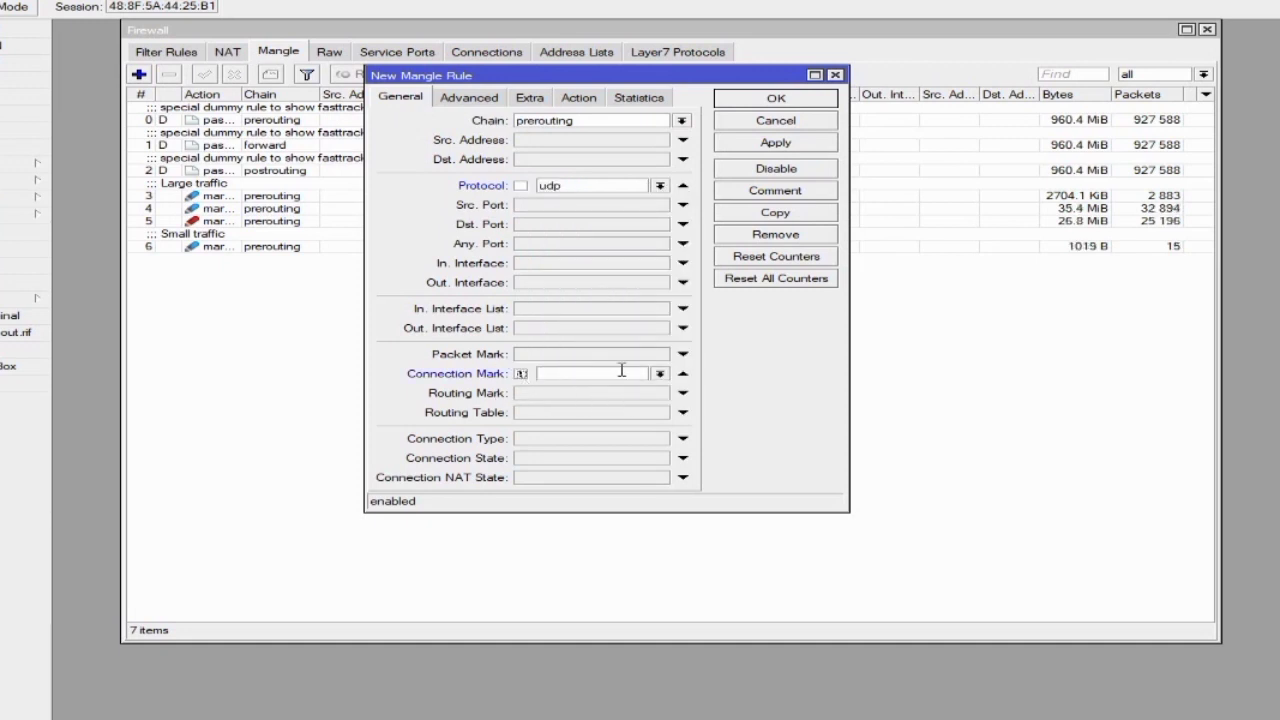
left_click(660, 373)
left_click(602, 399)
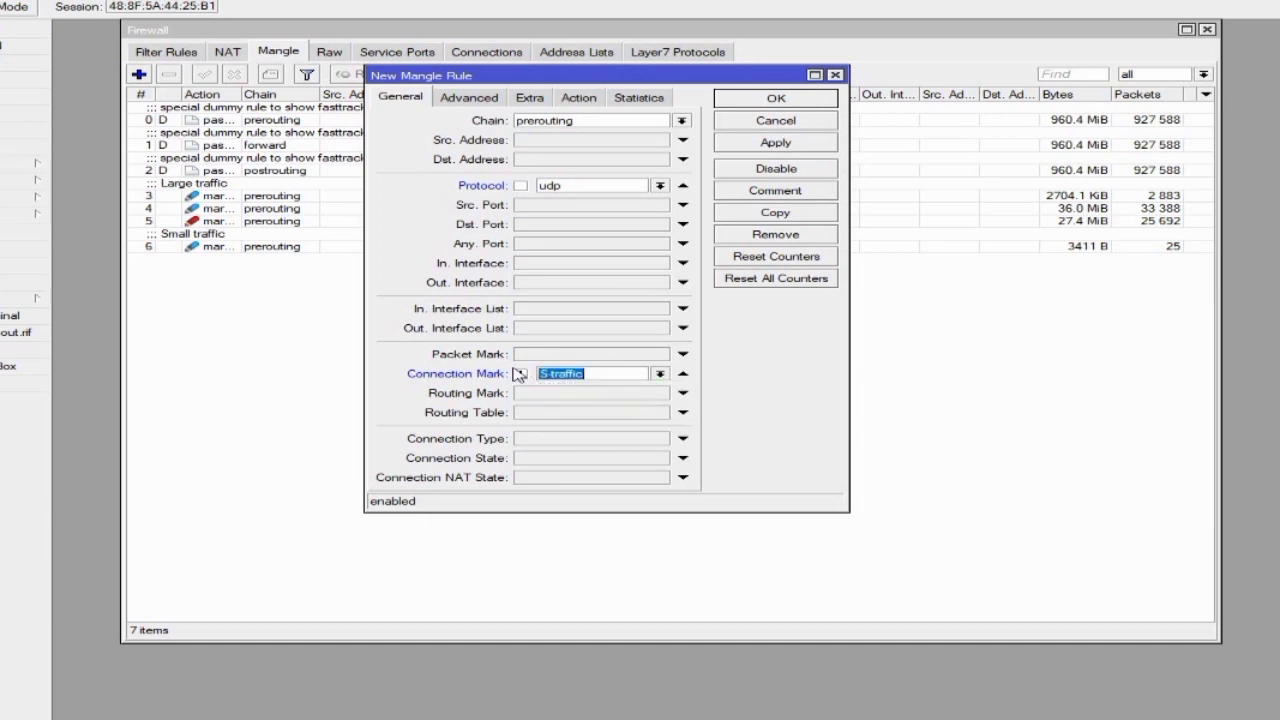
left_click(520, 373)
left_click(660, 373)
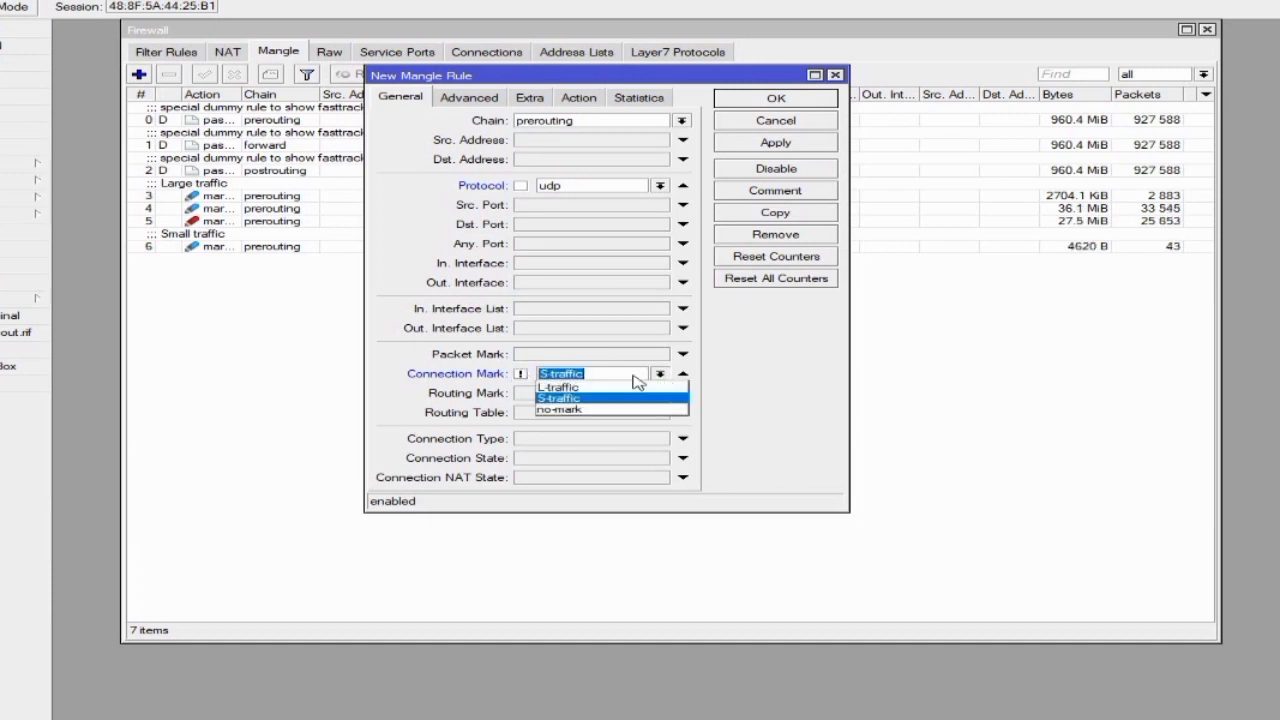
left_click(585, 392)
- Set the UDP rule's action to mark connection with new connection mark S-traffic, keep passthrough enabled, and save the rule
left_click(580, 97)
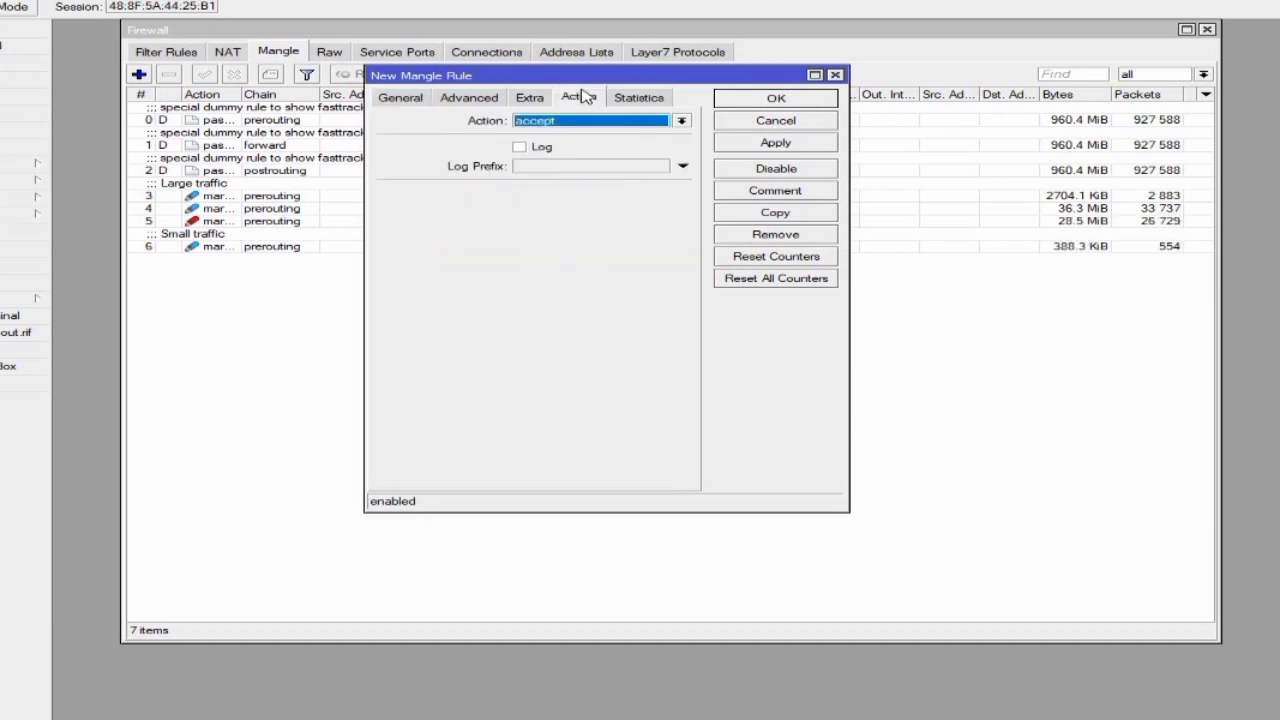
left_click(587, 122)
left_click(595, 247)
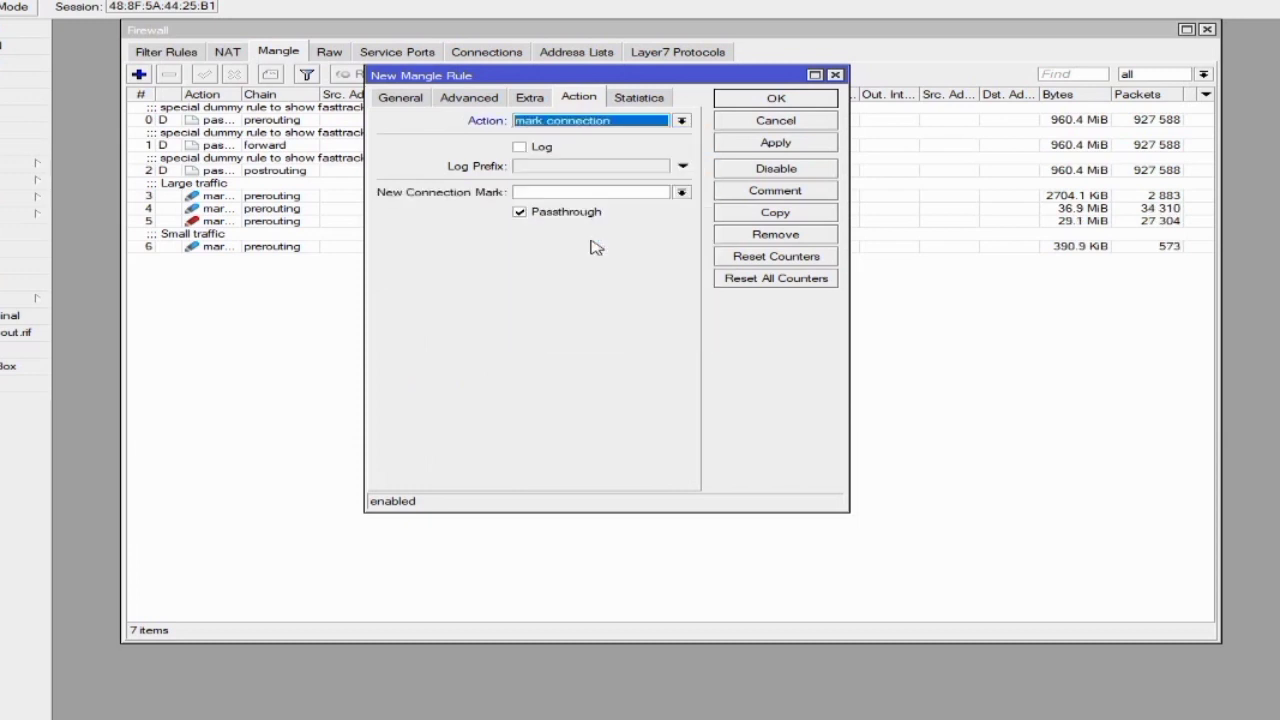
left_click(566, 192)
right_click(567, 193)
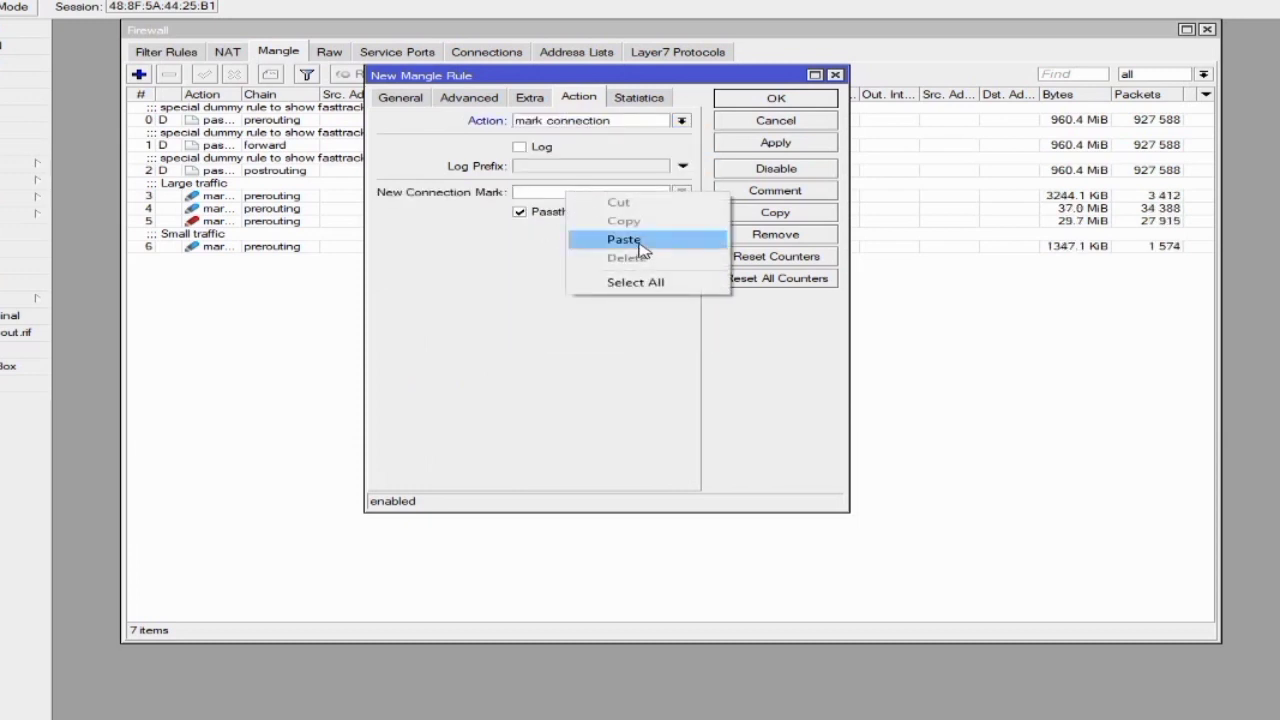
left_click(639, 242)
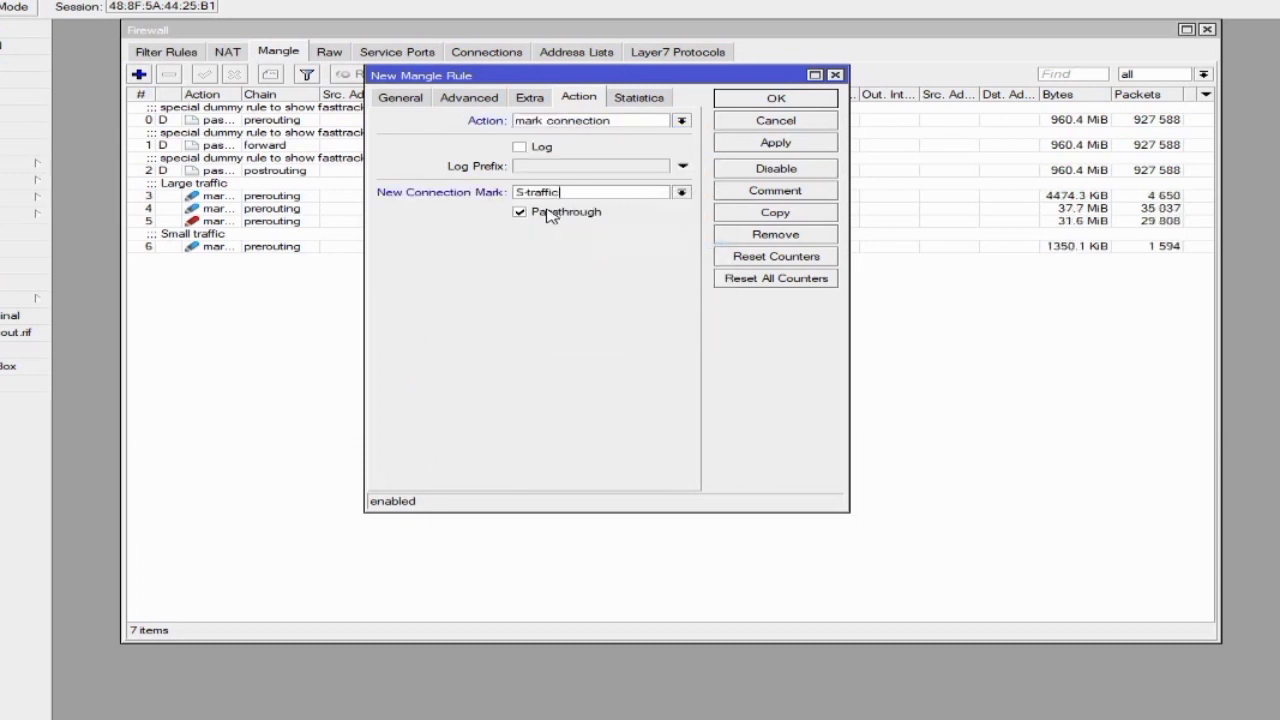
left_click(789, 145)
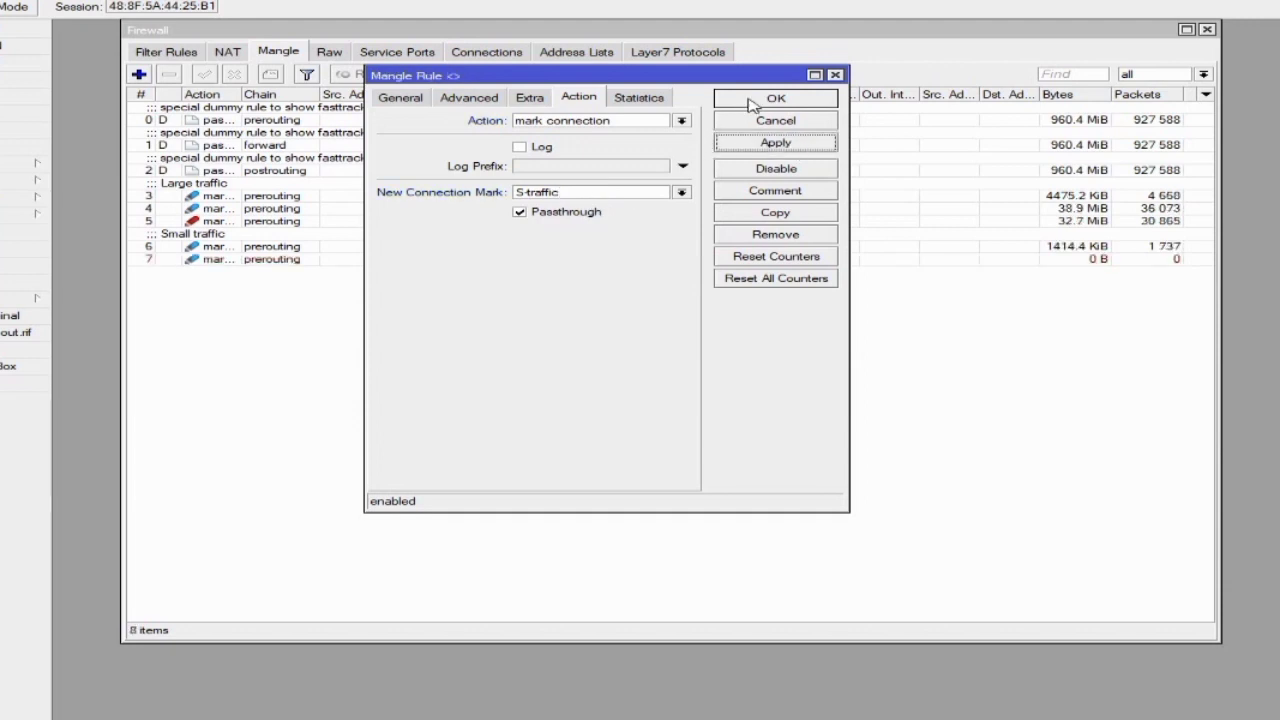
left_click(775, 98)
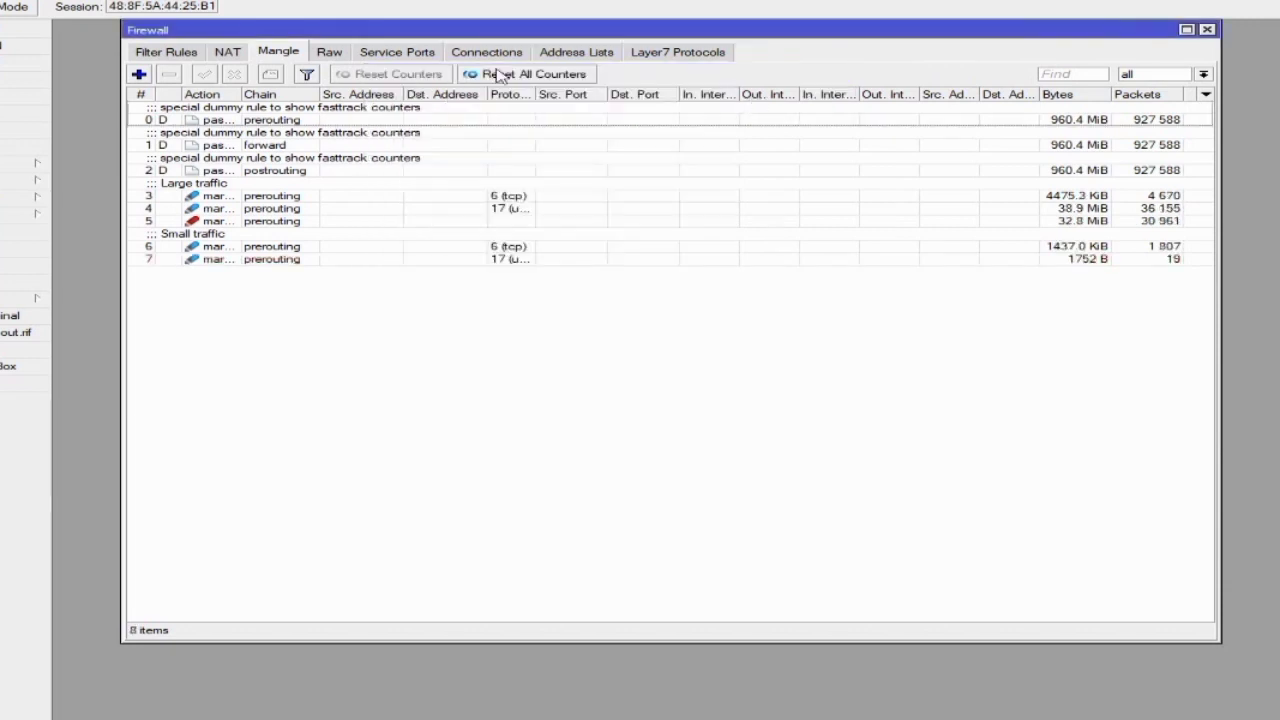
- Start a new mangle rule on the prerouting chain that matches the connection mark S-traffic
left_click(139, 74)
left_click(399, 97)
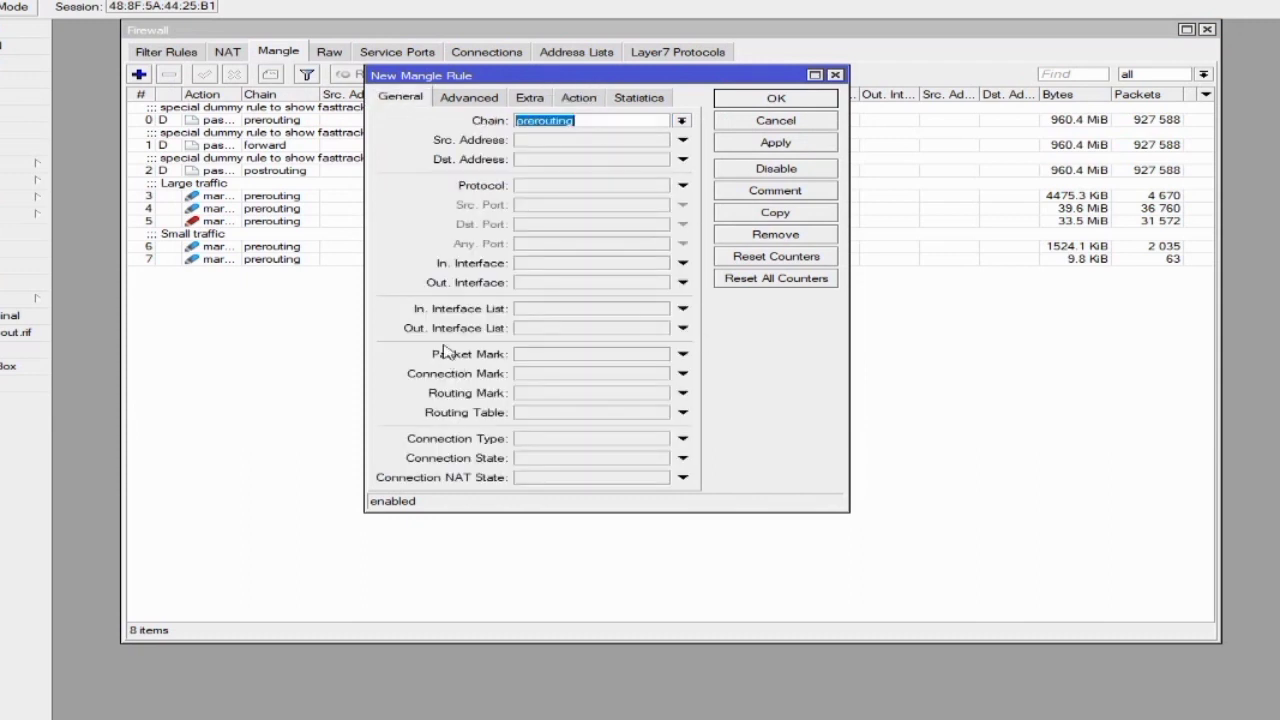
left_click(568, 377)
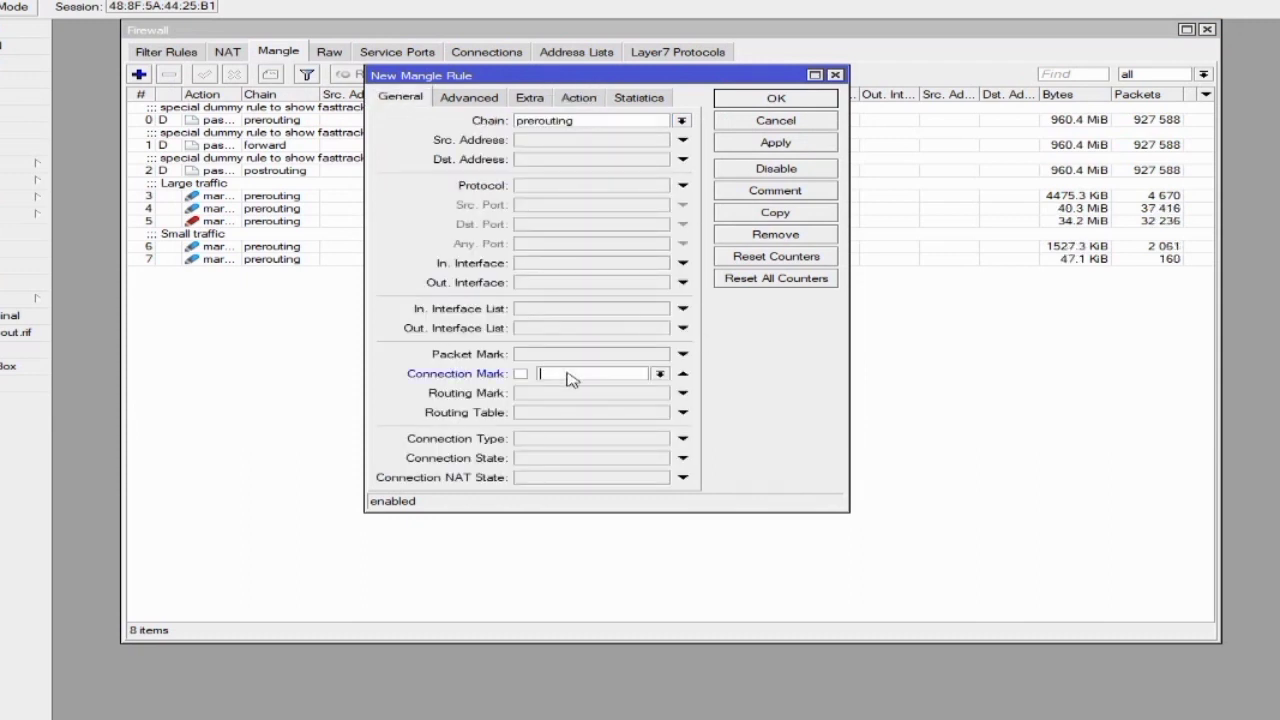
left_click(659, 373)
left_click(630, 399)
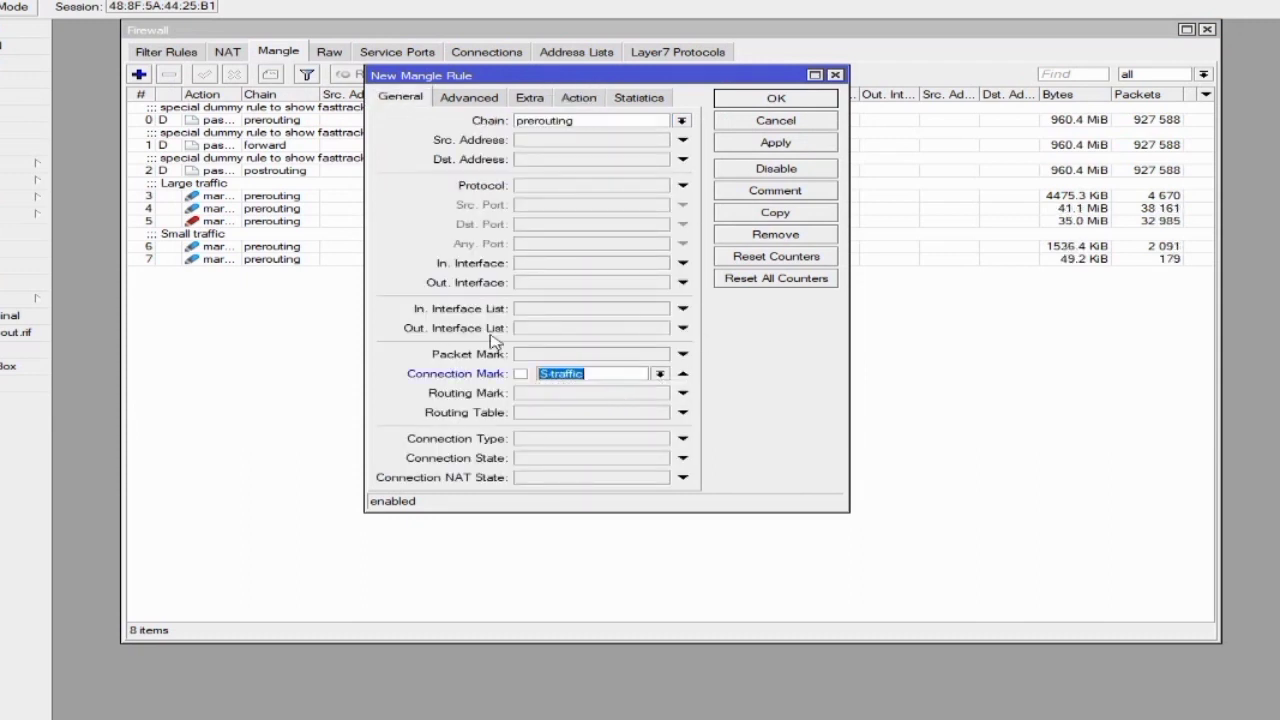
- Set the action to mark packet with new packet mark S-pkt, disable passthrough, and save the rule
left_click(578, 97)
left_click(615, 122)
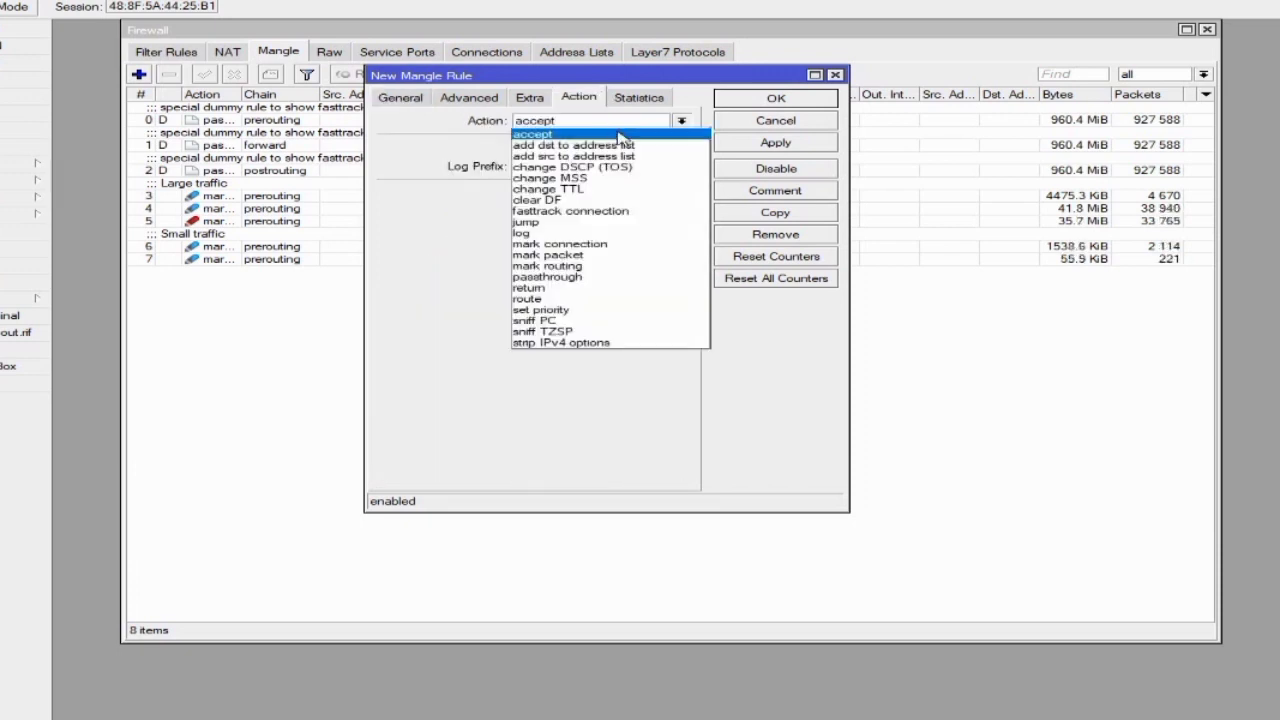
left_click(593, 258)
left_click(522, 214)
left_click(537, 190)
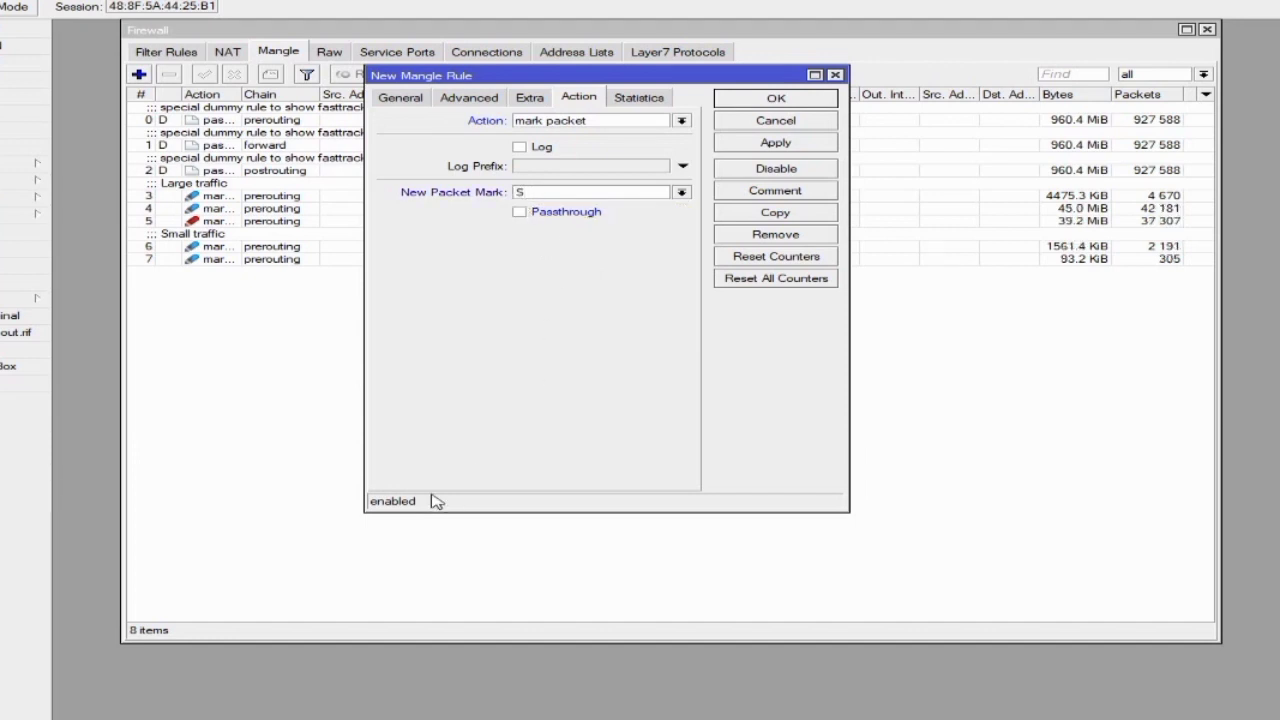
type("S-pt")
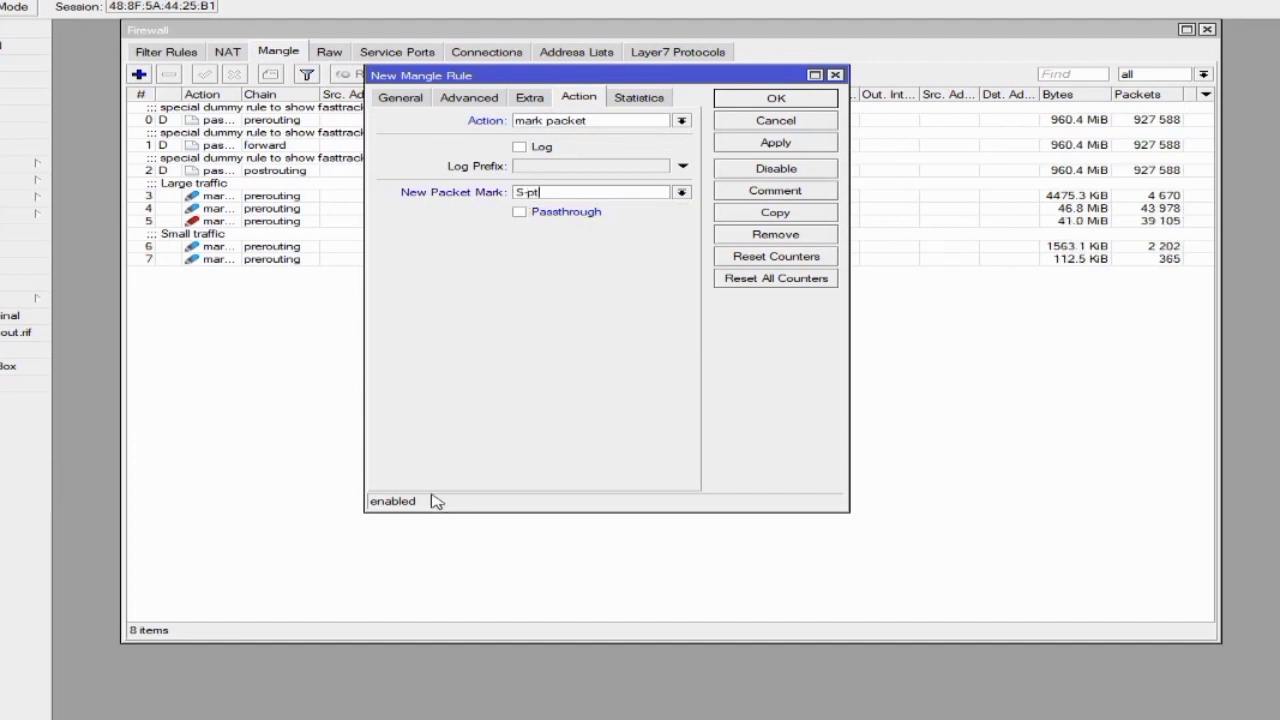
key("BackSpace")
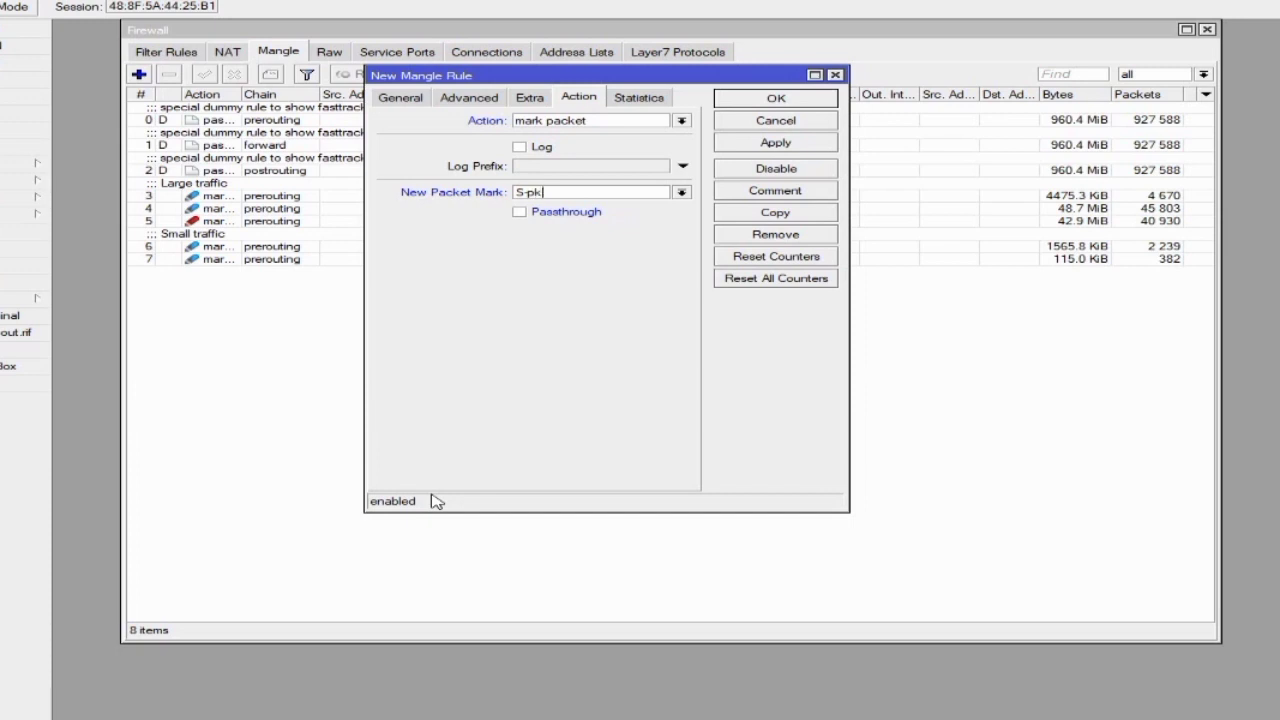
left_click(773, 146)
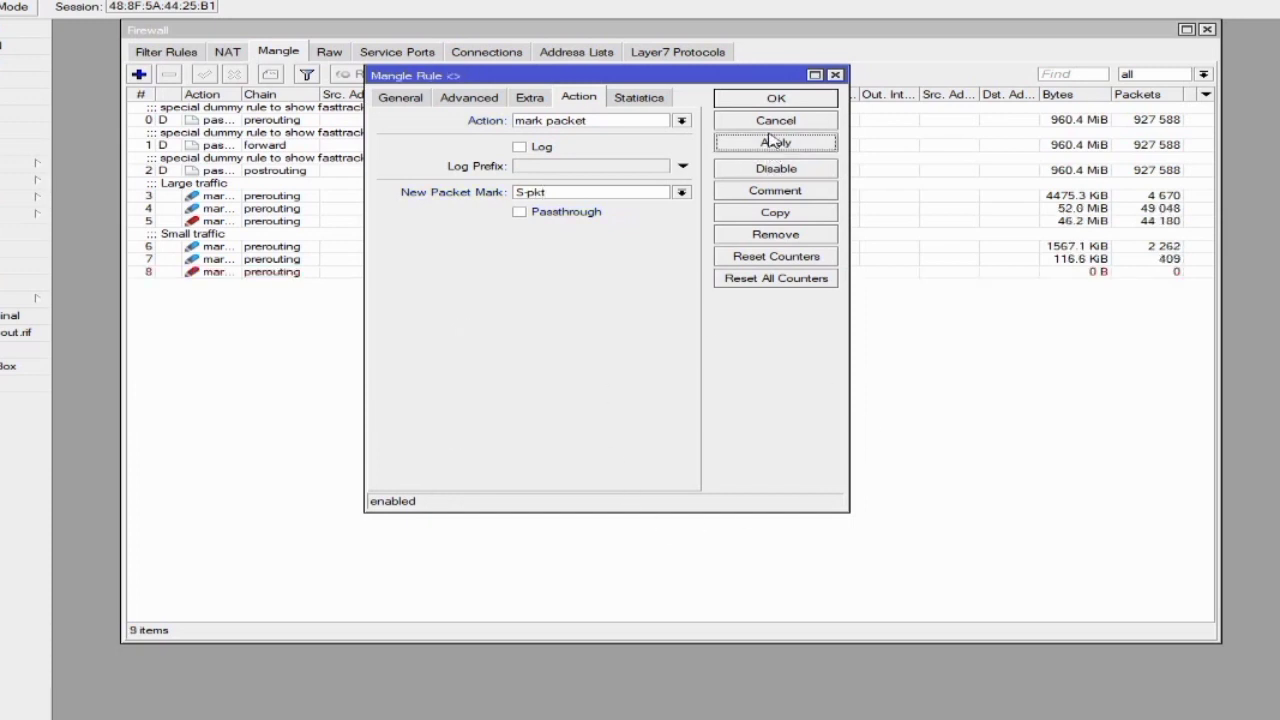
left_click(782, 97)
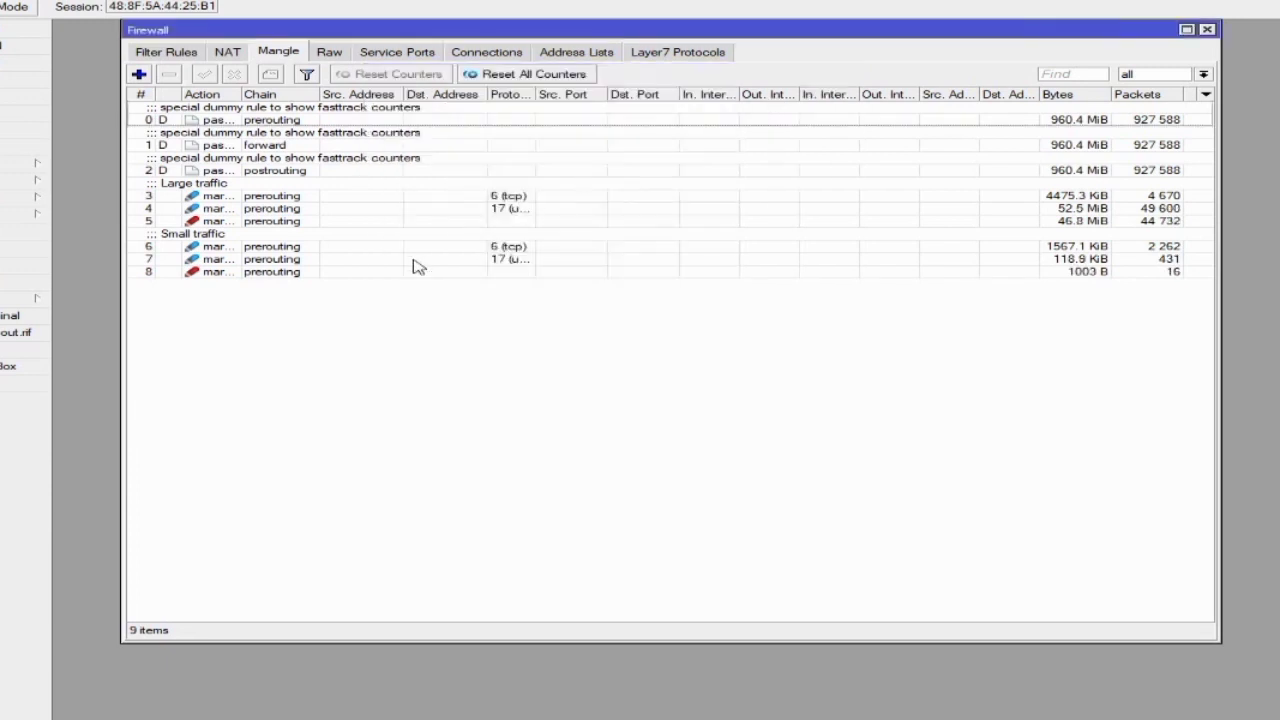
- Review the Large traffic and Small traffic rules in the mangle list
left_click(290, 247)
left_click(298, 198)
left_click(290, 246)
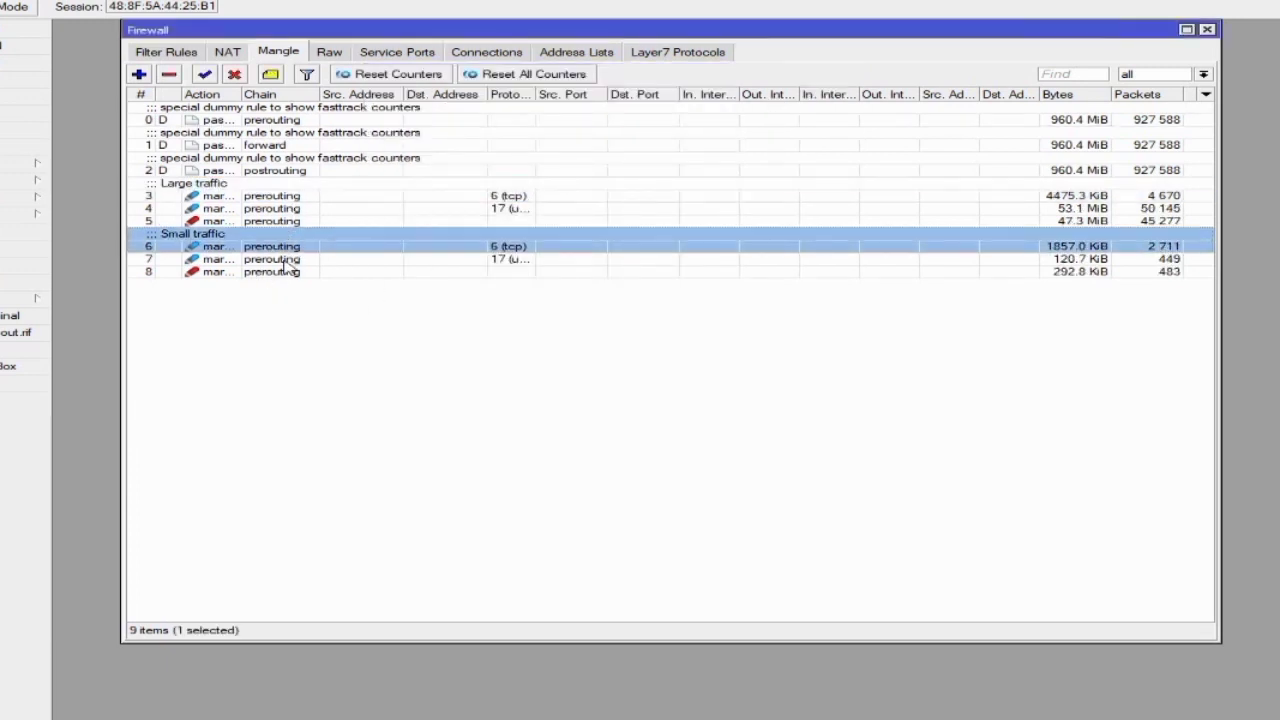
left_click(287, 261)
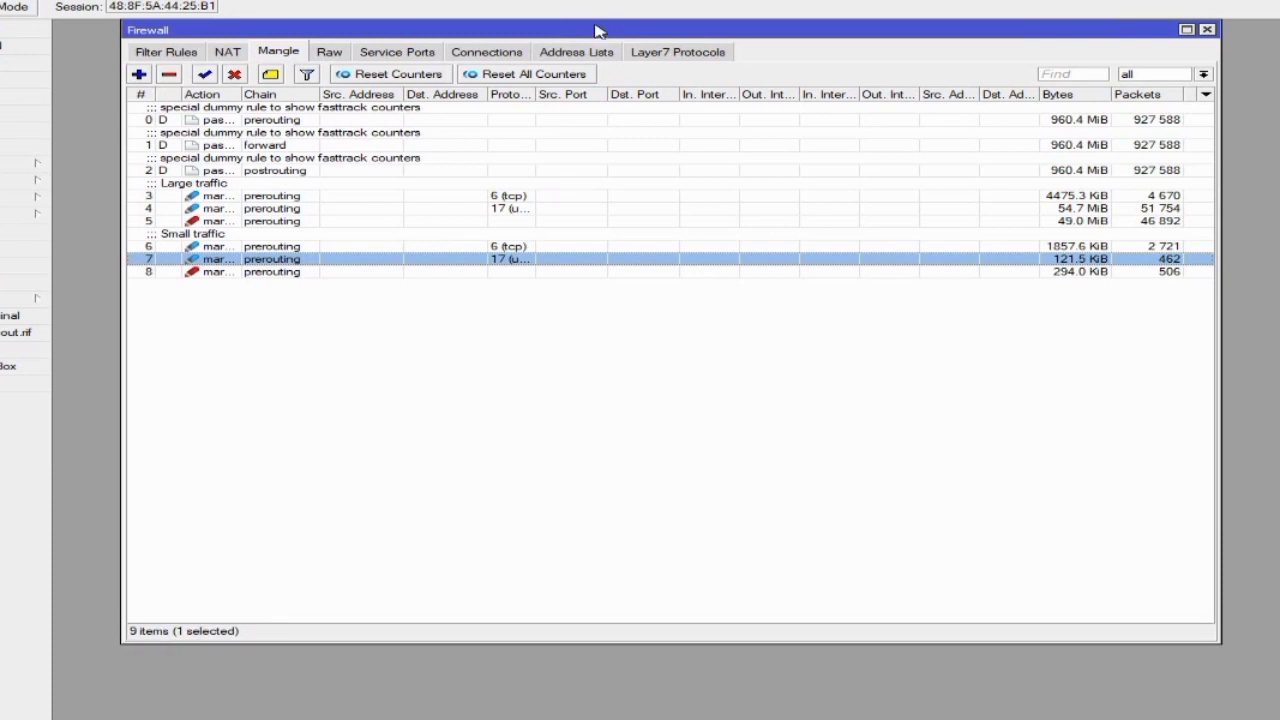
mouse_move(597, 29)
left_mouse_down()
mouse_move(657, 32)
mouse_move(620, 28)
left_mouse_up()
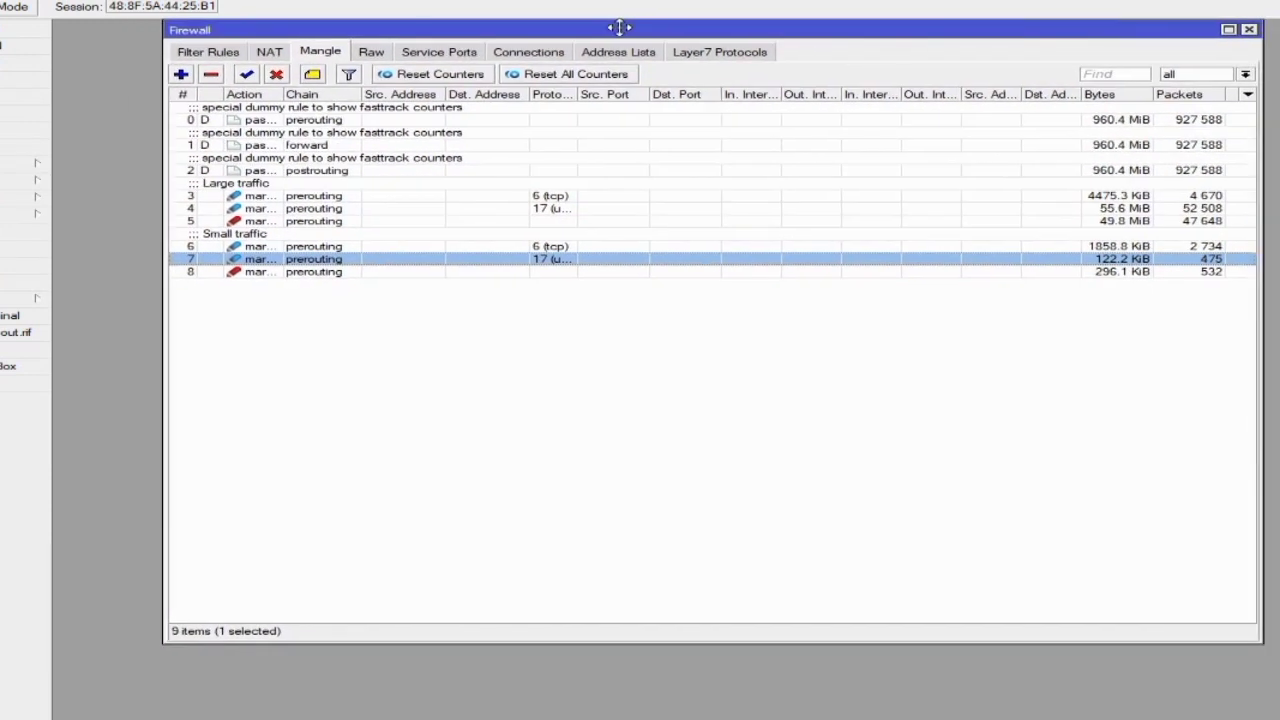
left_click(349, 270)
left_click(364, 207)
left_click(346, 247)
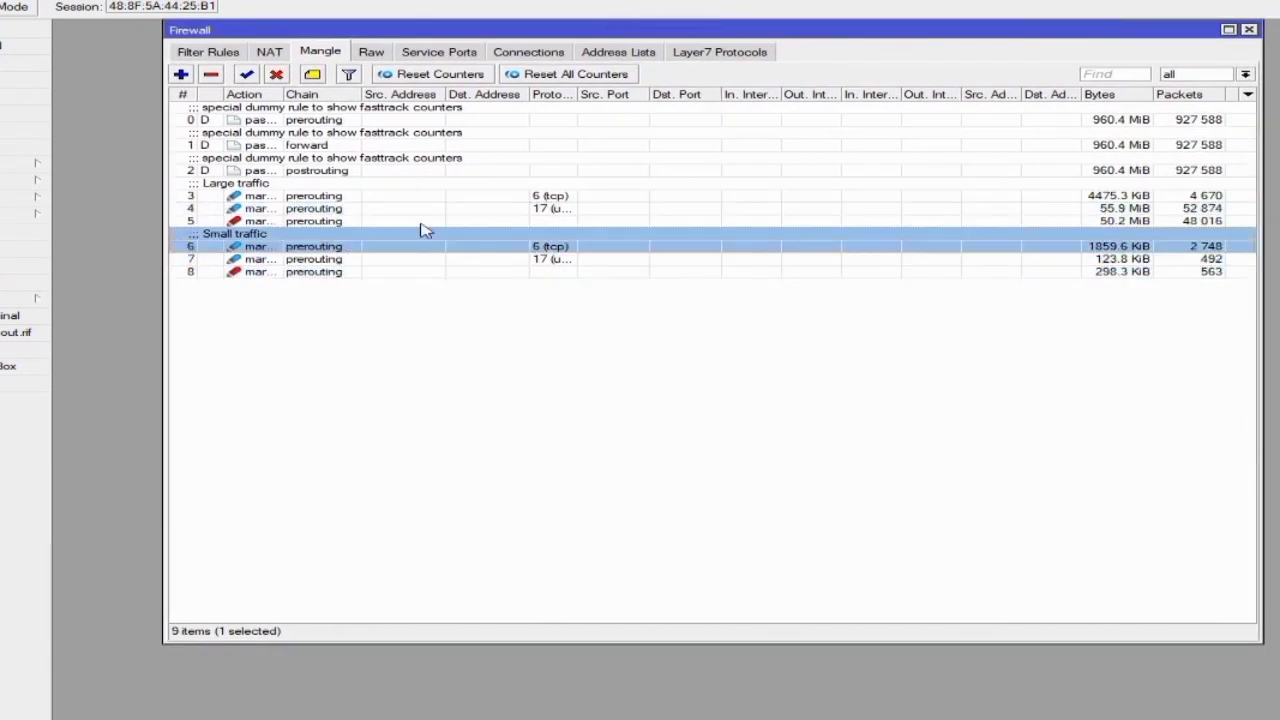
- Start a new firewall filter rule on the forward chain with protocol udp and destination port 53
left_click(201, 54)
left_click(181, 75)
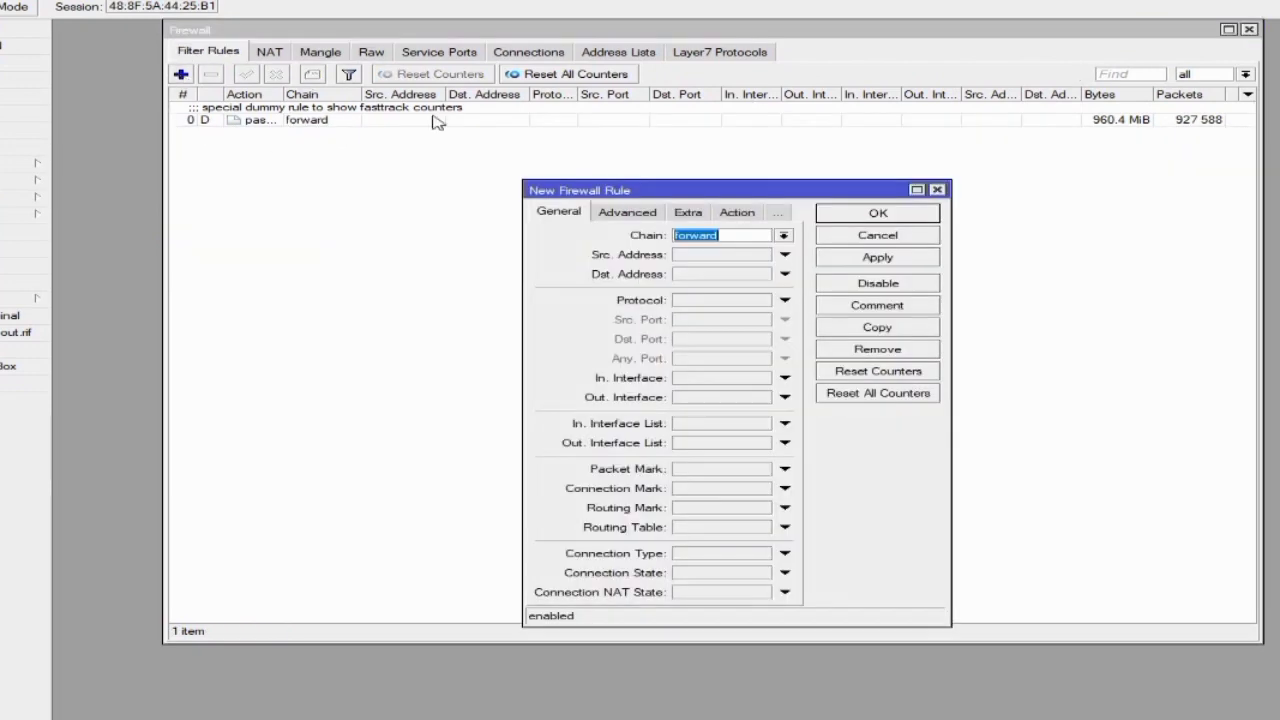
left_click_drag(652, 186, 444, 41)
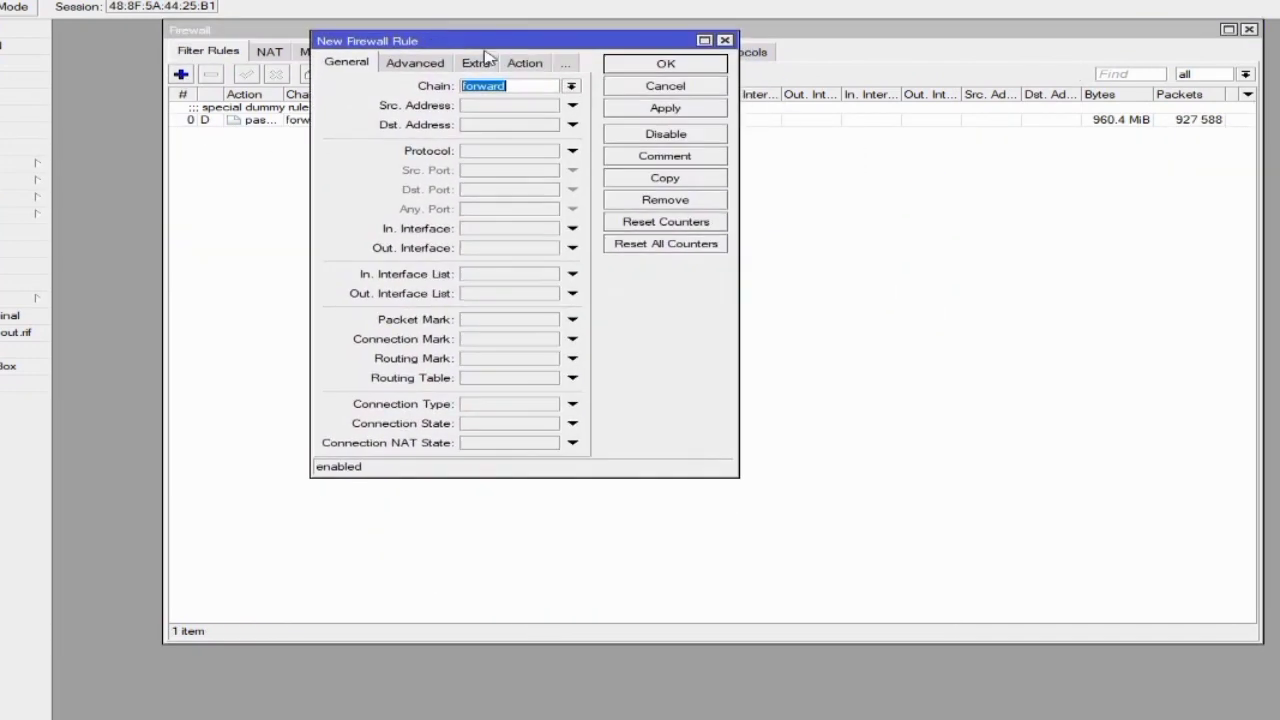
left_click(503, 152)
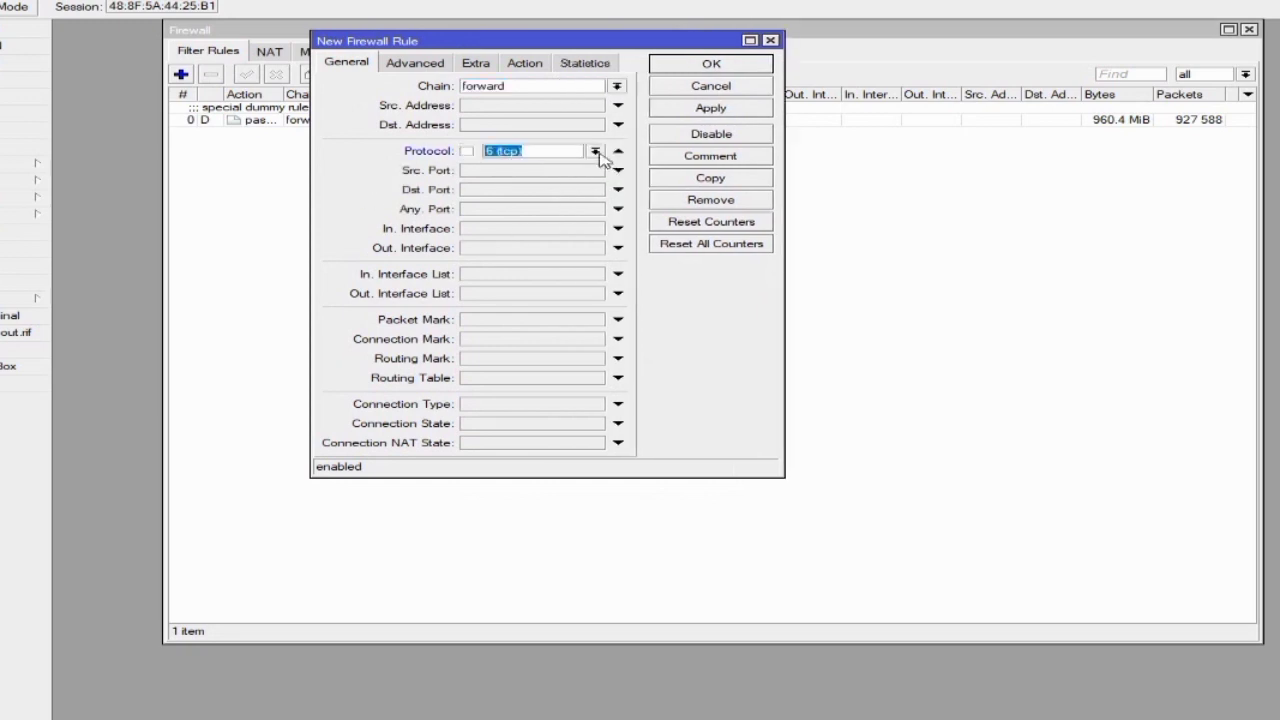
left_click(595, 151)
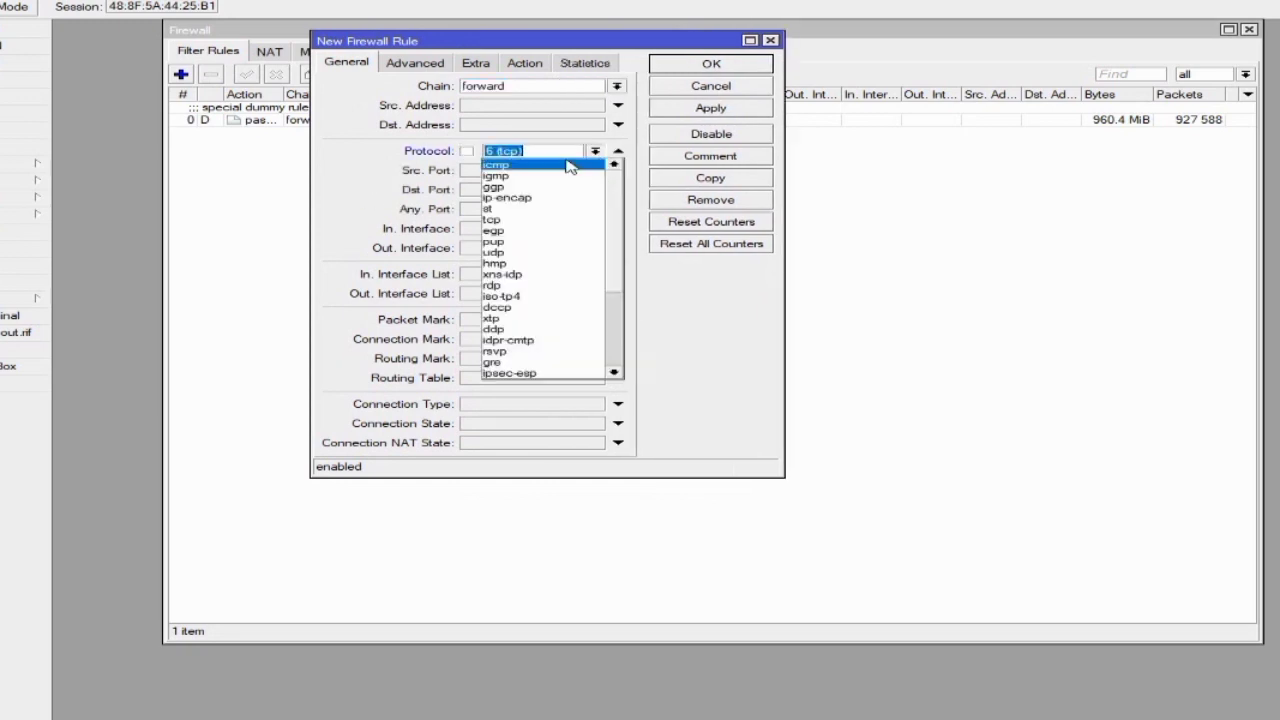
left_click(530, 253)
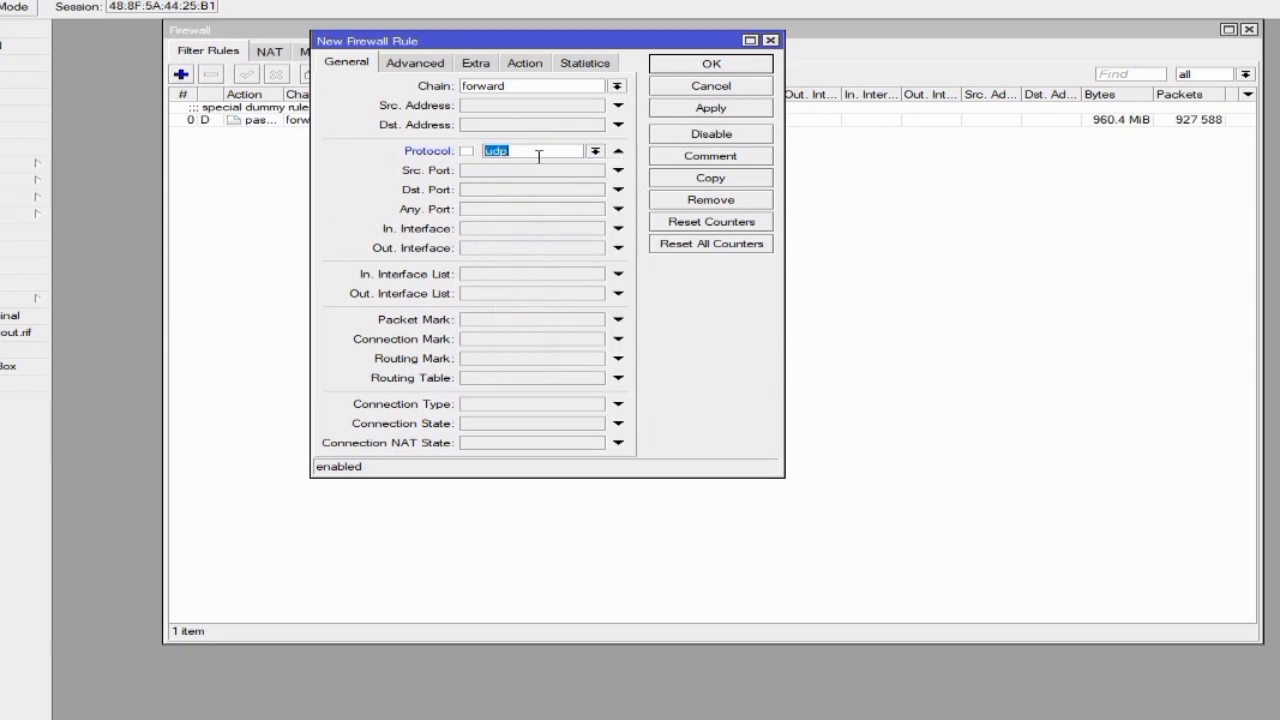
left_click(503, 191)
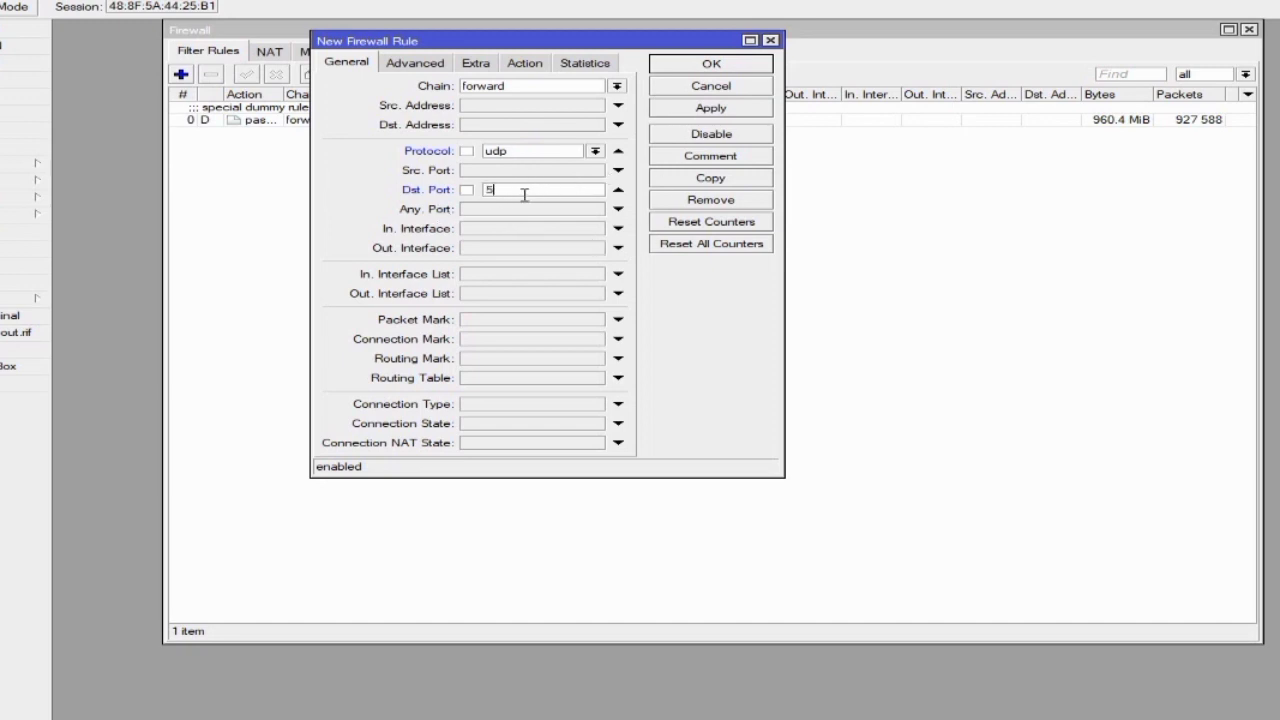
- Set the filter rule's action to fasttrack connection and check its general settings
left_click(526, 64)
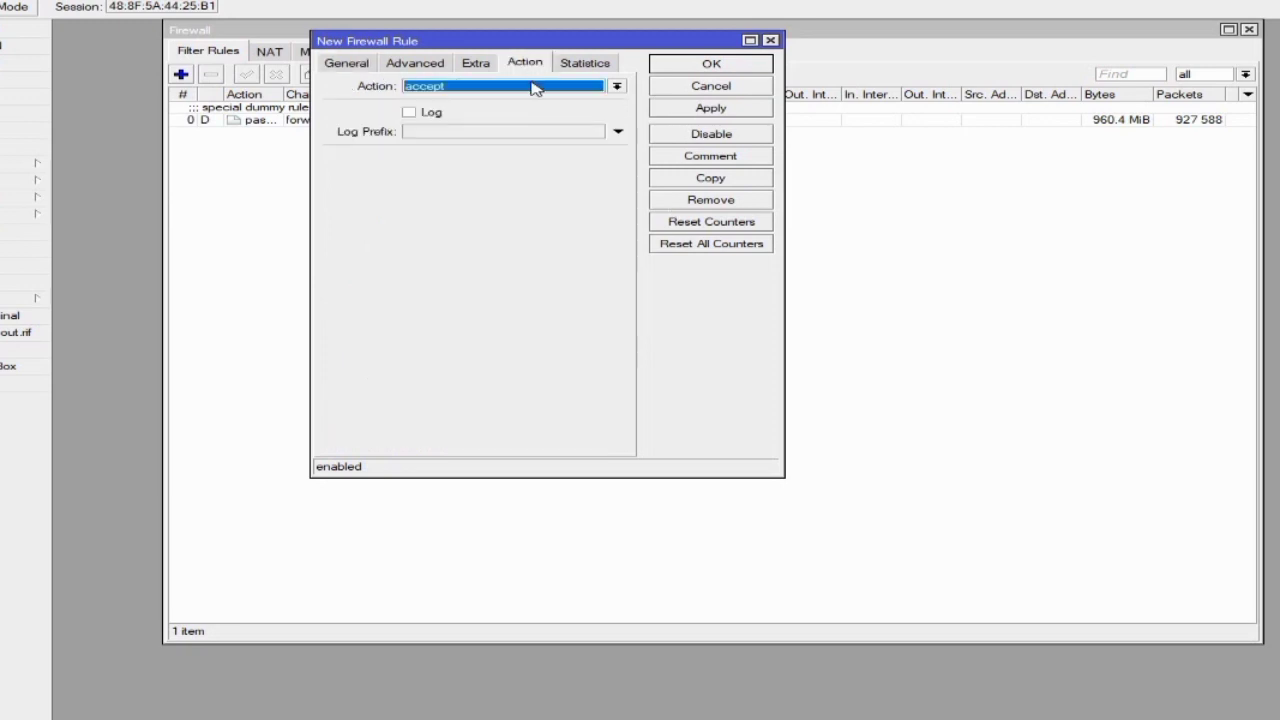
left_click(534, 88)
left_click(543, 145)
left_click(346, 65)
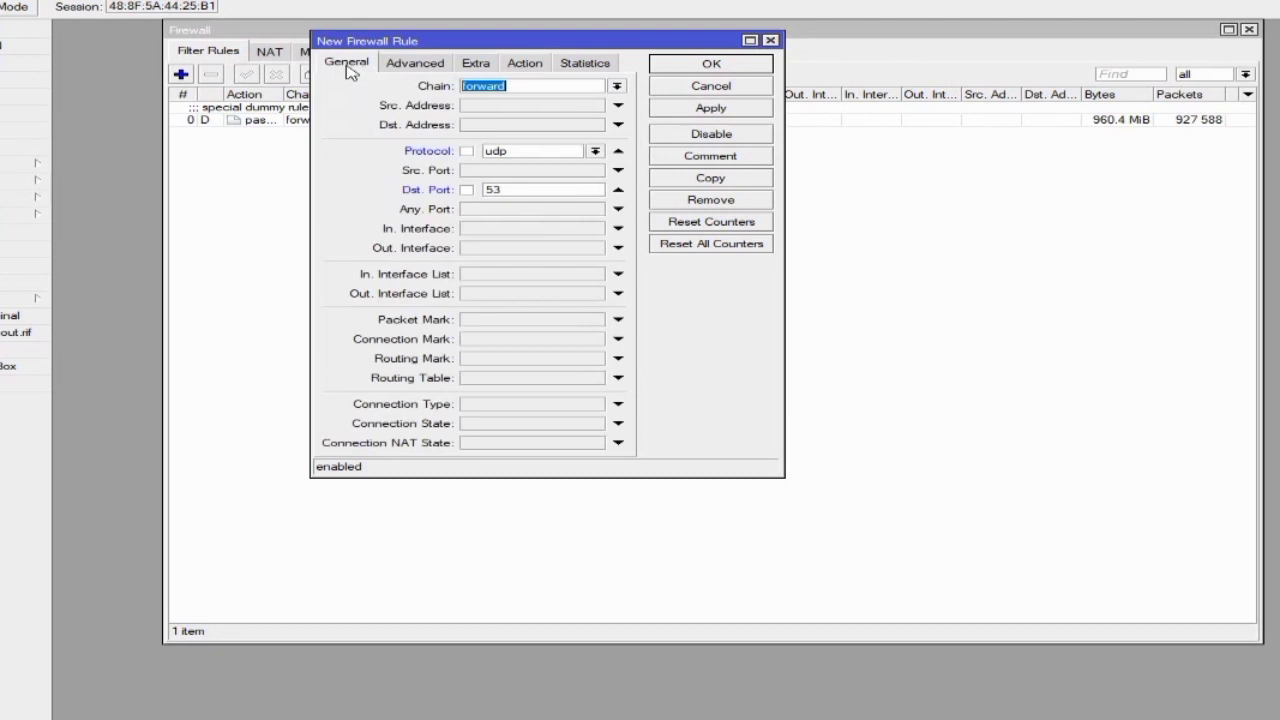
left_click(525, 66)
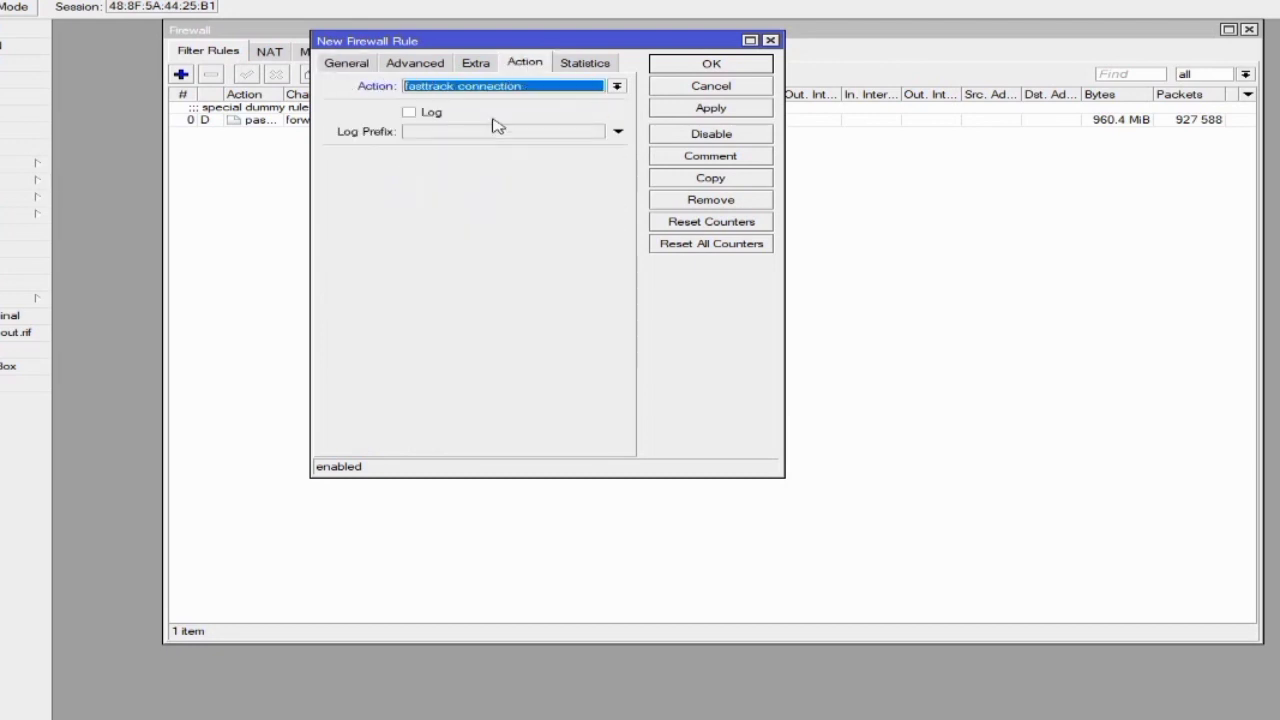
- Add the comment "Dns" to the UDP port 53 filter rule and save it
left_click(679, 160)
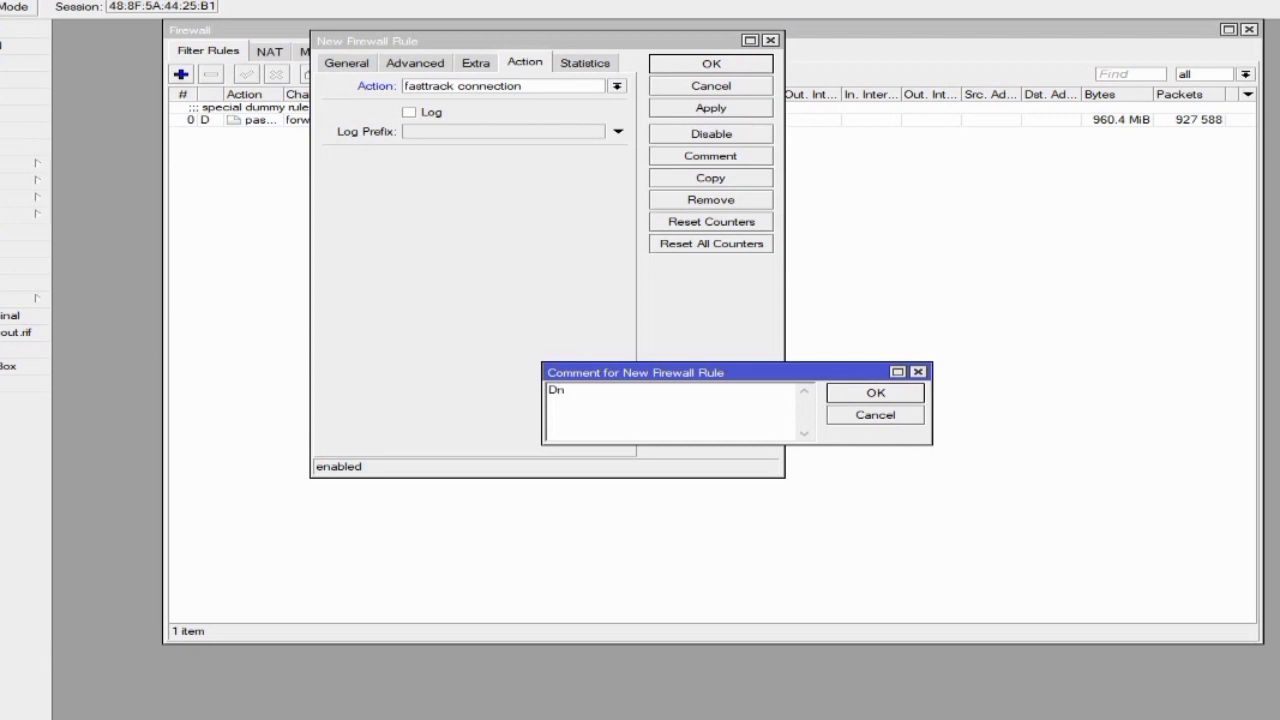
left_click(889, 396)
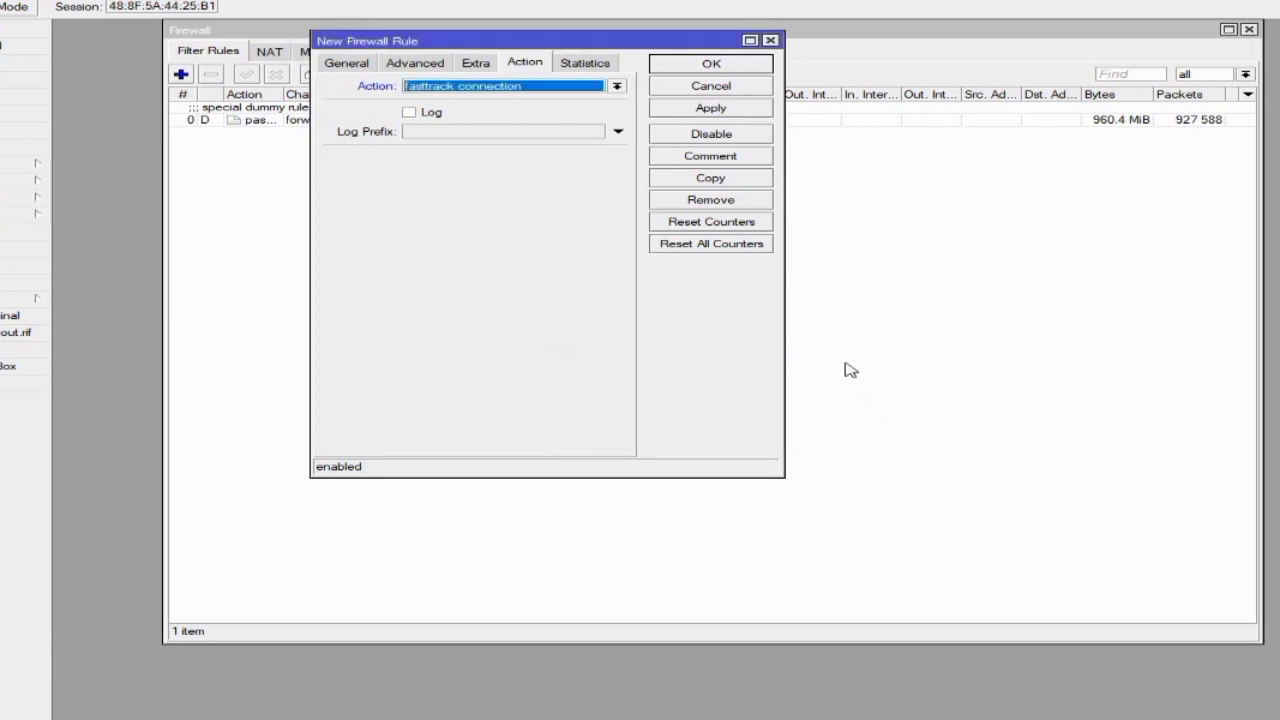
left_click(670, 110)
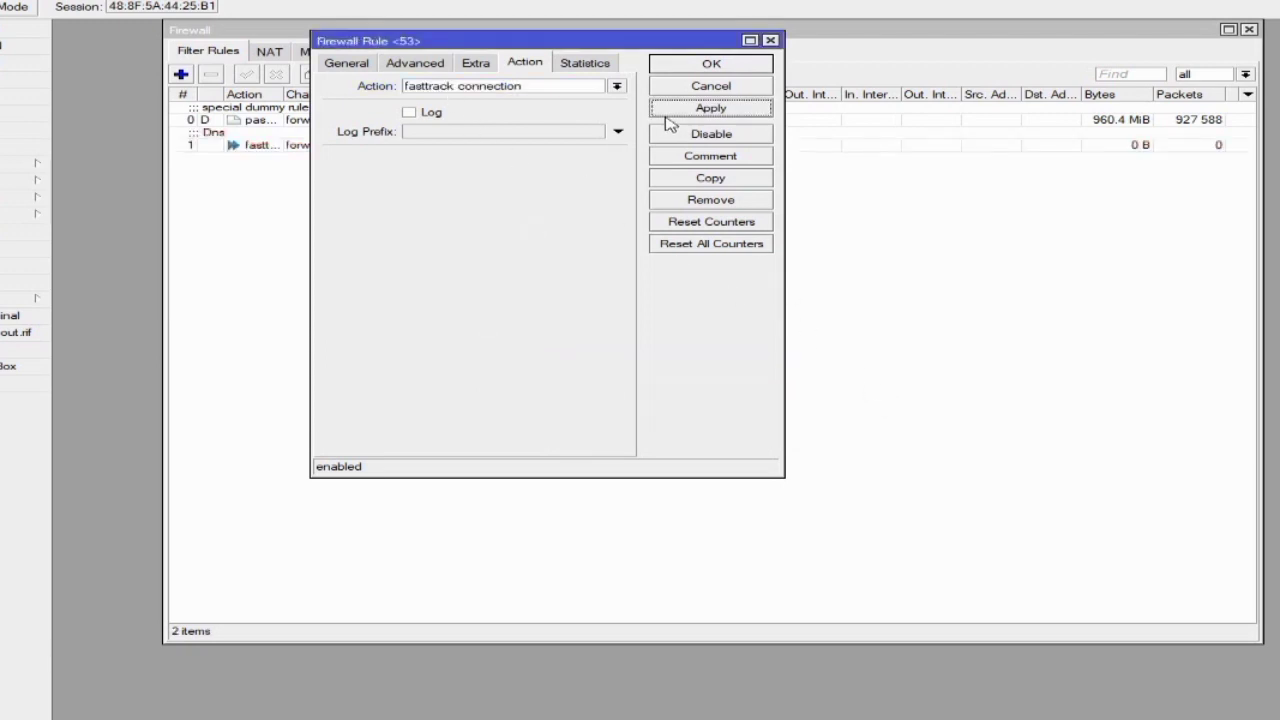
left_click(724, 64)
- Start a new filter rule on the forward chain for protocol icmp with the action fasttrack connection
left_click(180, 75)
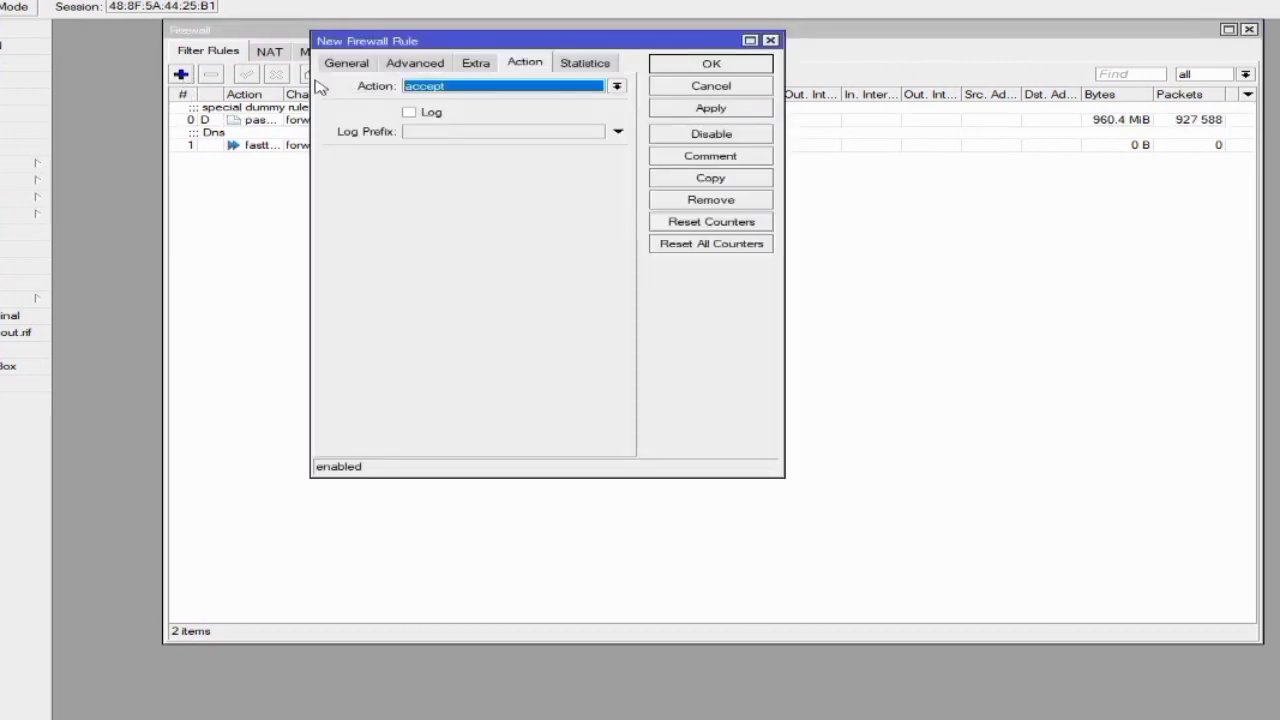
left_click(336, 65)
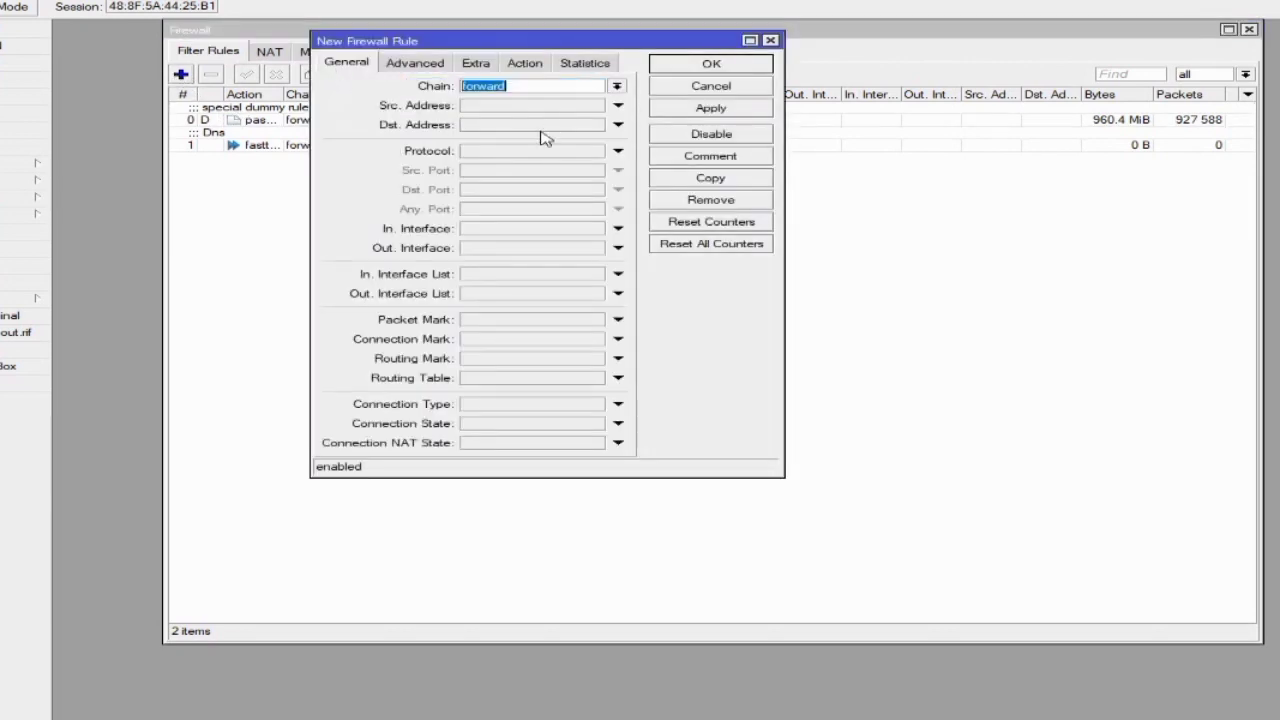
left_click(503, 153)
left_click(595, 151)
left_click(549, 168)
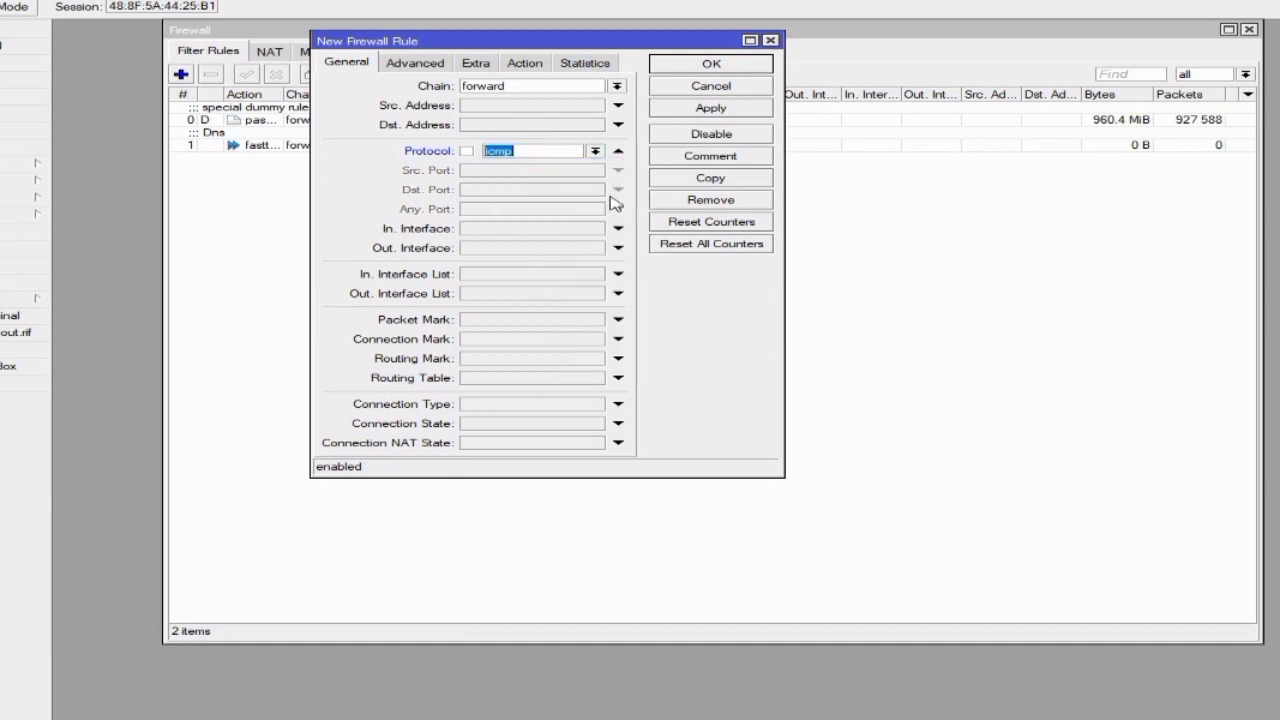
left_click(530, 65)
left_click(534, 90)
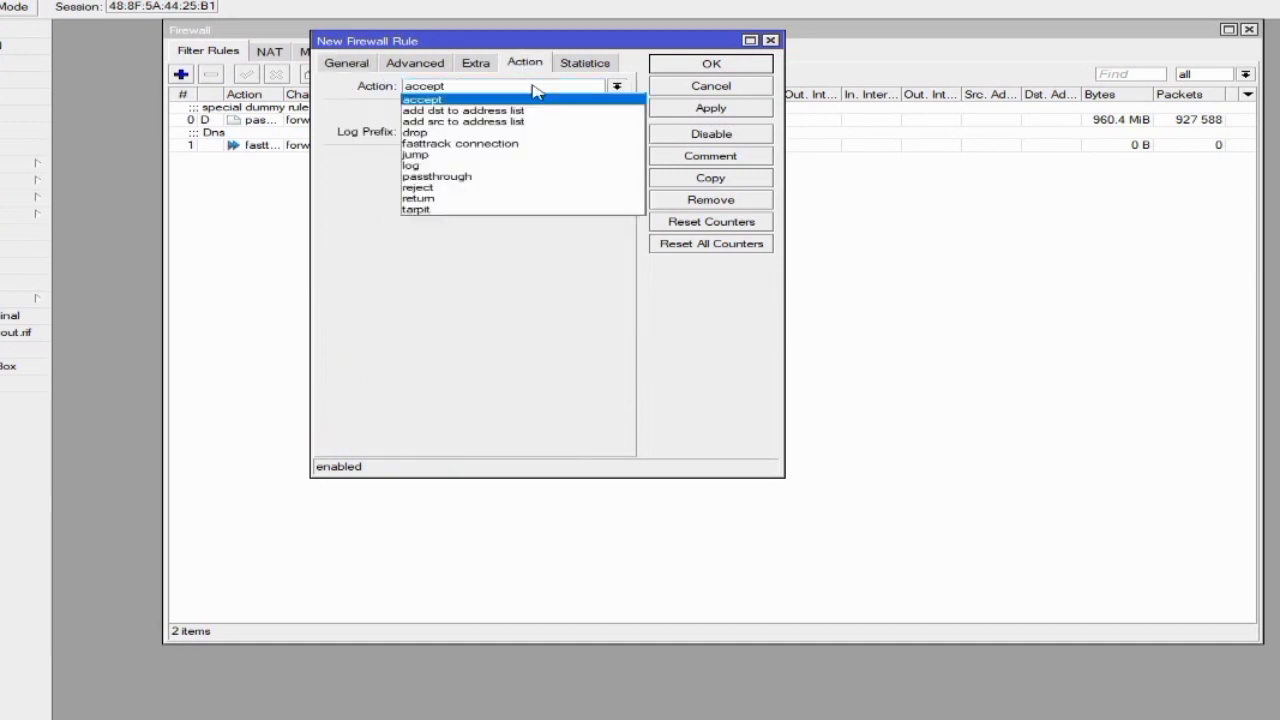
left_click(530, 145)
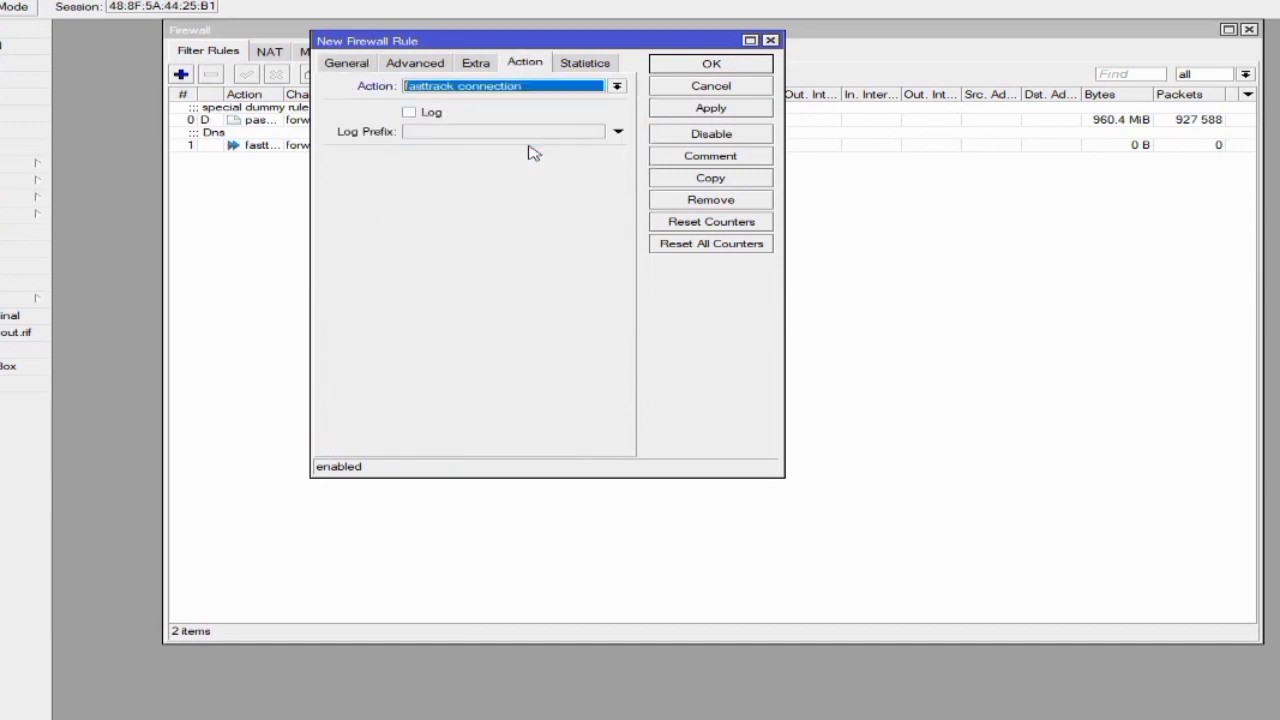
- Add the comment "Ping" to the icmp filter rule and save it
left_click(714, 155)
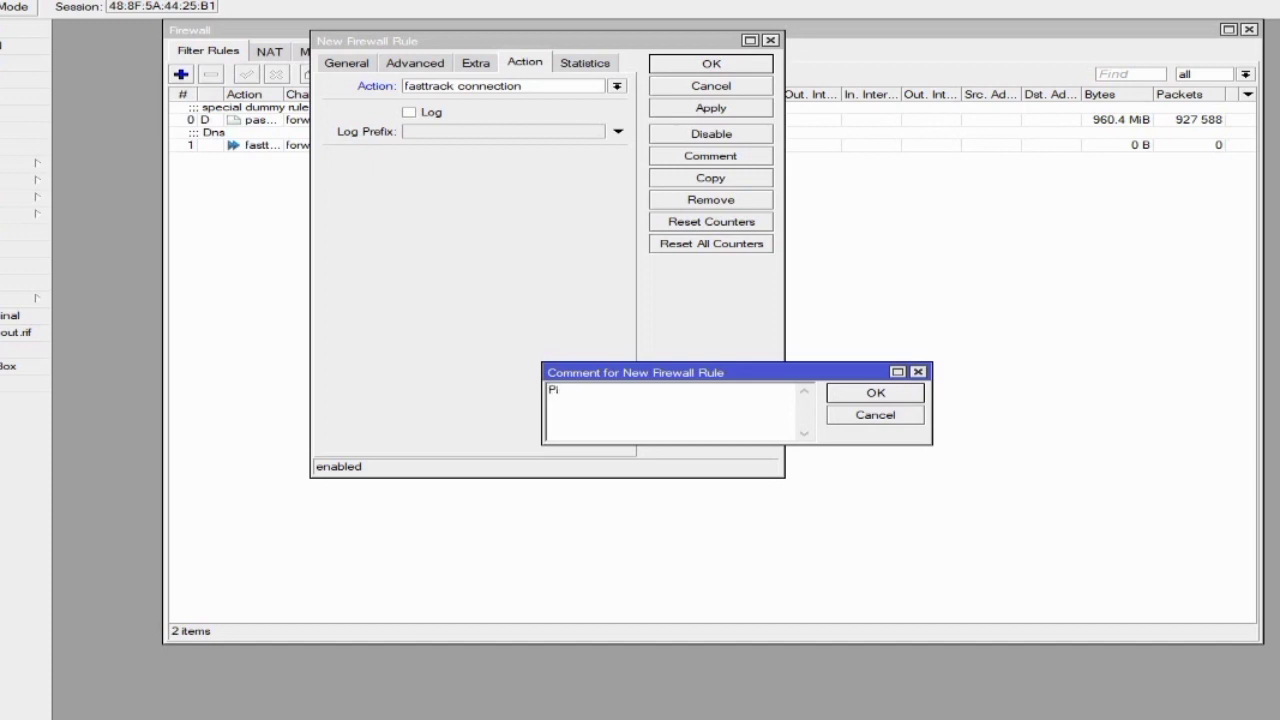
left_click(872, 395)
left_click_drag(522, 40, 539, 98)
left_click(728, 166)
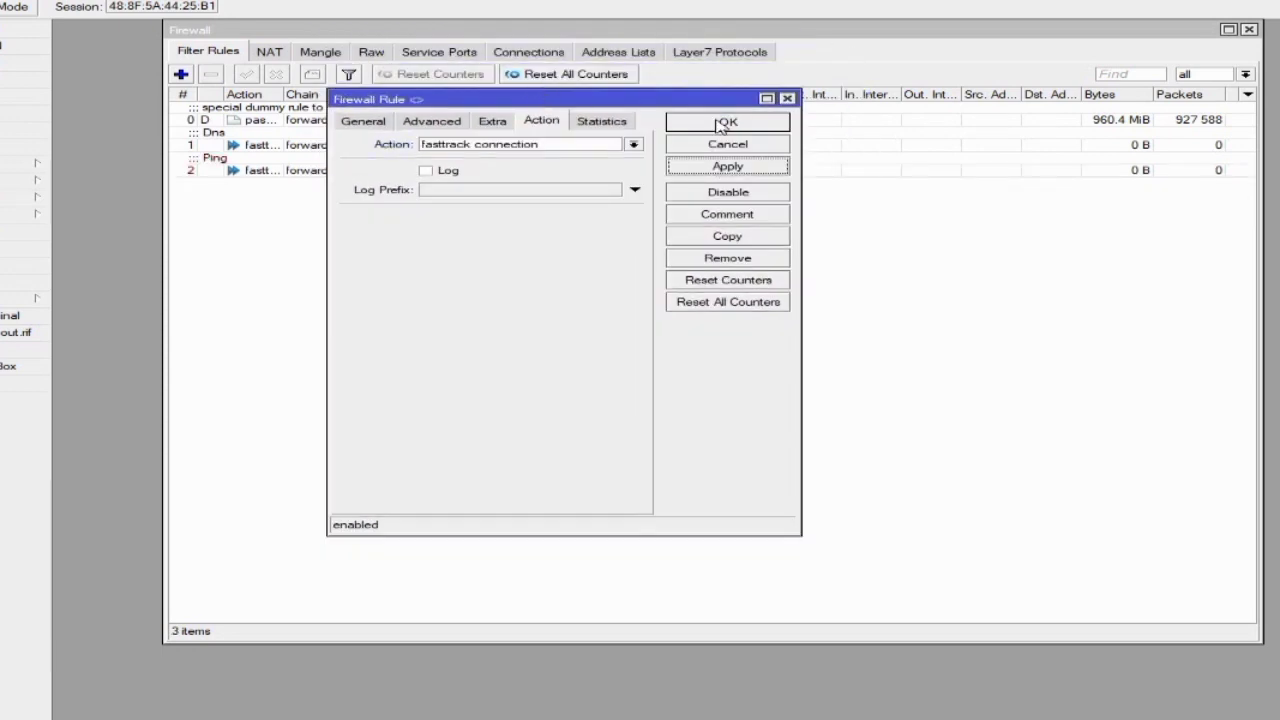
left_click(726, 122)
- Add a filter rule on the forward chain with the action accept and no other matching conditions
left_click(181, 74)
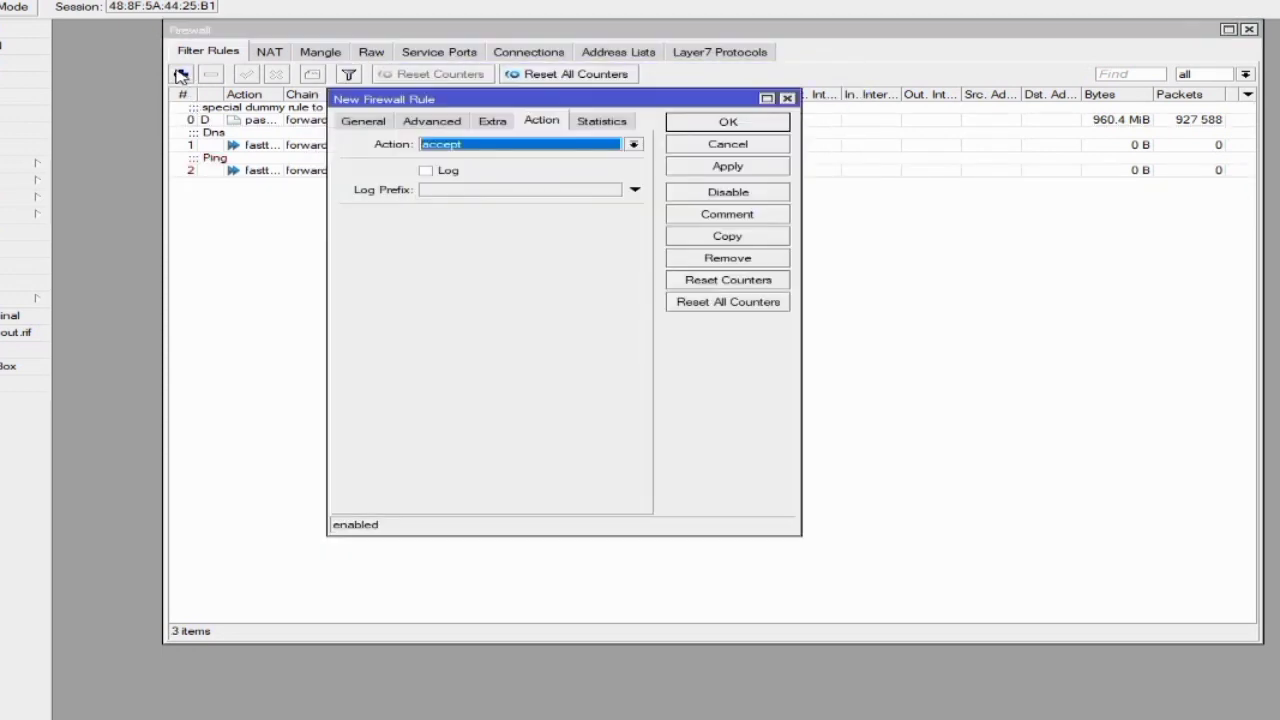
left_click(360, 121)
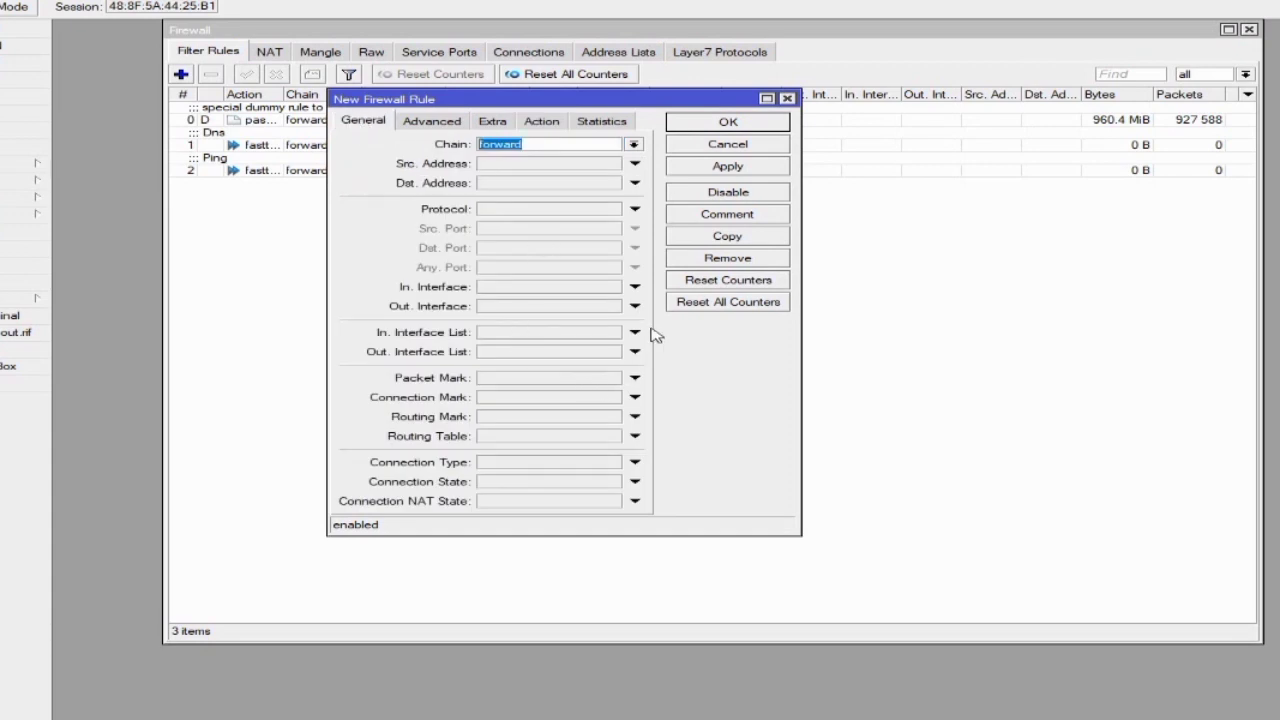
left_click(553, 121)
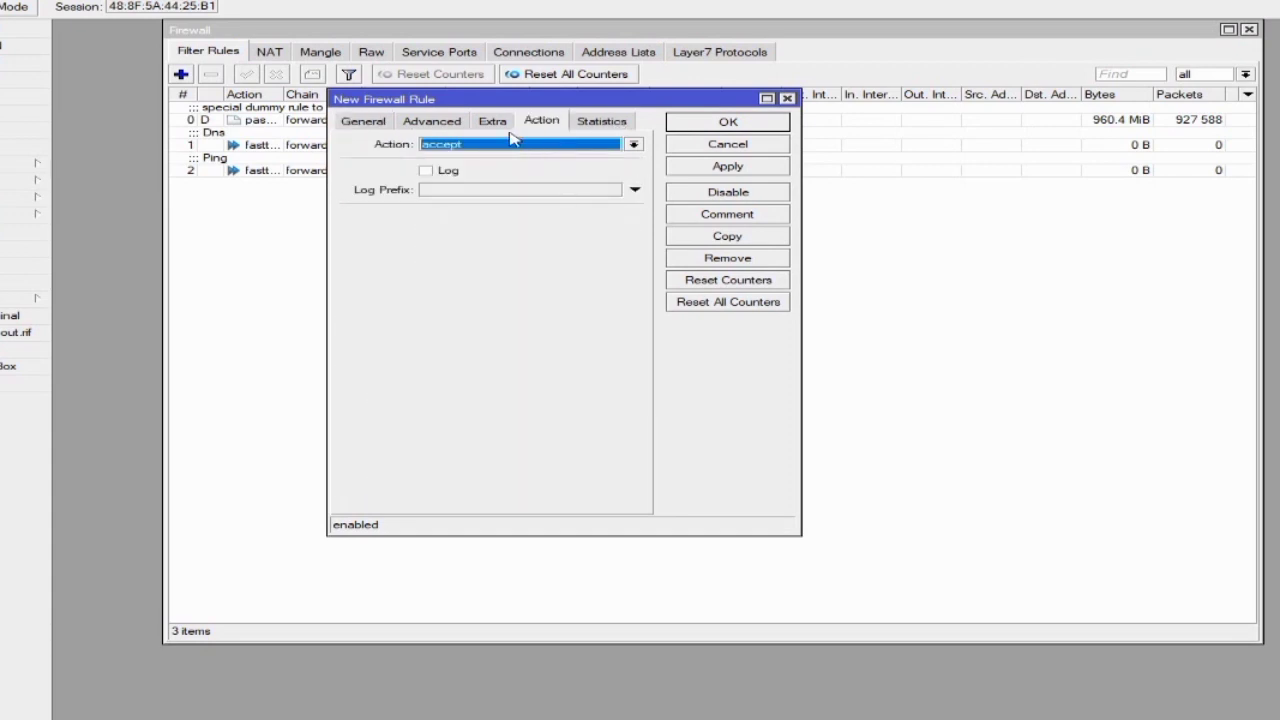
left_click(560, 146)
left_click(546, 150)
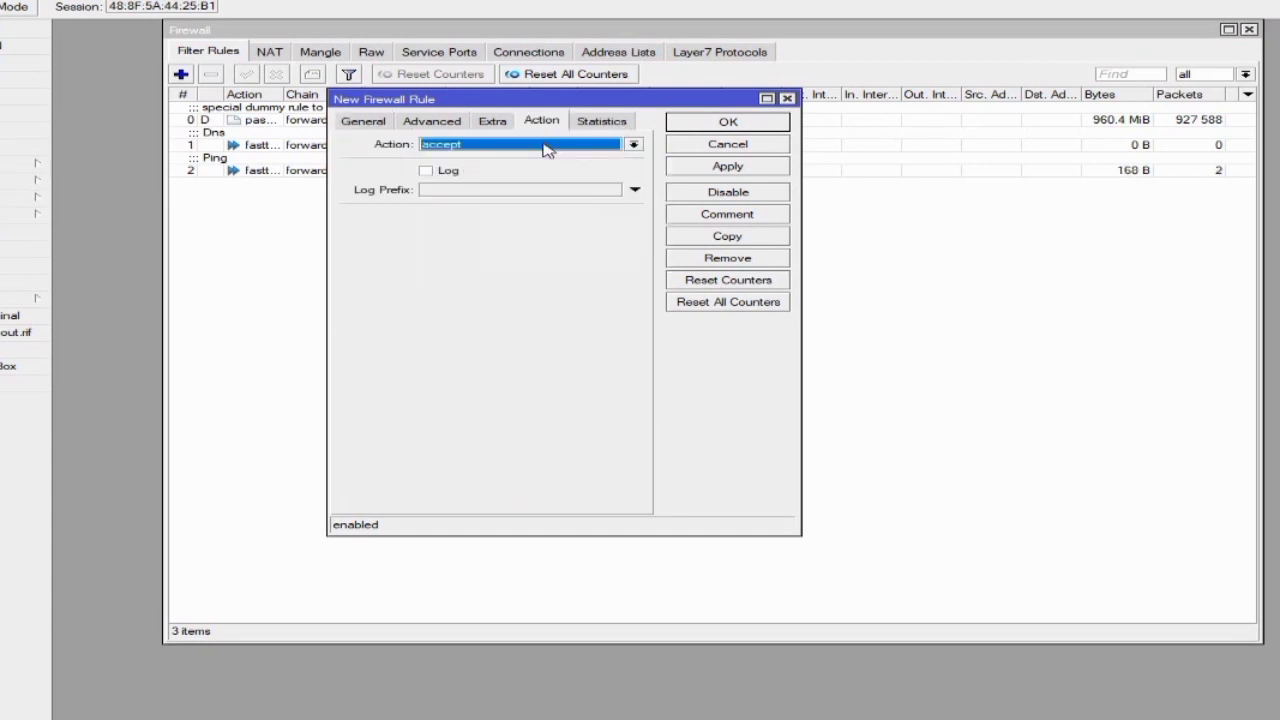
left_click(362, 121)
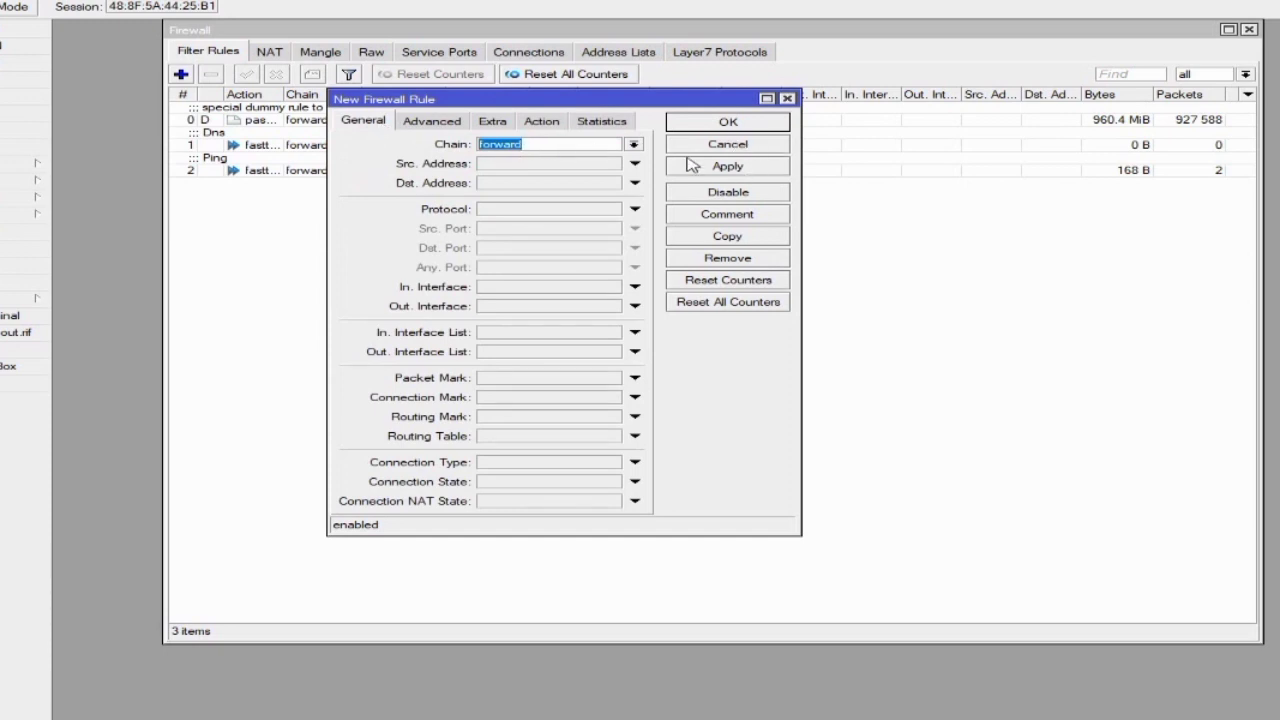
left_click(566, 126)
left_click(751, 168)
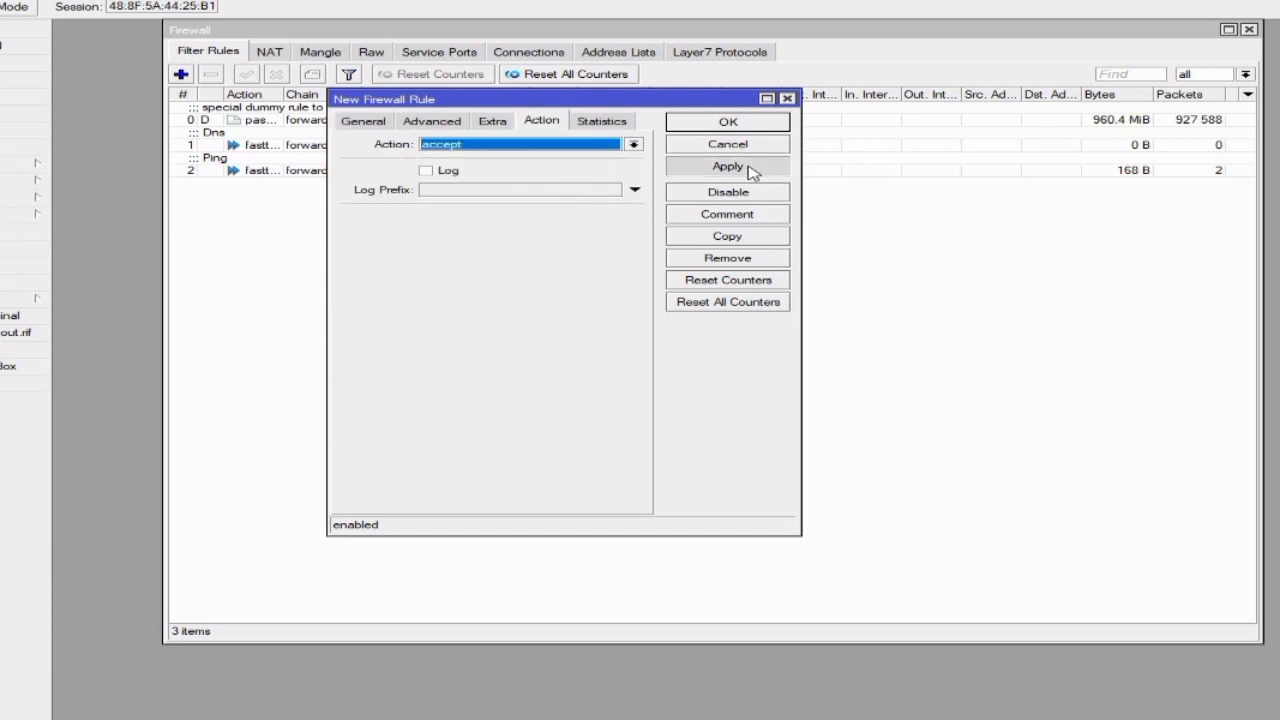
left_click(700, 122)
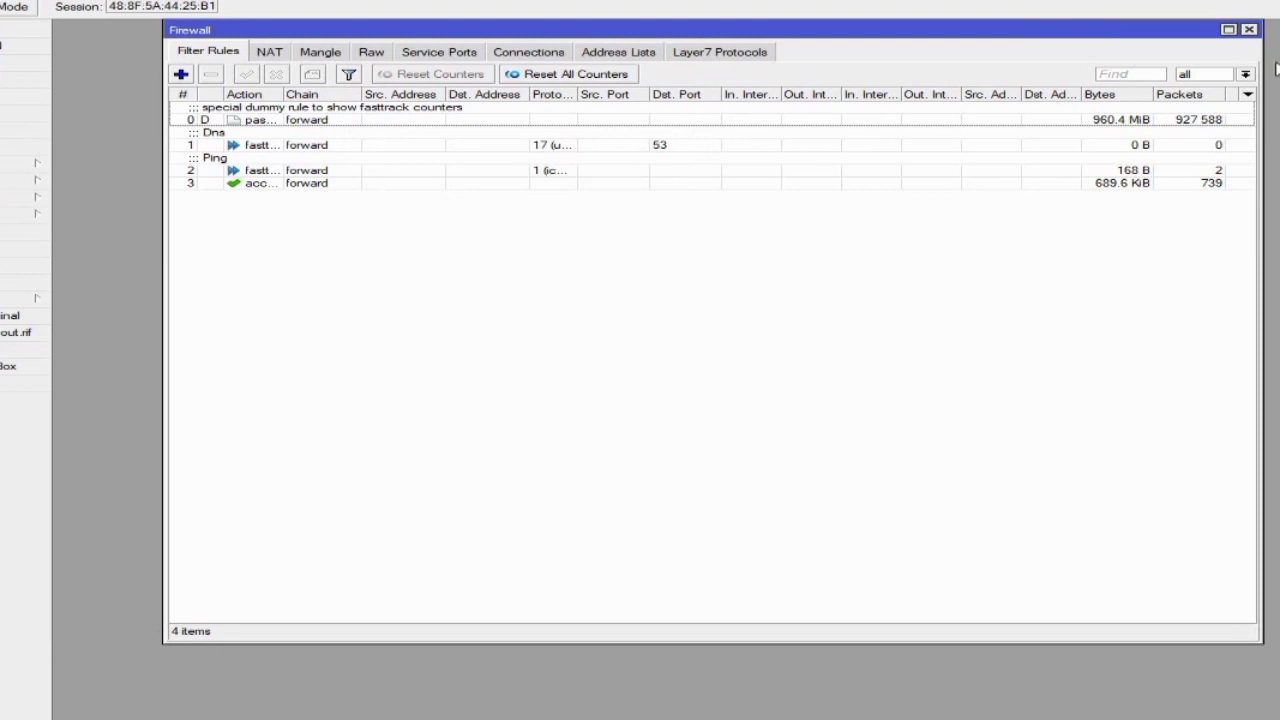
- Close the firewall window and open the queue types in the queue list
left_click(1249, 29)
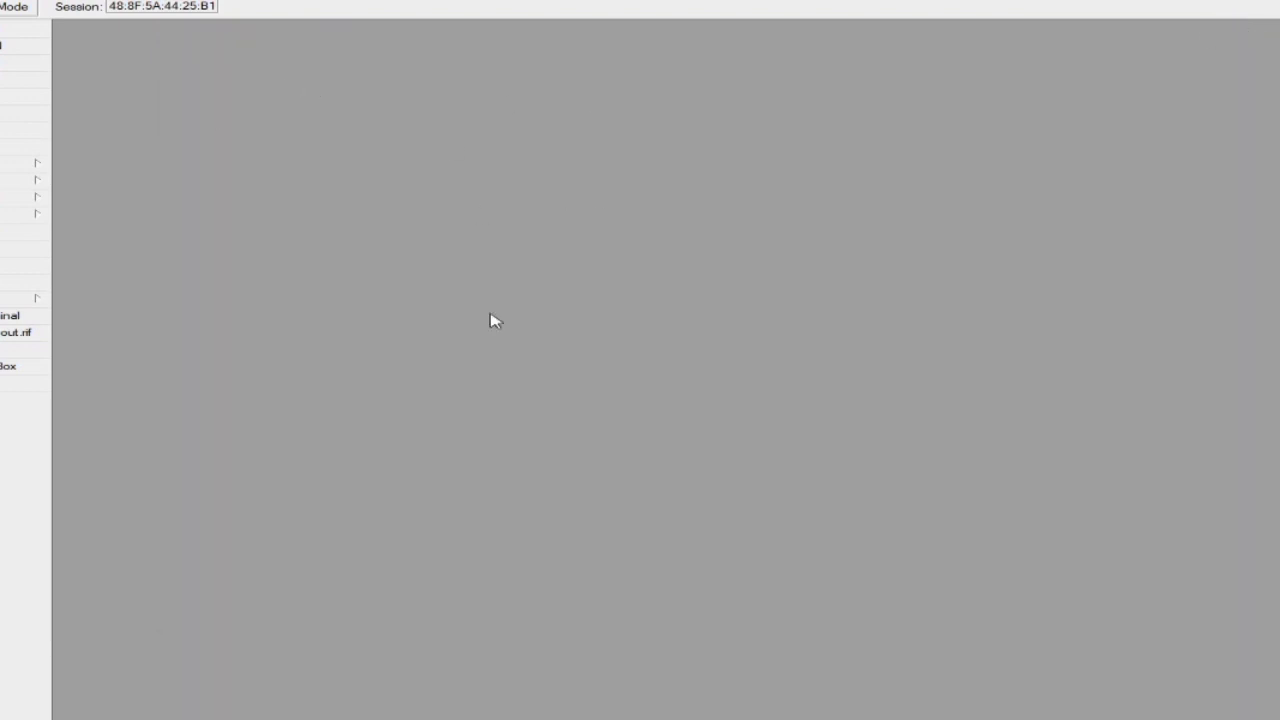
left_click(20, 230)
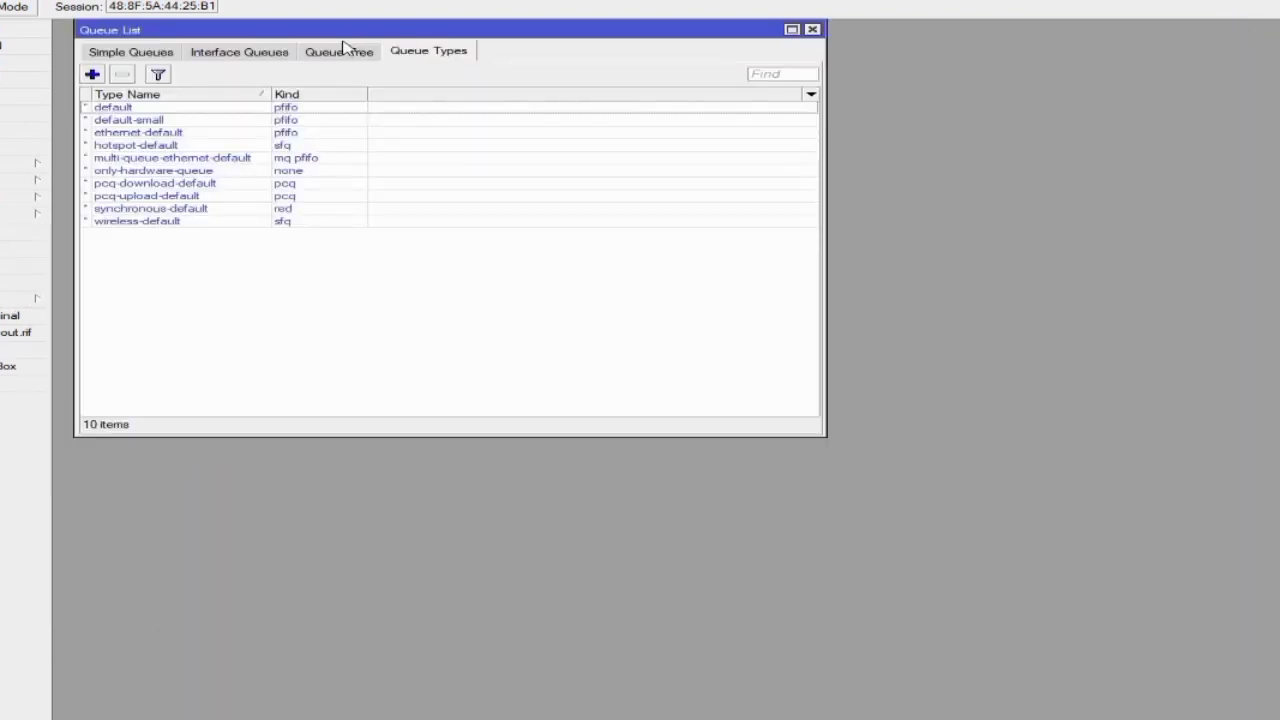
left_click_drag(349, 33, 622, 31)
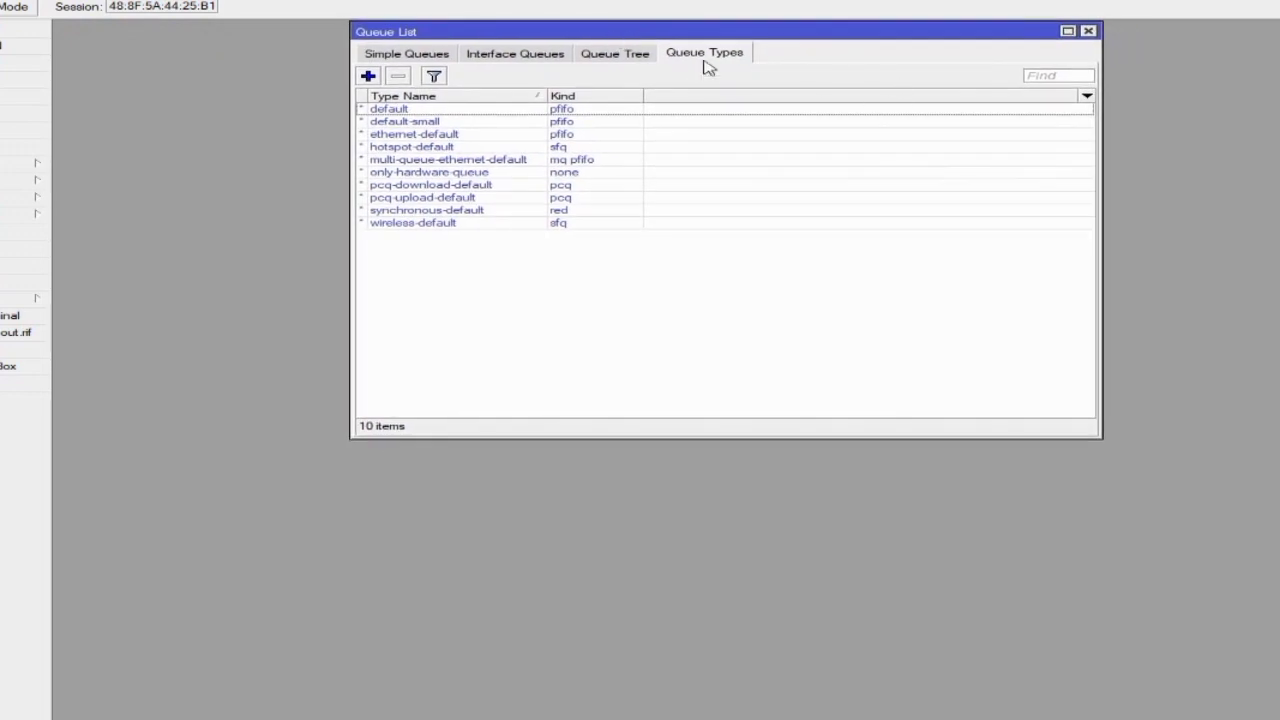
left_click(398, 57)
left_click(610, 60)
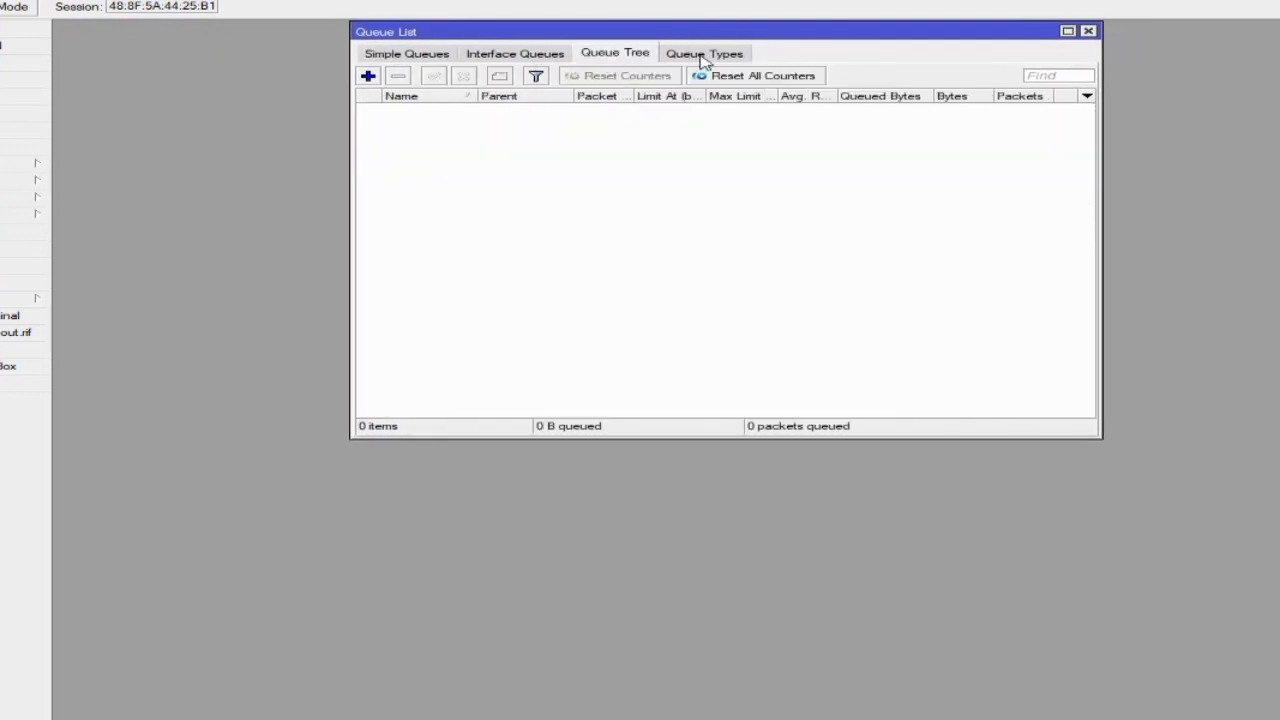
left_click(705, 58)
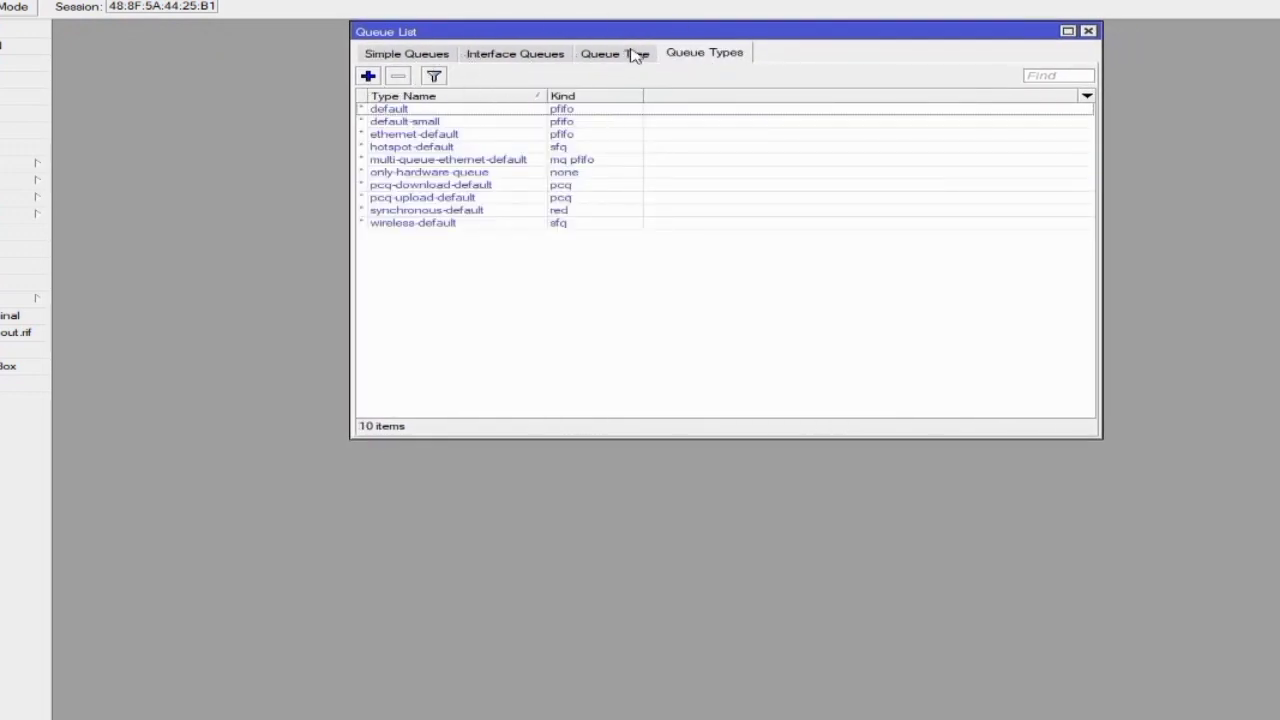
- Create a queue type named Downlink of kind pcq with a rate of 1 bits/s
left_click(367, 77)
left_click_drag(677, 343, 560, 85)
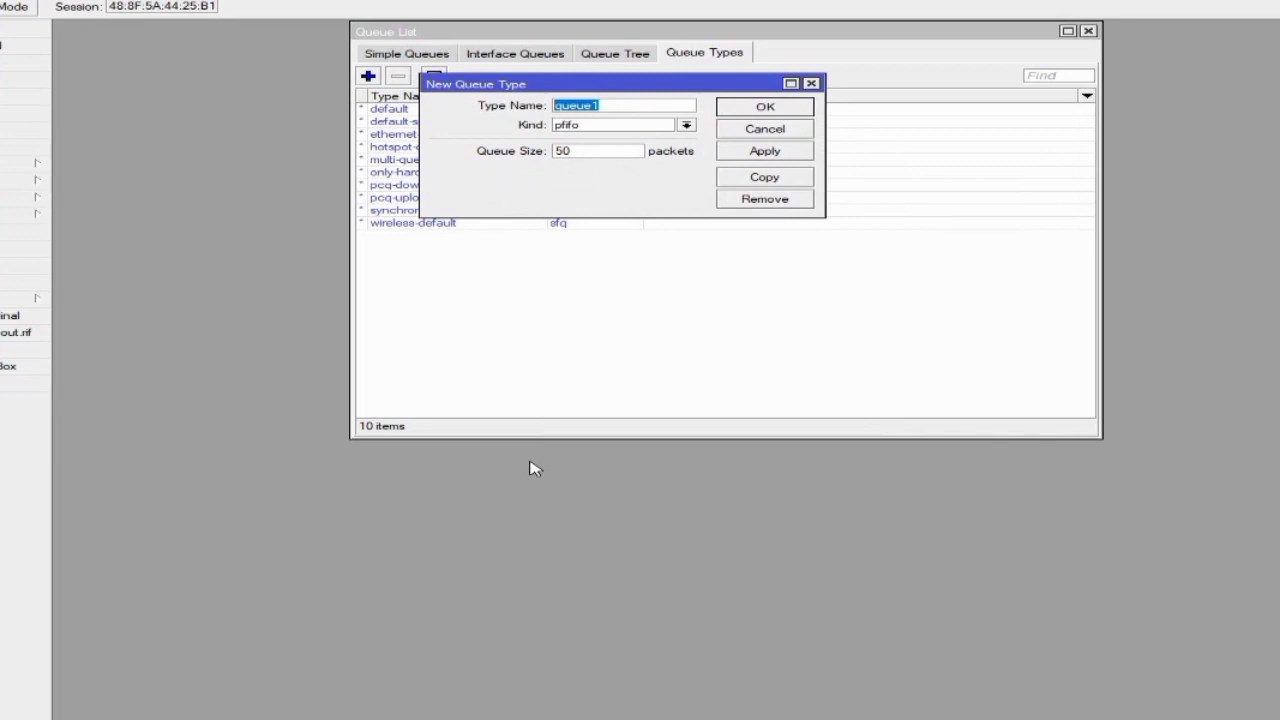
type("Downlink")
left_click(684, 125)
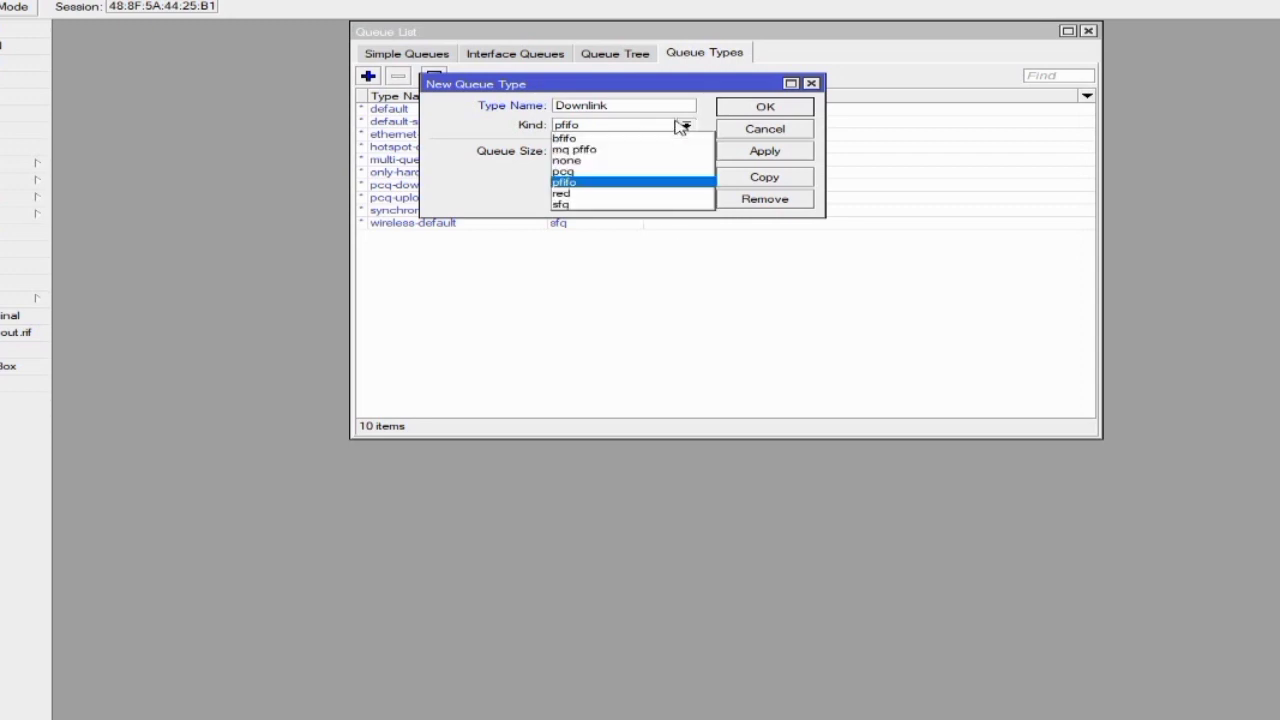
left_click(630, 171)
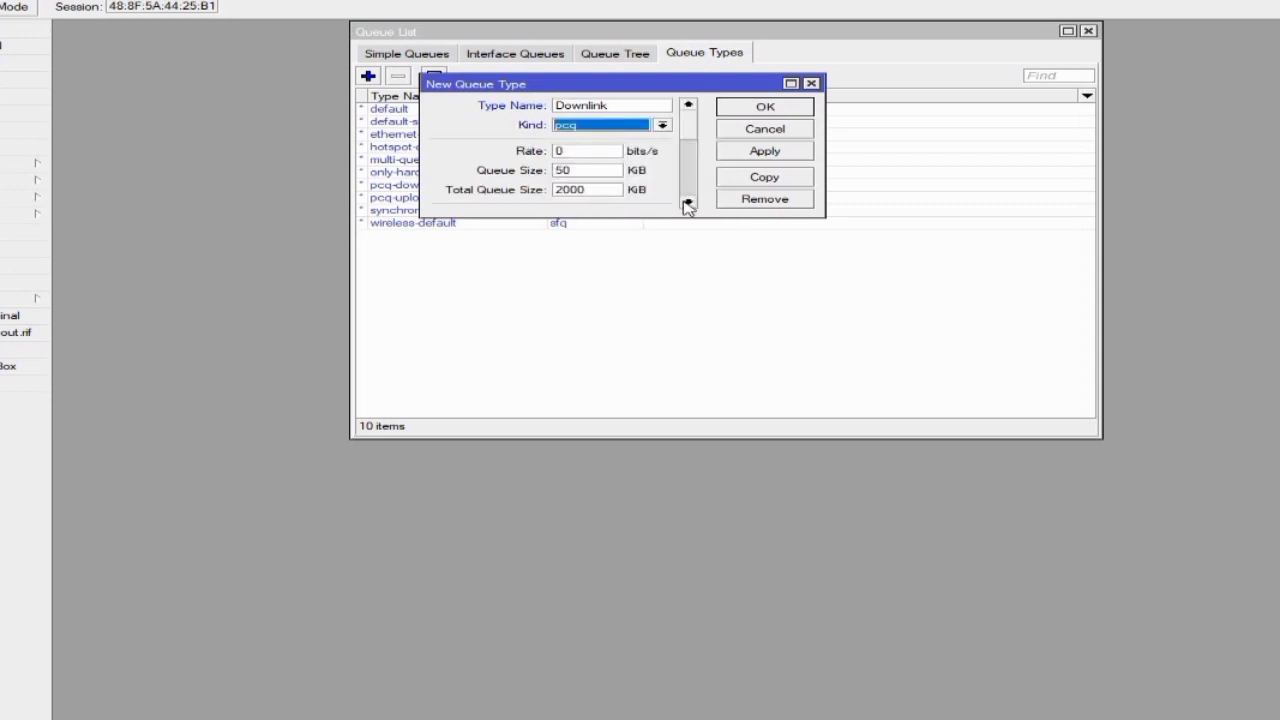
left_click(586, 150)
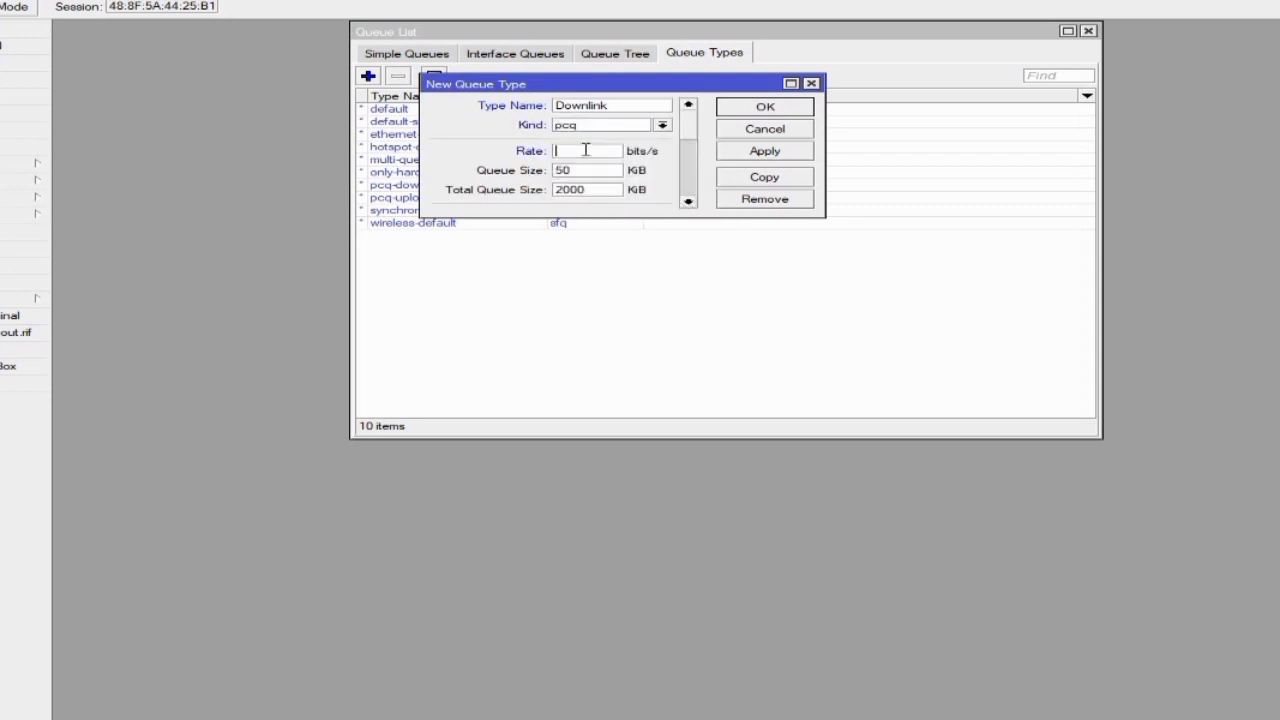
key("Return")
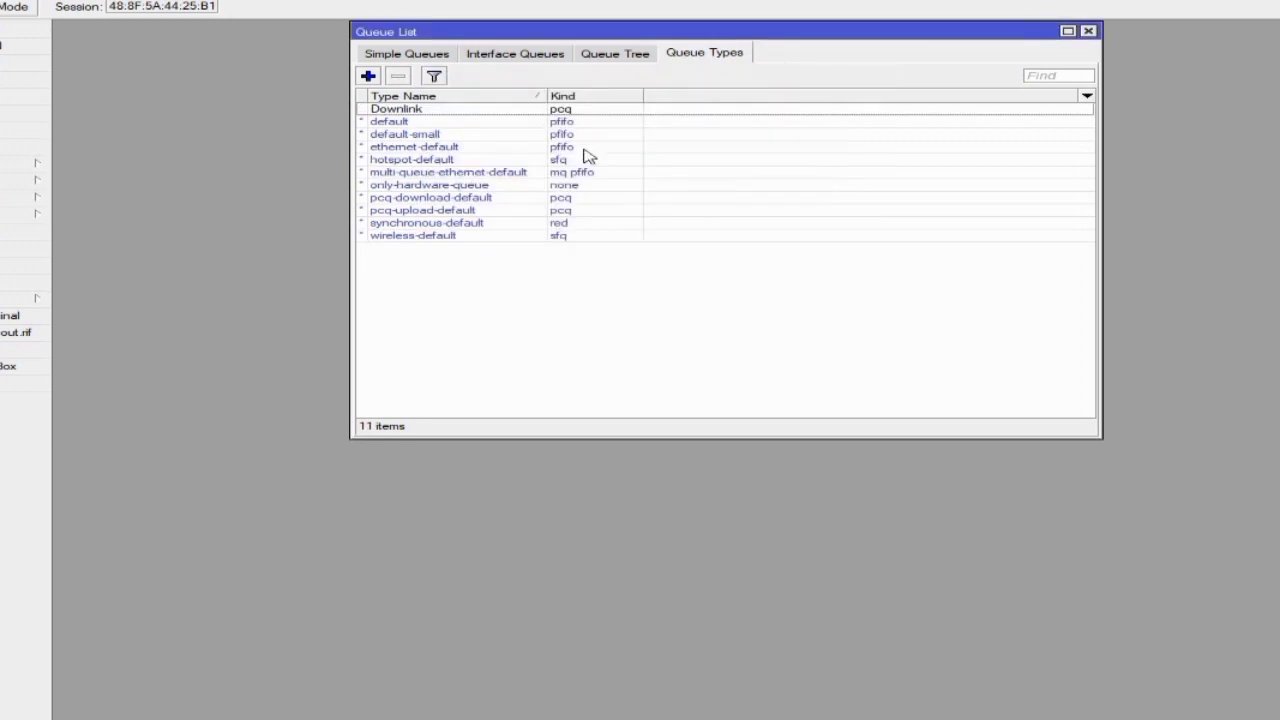
- Edit the Downlink queue type to a rate of 1M and a queue size of 30 KiB, and change its total queue size
key("Return")
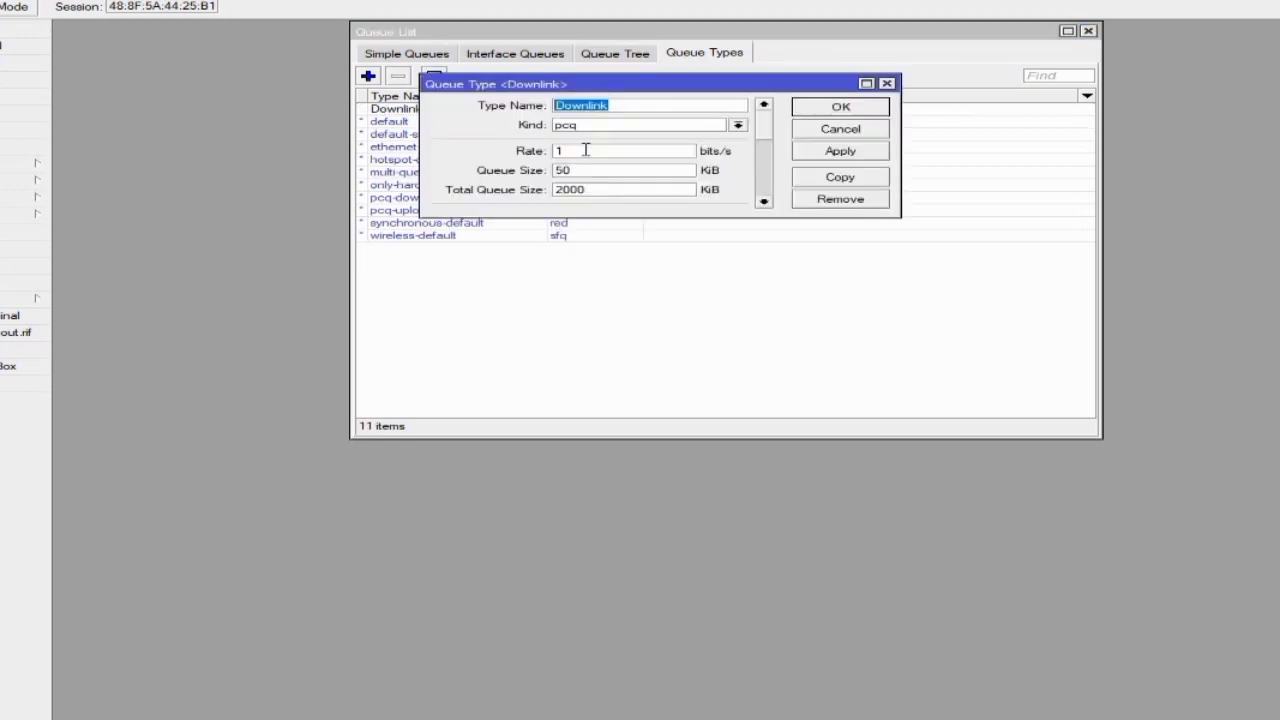
left_click(586, 150)
type("M")
double_click(560, 170)
left_click(569, 190)
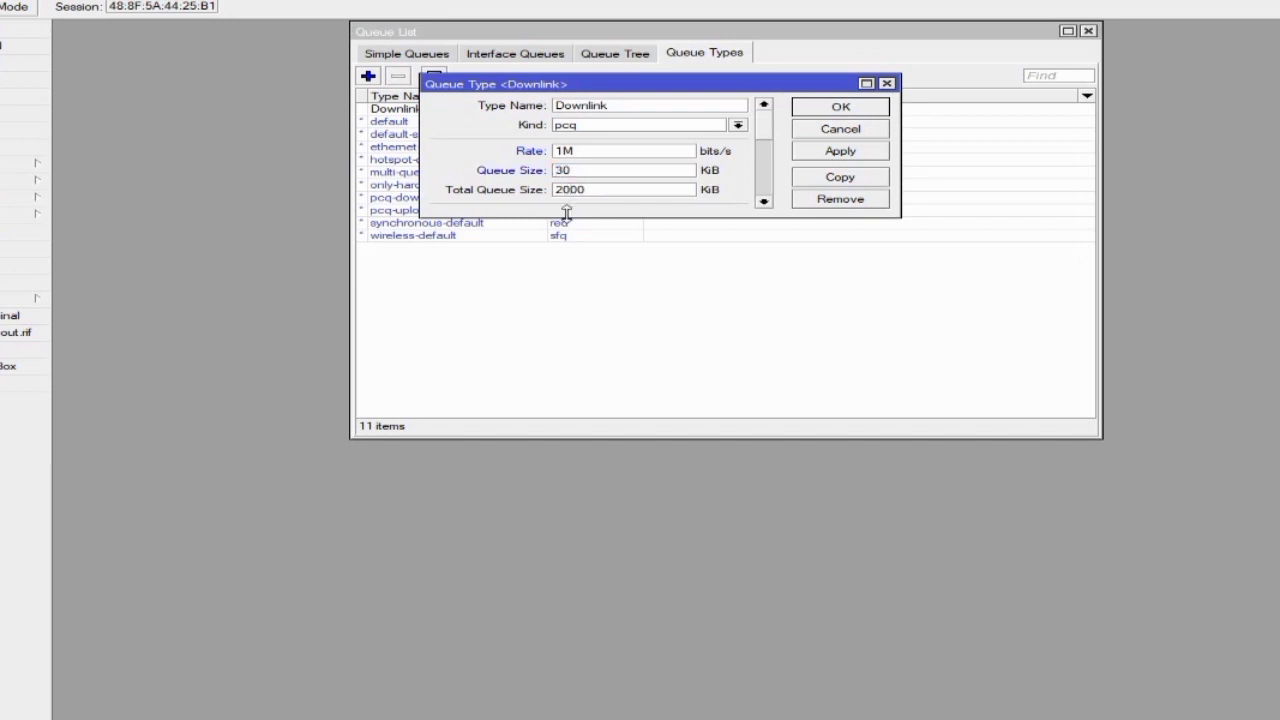
key("BackSpace")
key("BackSpace")
type("1")
- Classify the Downlink queue type by destination address and save it
left_click(762, 167)
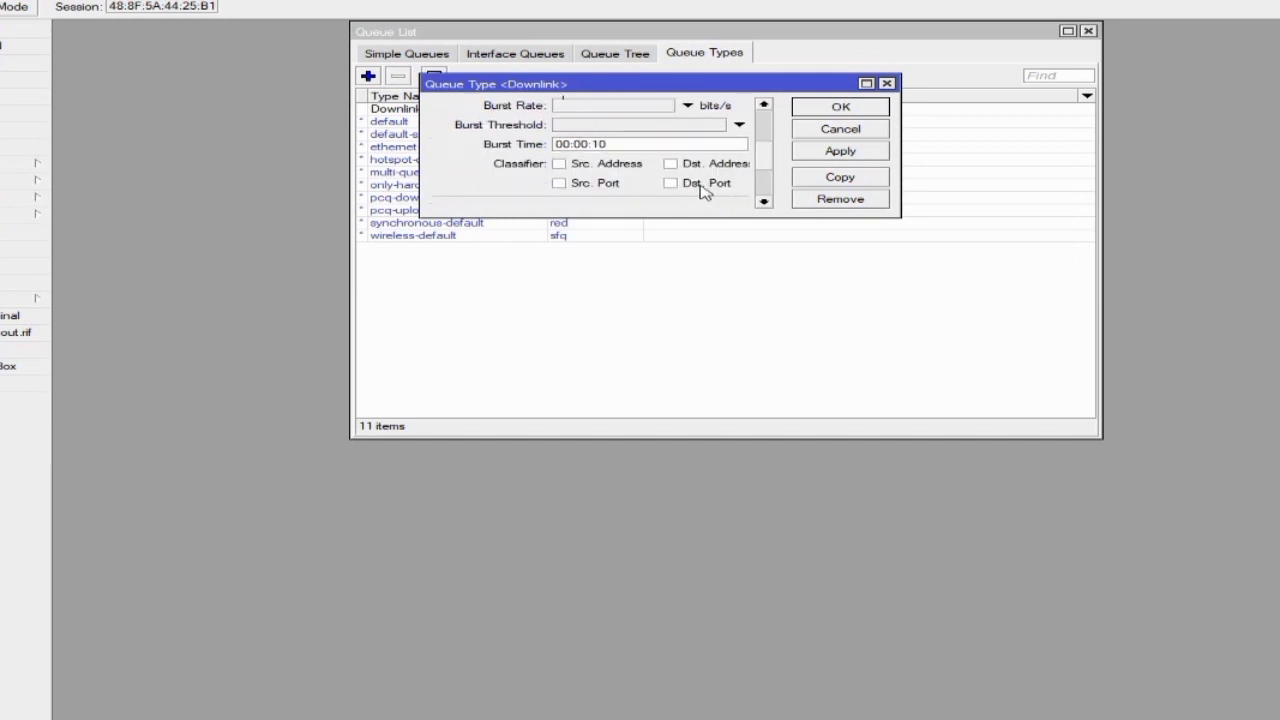
left_click(683, 167)
left_click(765, 170)
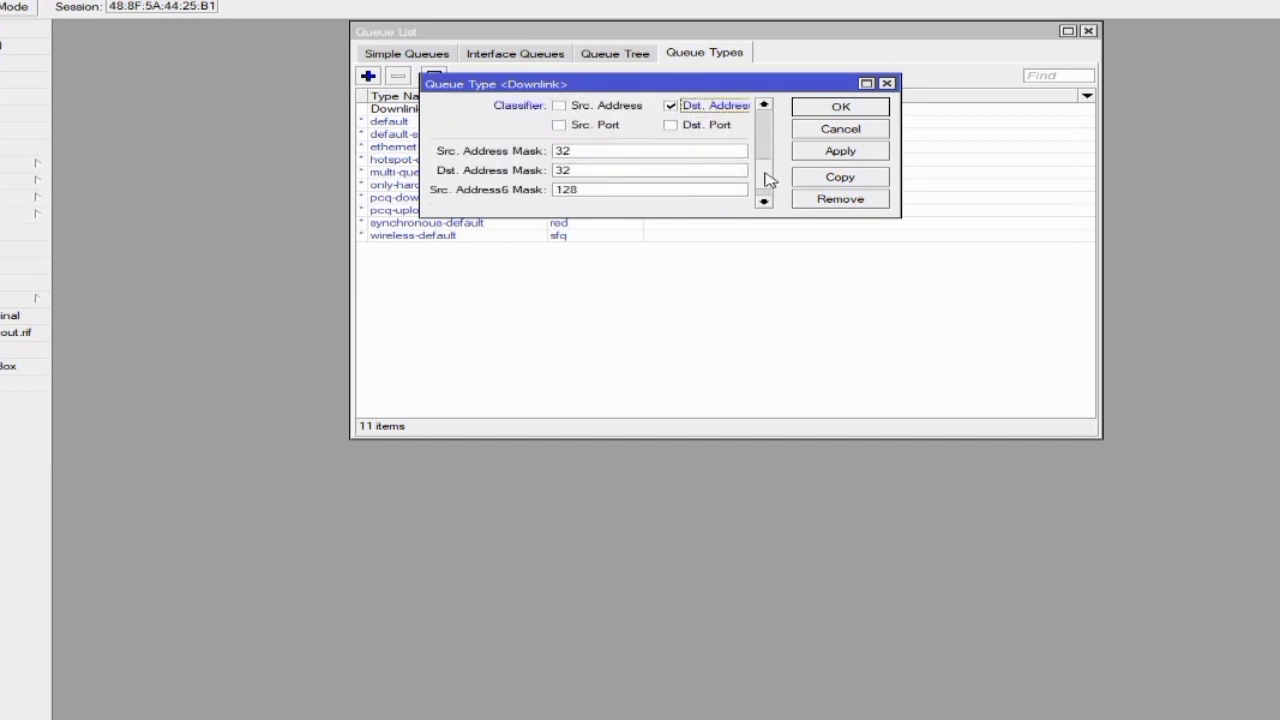
left_click(866, 151)
left_click(826, 110)
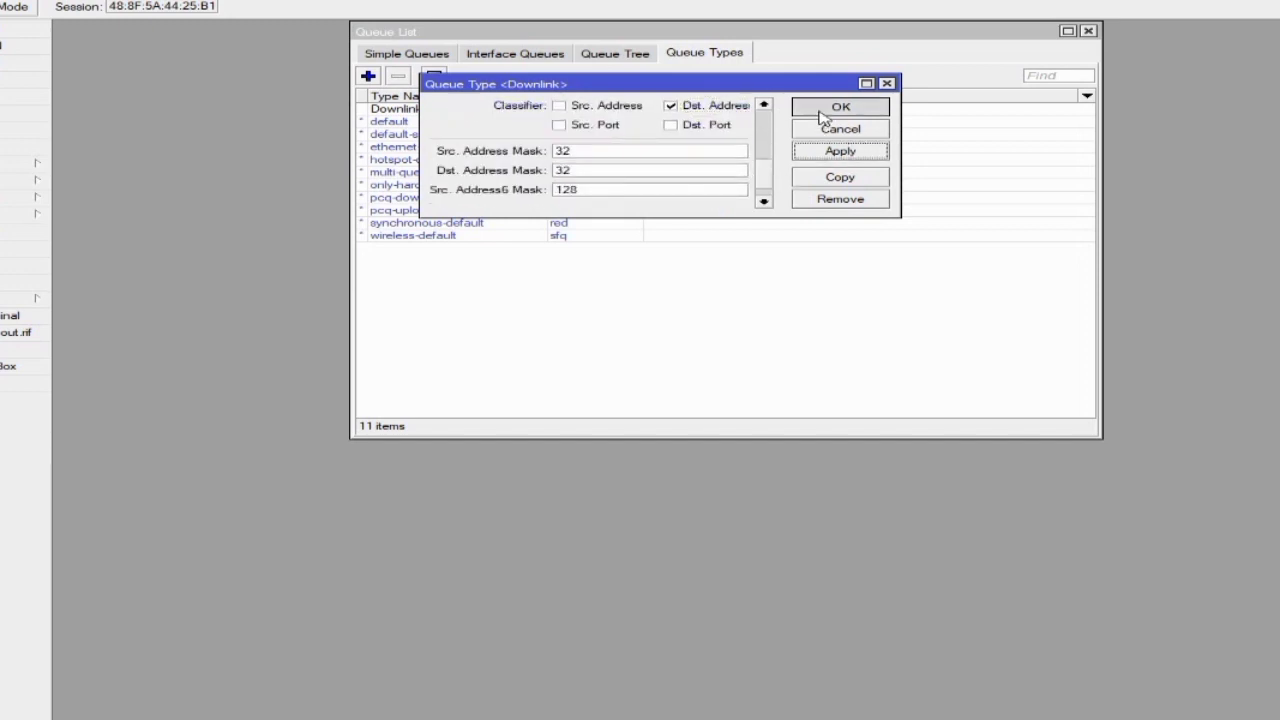
- Create a queue type named Uplink of kind pcq with a rate of 1 bits/s
left_click(368, 77)
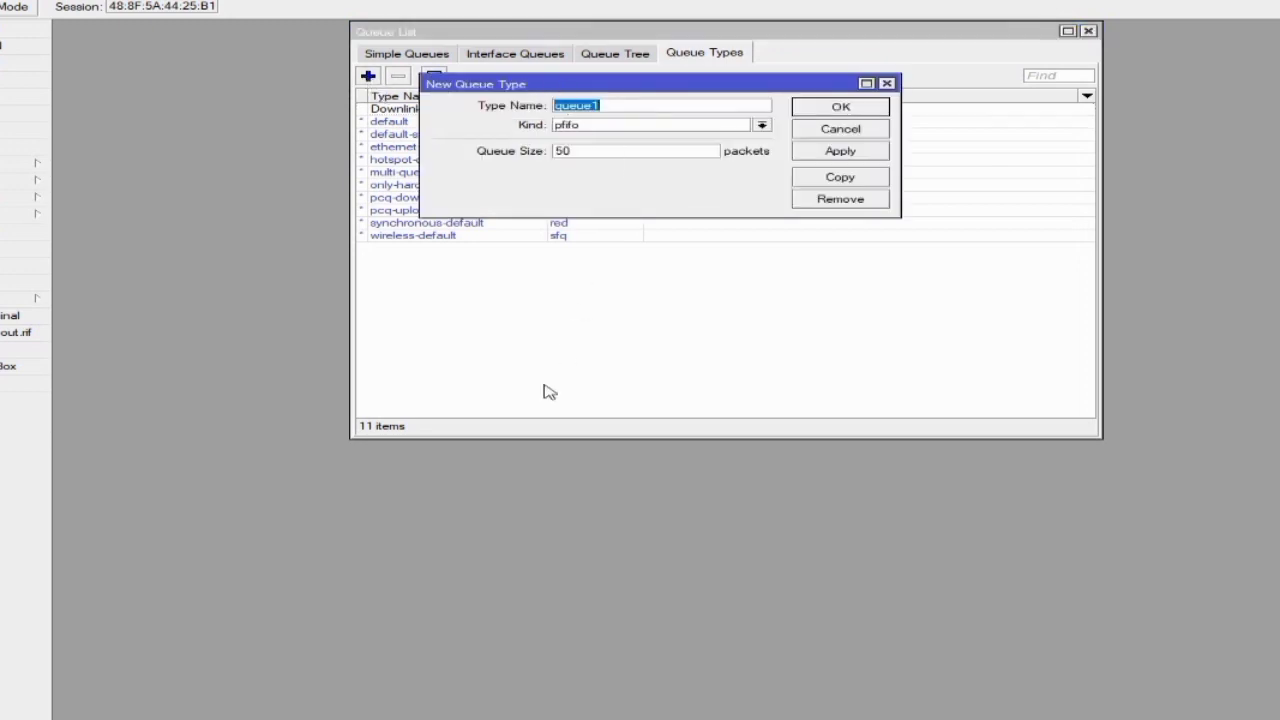
key("BackSpace")
type("Upink")
left_click(762, 125)
left_click(684, 122)
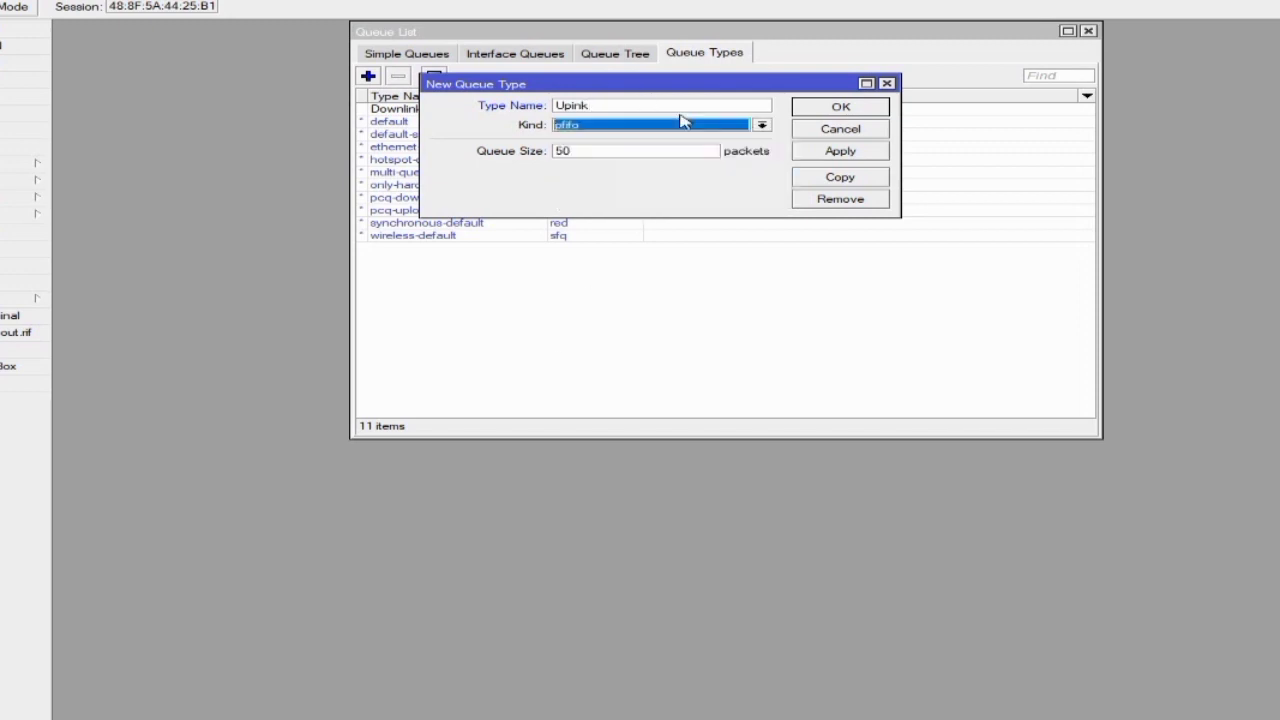
left_click(568, 108)
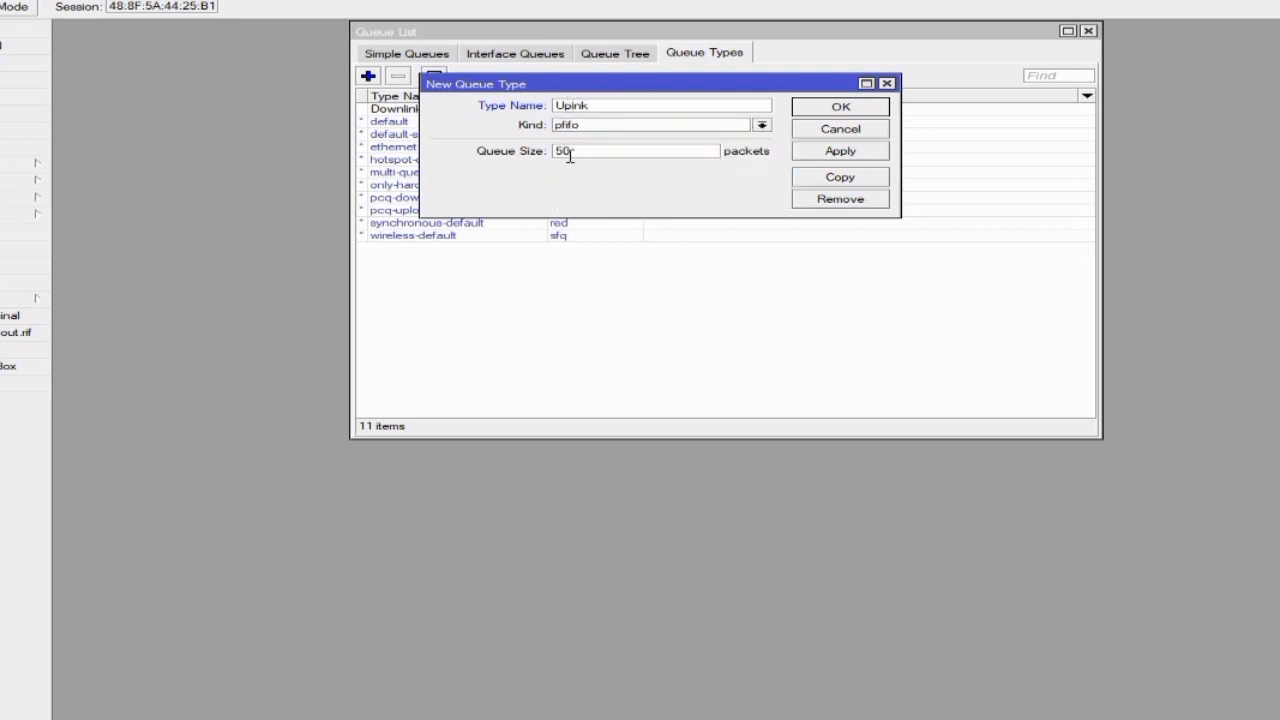
type("i")
left_click(593, 128)
left_click(590, 172)
left_click(580, 150)
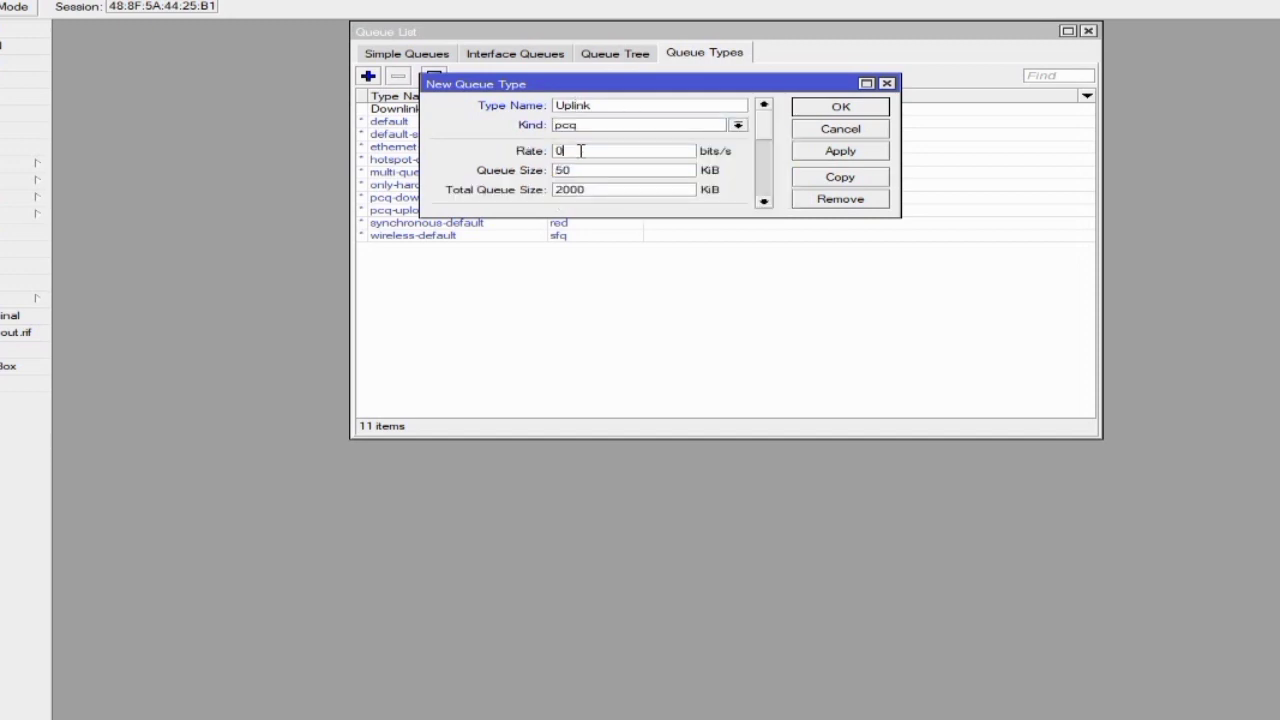
key("Return")
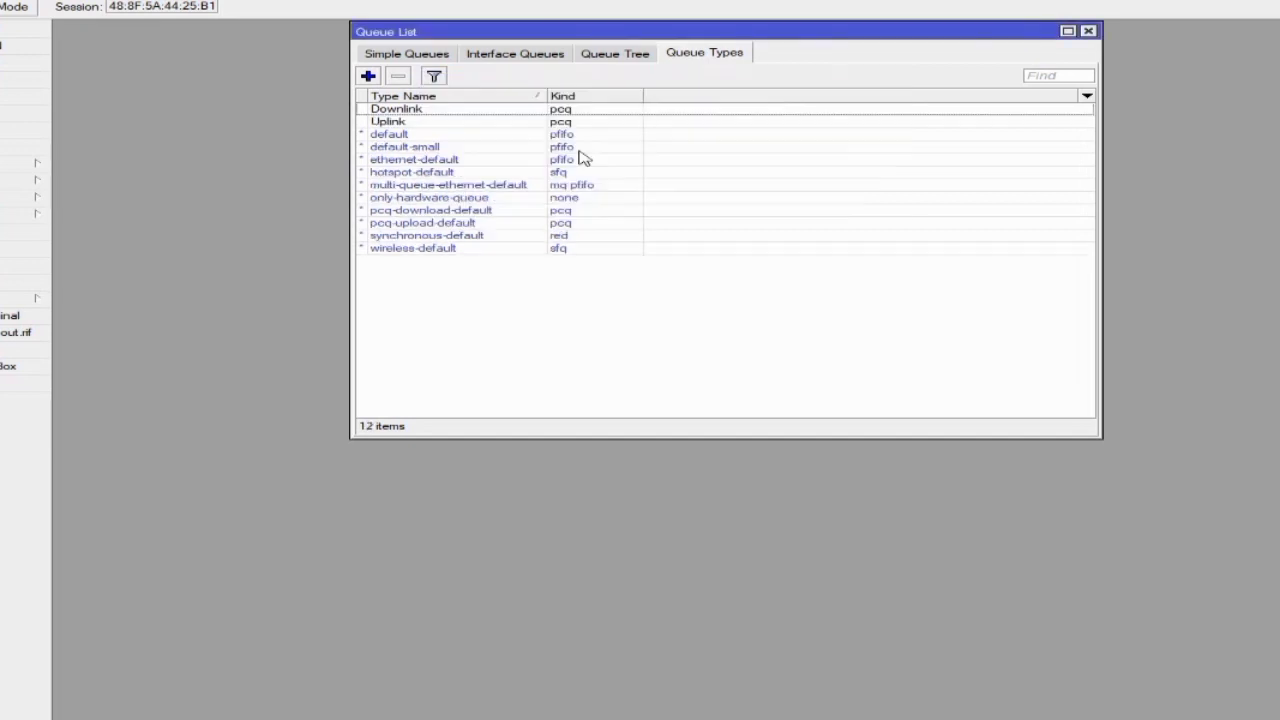
- Edit the Uplink queue type to a rate of 1M, a queue size of 30 KiB and a total queue size of 500 KiB
left_click(456, 125)
double_click(456, 125)
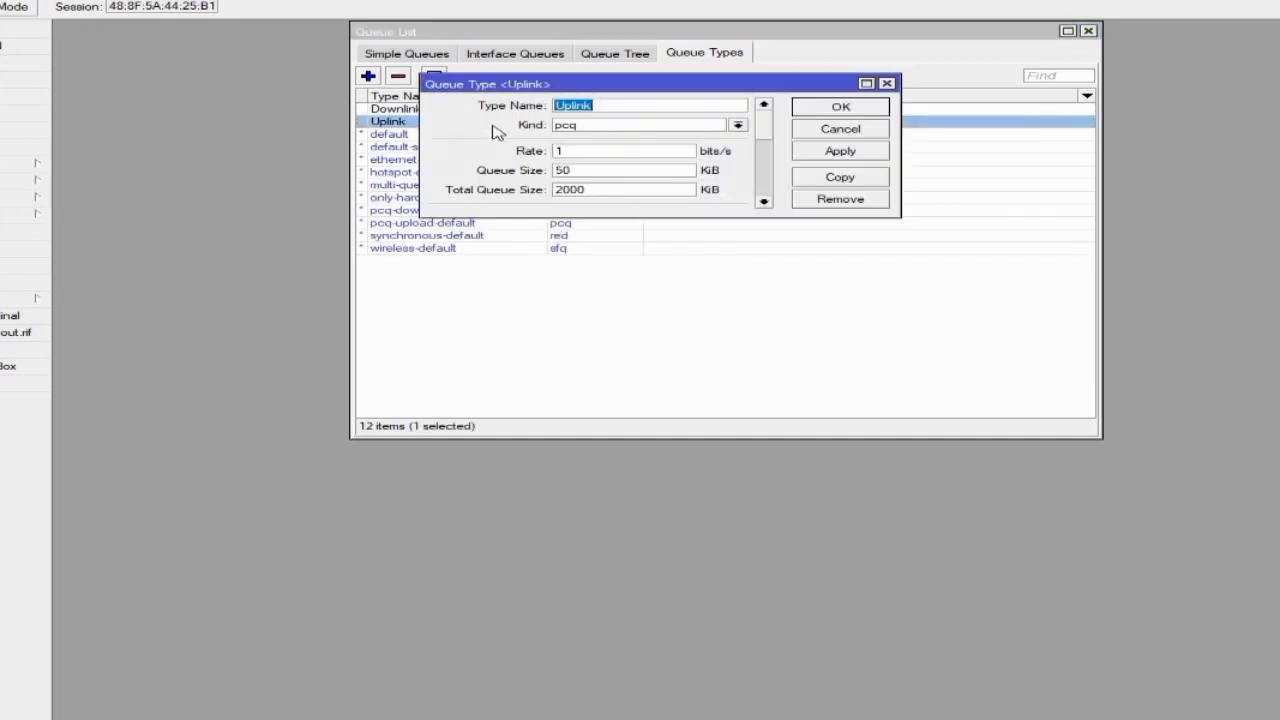
left_click(603, 150)
left_click(570, 190)
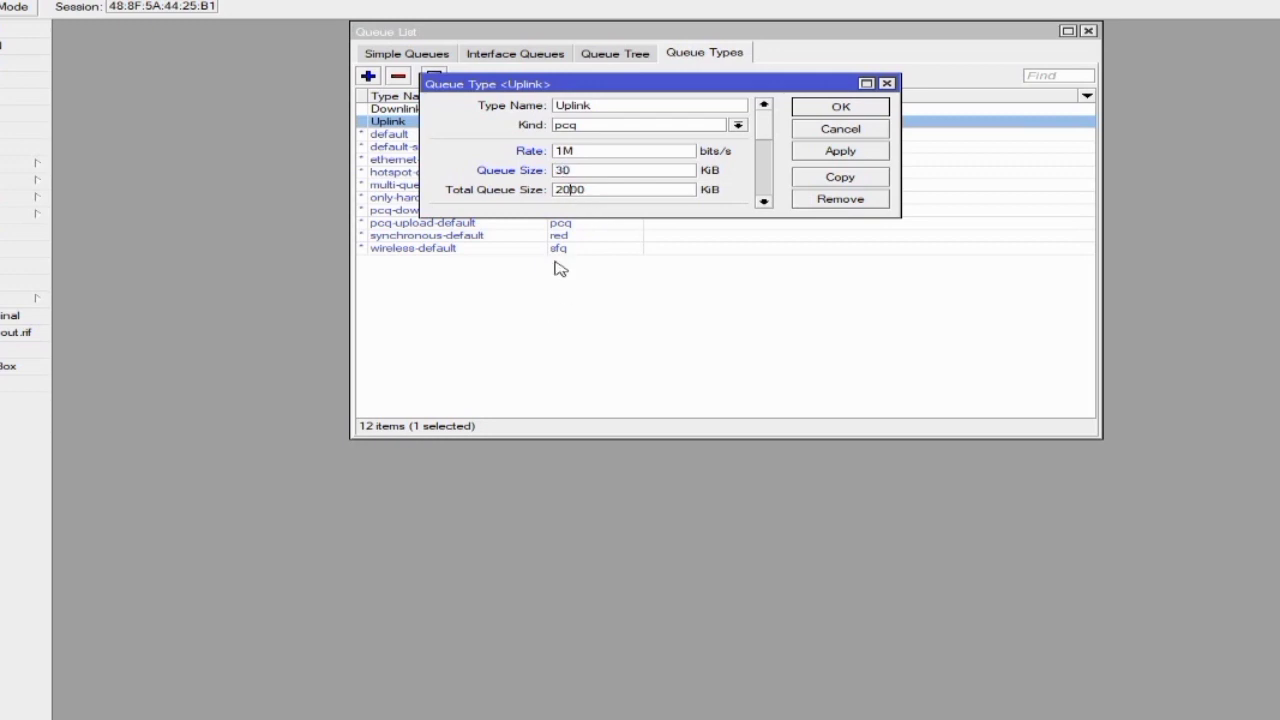
key("BackSpace")
key("BackSpace")
type("5")
- Classify the Uplink queue type by source address and save it
scroll(765, 145, "down", 1)
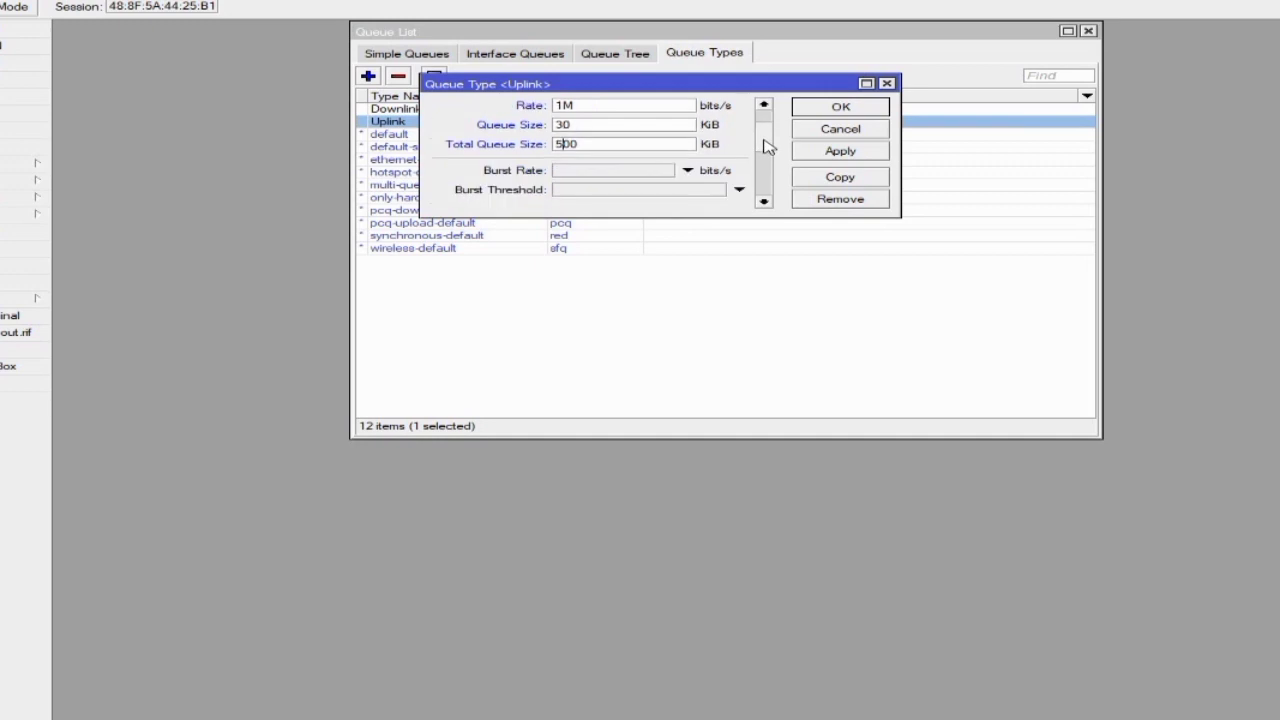
scroll(765, 150, "down", 3)
left_click(570, 166)
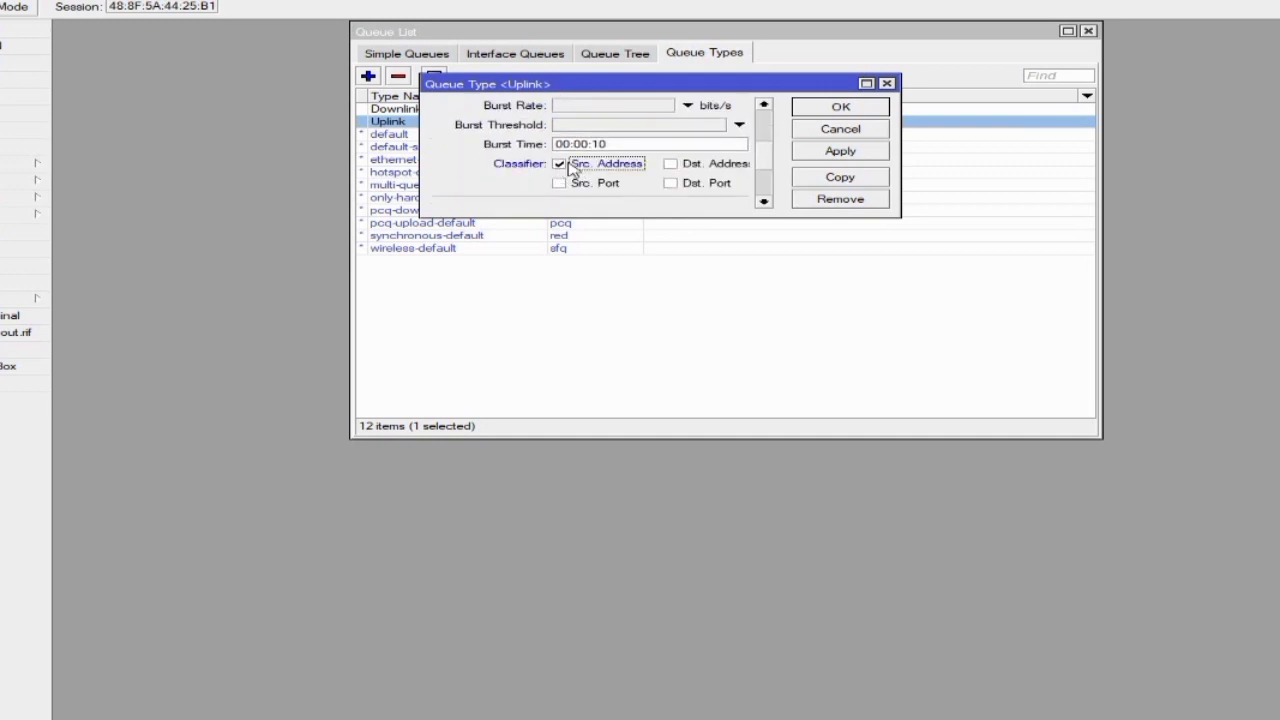
left_click(822, 154)
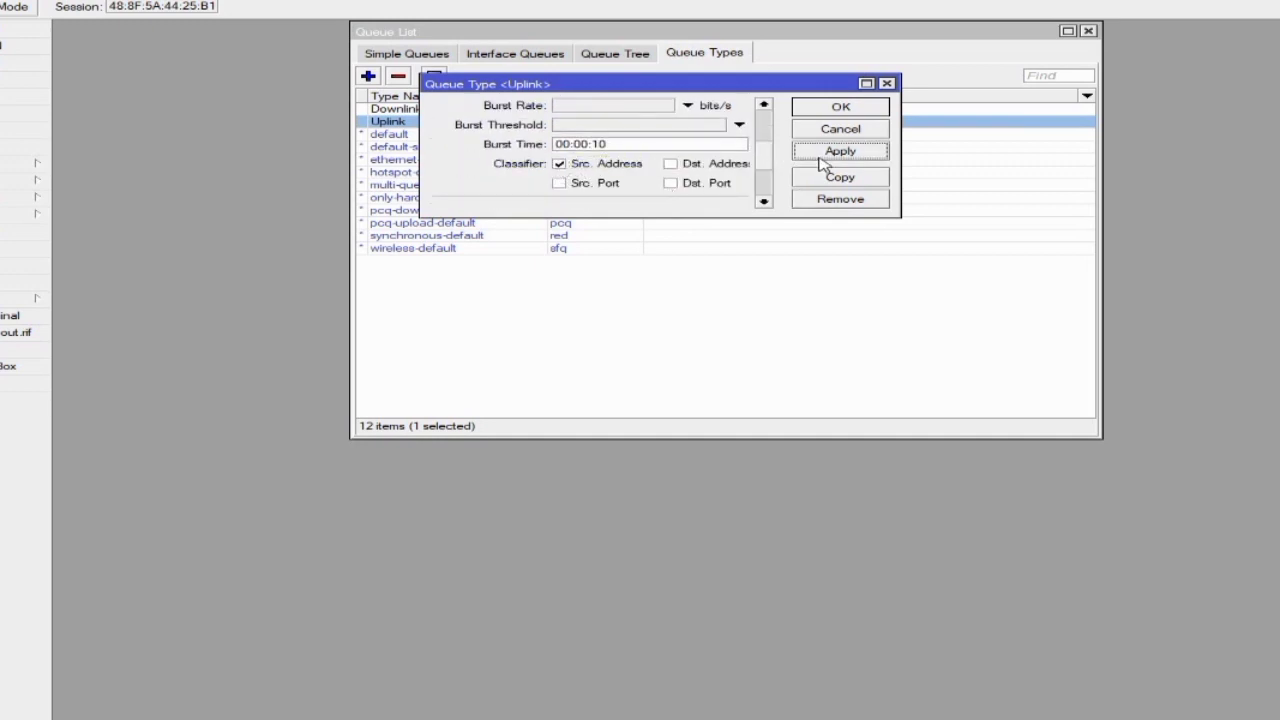
left_click(843, 106)
- Create a queue tree entry named Downlink with parent global and a max limit of 8M
left_click(418, 56)
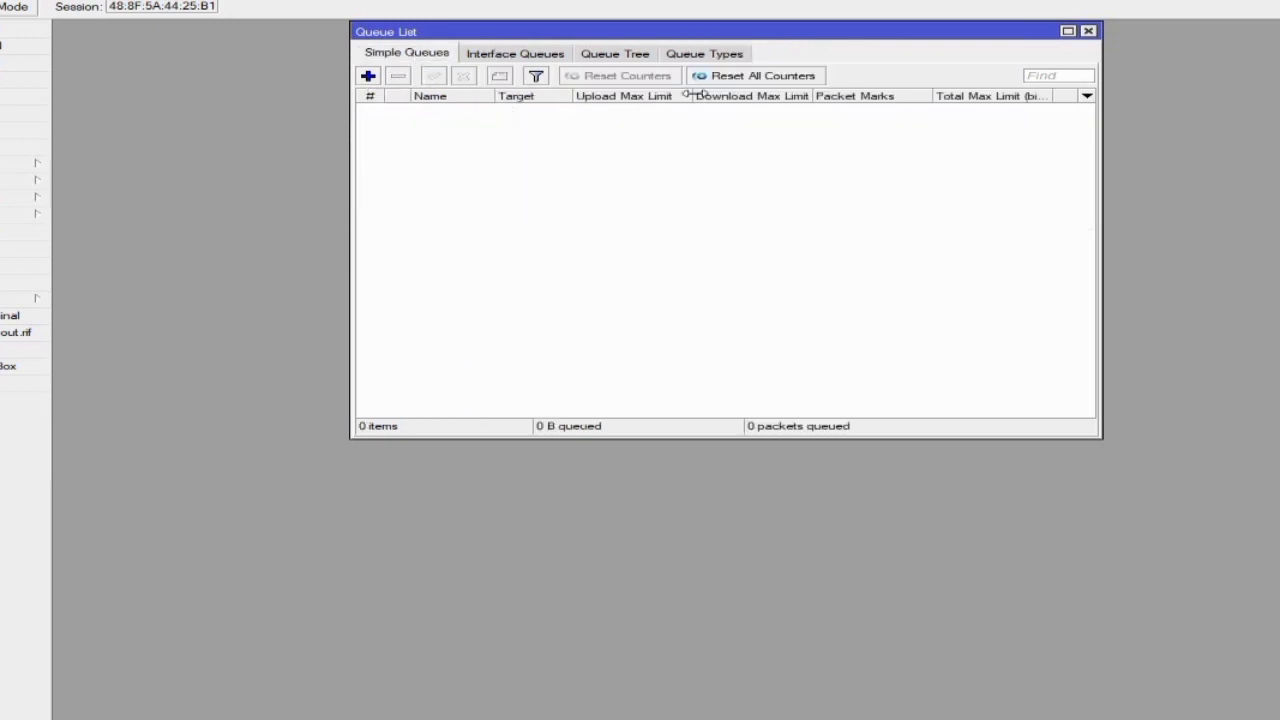
left_click(641, 60)
left_click(368, 76)
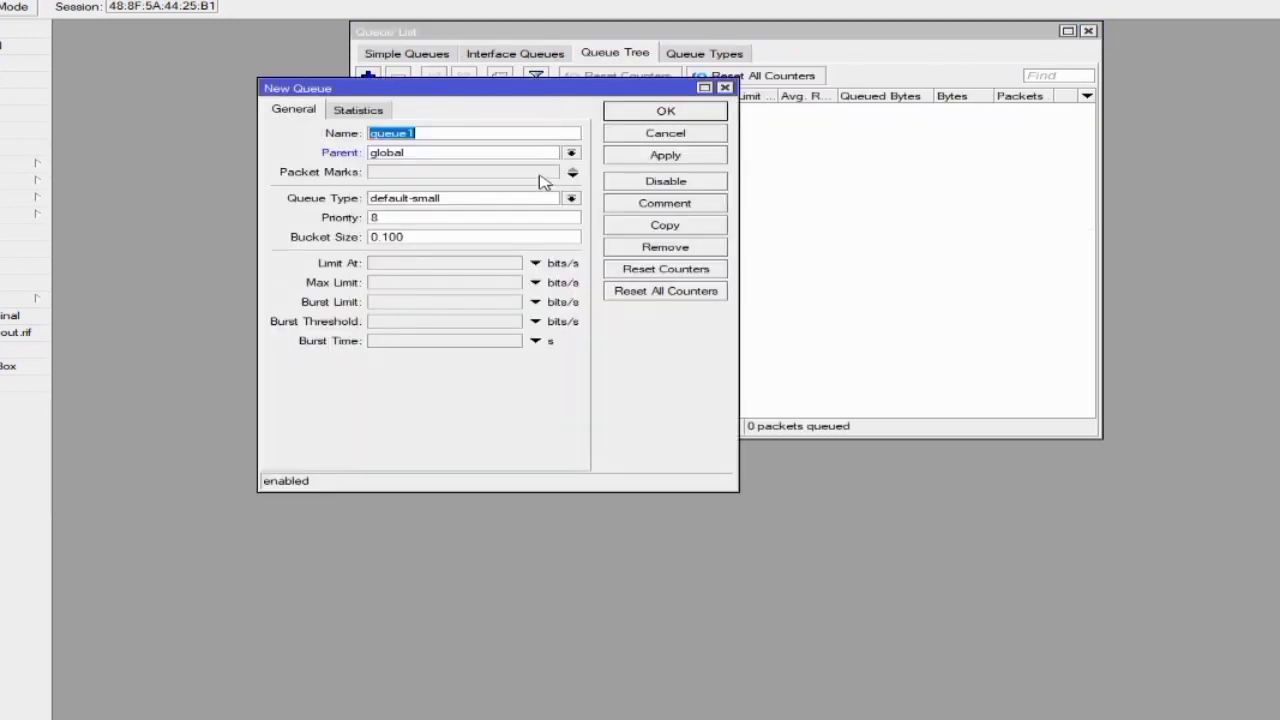
key("BackSpace")
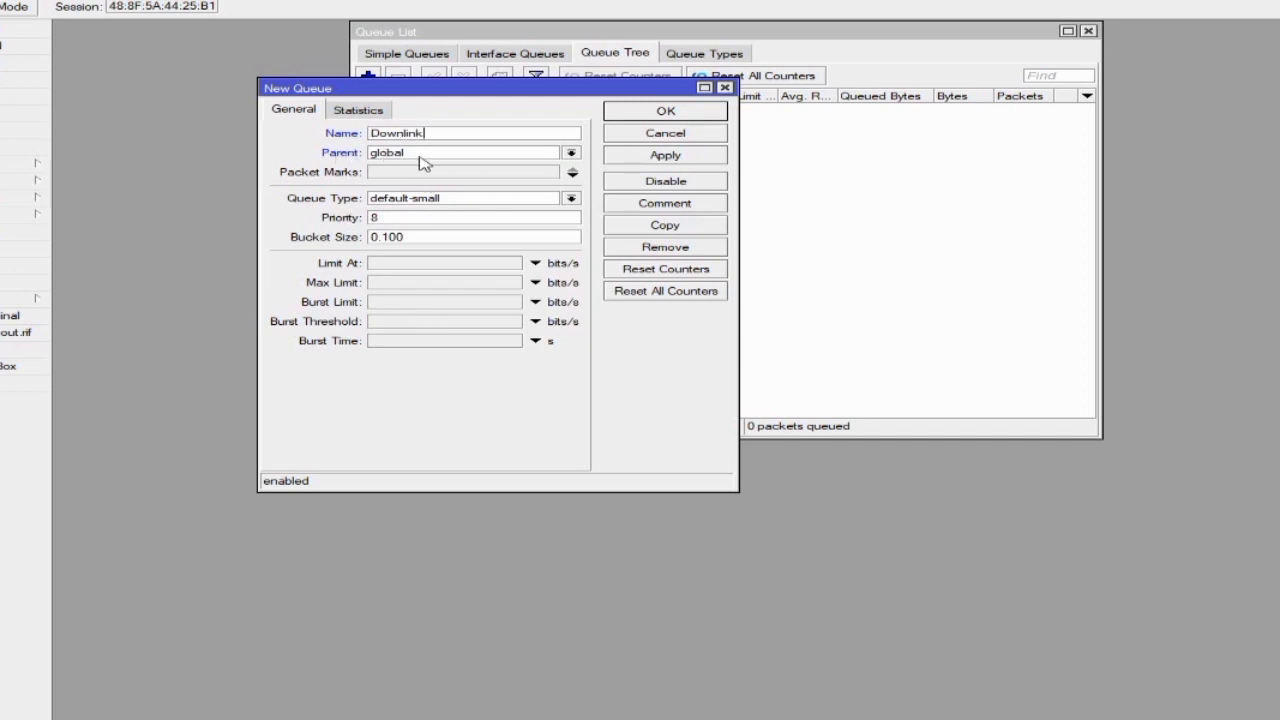
left_click(403, 284)
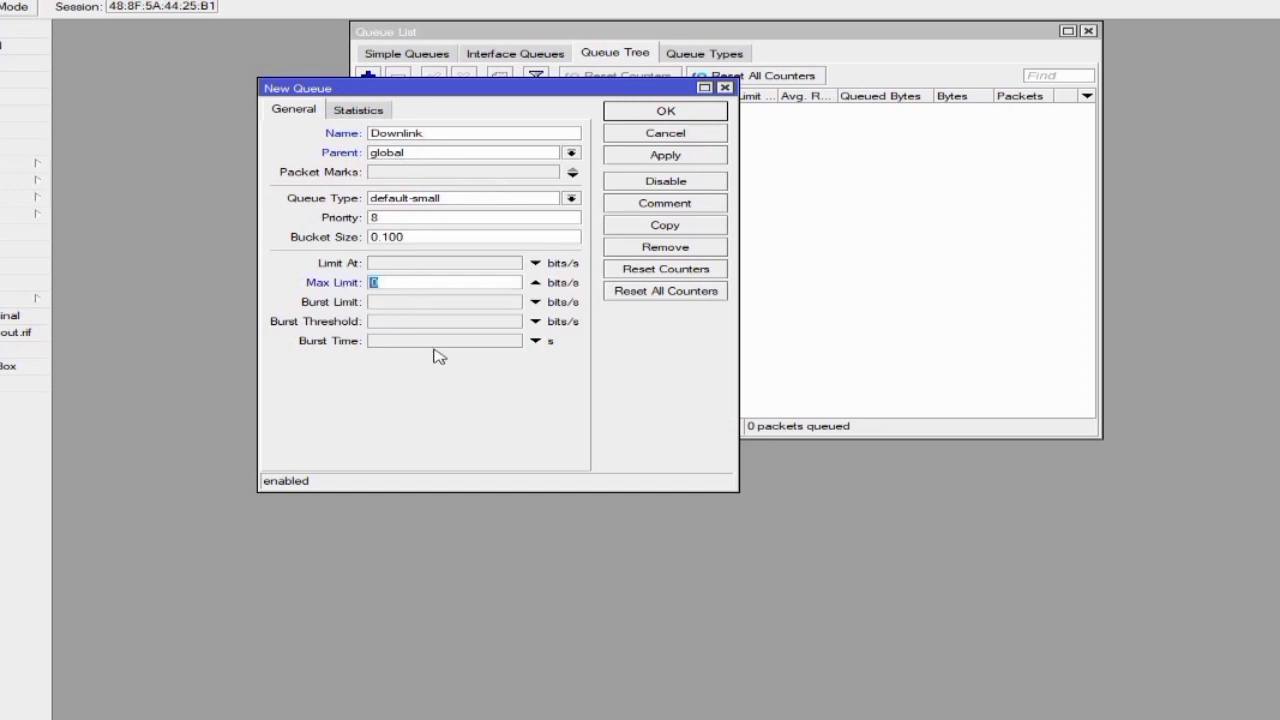
left_click_drag(515, 90, 667, 51)
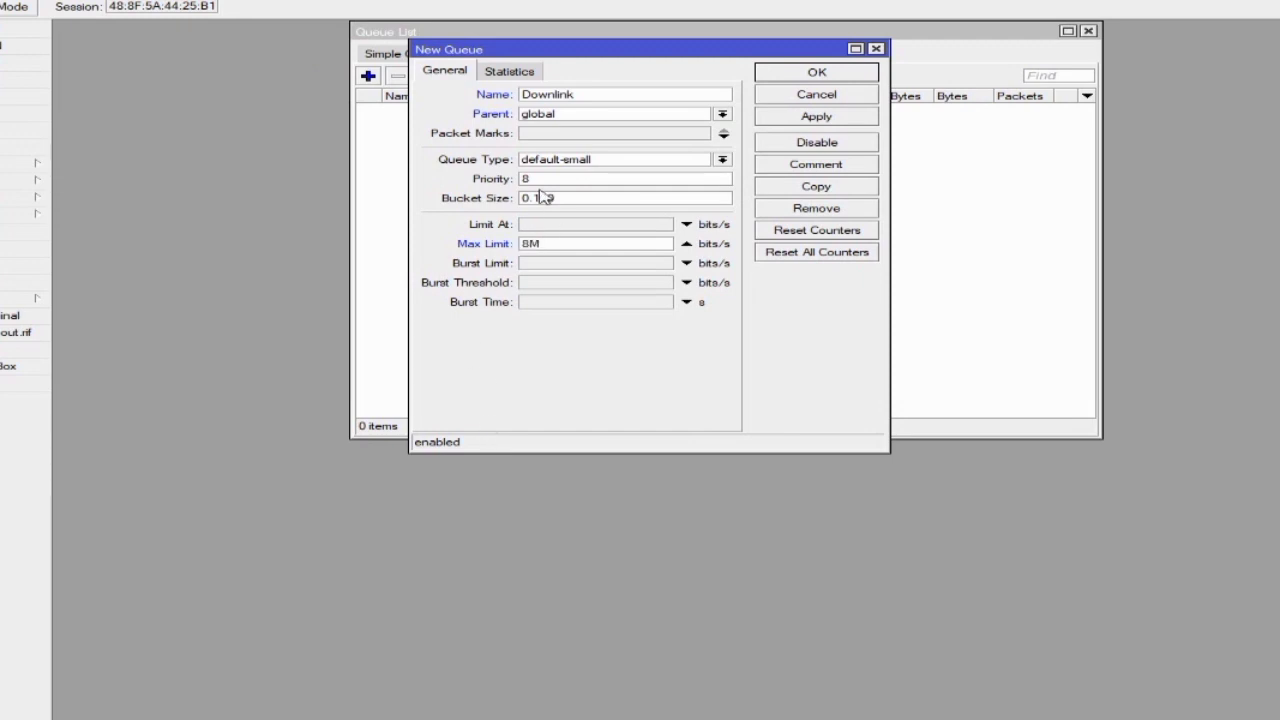
left_click(800, 118)
left_click(797, 76)
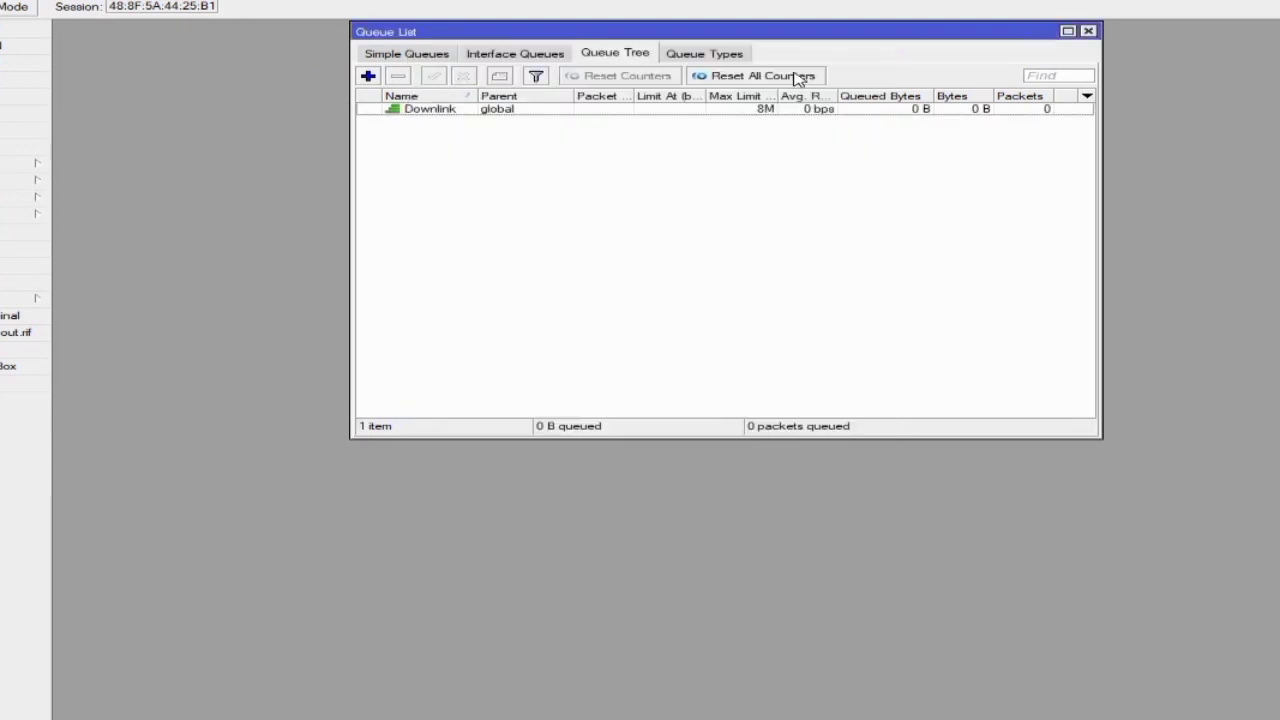
- Create a queue tree entry named Uplink with parent ether1-ISP and a max limit of 5M
left_click(368, 78)
key("BackSpace")
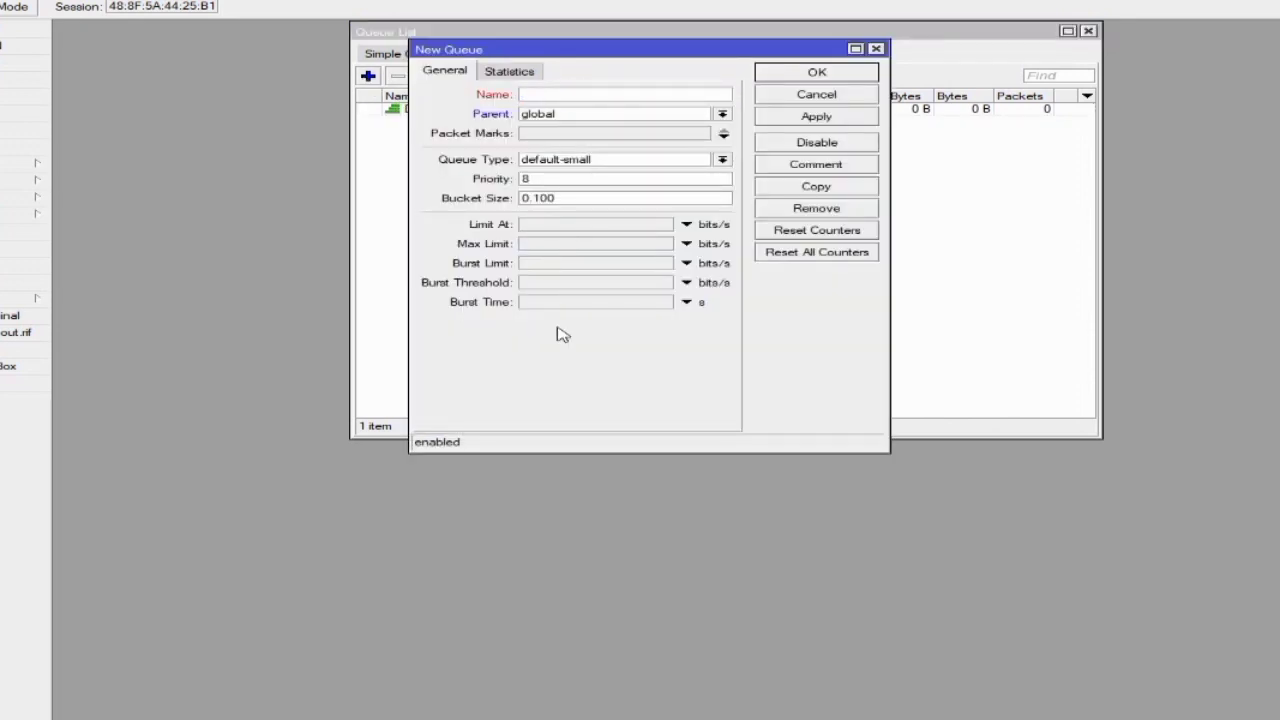
type("Uplink")
left_click(597, 114)
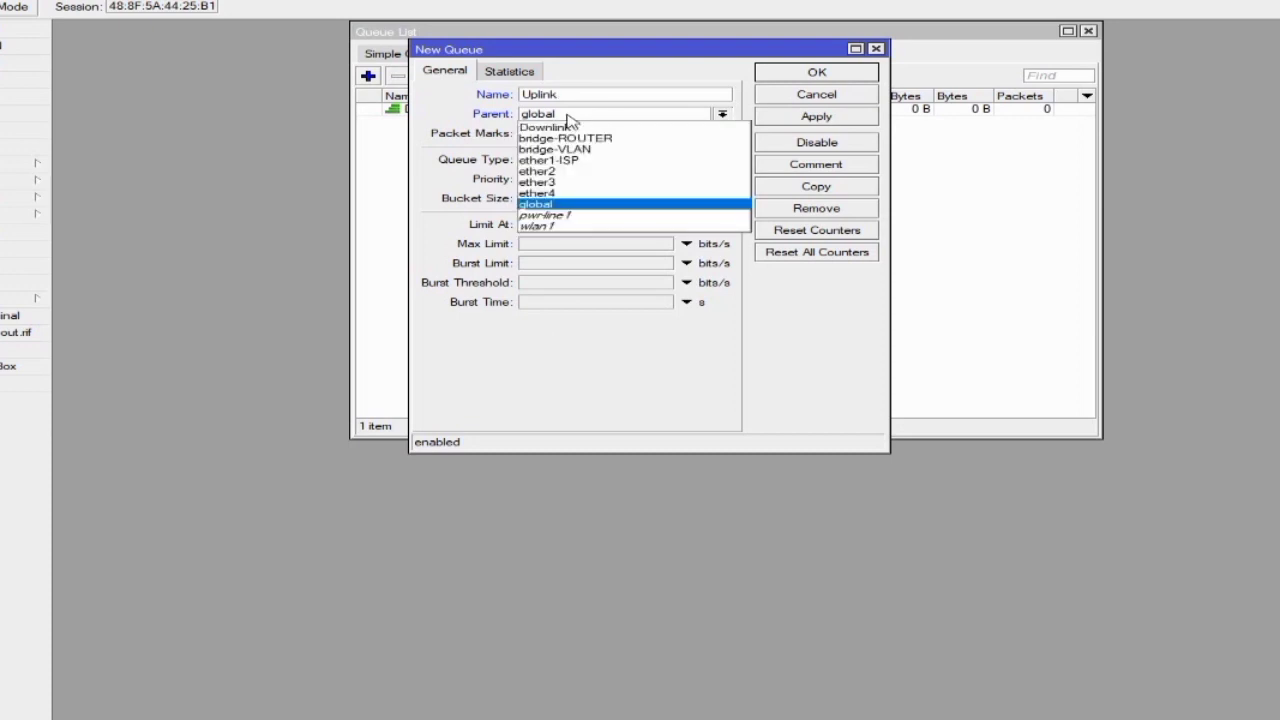
left_click(540, 160)
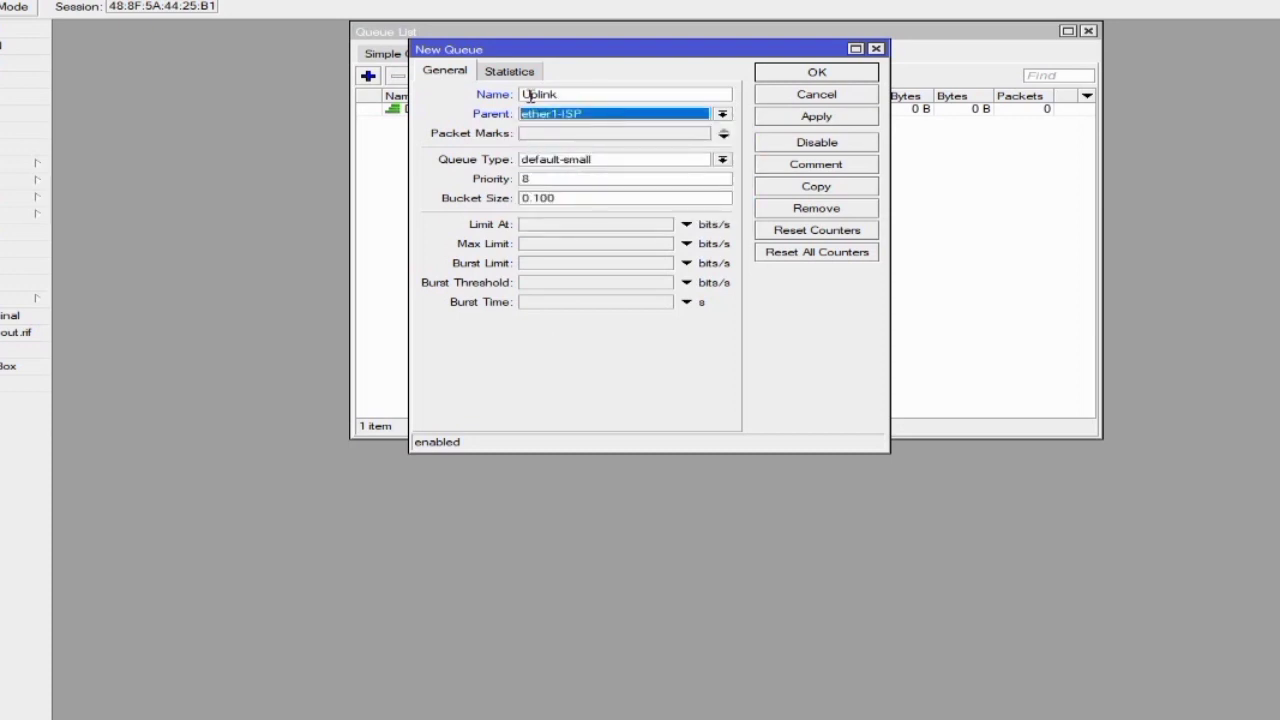
left_click(525, 246)
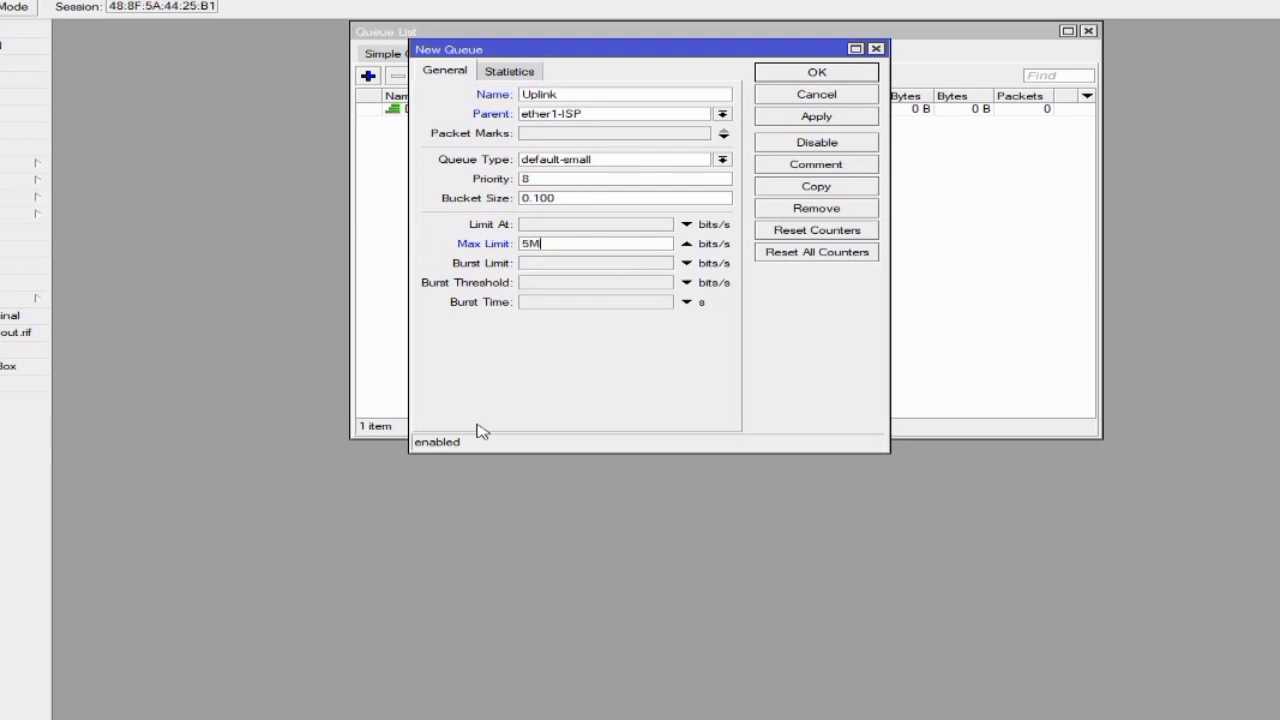
left_click(766, 118)
left_click(808, 72)
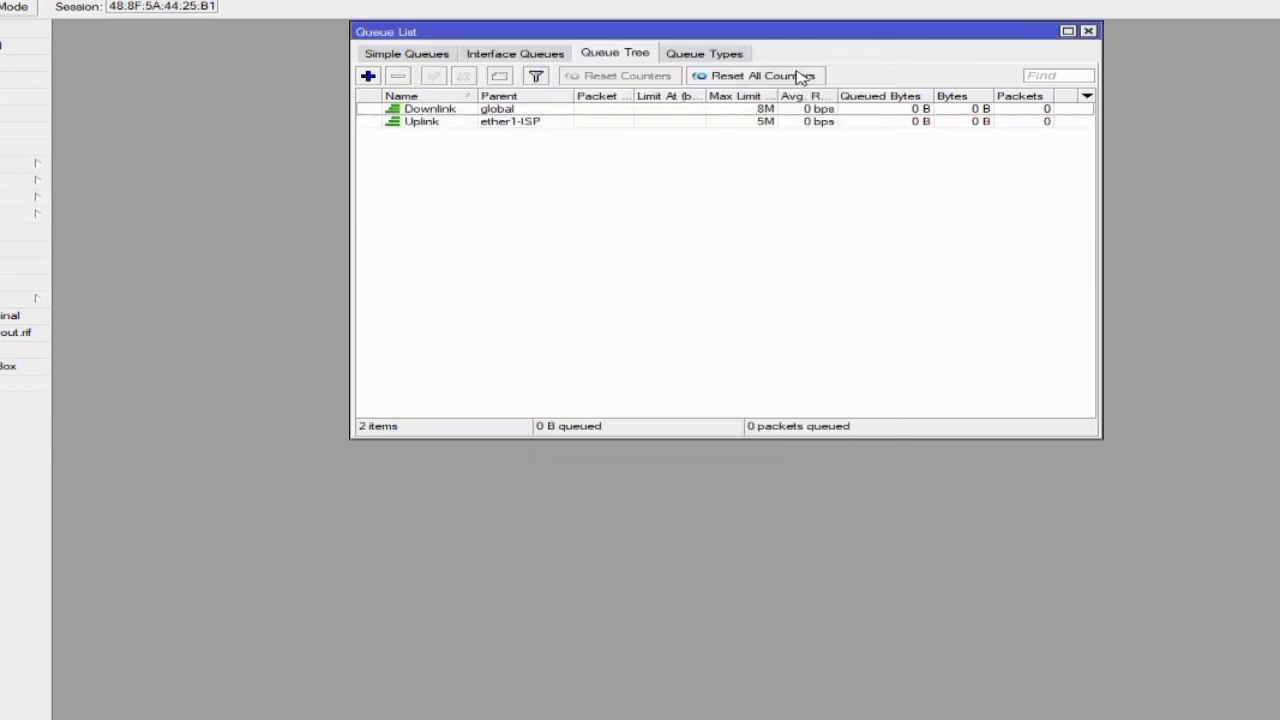
- Start a new queue tree entry named L-traffic with parent Downlink and packet mark L-pkt
left_click(368, 76)
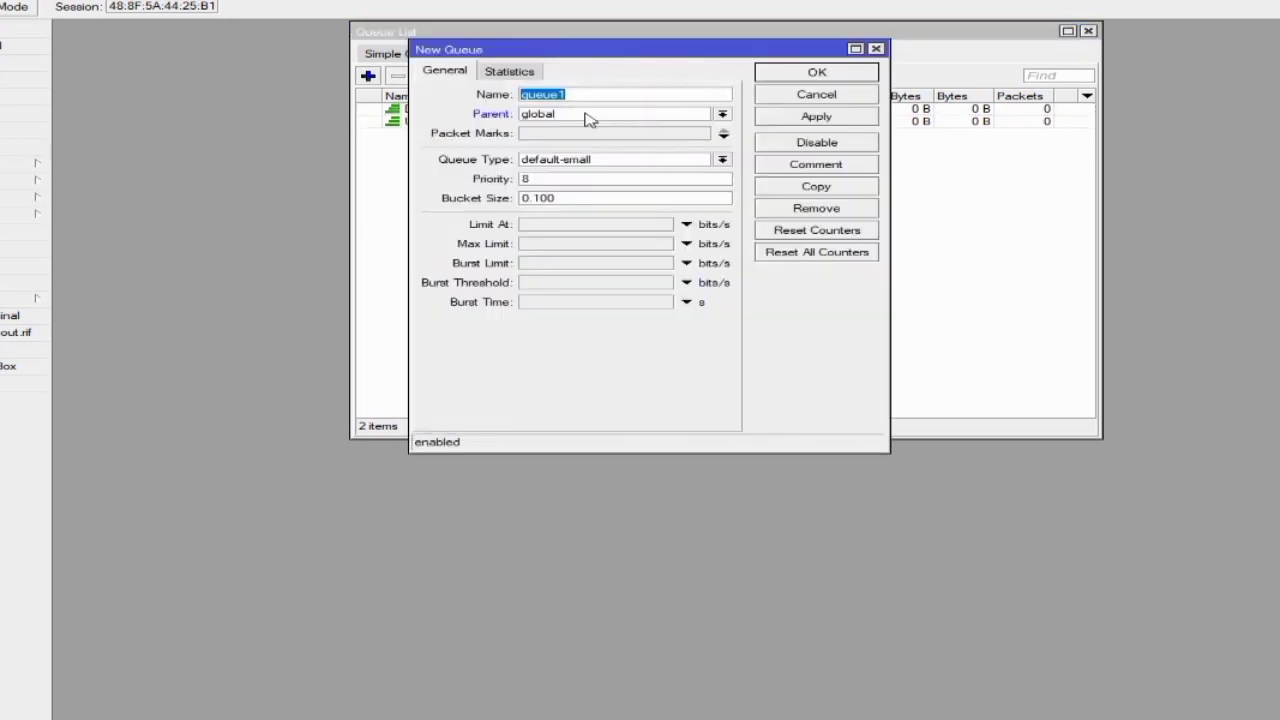
key("BackSpace")
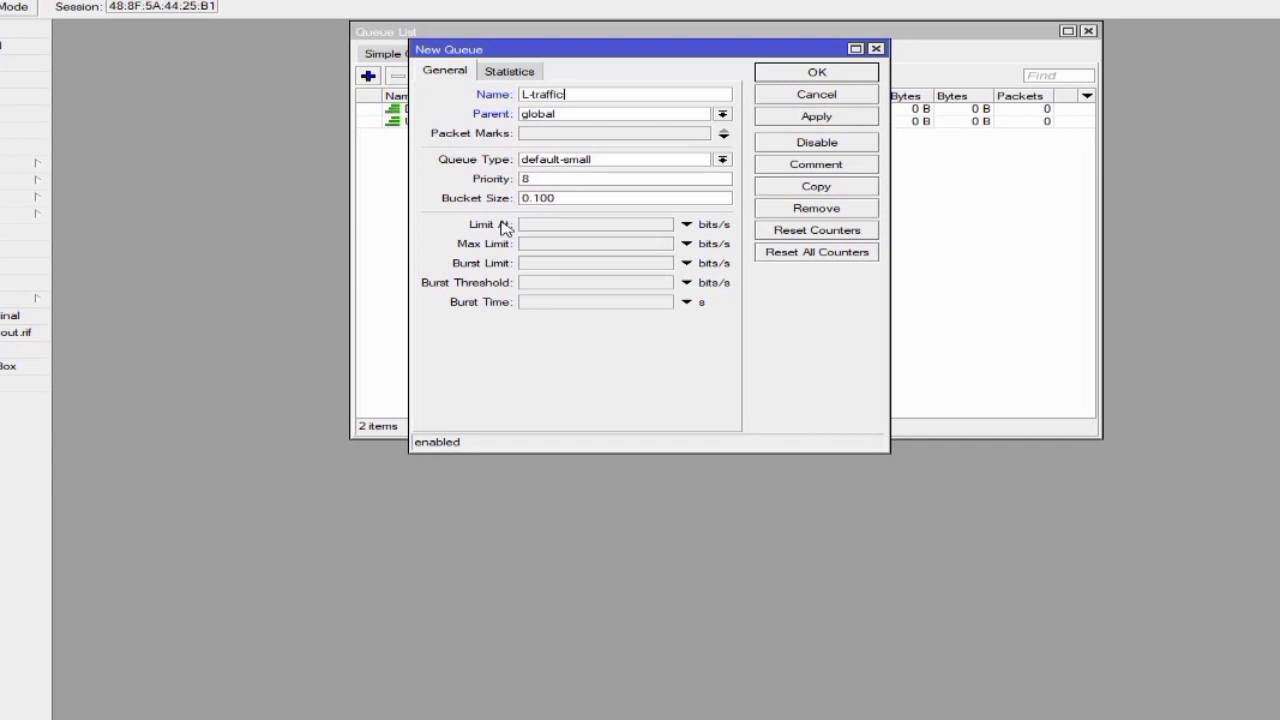
left_click(610, 115)
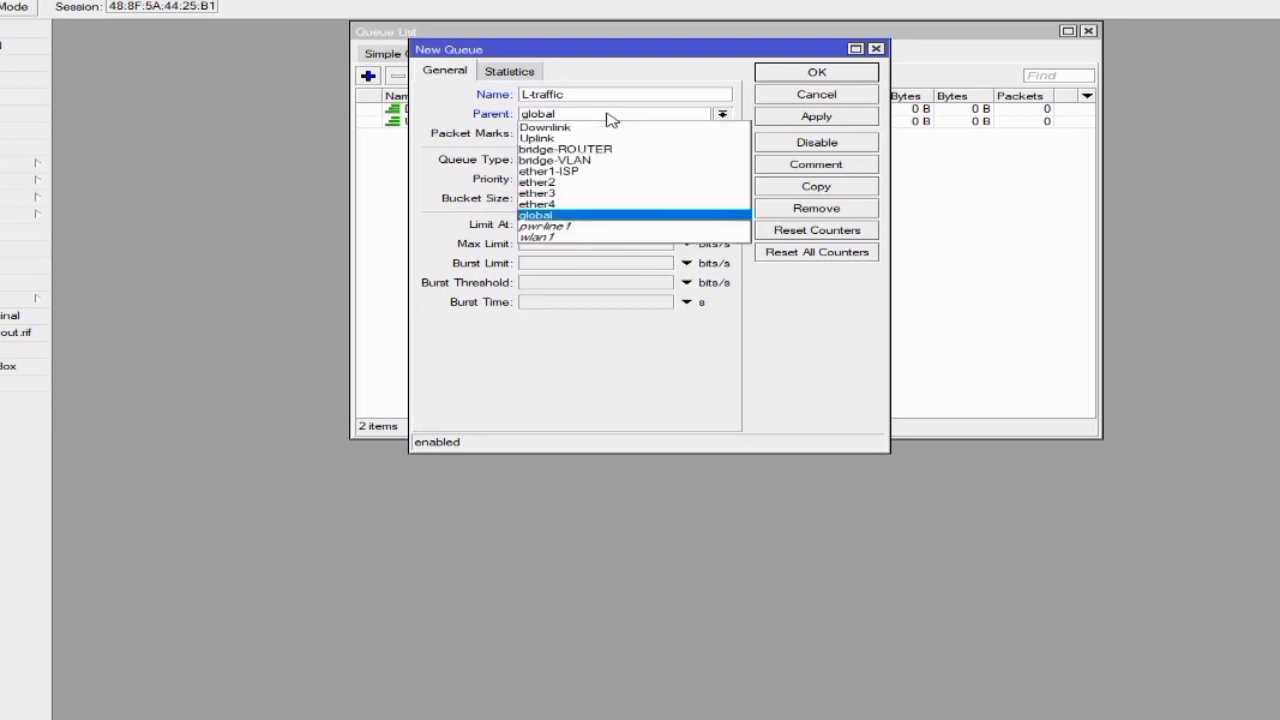
left_click(586, 128)
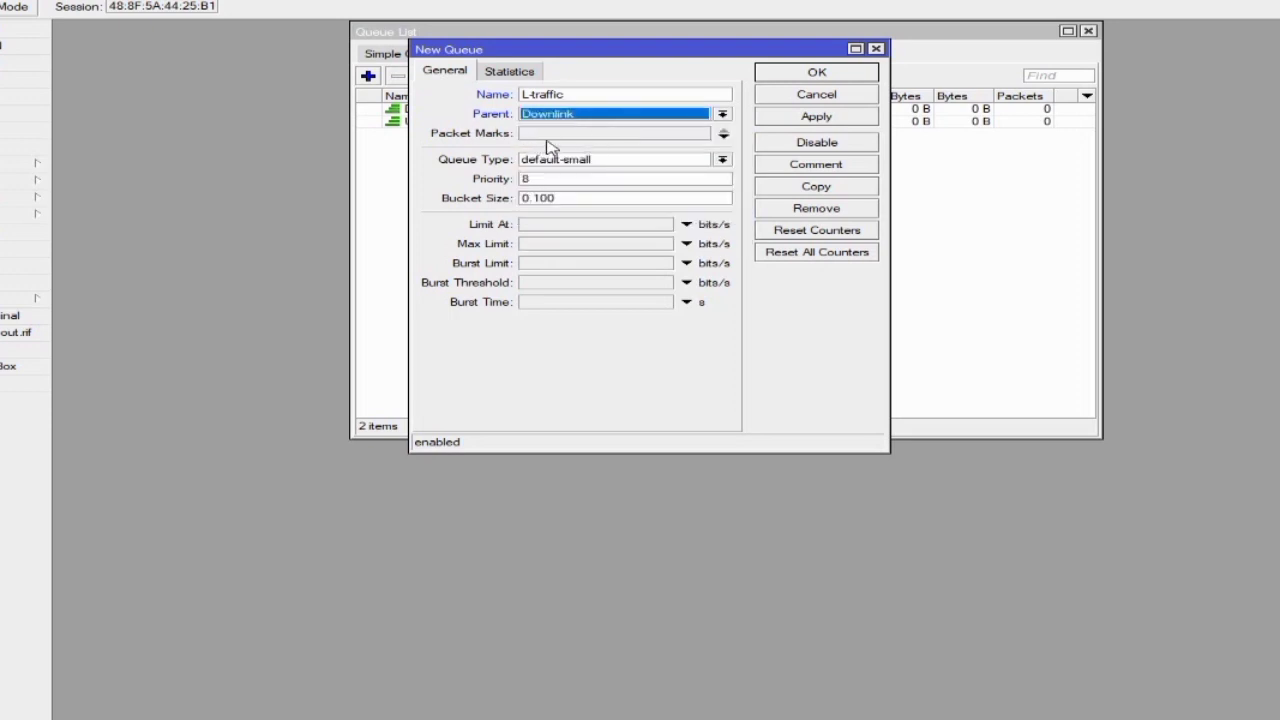
left_click(550, 136)
left_click(700, 134)
left_click(611, 157)
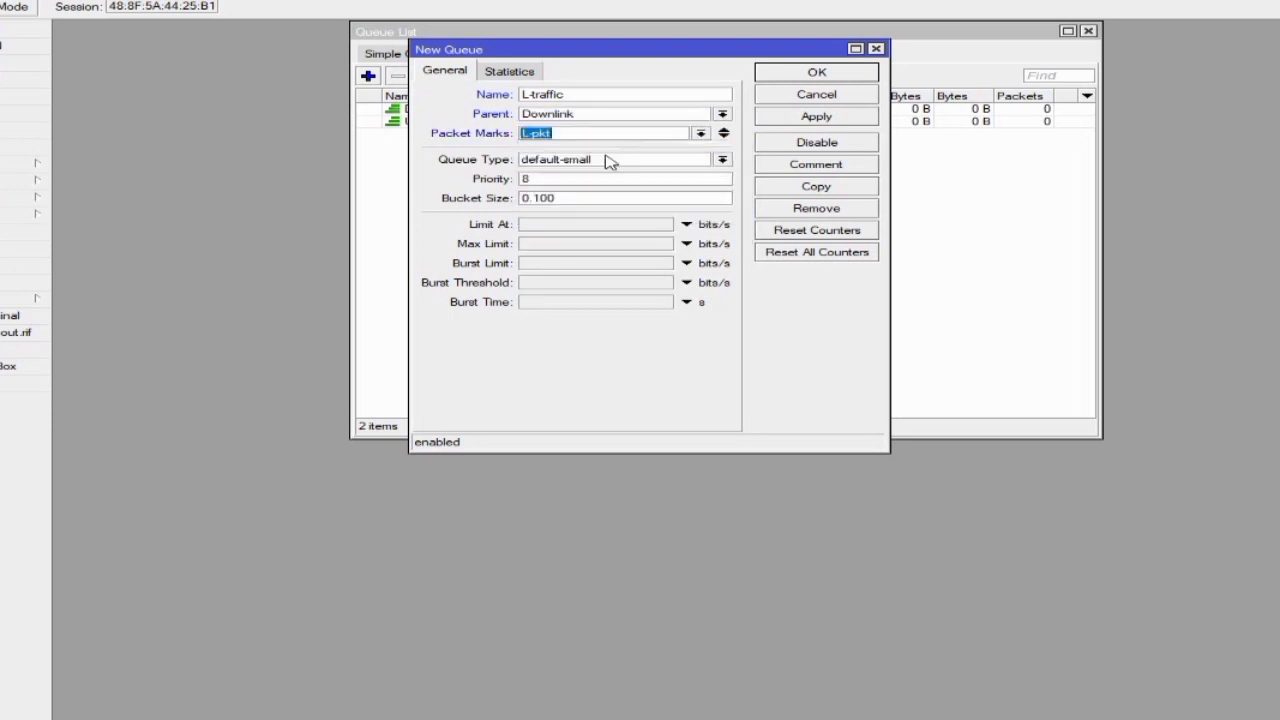
- Keep the L-traffic queue on type default-small, set its max limit to 3M and save it
left_click(632, 164)
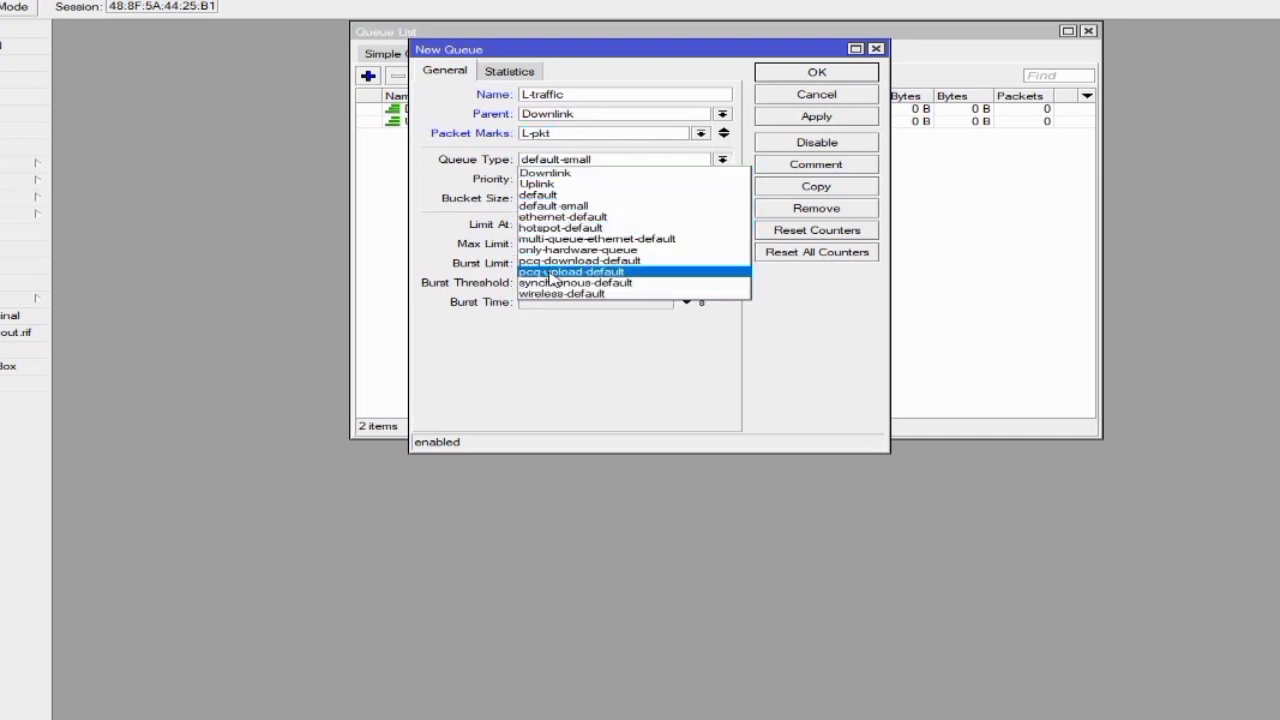
left_click(555, 205)
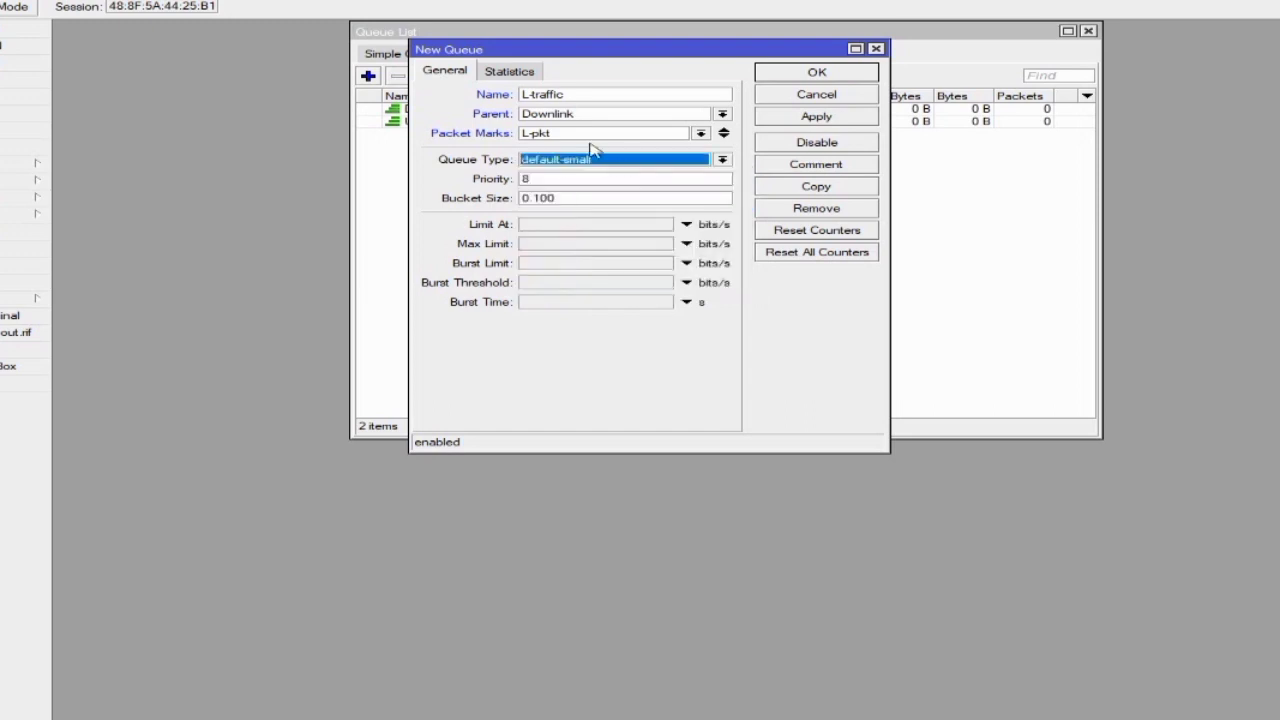
left_click(547, 179)
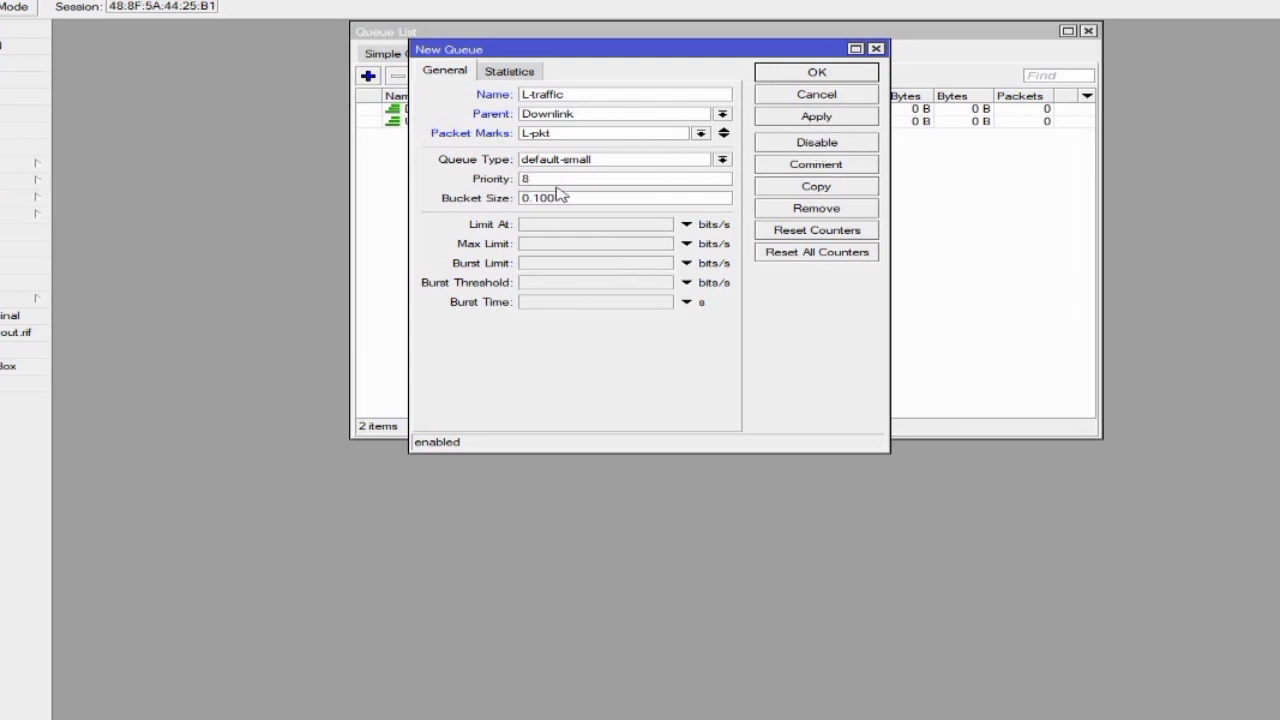
left_click(570, 247)
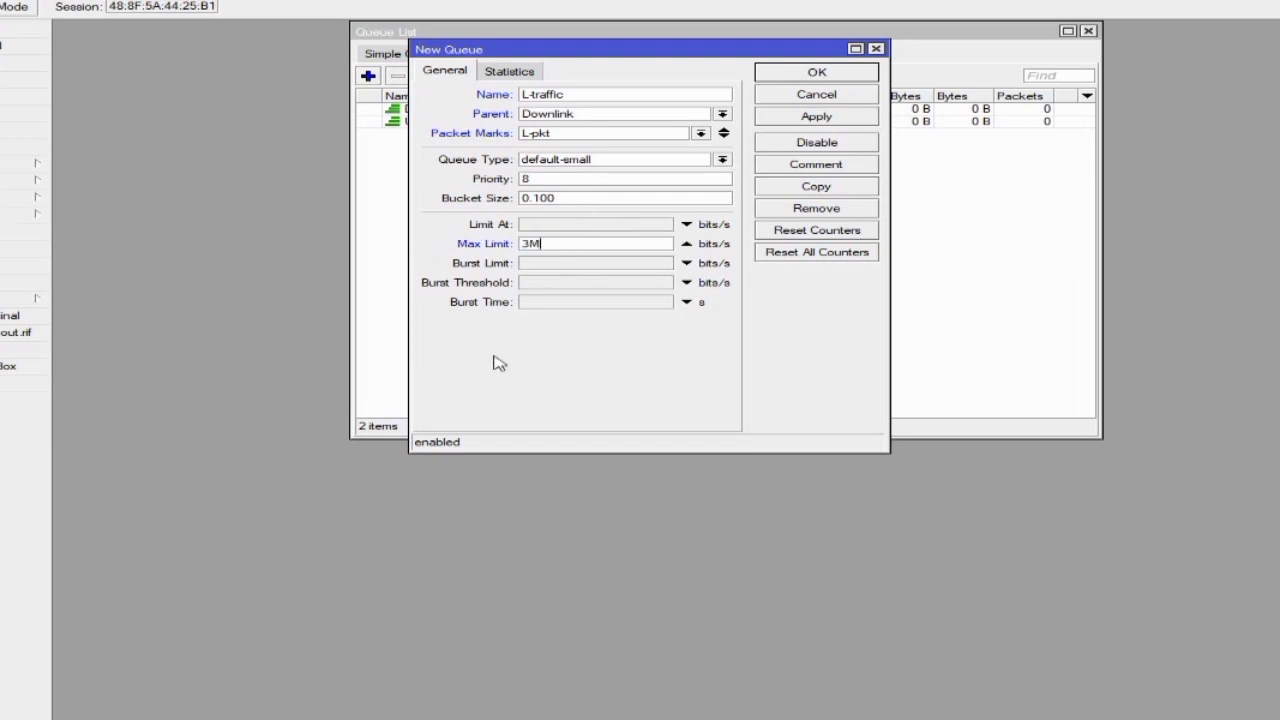
left_click(804, 117)
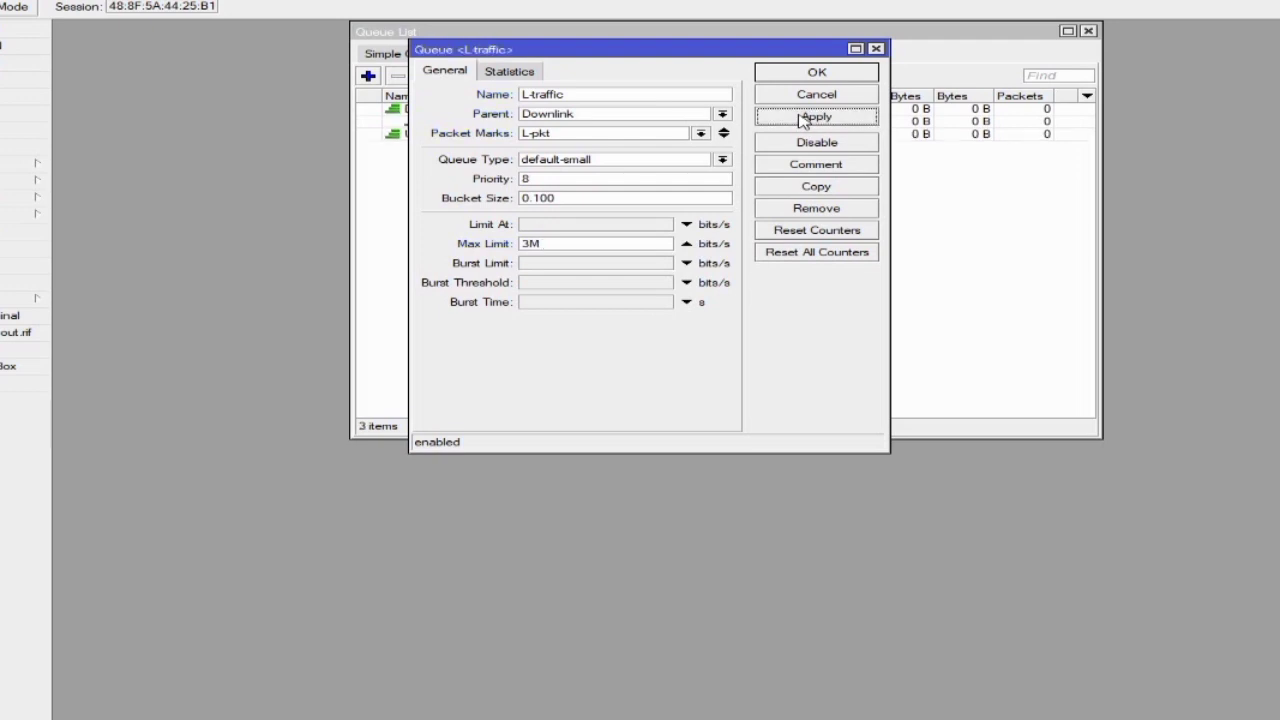
left_click(798, 76)
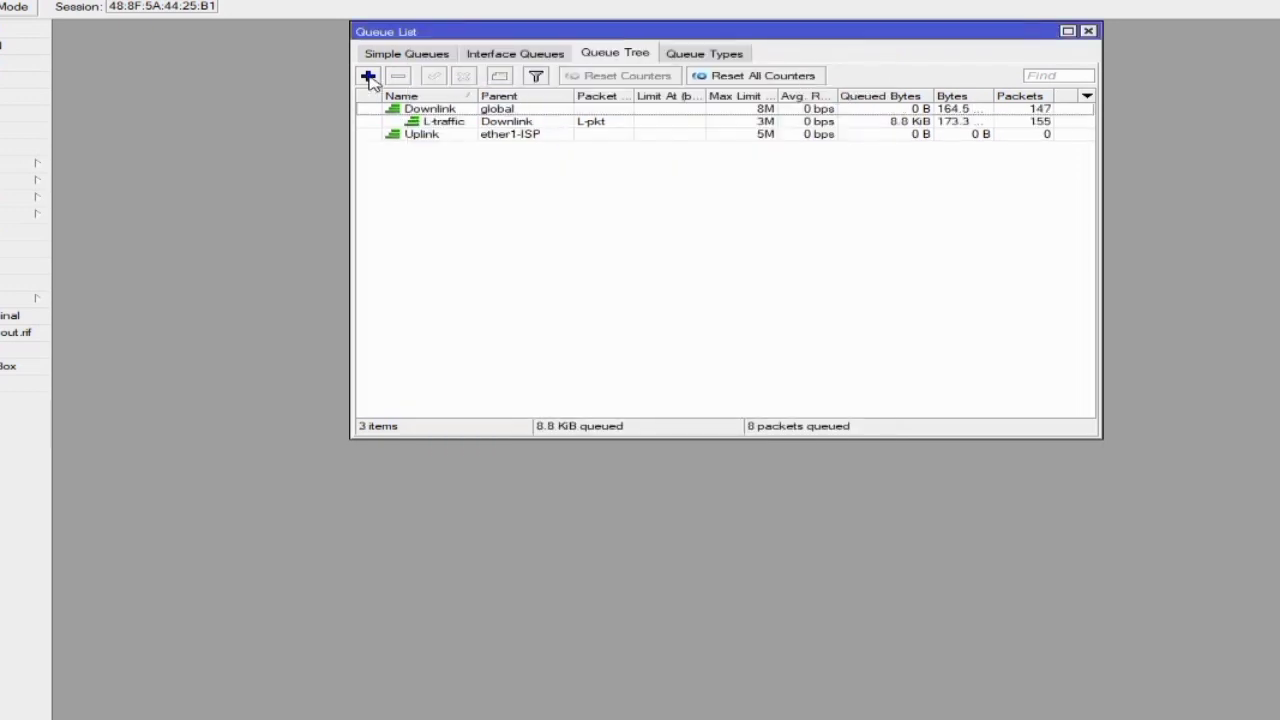
- Start another new queue tree entry and name it S-traffic
left_click(368, 76)
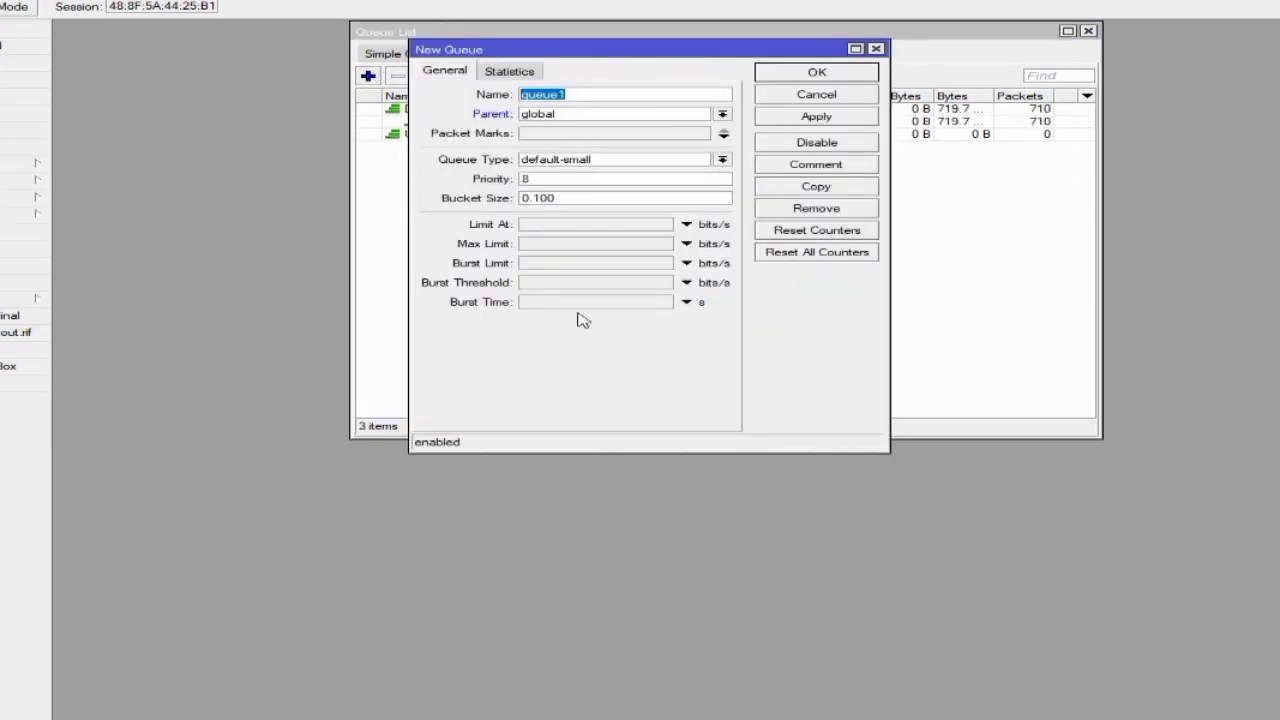
key("BackSpace")
type("S0")
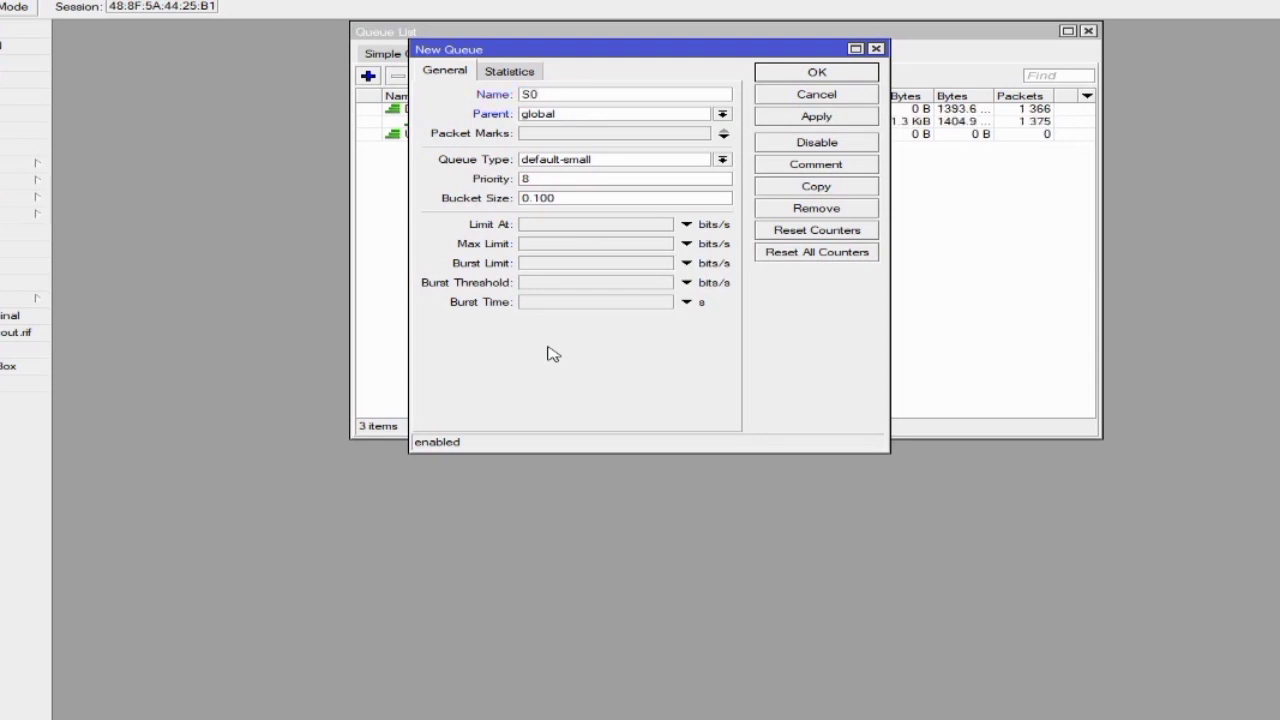
key("BackSpace")
type("-tra")
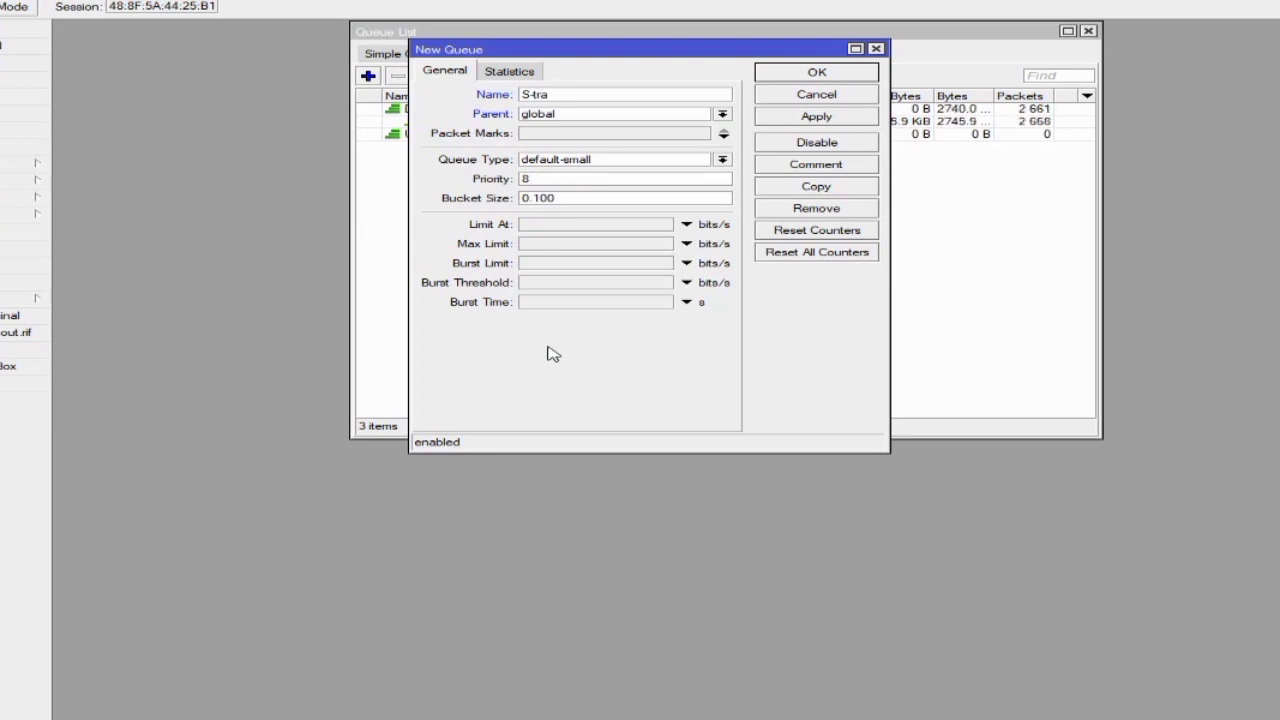
type("ffic")
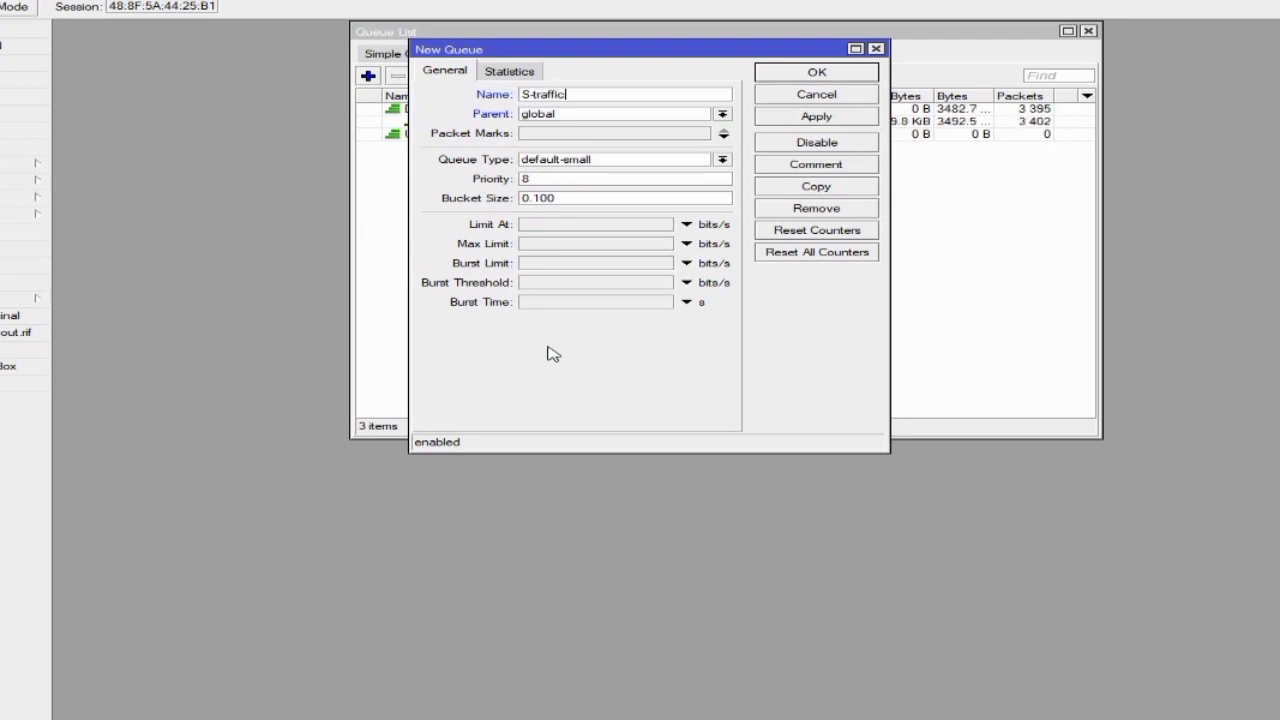
- Assign the new S-traffic queue to the parent Downlink and give it the packet mark S-pkt
left_click(585, 116)
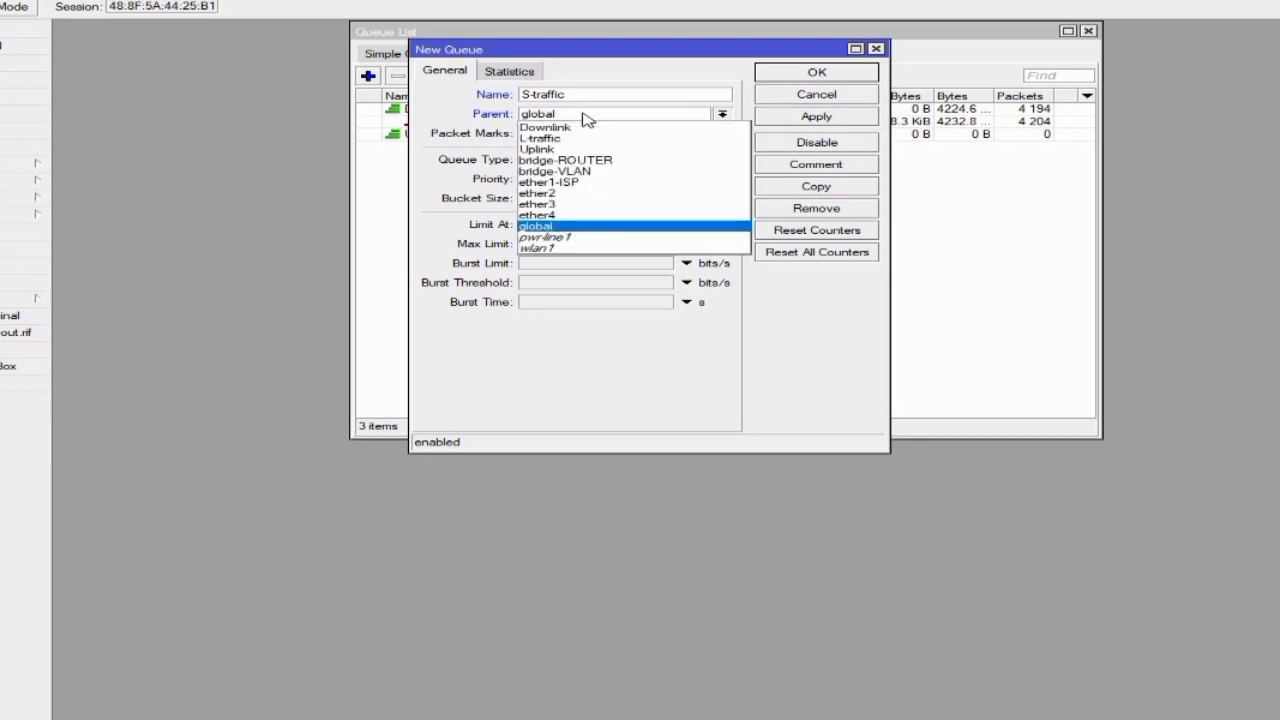
left_click(560, 128)
left_click(650, 134)
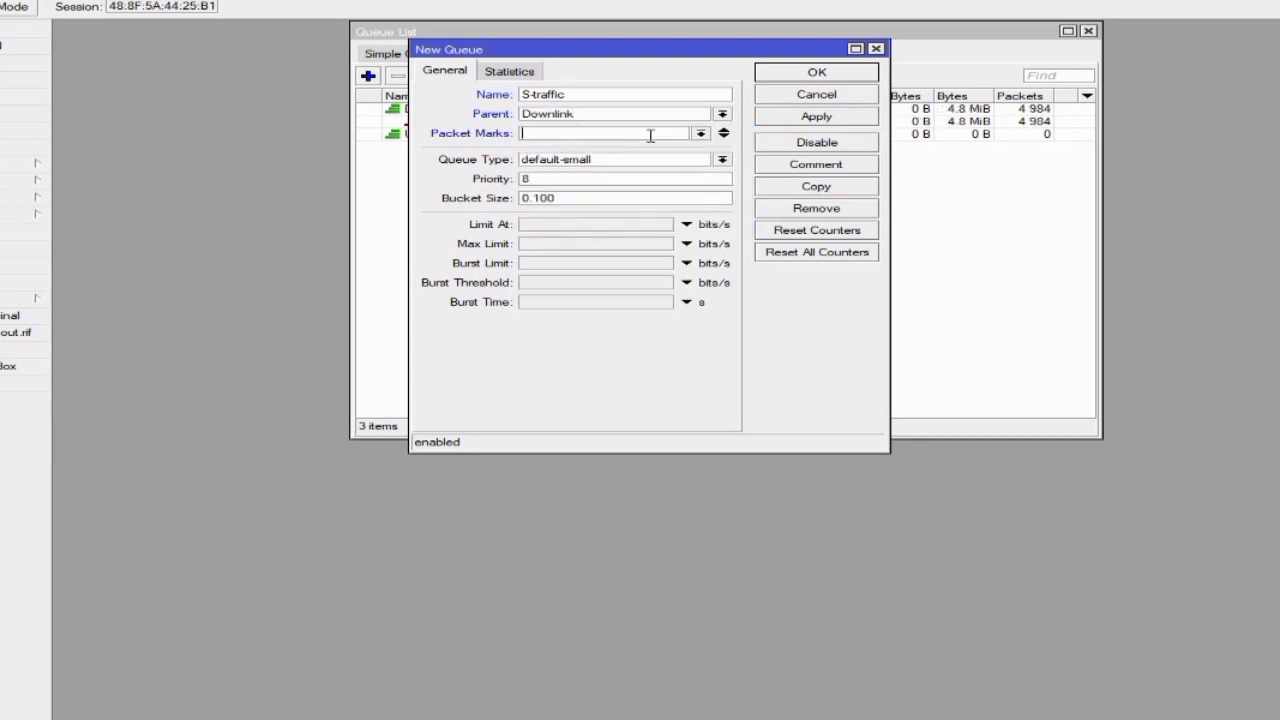
left_click(701, 133)
left_click(593, 168)
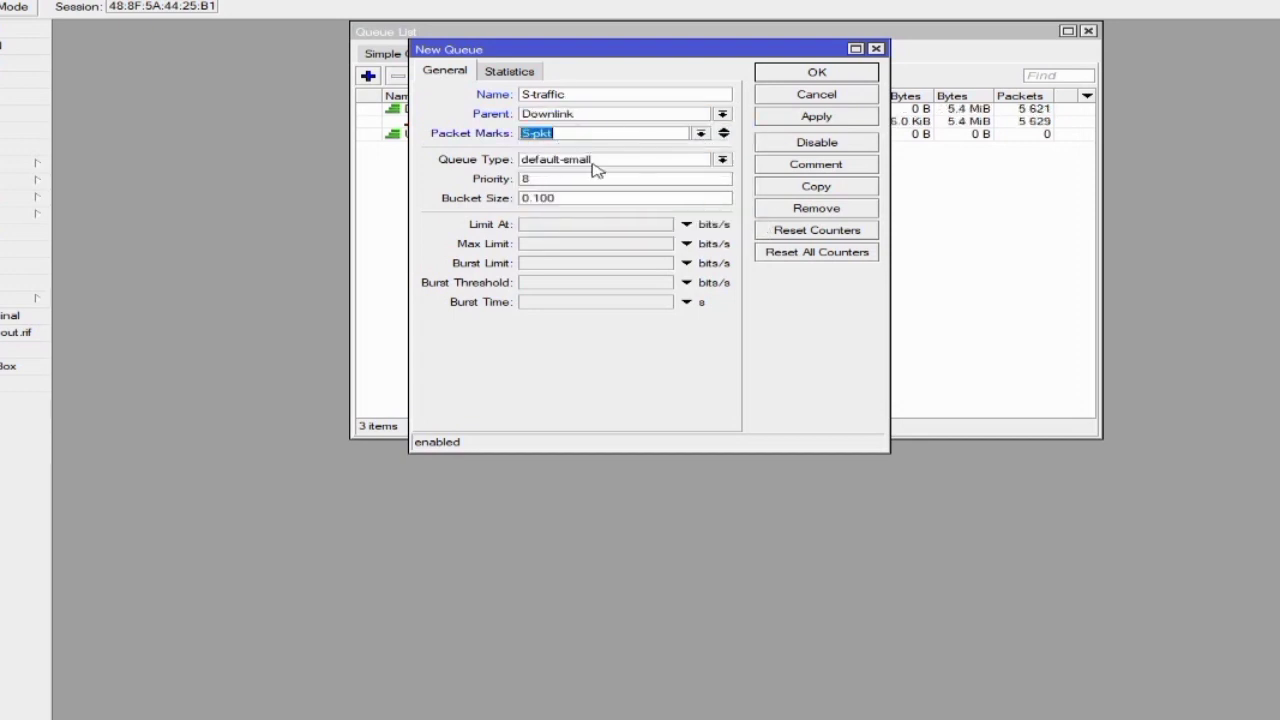
- Set the S-traffic queue's priority to 1 and its max limit to 5M, and save it
left_click(539, 180)
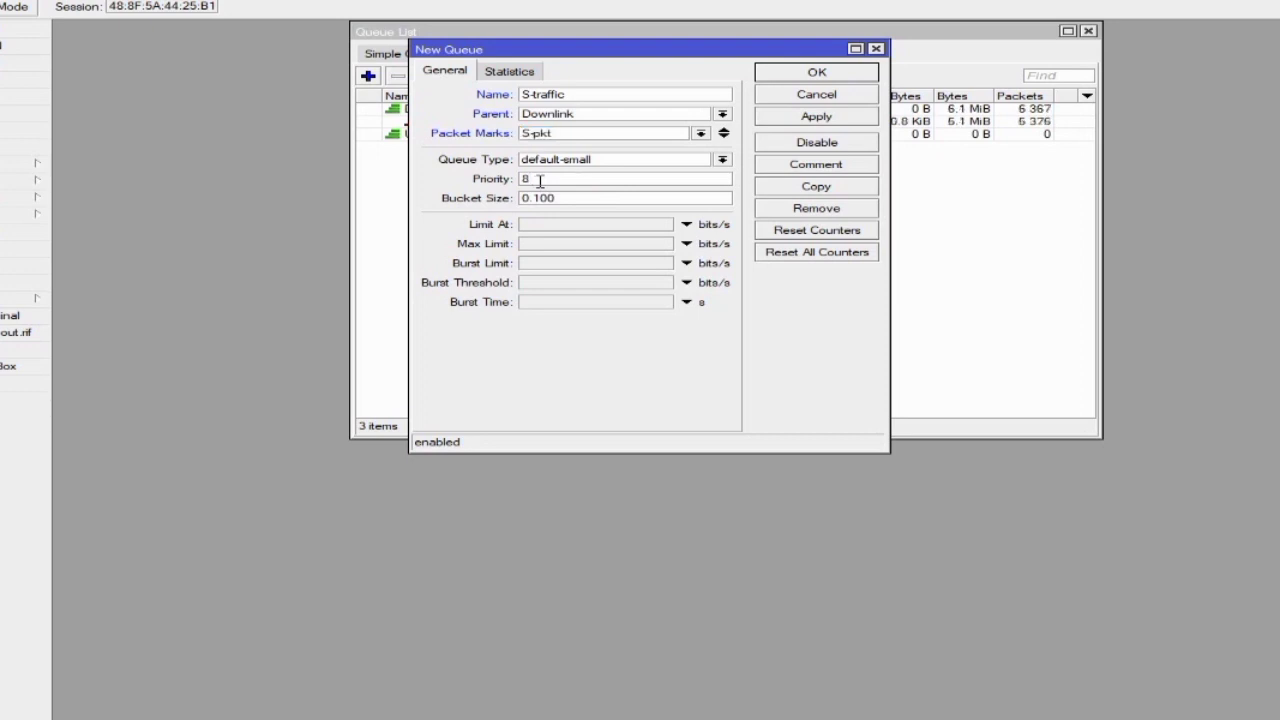
key("BackSpace")
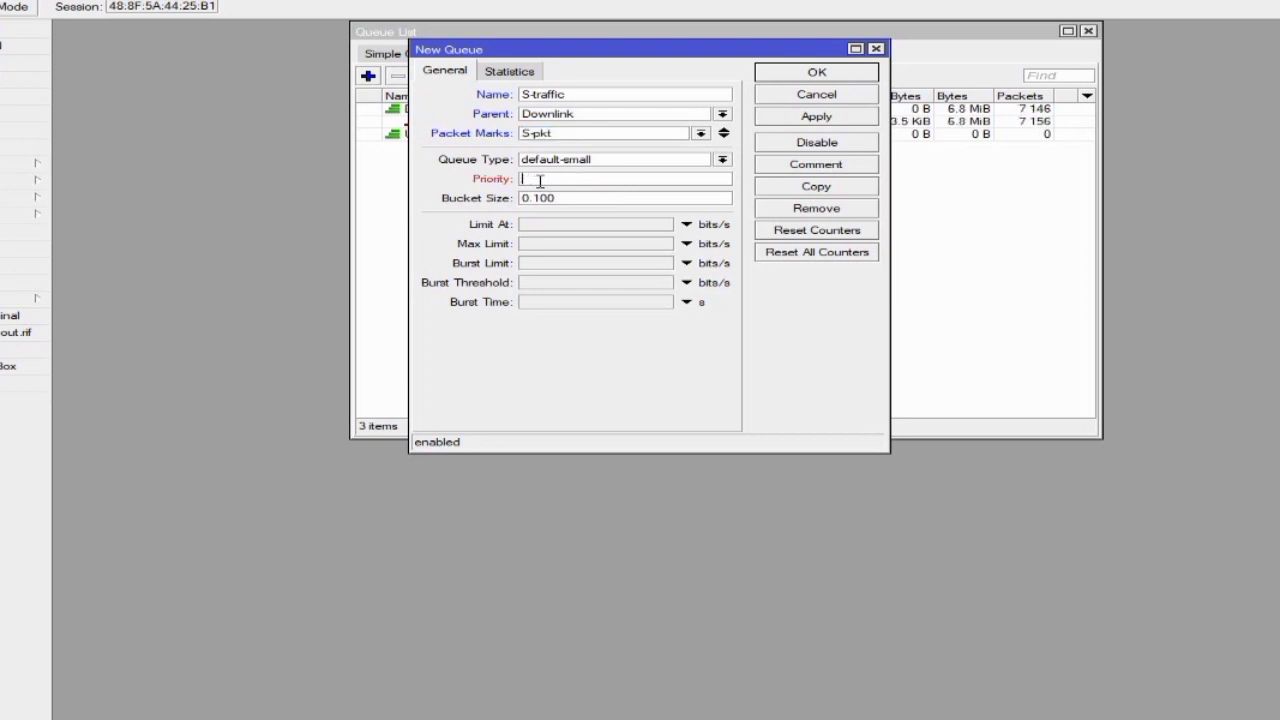
left_click(535, 244)
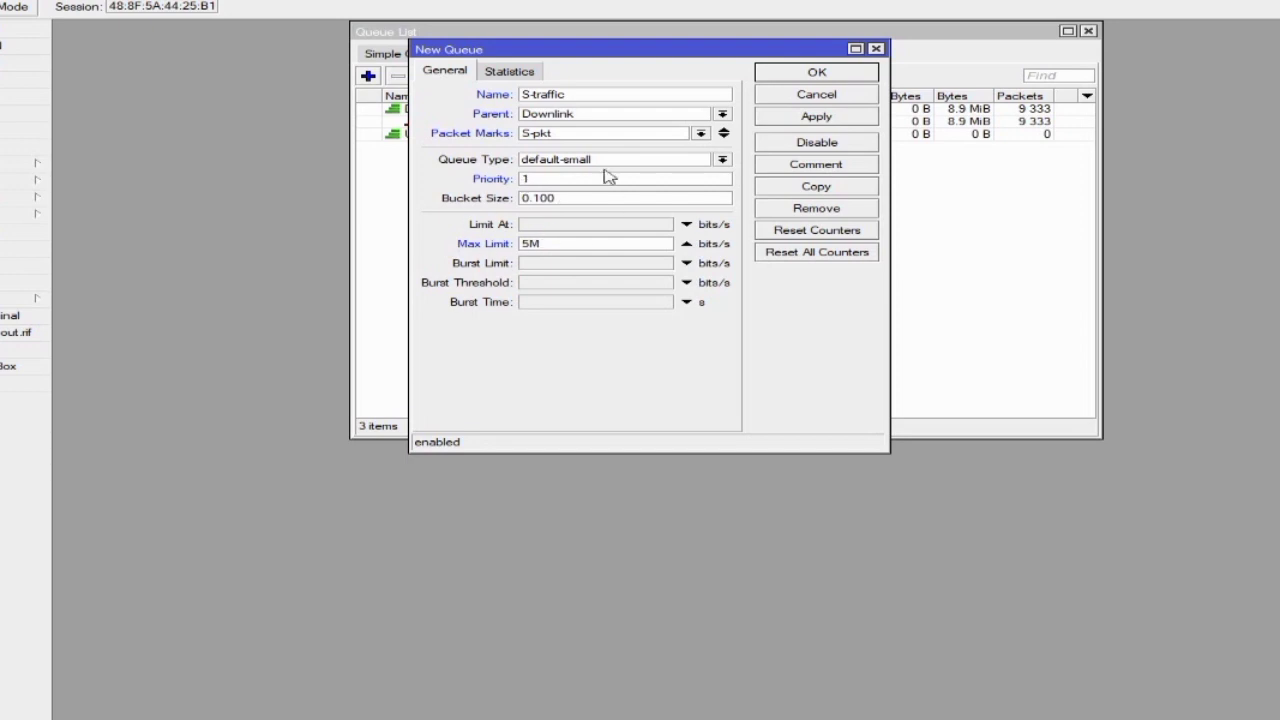
left_click(833, 118)
left_click(816, 80)
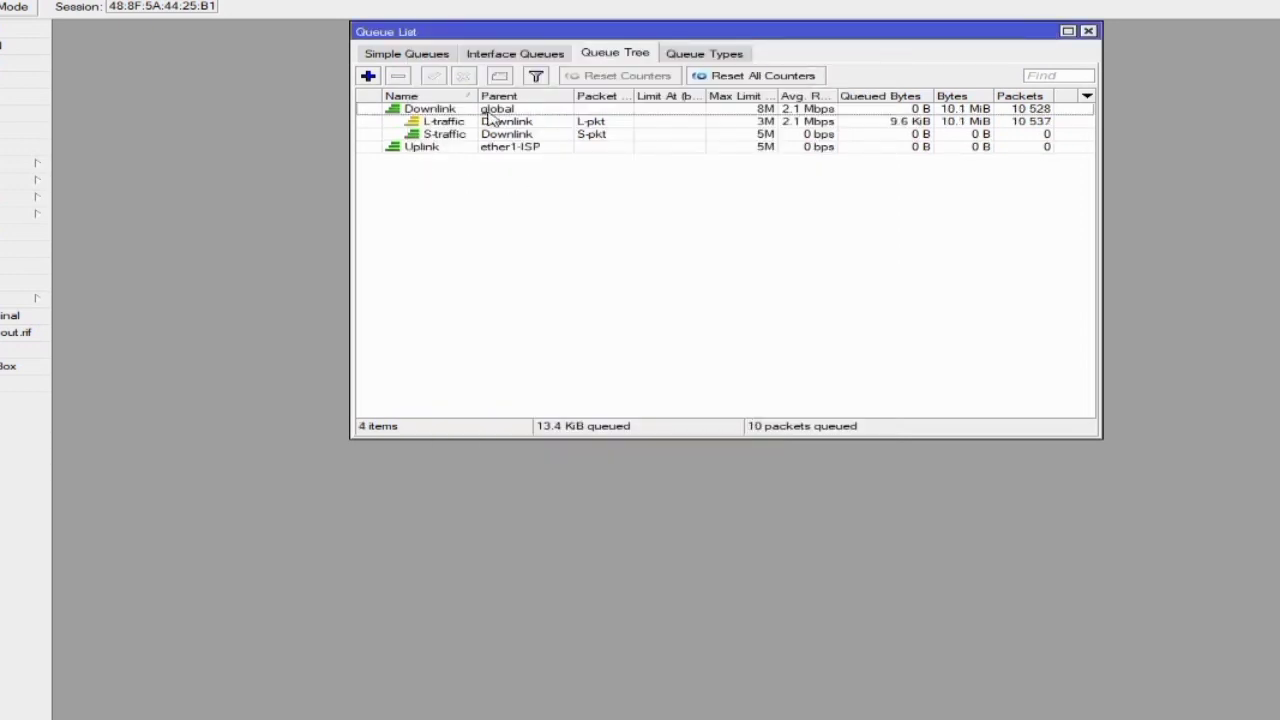
- Review the L-traffic and S-traffic queues under Downlink, reversing and restoring the list's sort order by name
left_click(565, 124)
left_click(578, 134)
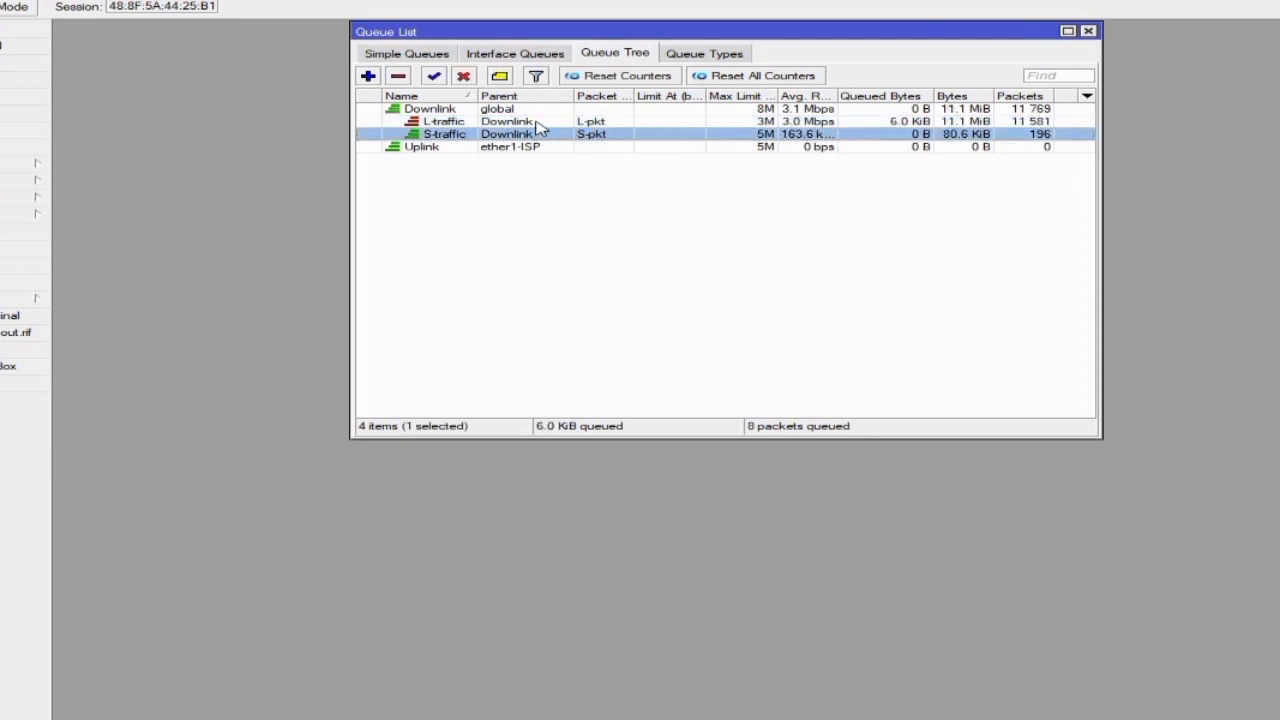
left_click(536, 122)
left_click(538, 134)
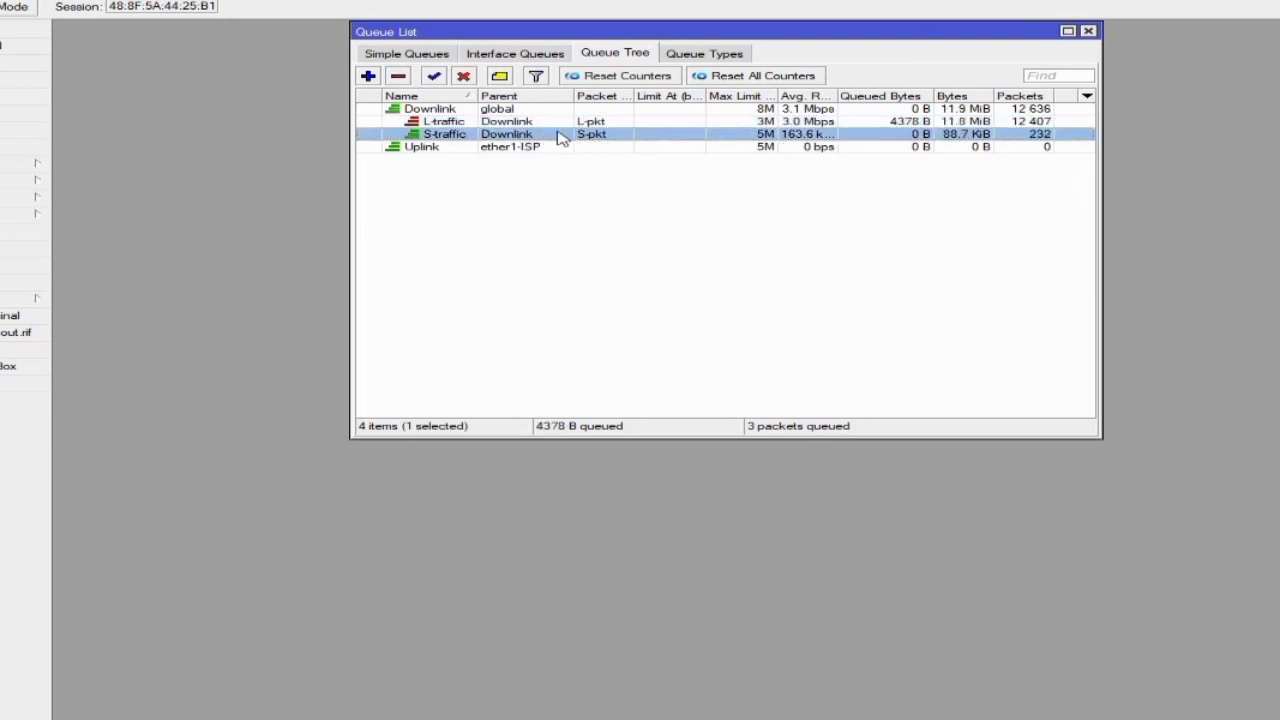
left_click(449, 97)
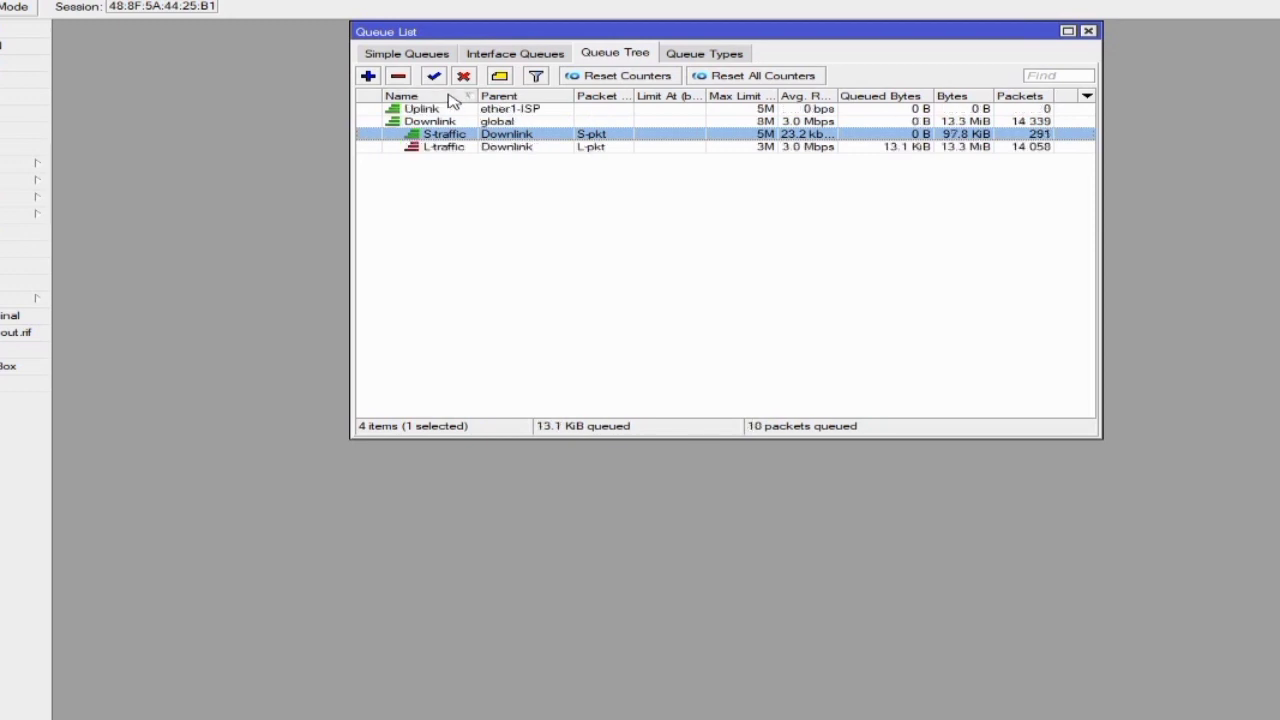
left_click(449, 97)
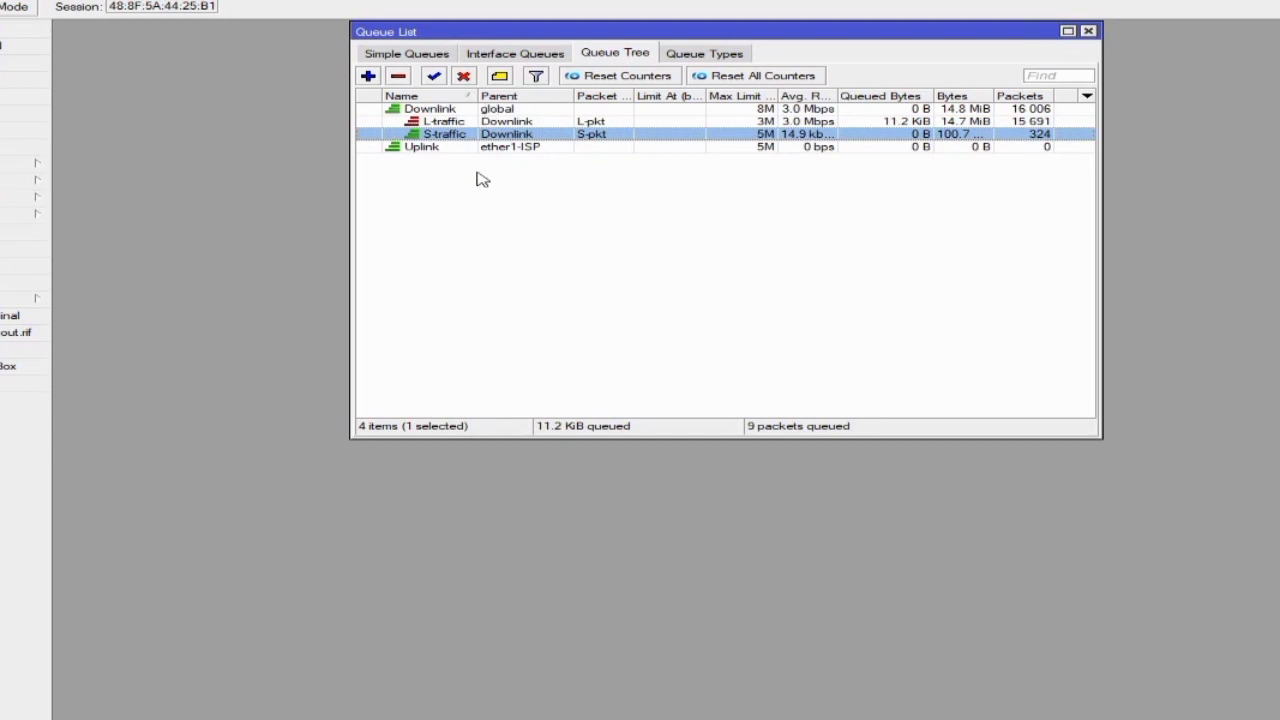
- Start a new queue tree entry and name it L-traffic UP
left_click(368, 76)
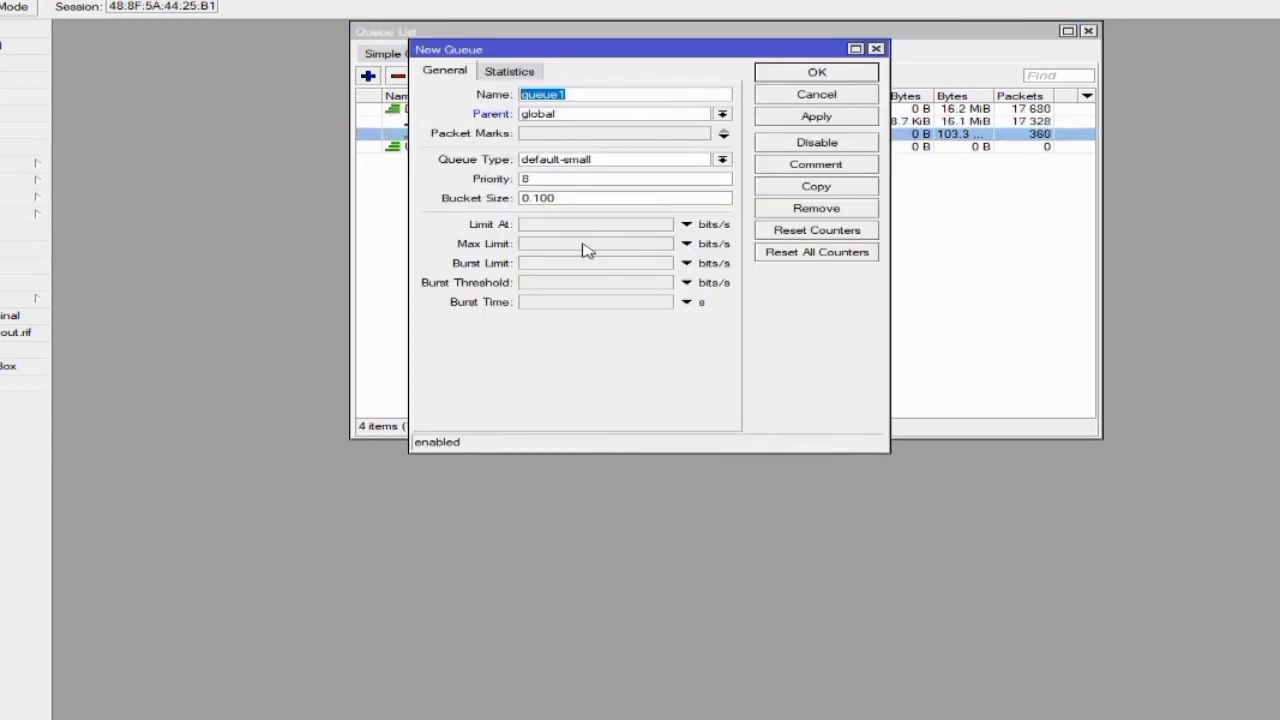
key("BackSpace")
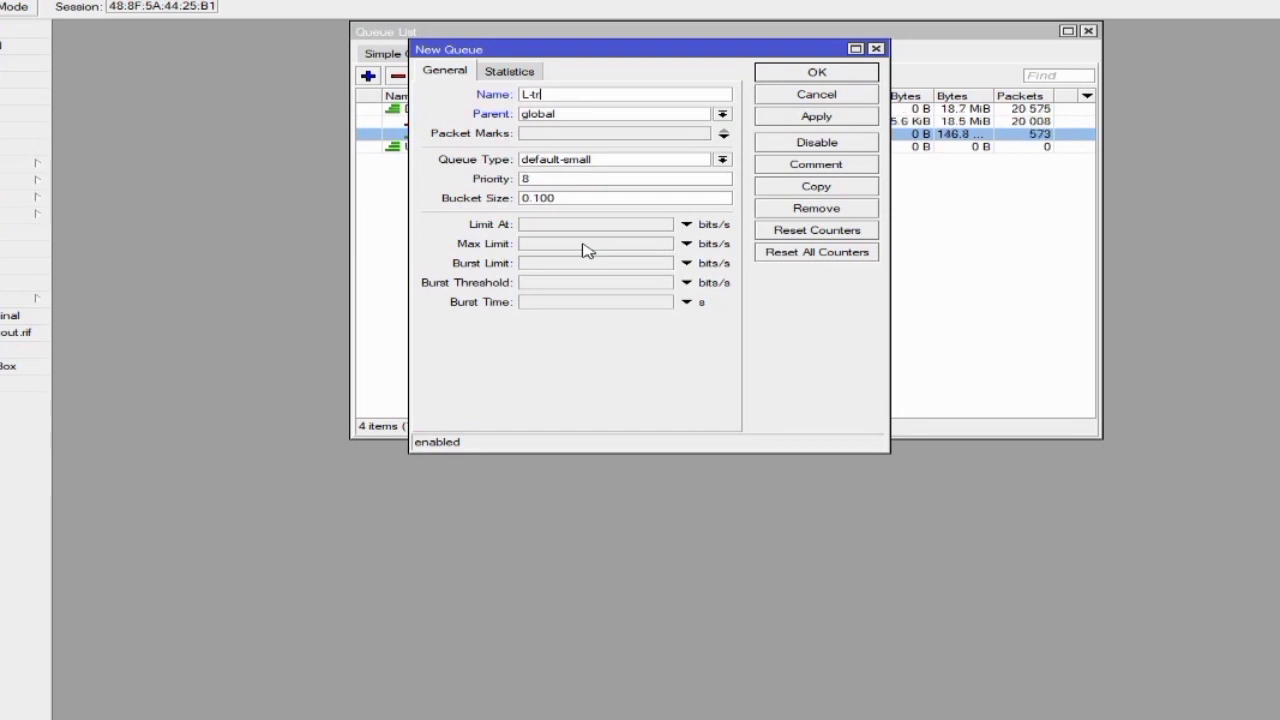
type("i")
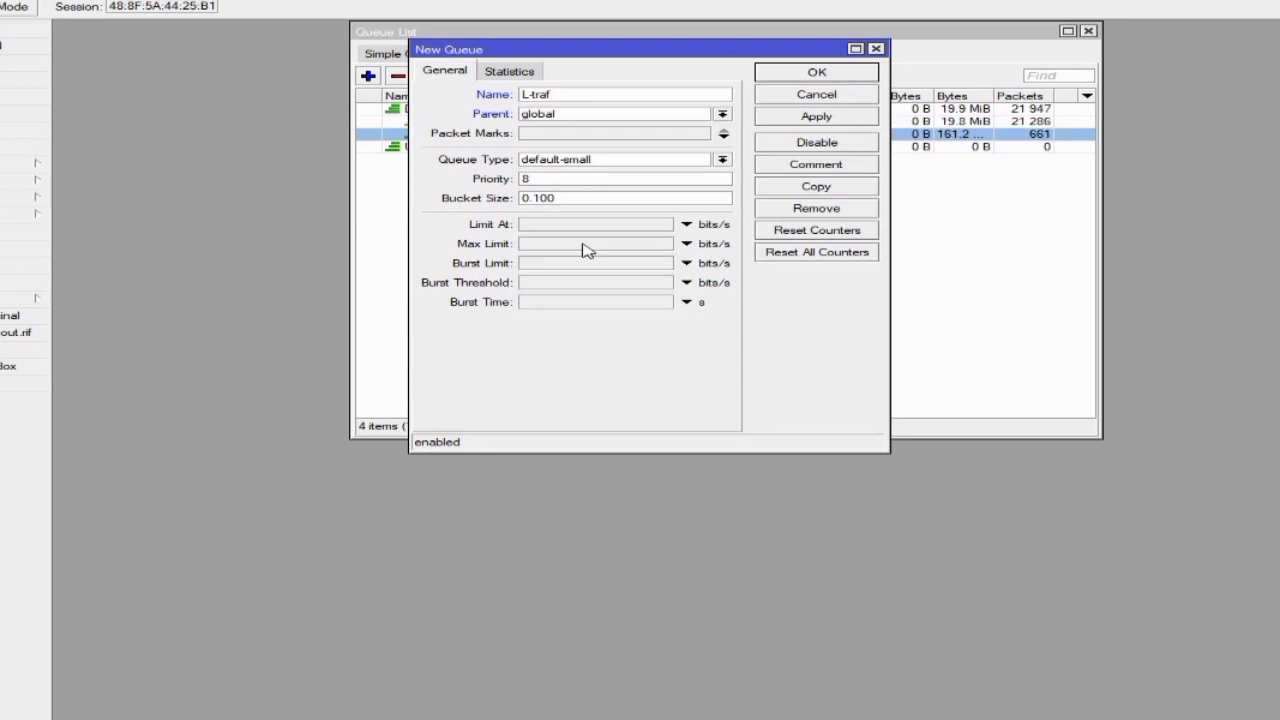
type("ic")
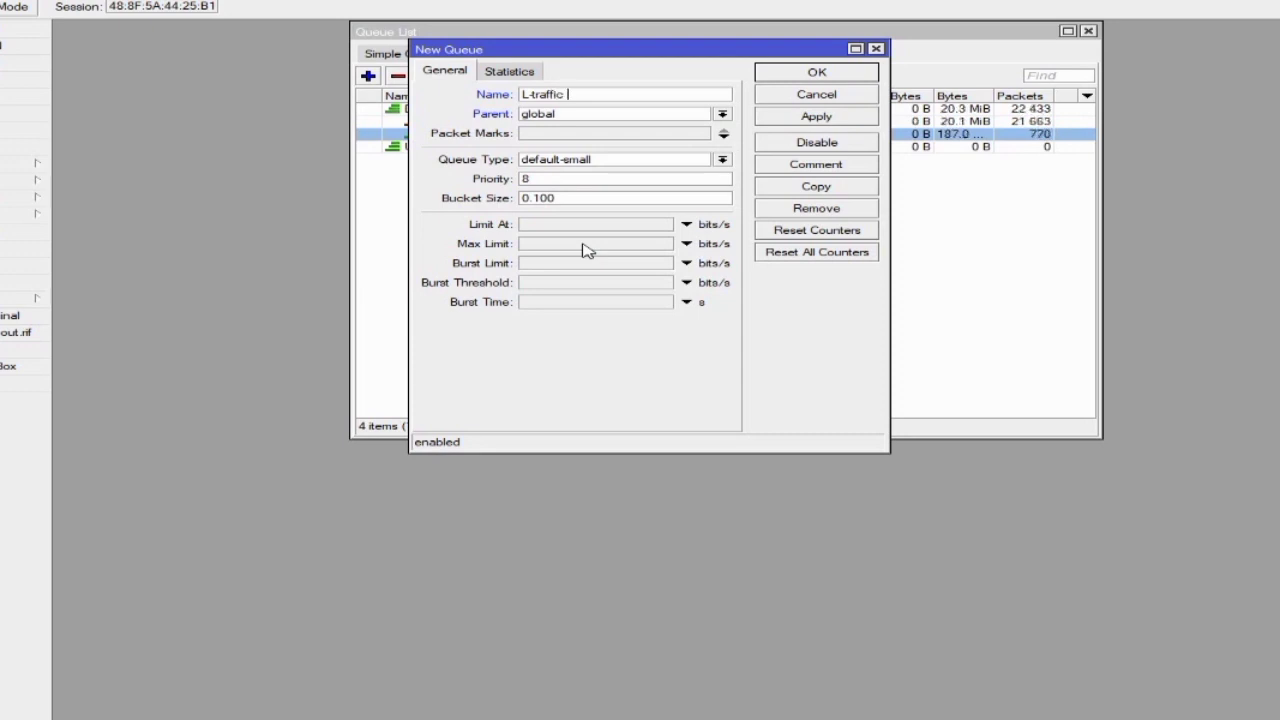
type(" UP")
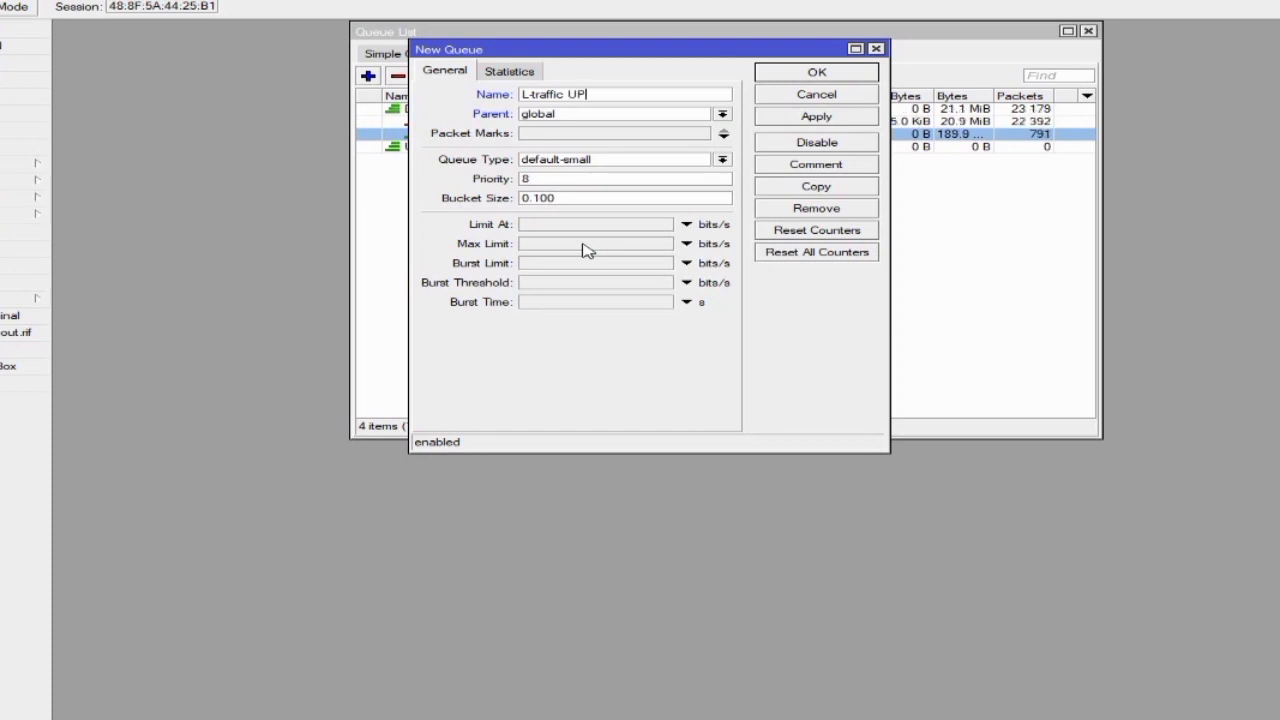
- Assign the L-traffic UP queue to the parent Uplink with the packet mark L-pkt
left_click(618, 118)
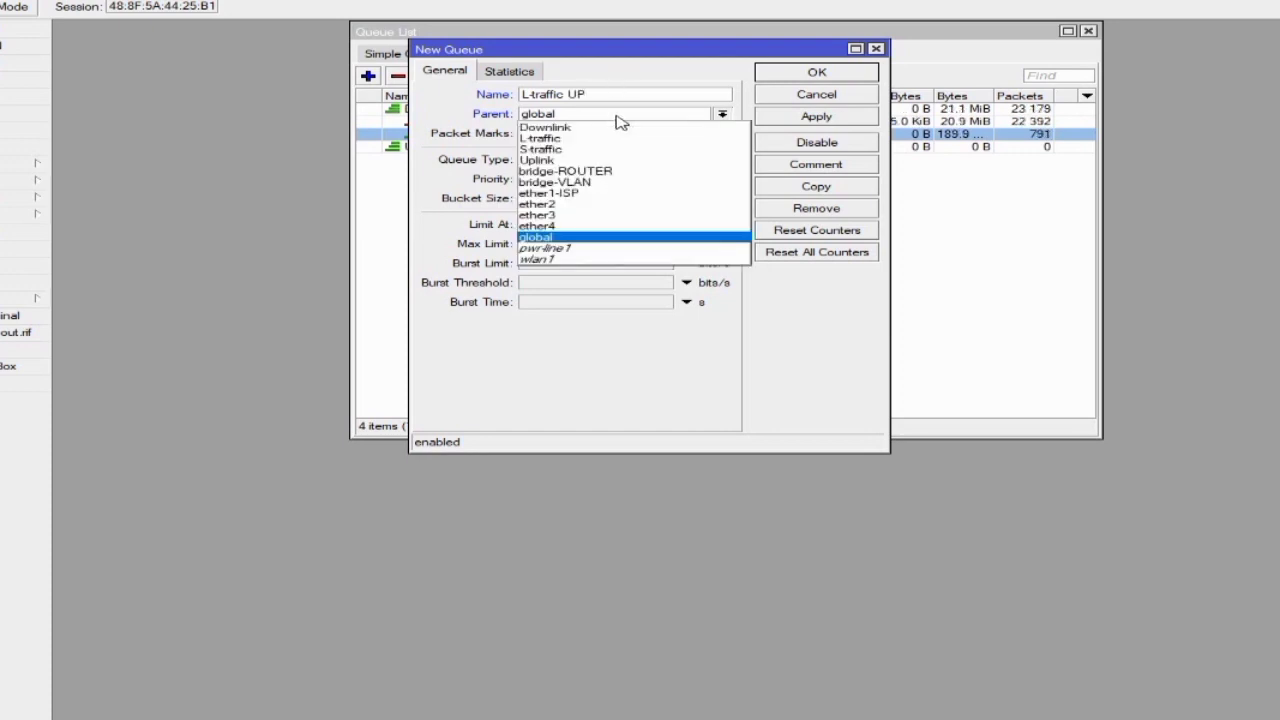
left_click(580, 160)
left_click(564, 134)
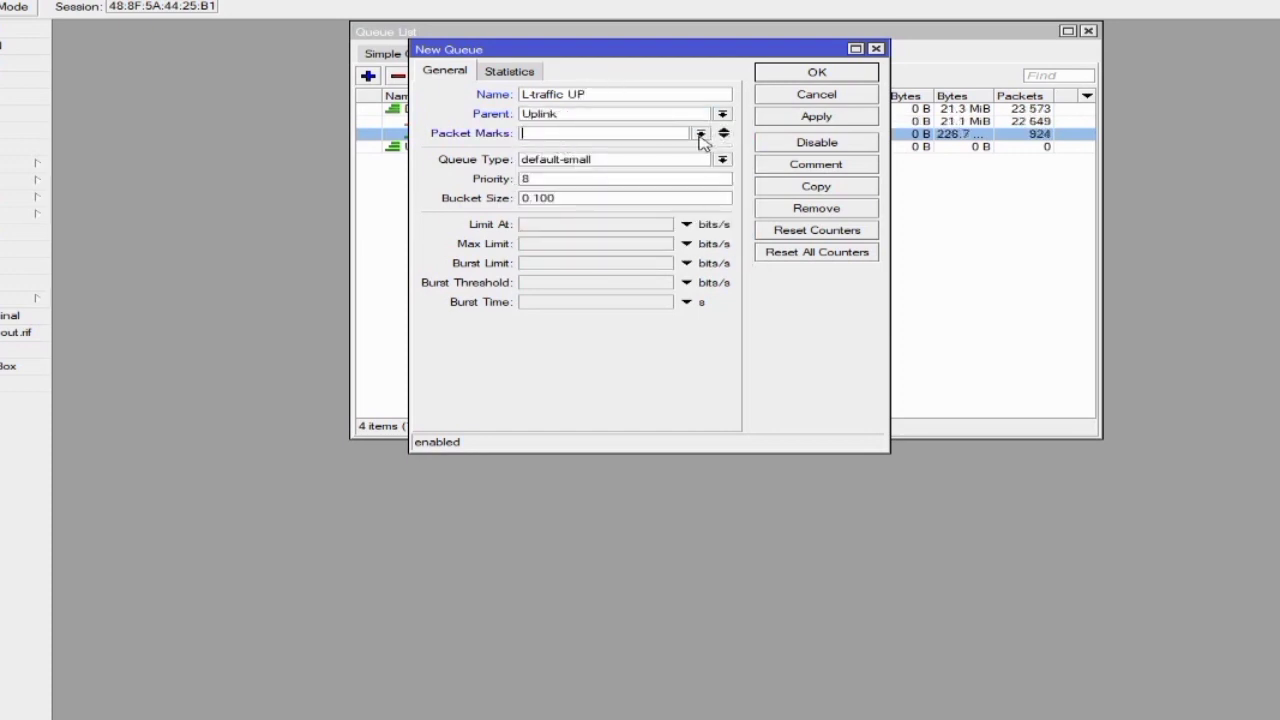
left_click(700, 134)
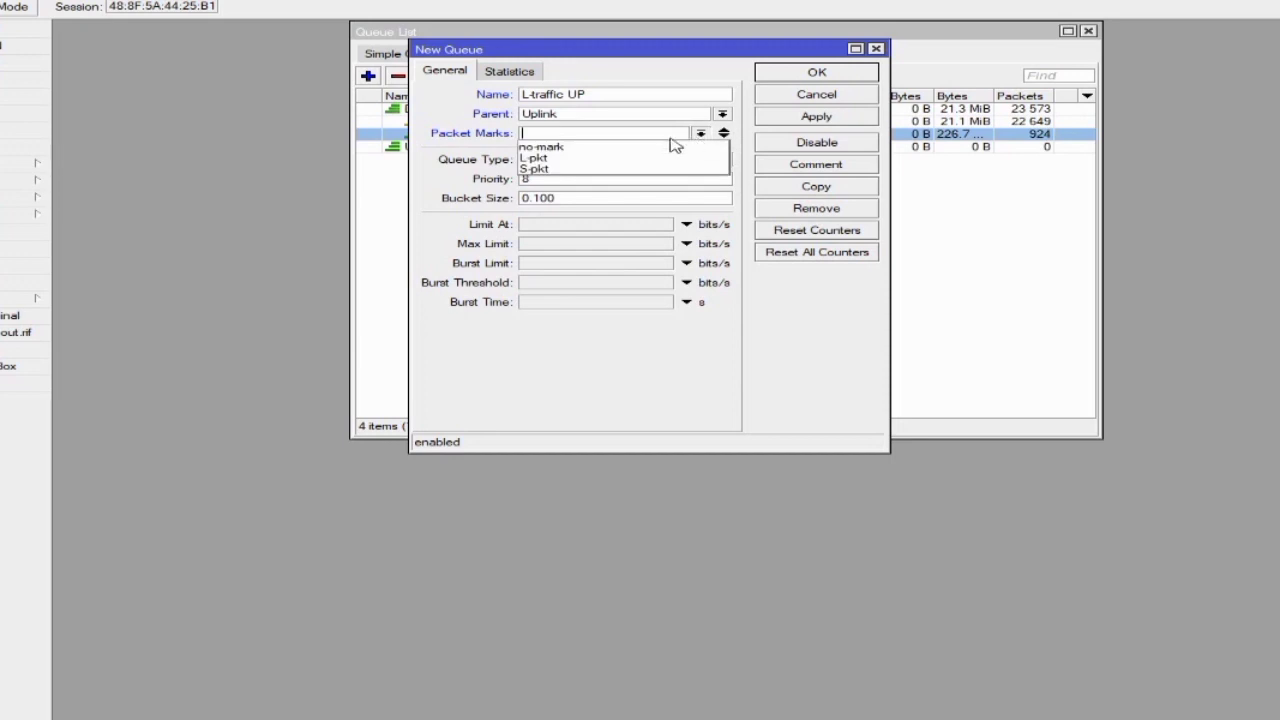
left_click(600, 158)
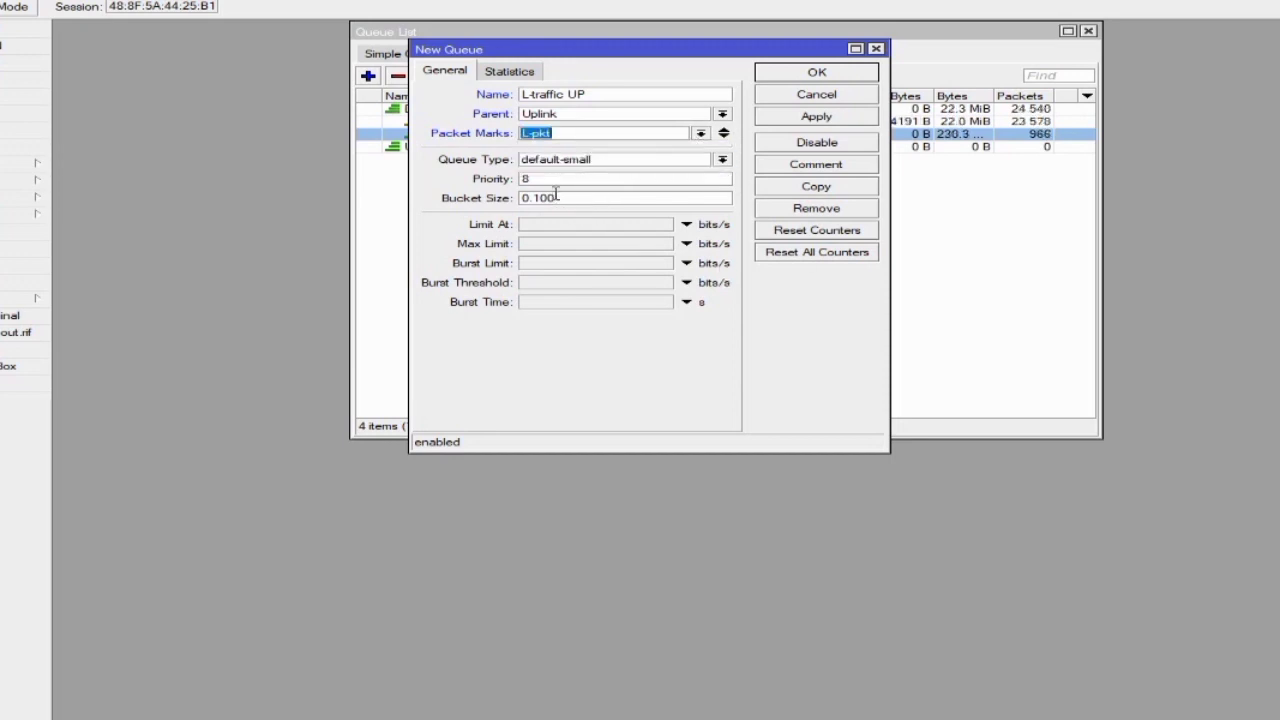
- Set the L-traffic UP queue's max limit to 2M and save the entry
left_click(546, 245)
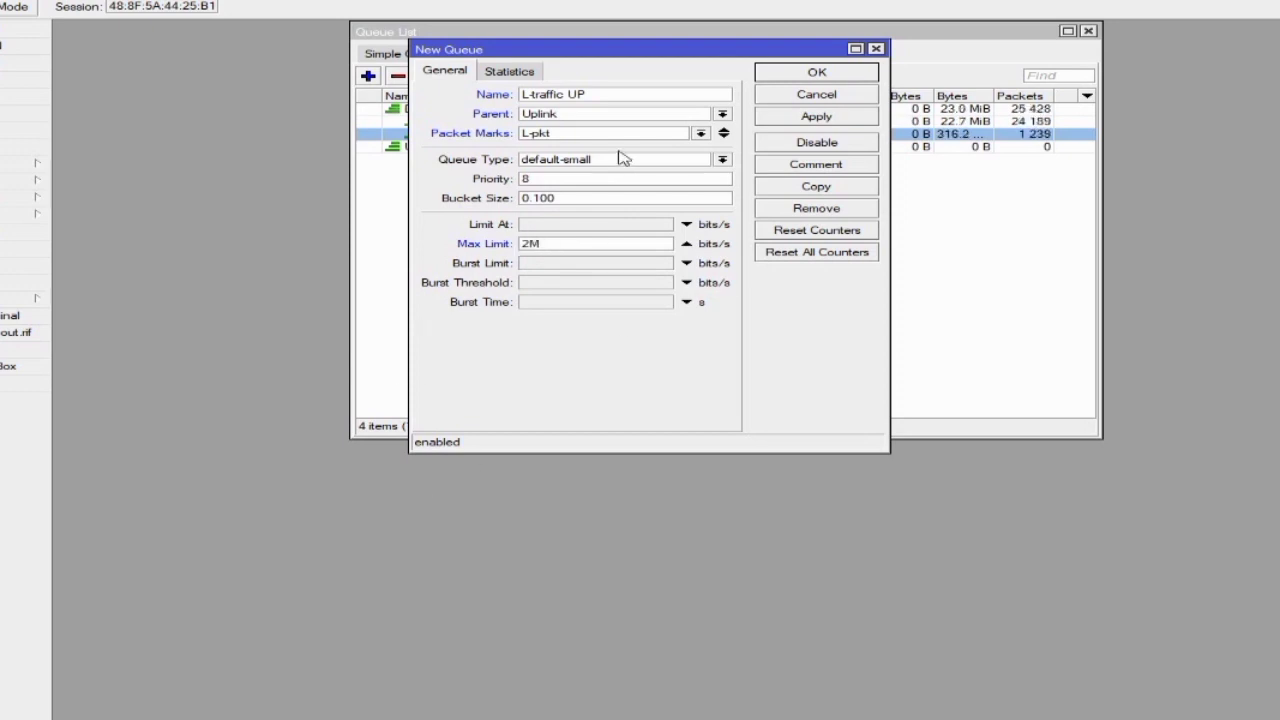
left_click(782, 118)
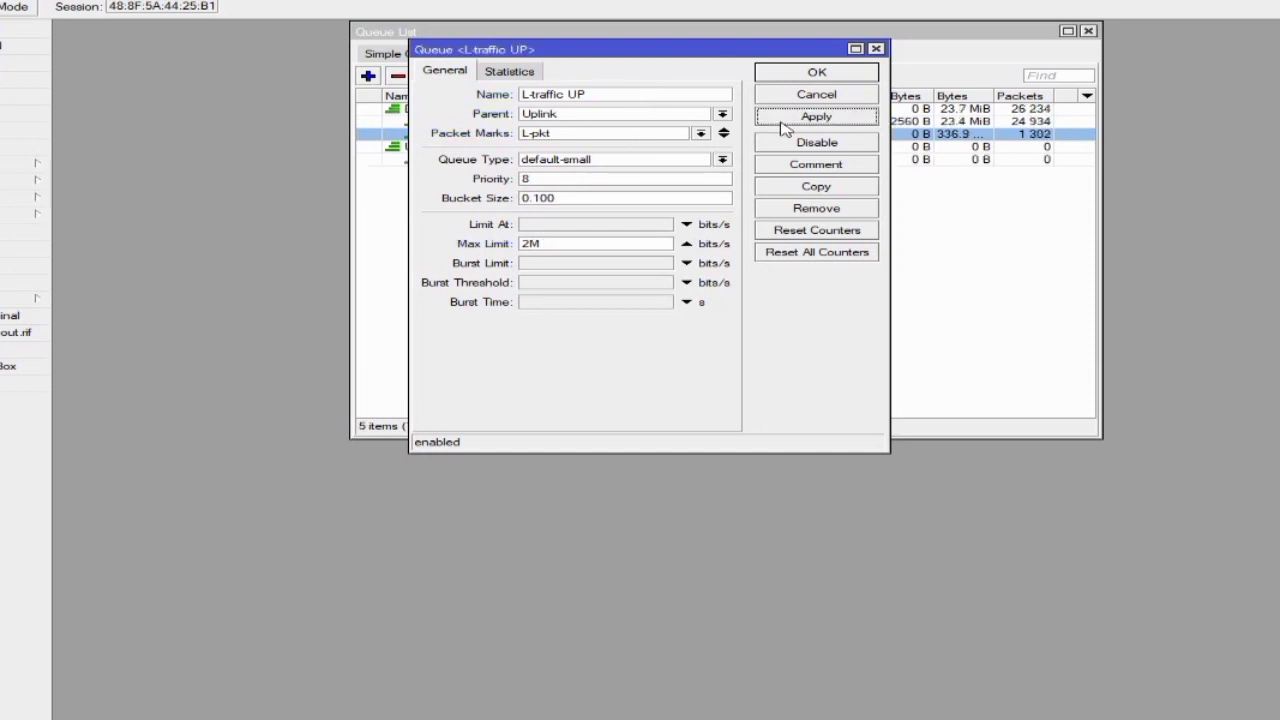
left_click(786, 76)
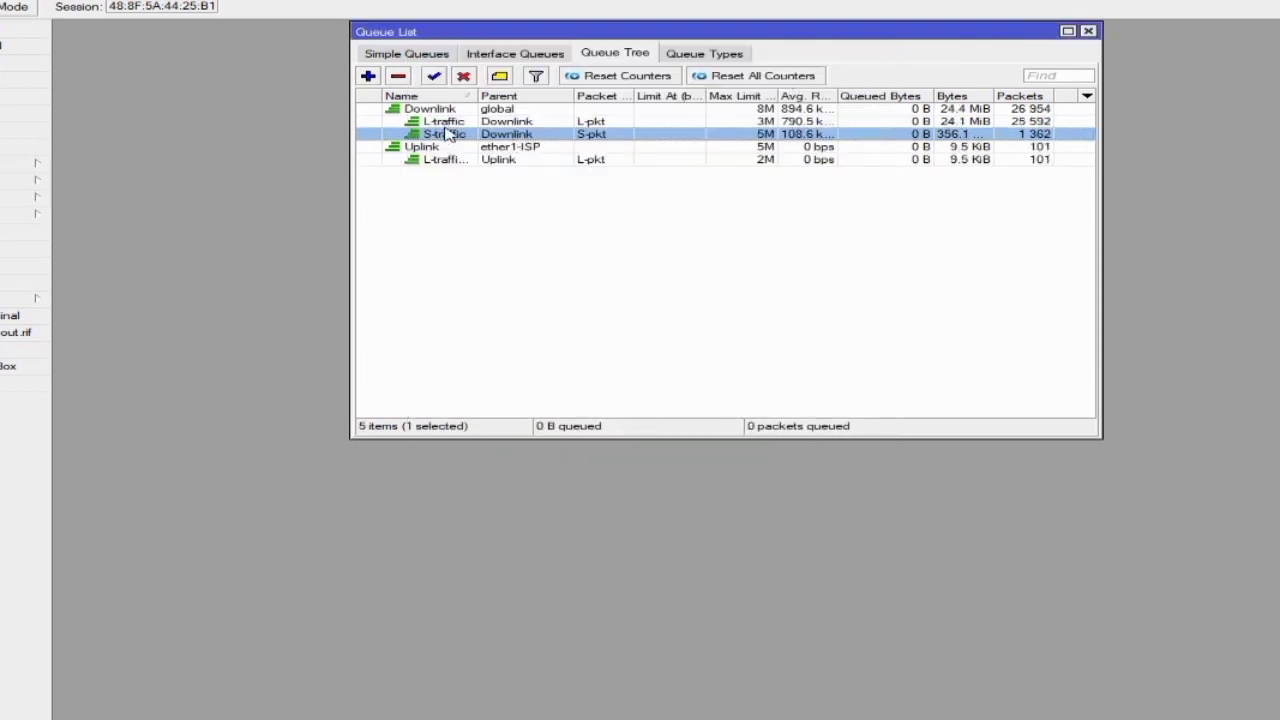
- Start another queue tree entry and name it S-traffic UP
left_click(368, 76)
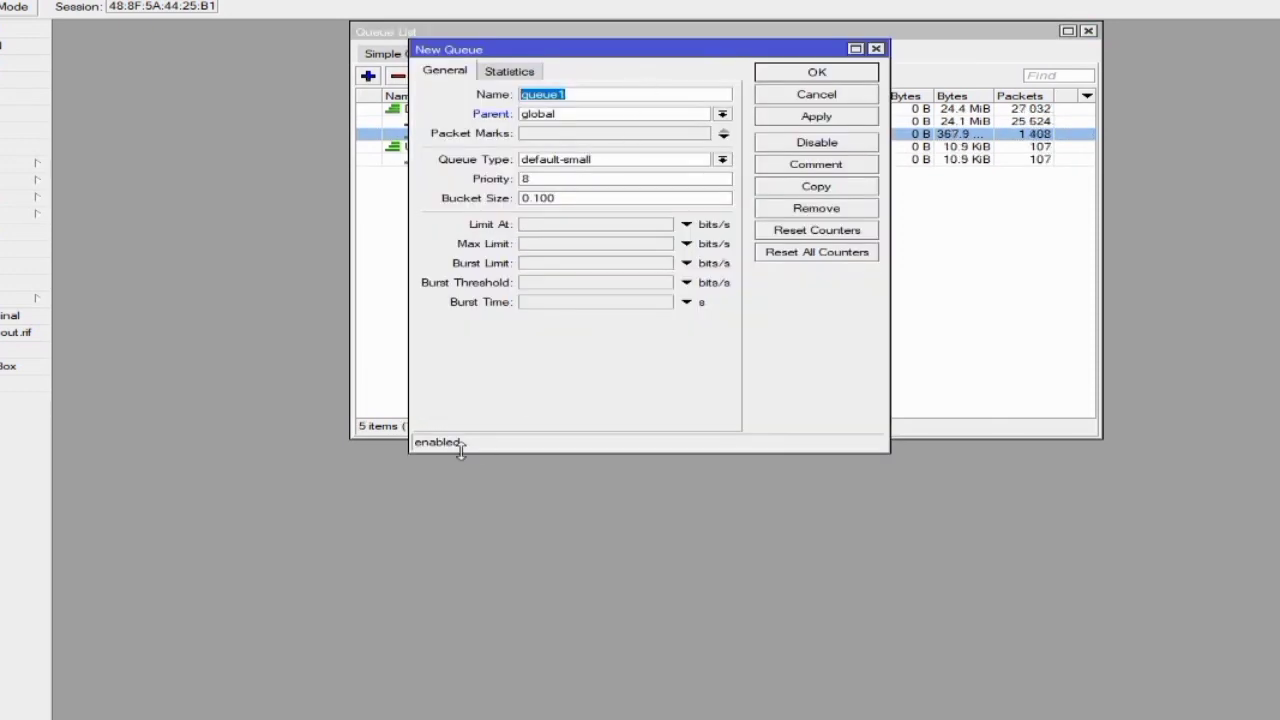
key("BackSpace")
type("S")
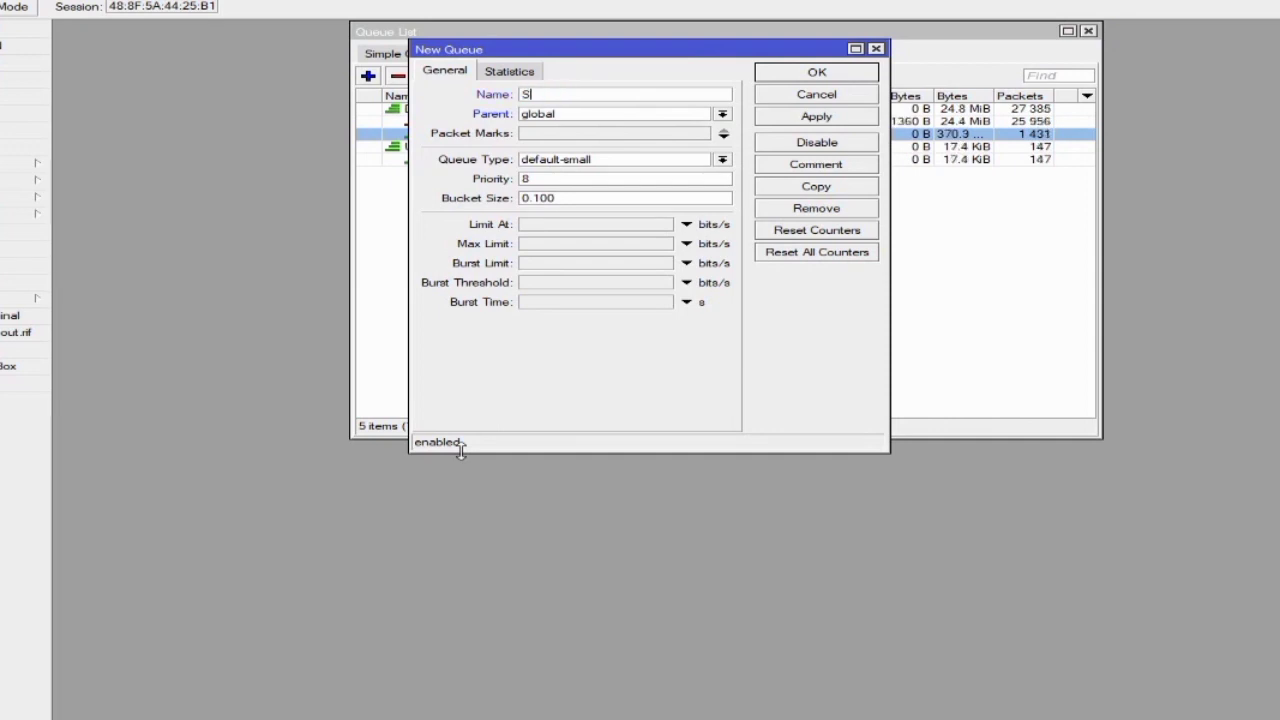
type("-")
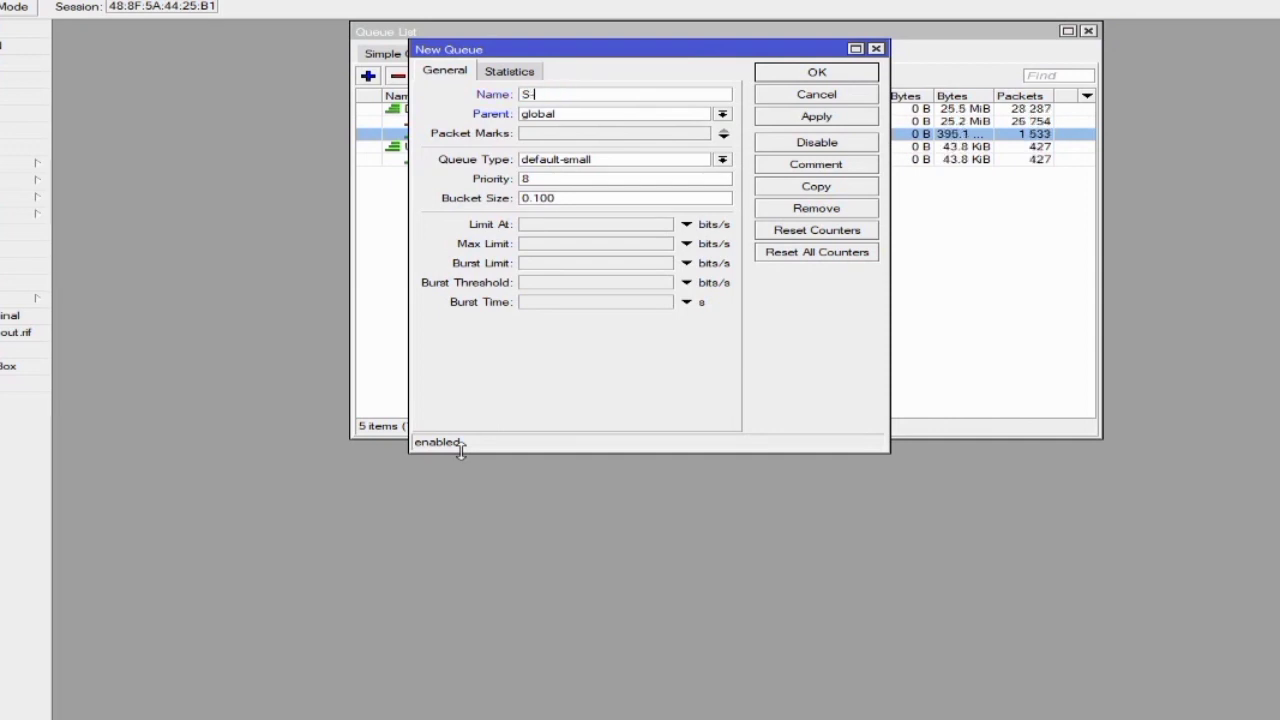
type("traffic")
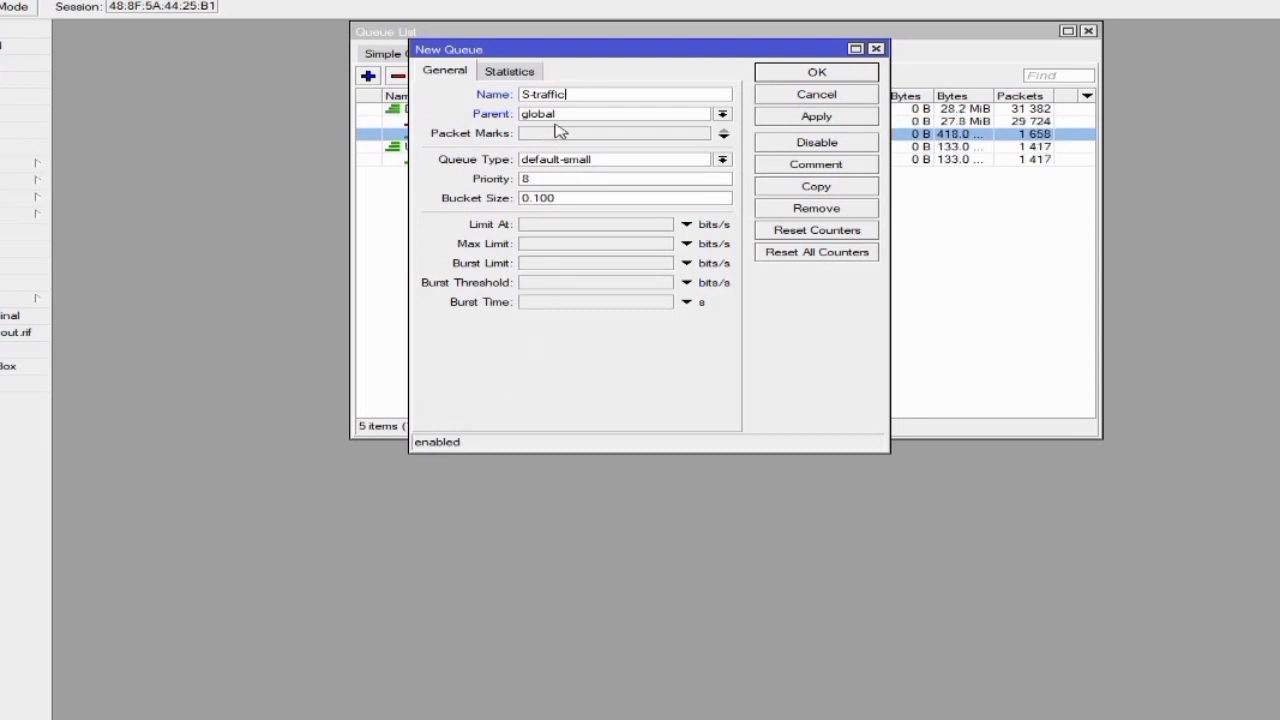
type("P")
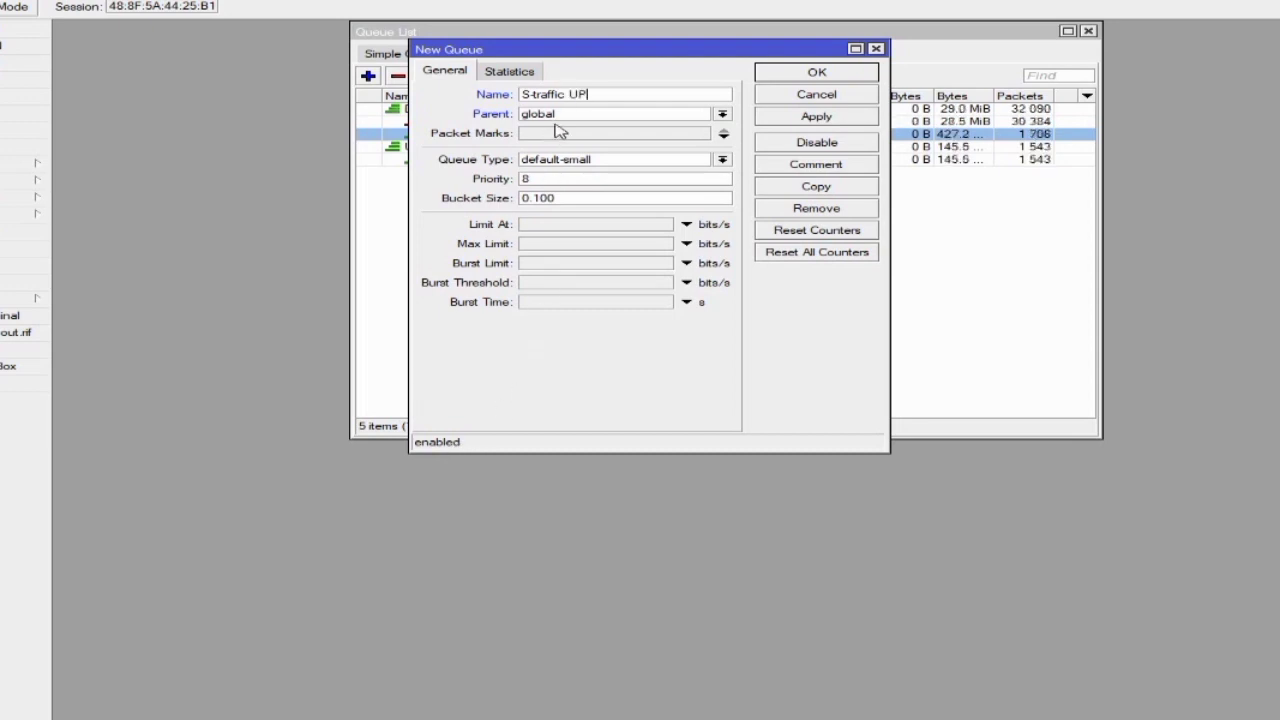
- Assign the S-traffic UP queue to the parent Uplink with the packet mark S-pkt
left_click(580, 114)
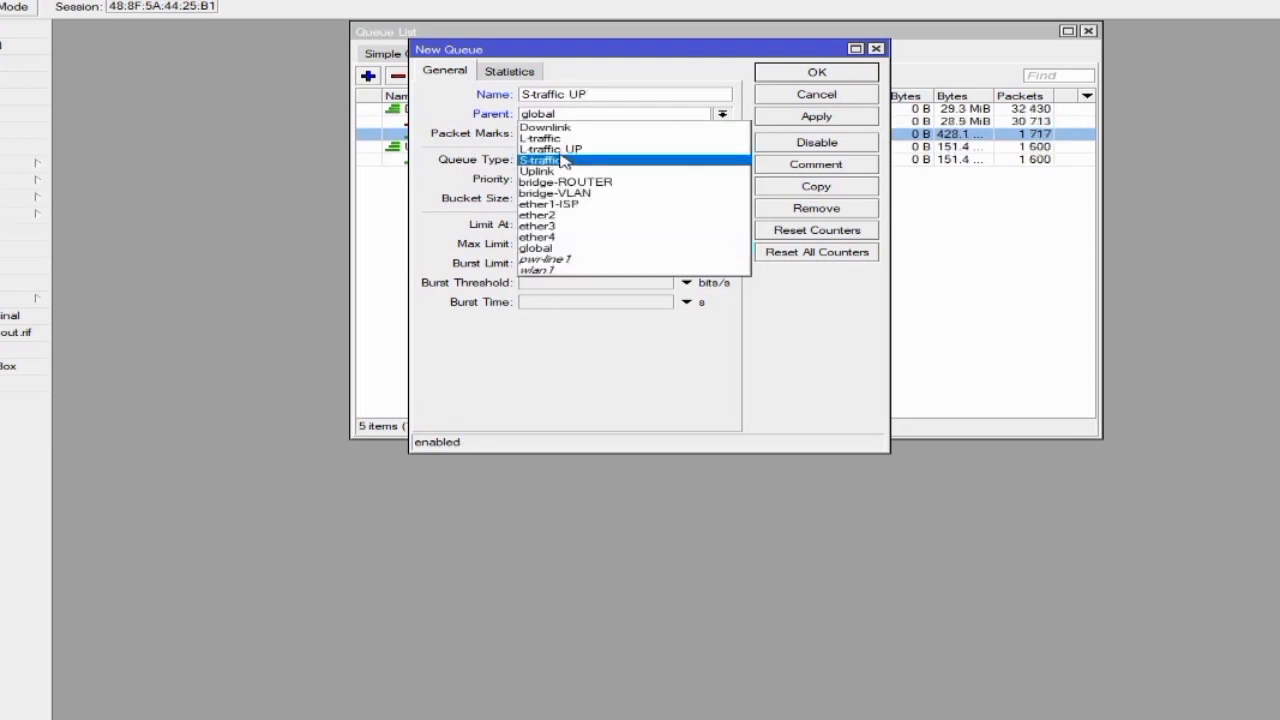
left_click(558, 172)
left_click(677, 134)
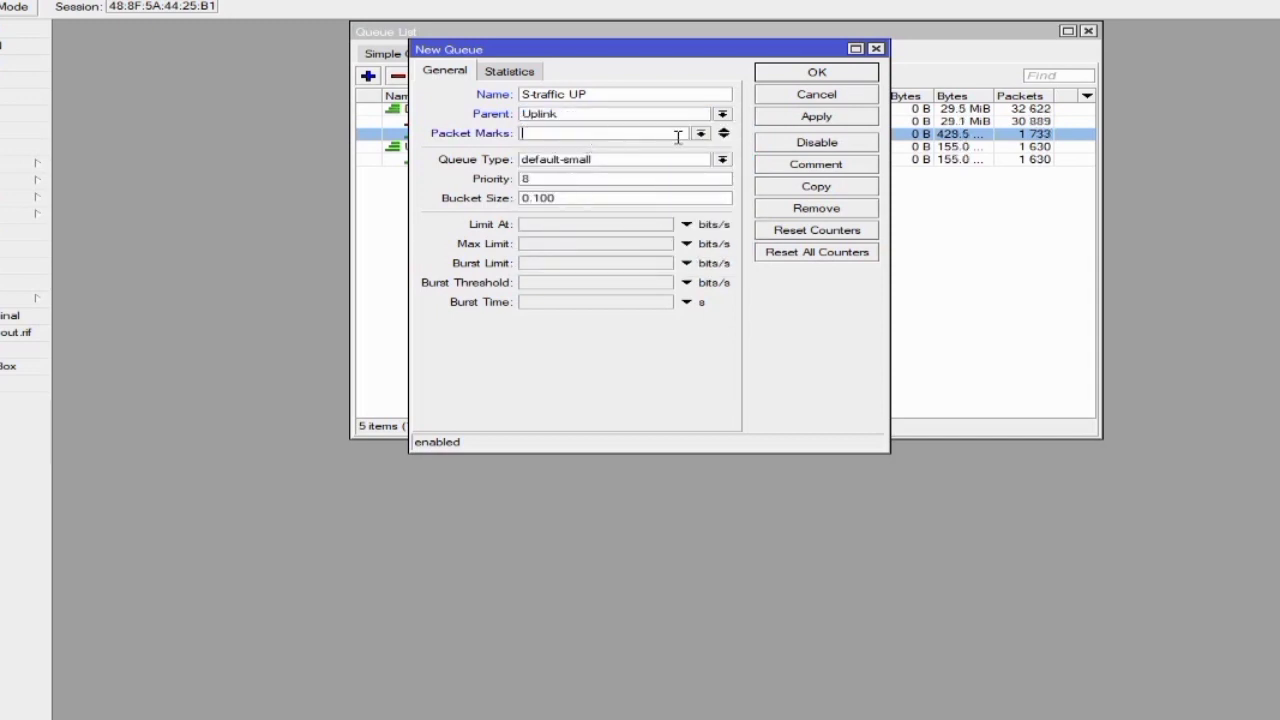
left_click(700, 134)
left_click(629, 166)
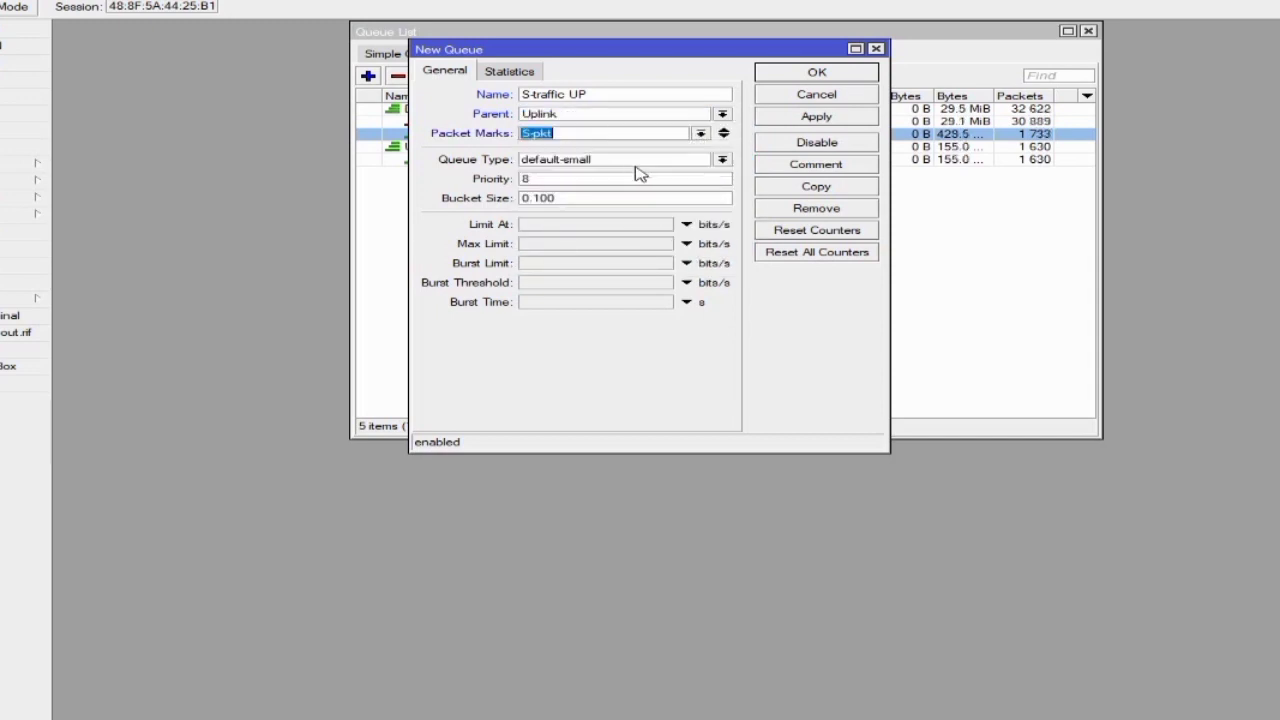
- Give the S-traffic UP queue priority 1 and a max limit of 3M, and save it
left_click(583, 179)
key("BackSpace")
type("1")
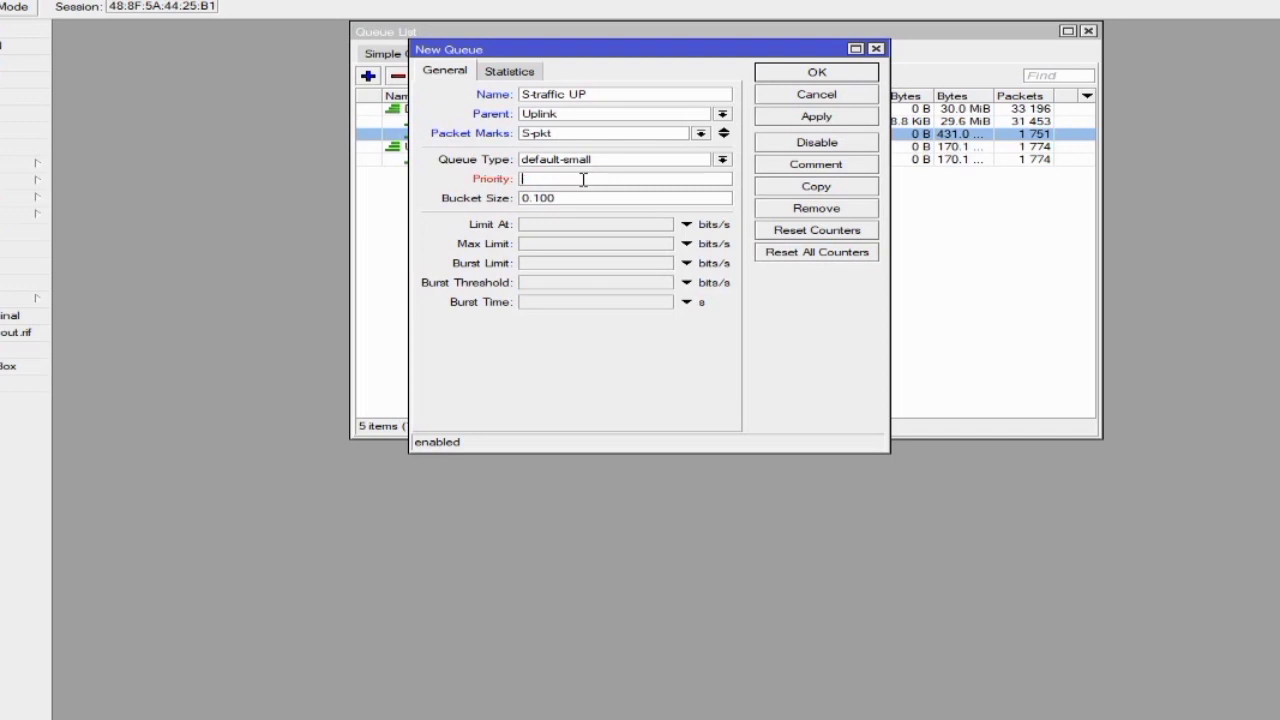
left_click(530, 245)
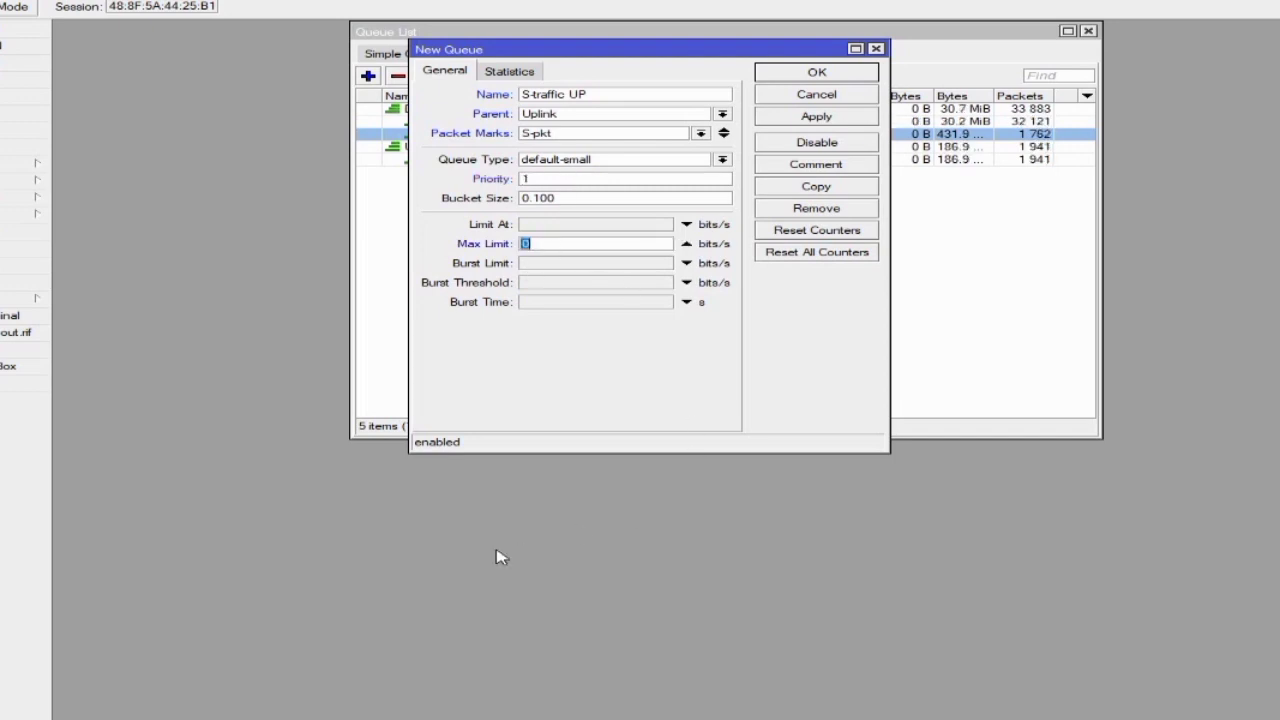
type("3M")
left_click(840, 118)
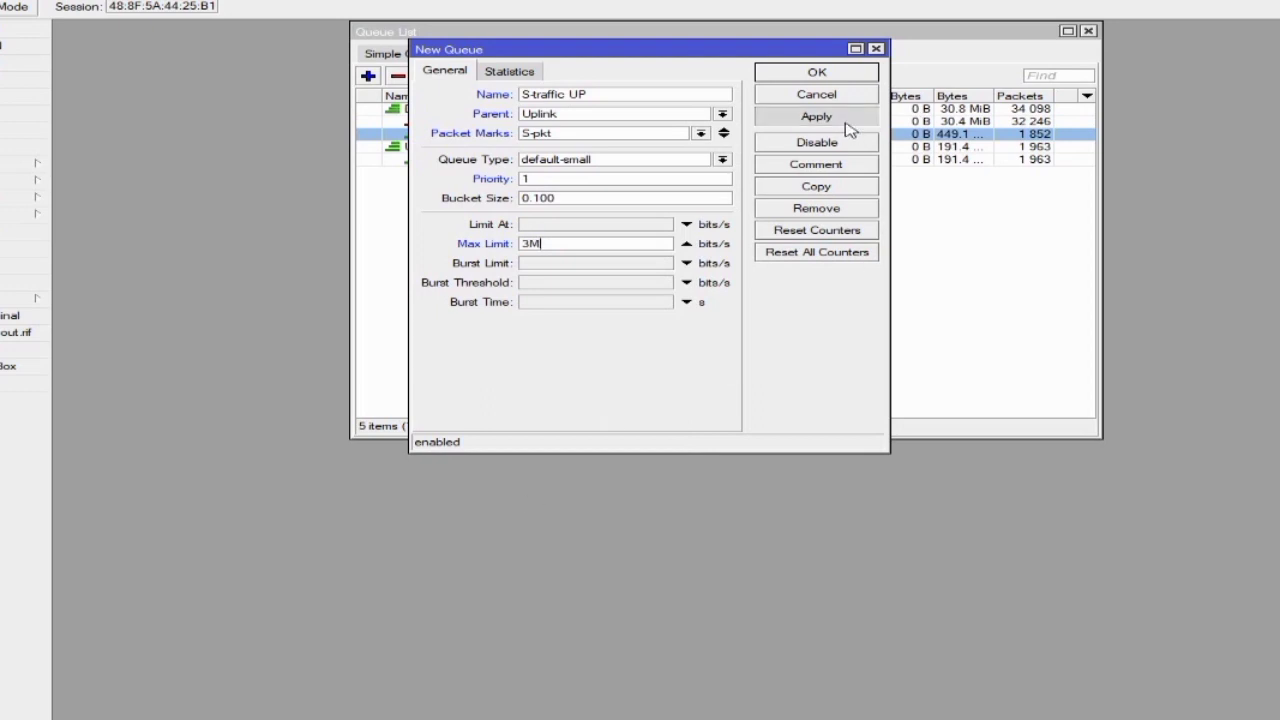
left_click(814, 72)
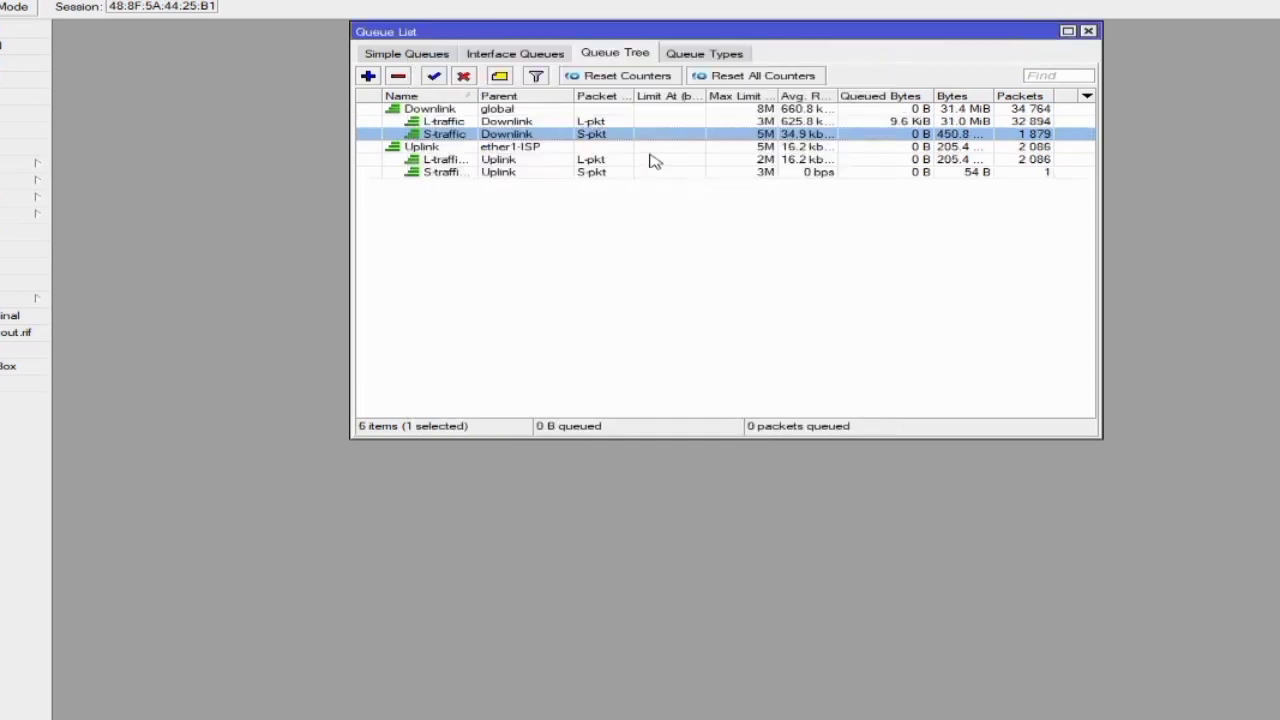
- Review the Uplink queue and its child queues in the queue tree, along with the S-traffic entry under Downlink
left_click(560, 172)
left_click(562, 147)
left_click(564, 159)
left_click(566, 172)
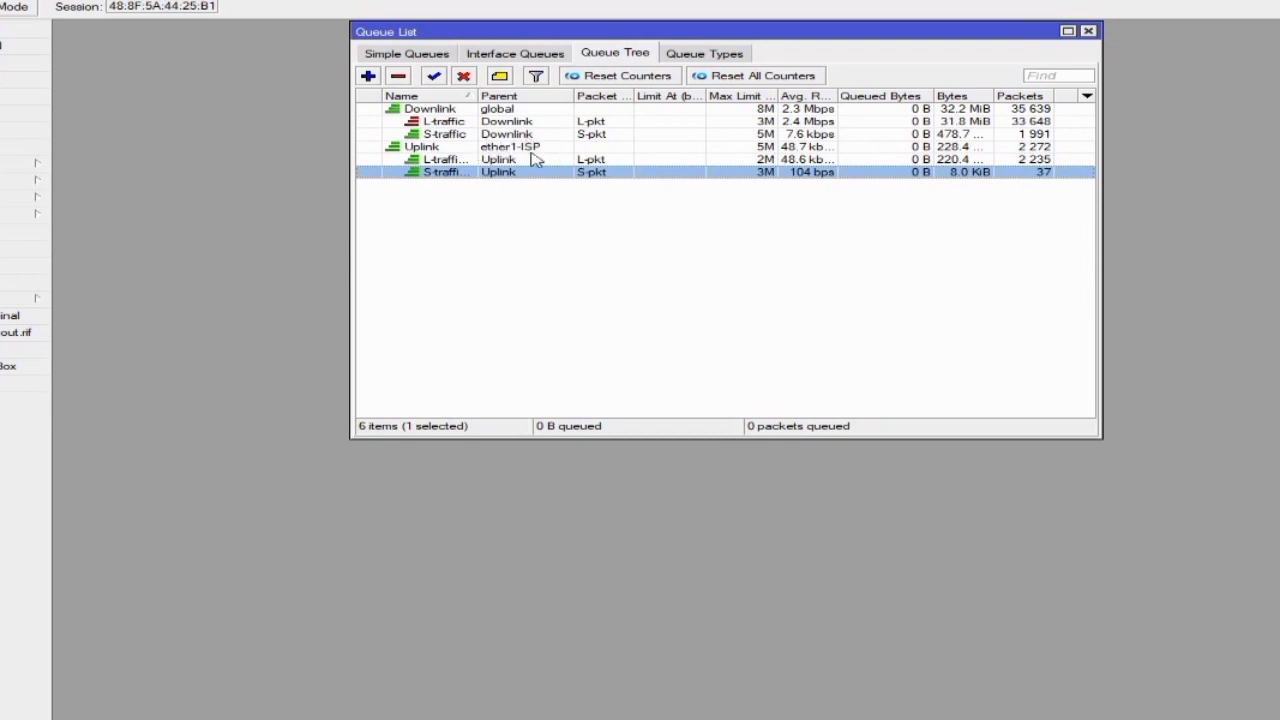
left_click(535, 147)
left_click(535, 136)
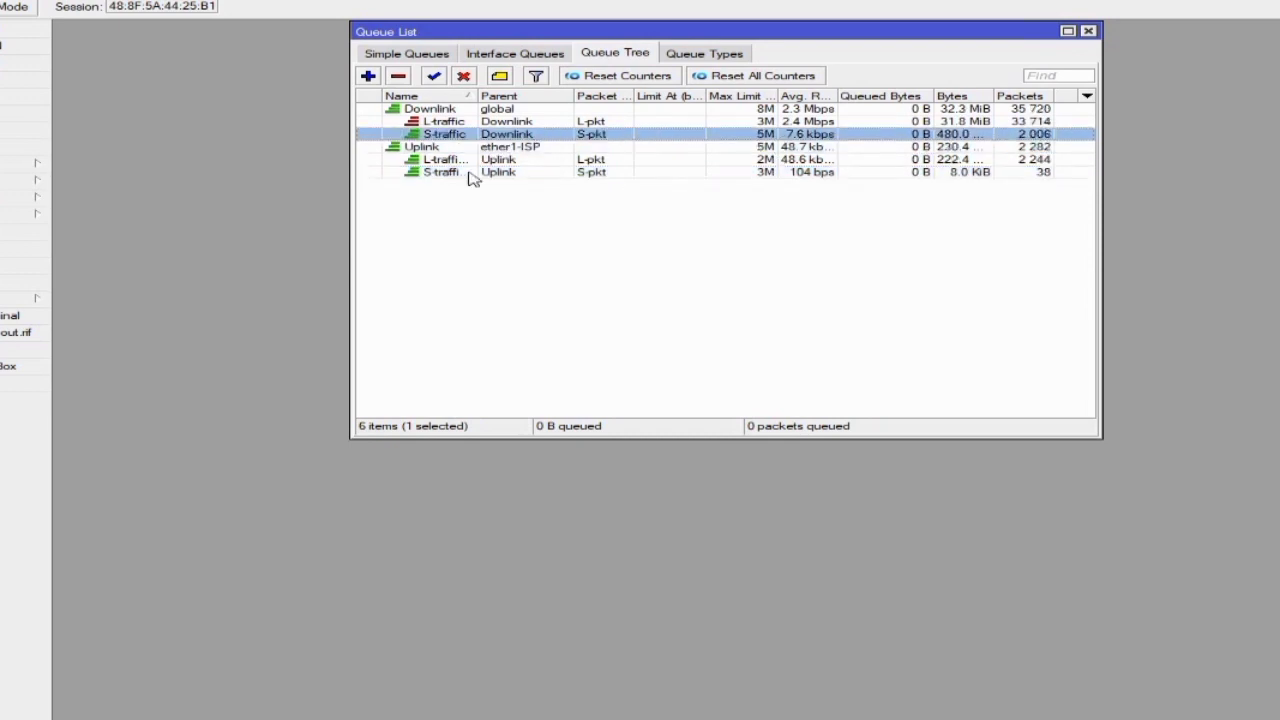
- Start a new simple queue and name it ALL BANDWIDH
left_click(408, 53)
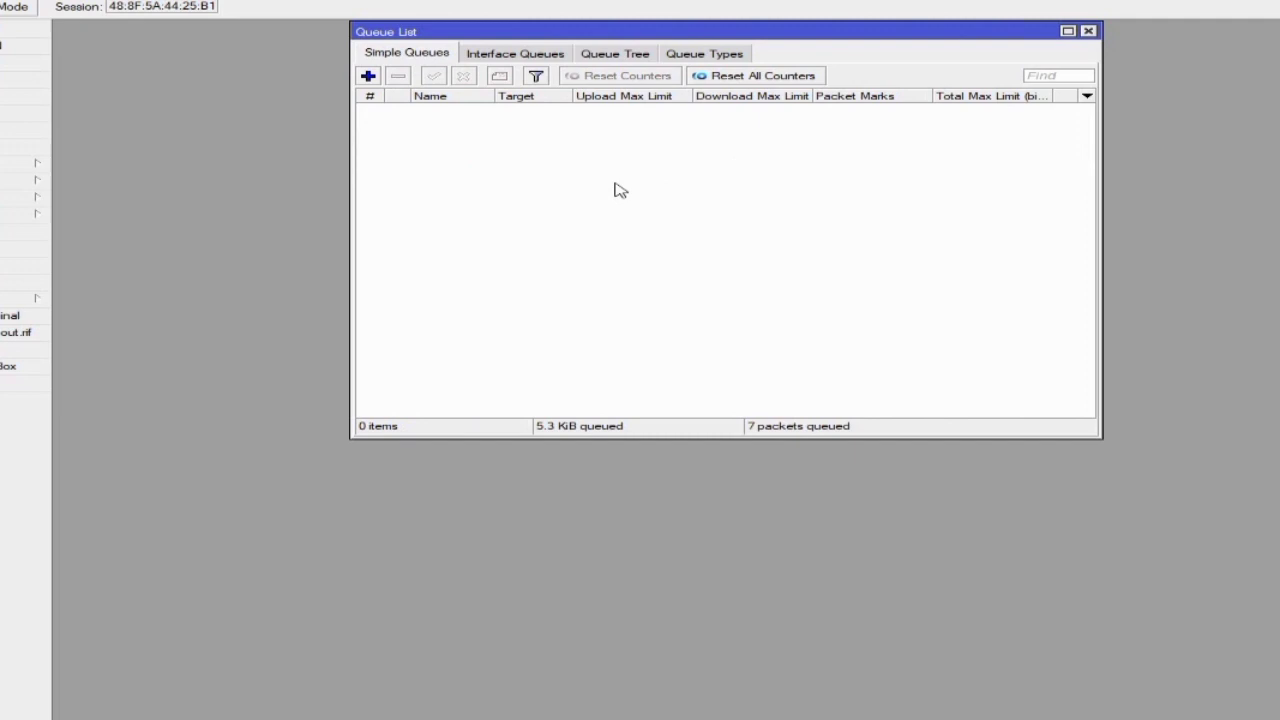
left_click(367, 76)
left_click_drag(277, 128, 585, 29)
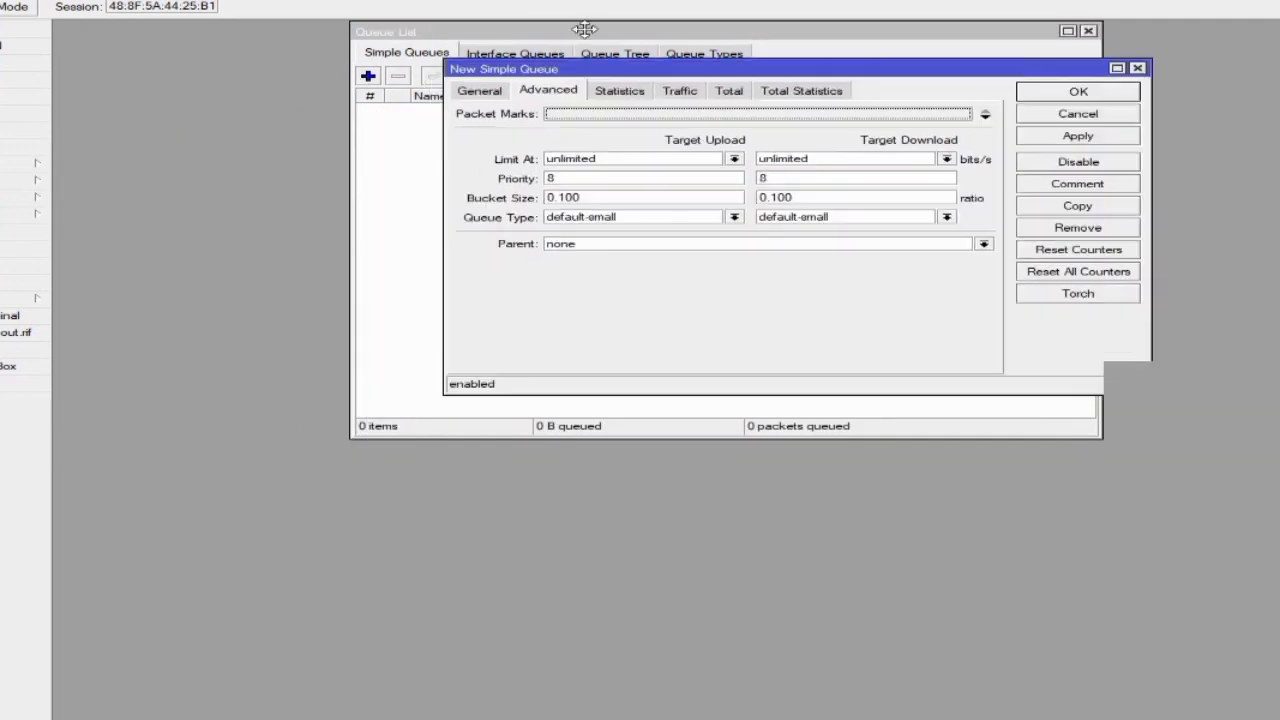
left_click(452, 58)
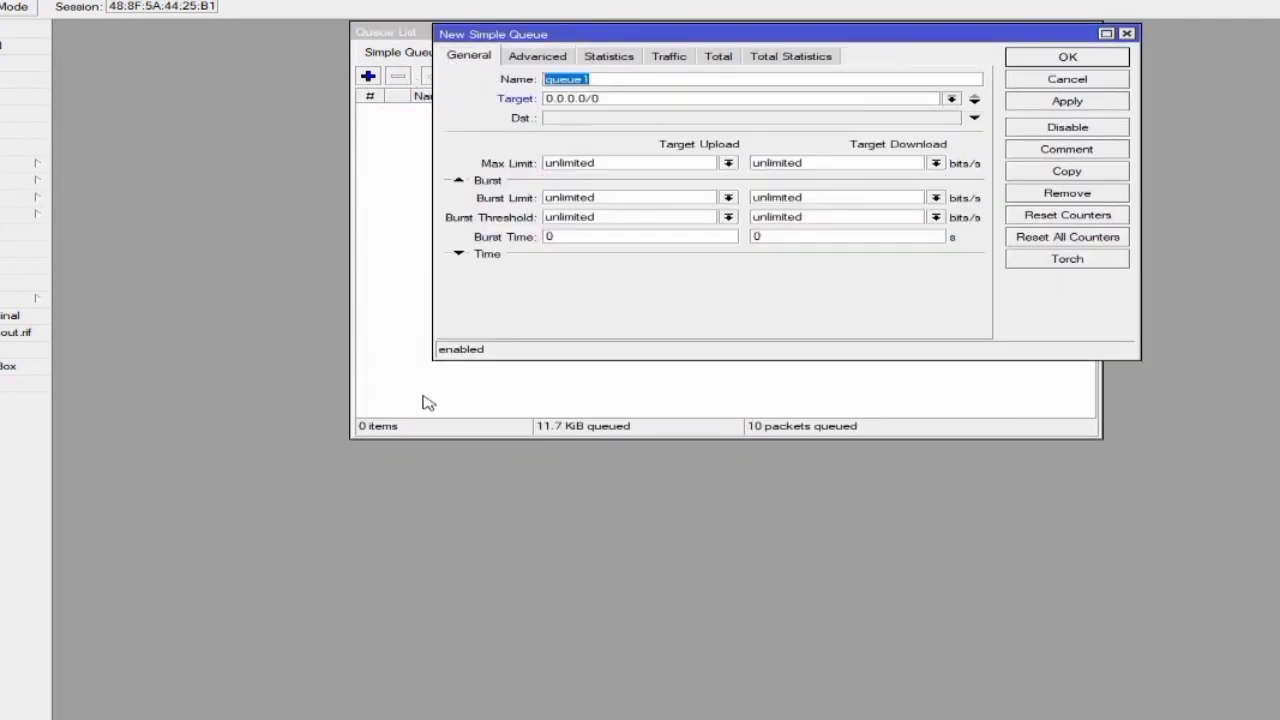
key("BackSpace")
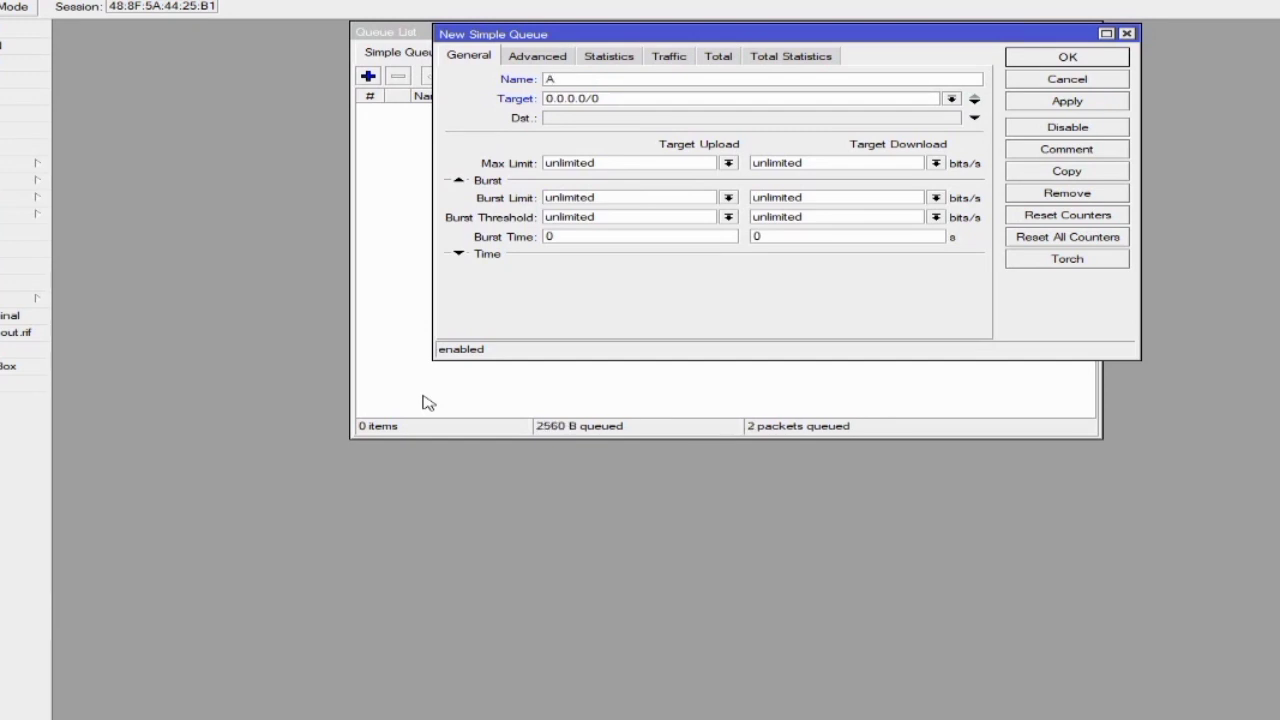
type("ALL BANDWIDH")
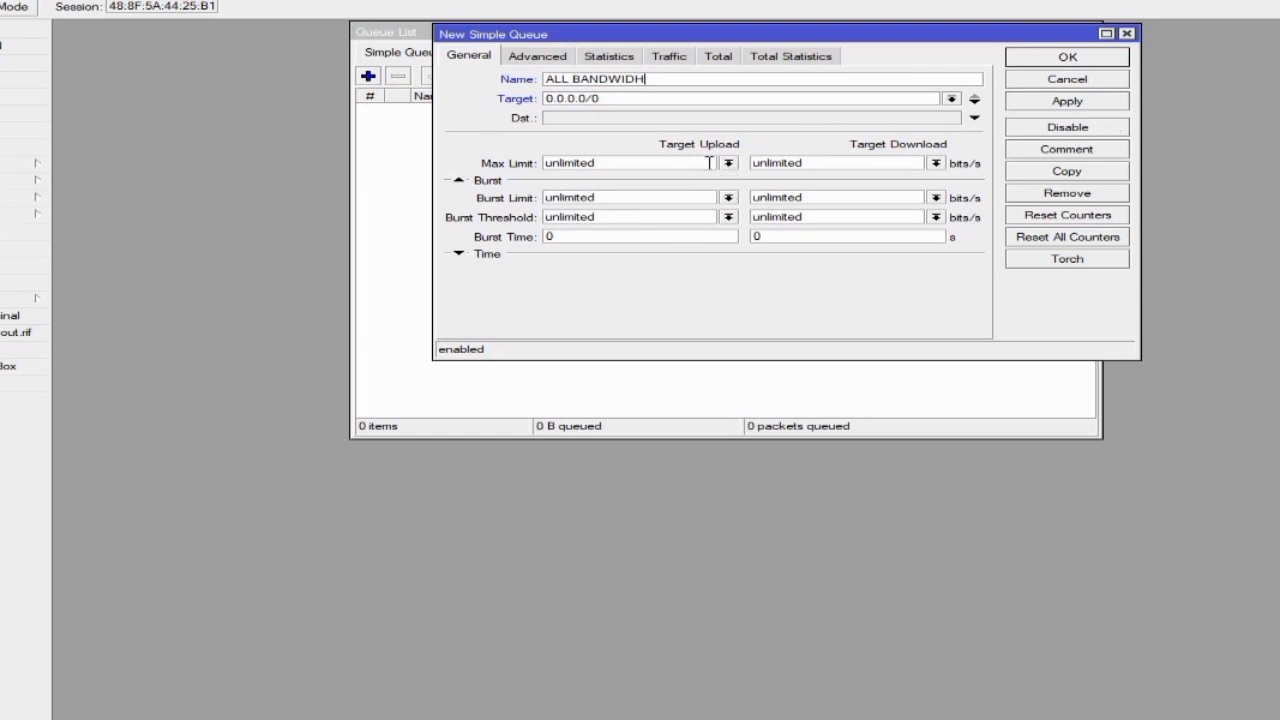
- Set the ALL BANDWIDH queue's upload and download max limits to 8M and save it
left_click(654, 163)
key("BackSpace")
key("BackSpace")
key("BackSpace")
key("BackSpace")
key("BackSpace")
key("BackSpace")
key("BackSpace")
key("BackSpace")
key("BackSpace")
key("BackSpace")
key("BackSpace")
key("BackSpace")
key("BackSpace")
key("BackSpace")
key("BackSpace")
key("BackSpace")
key("BackSpace")
key("BackSpace")
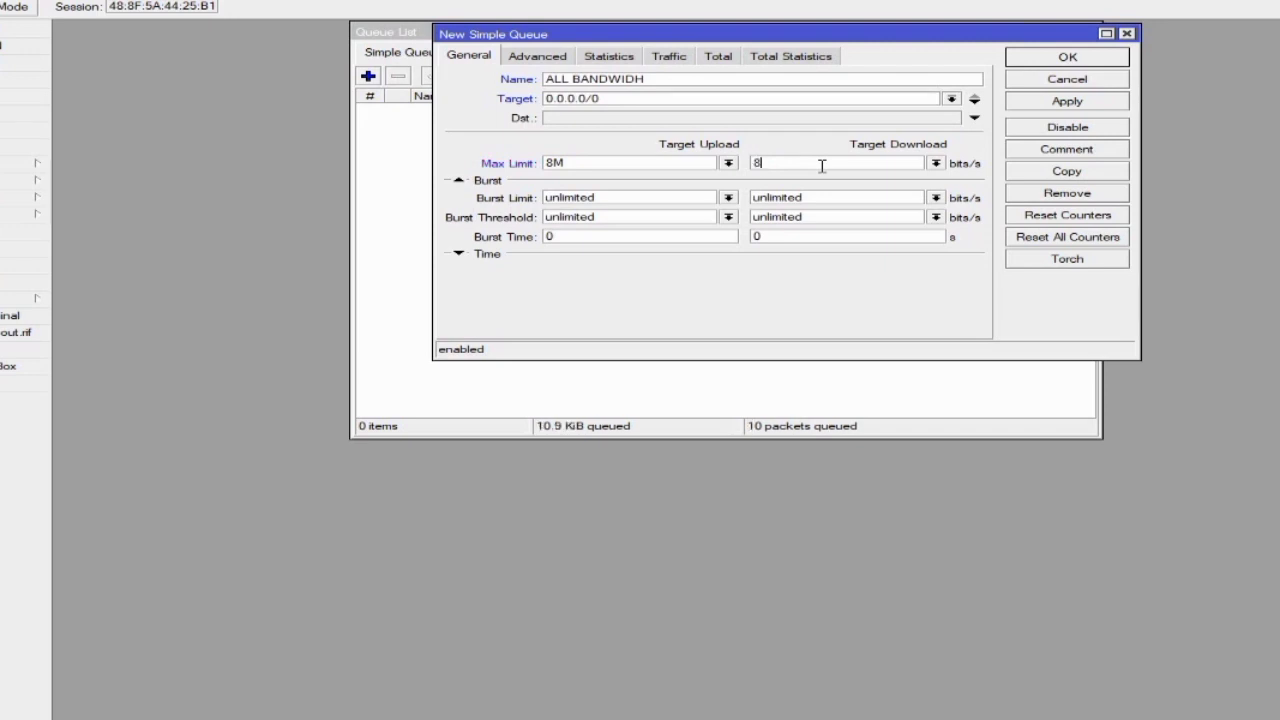
type("8M")
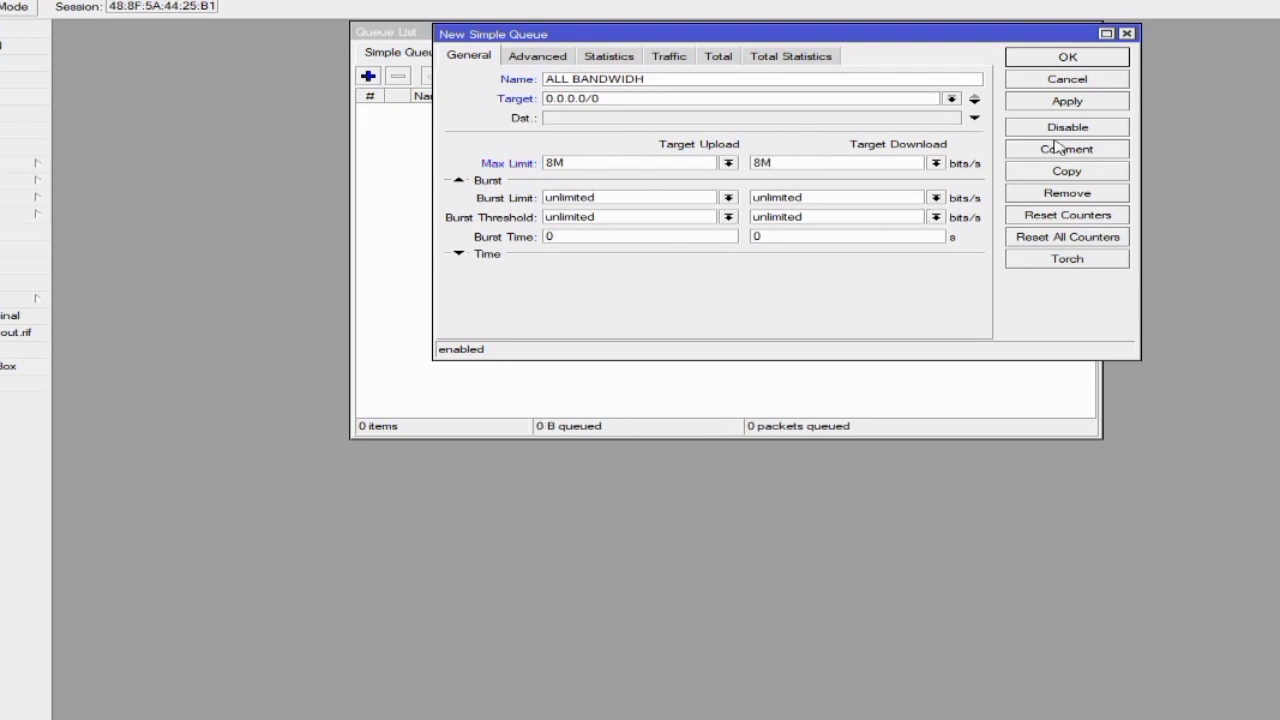
left_click(1058, 104)
left_click(1050, 62)
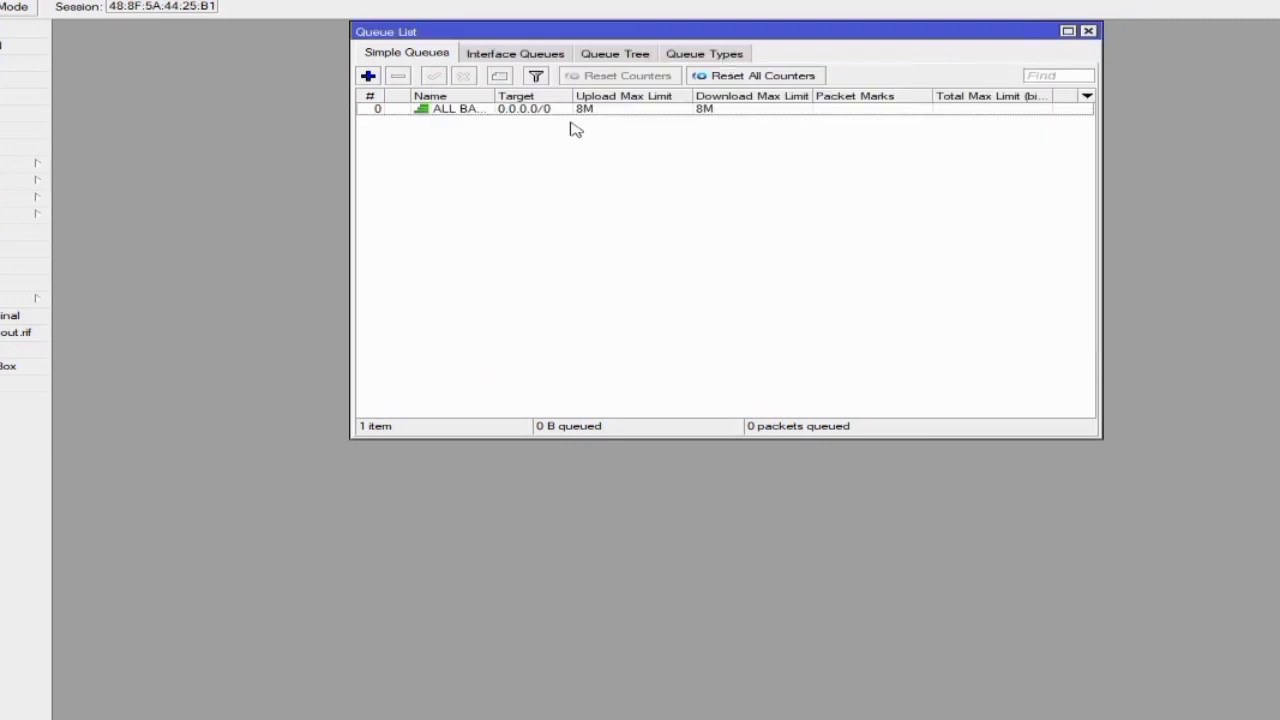
- Start another simple queue and name it S-traffic
left_click(368, 76)
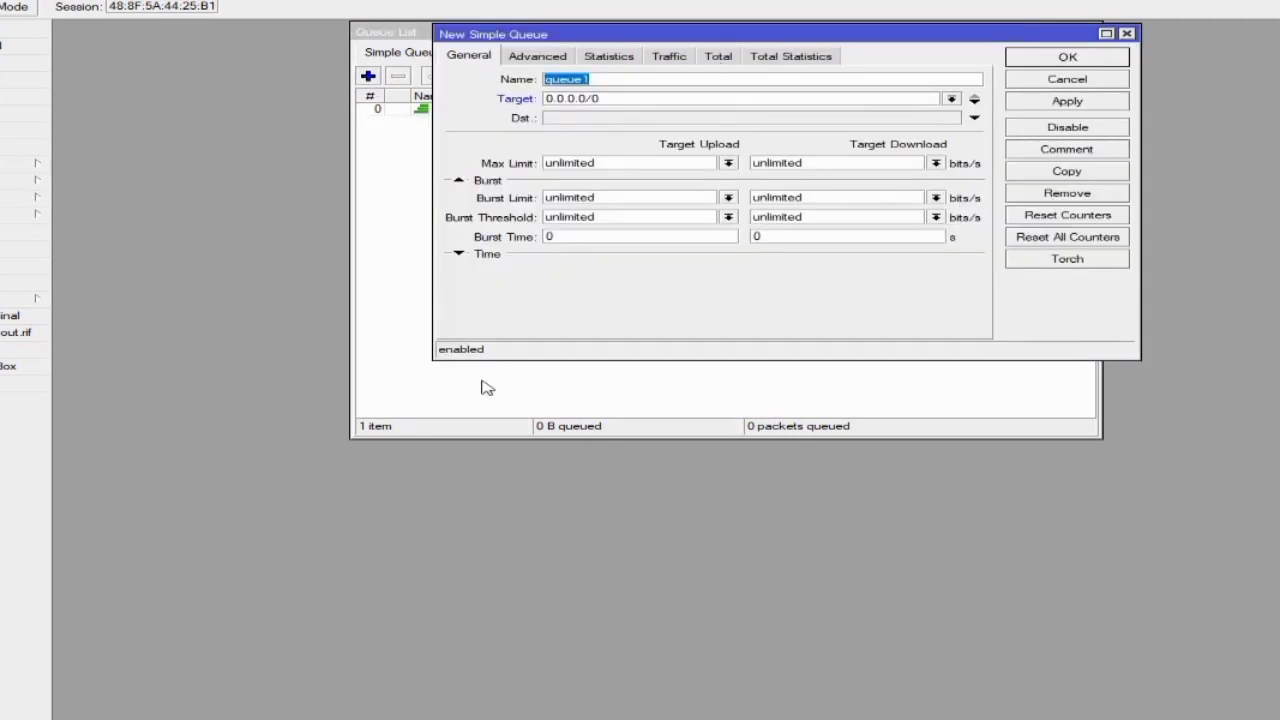
key("BackSpace")
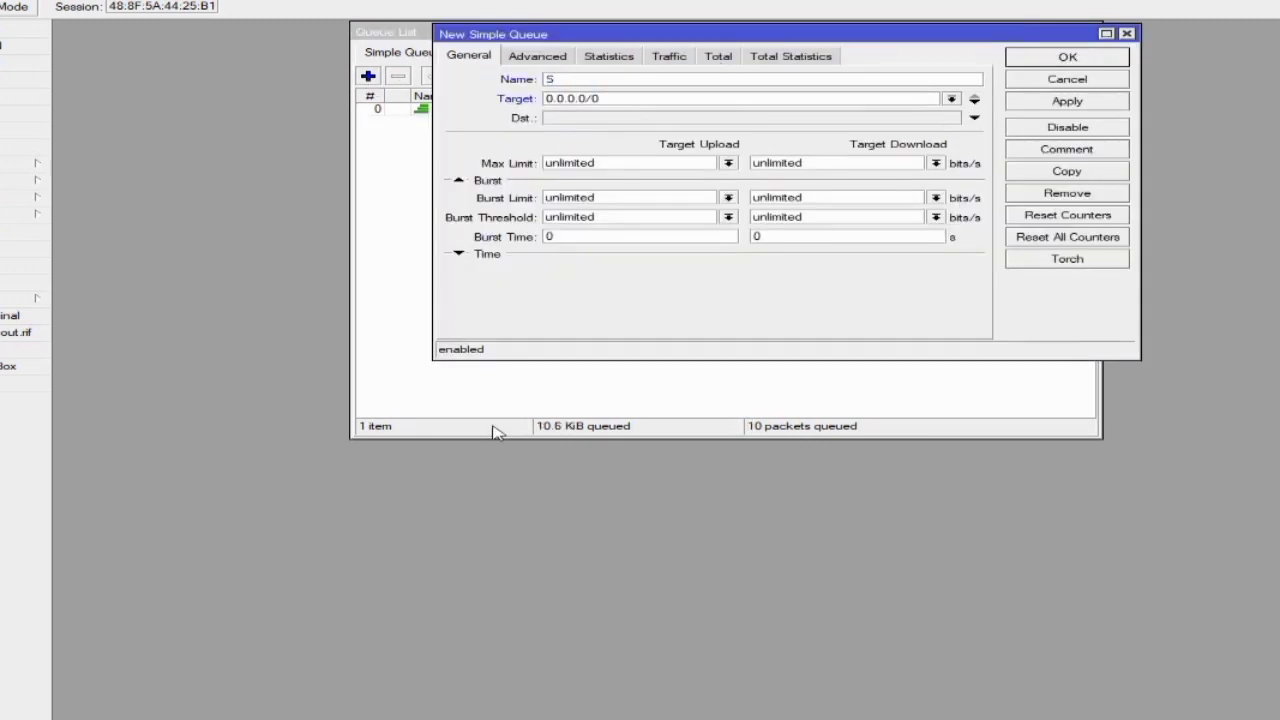
type("S-")
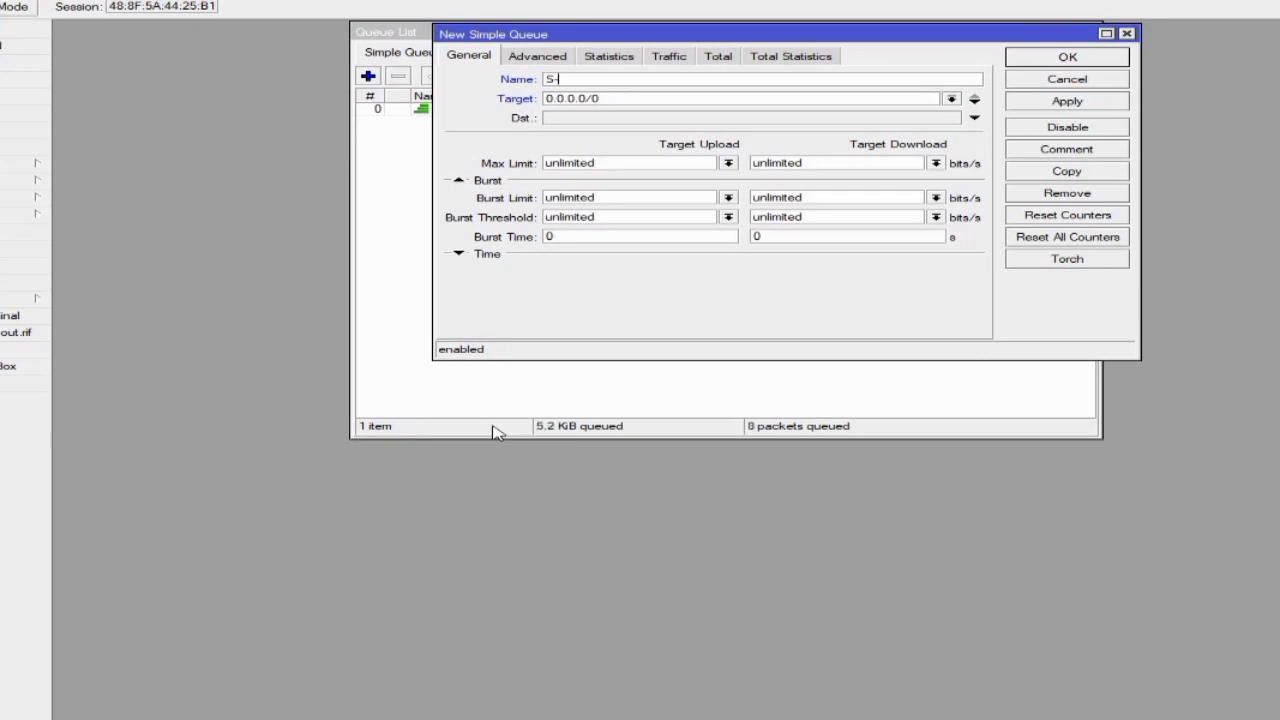
type("traffic")
- Set the S-traffic simple queue's upload and download max limits to 8M
left_click(729, 163)
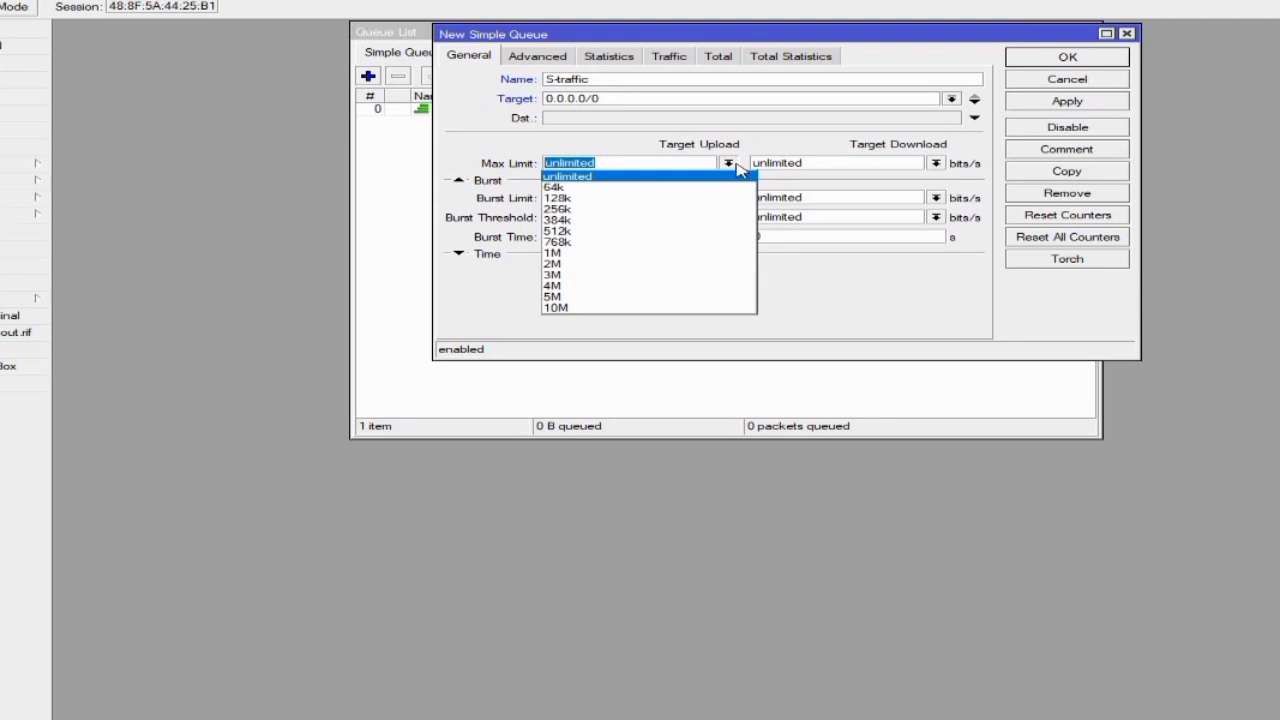
type("8M")
left_click(693, 150)
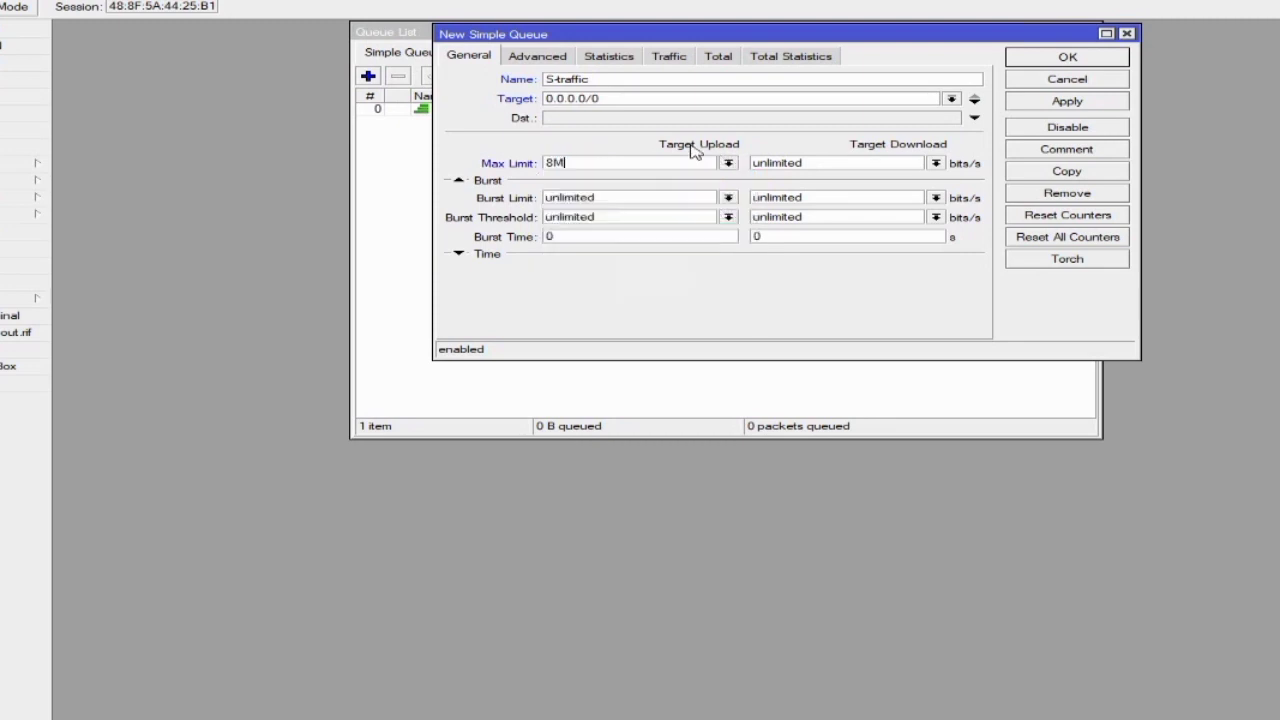
left_click_drag(822, 162, 686, 177)
key("BackSpace")
- Assign the packet mark S-pkt to the S-traffic simple queue
left_click(528, 60)
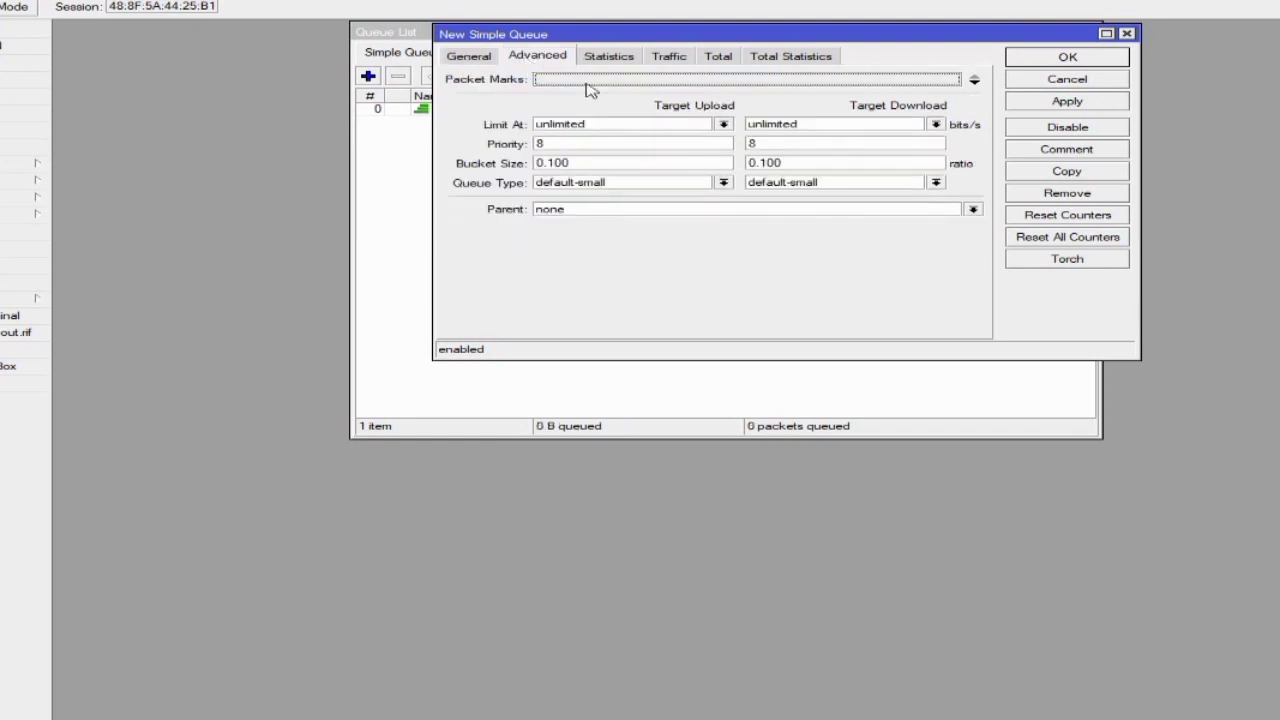
left_click(975, 79)
left_click(952, 79)
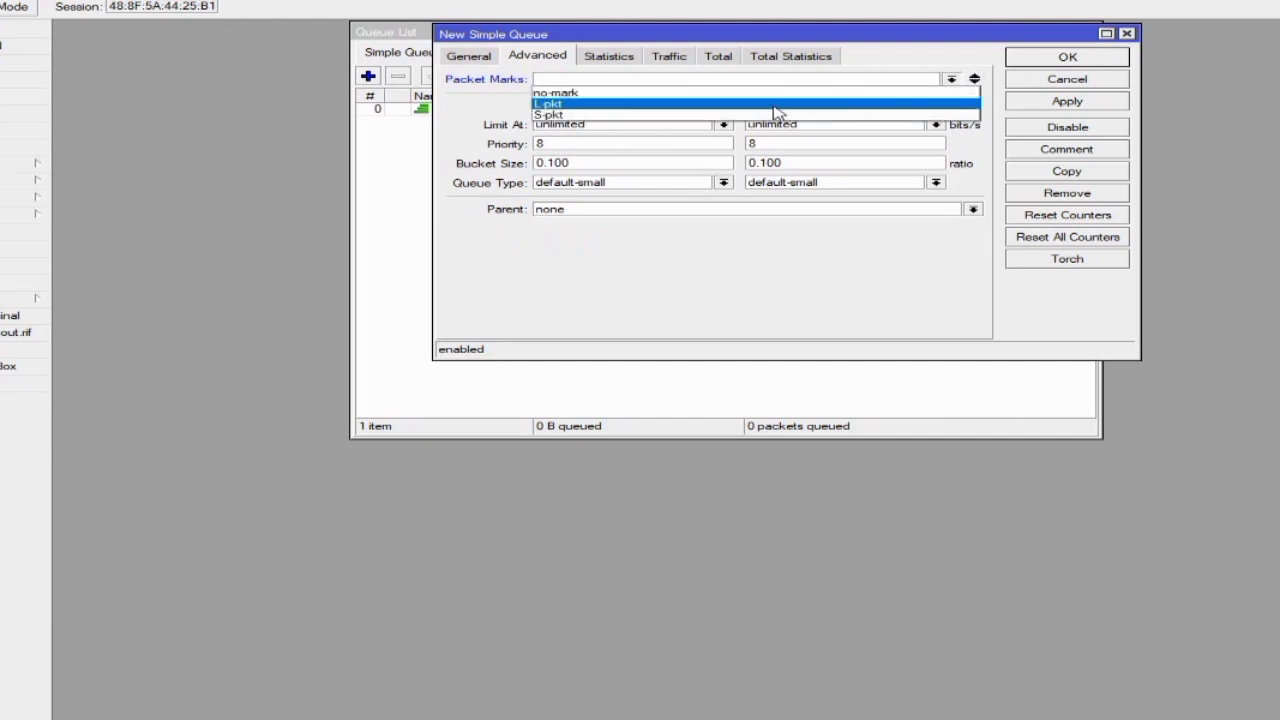
left_click(776, 112)
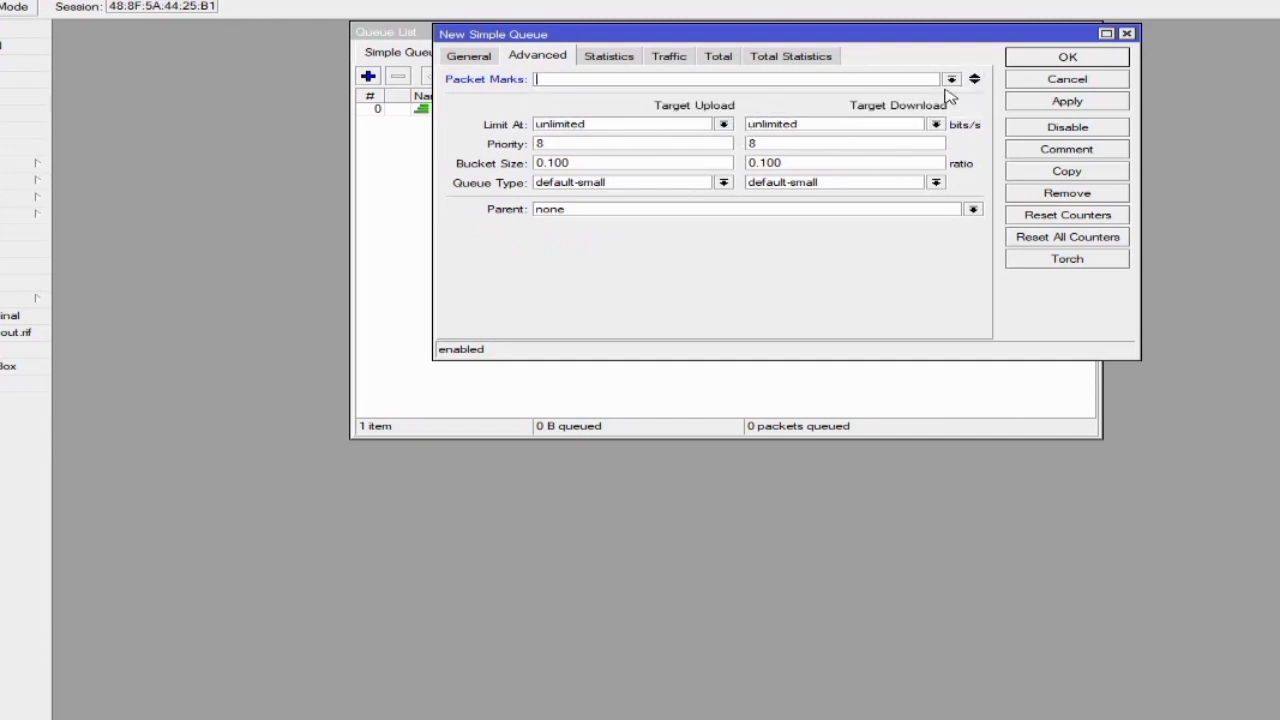
left_click(952, 79)
left_click(785, 114)
- Give the S-traffic simple queue a limit-at of 1M and priority 1 for both upload and download
left_click(723, 124)
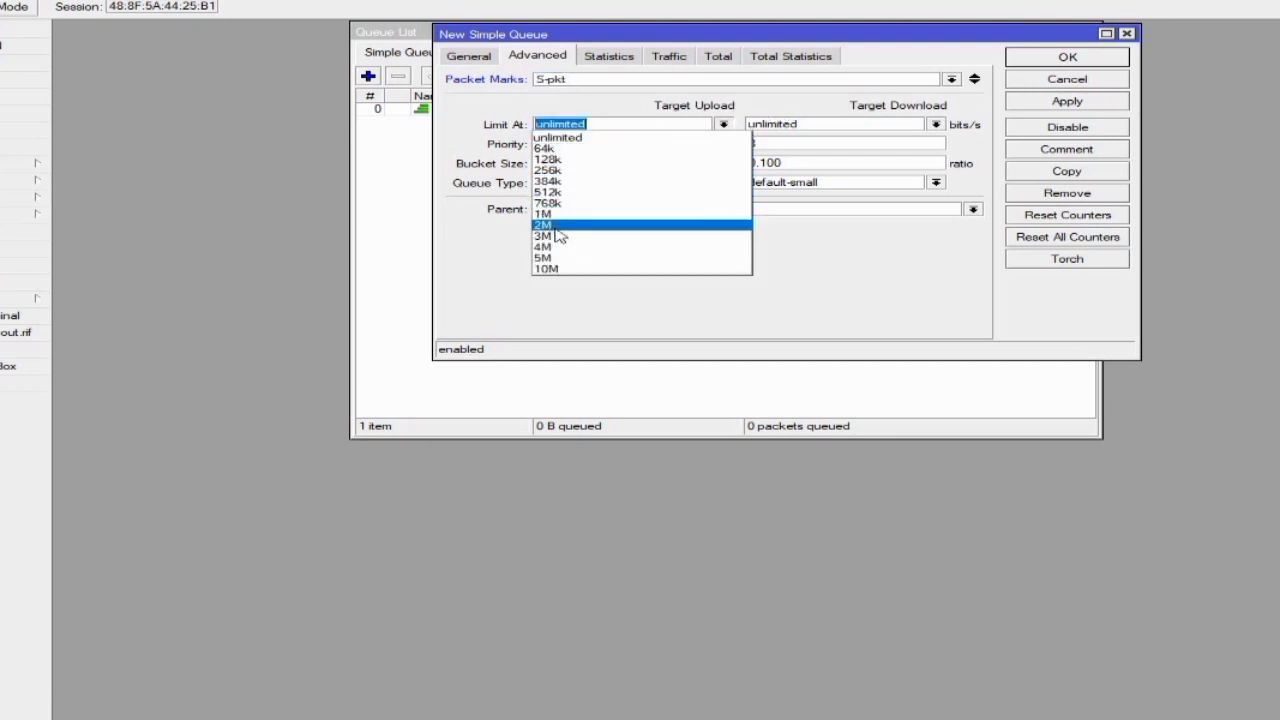
left_click(567, 216)
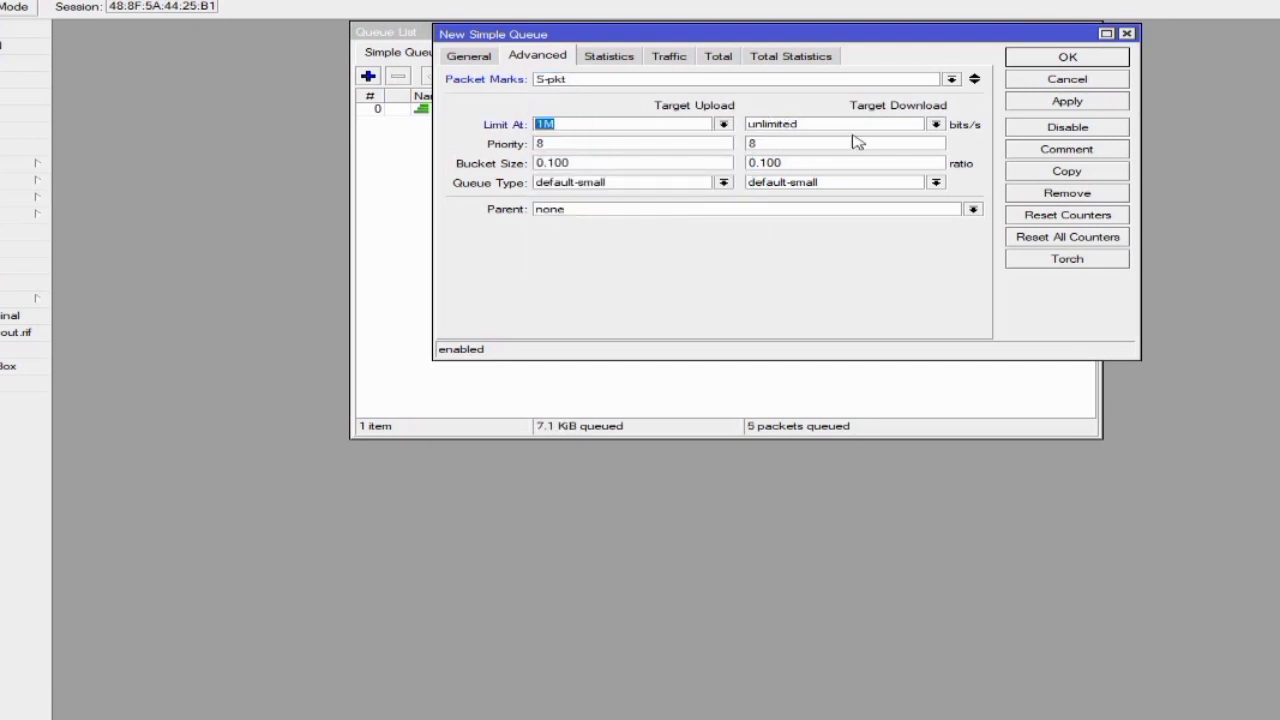
left_click(935, 124)
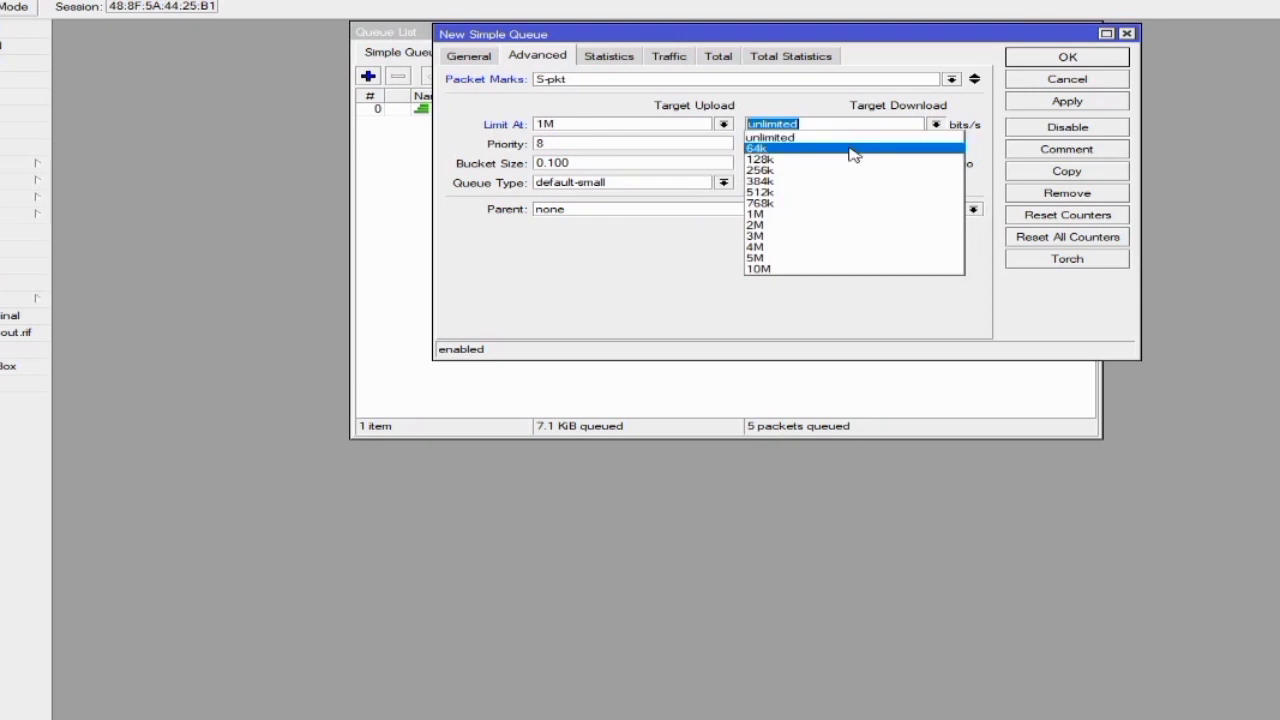
left_click(777, 213)
left_click(777, 146)
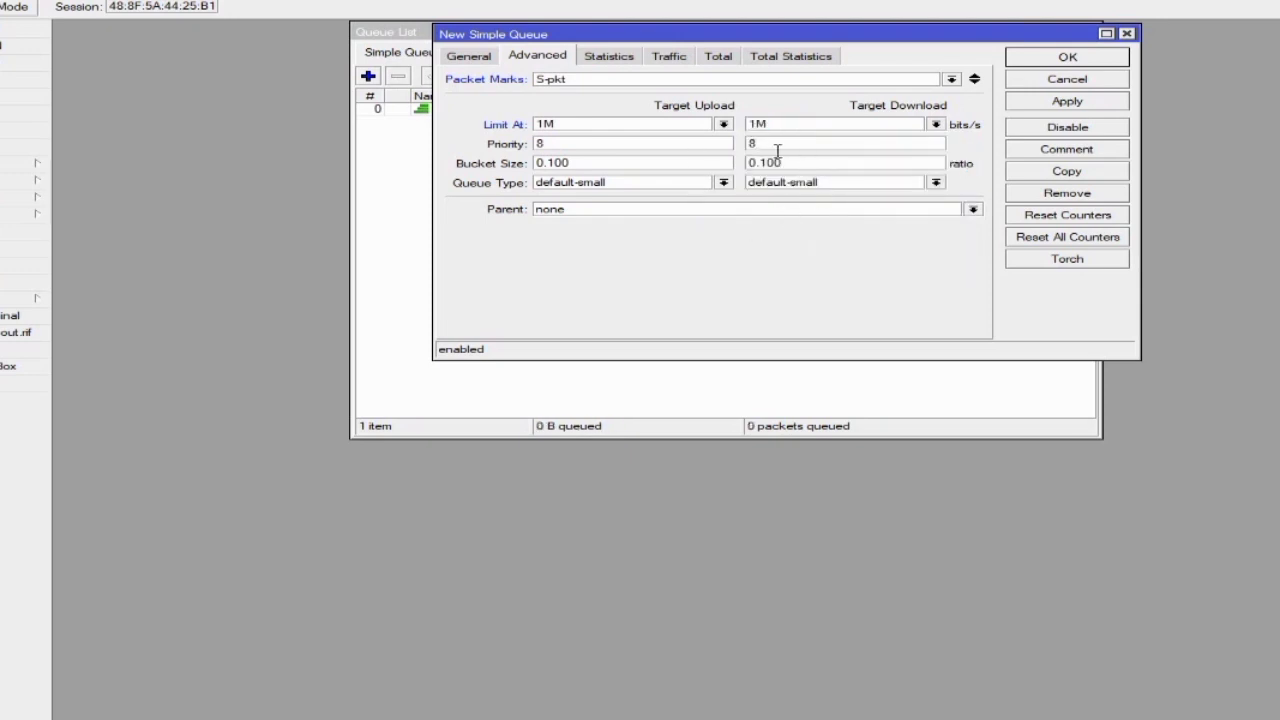
key("BackSpace")
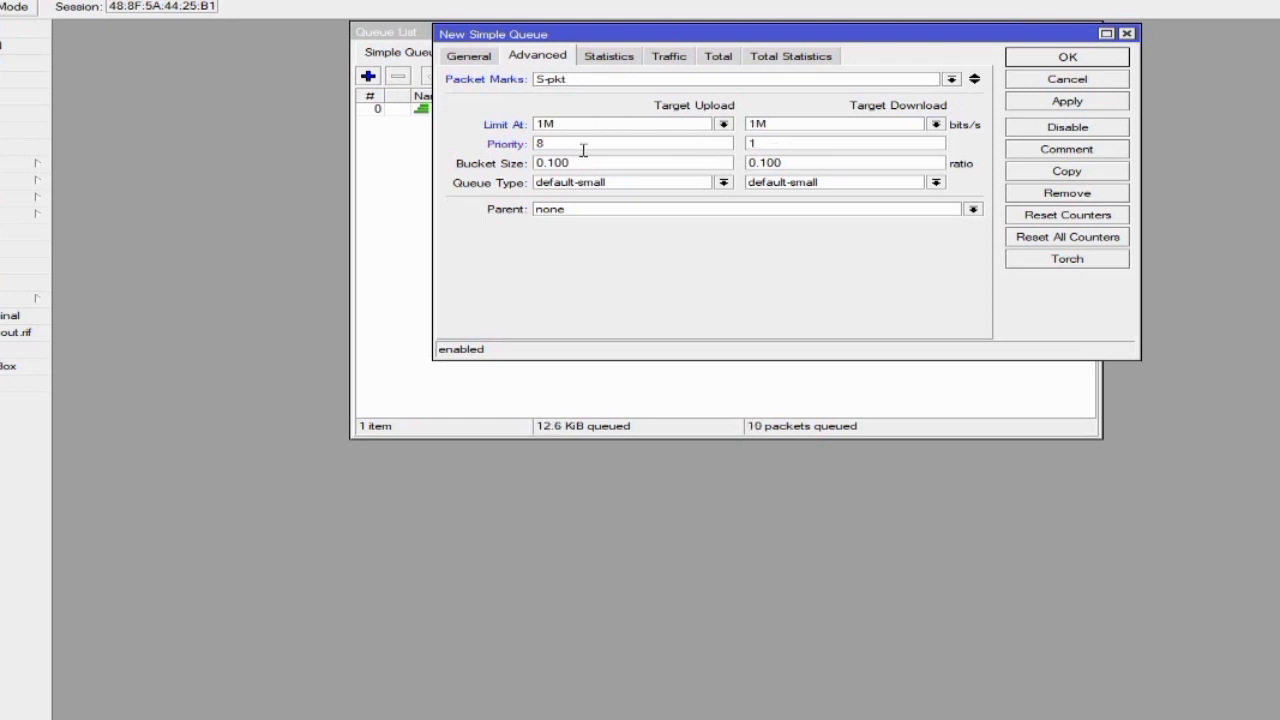
- Set the S-traffic simple queue's upload queue type to Uplink and its download queue type to Downlink
left_click(722, 182)
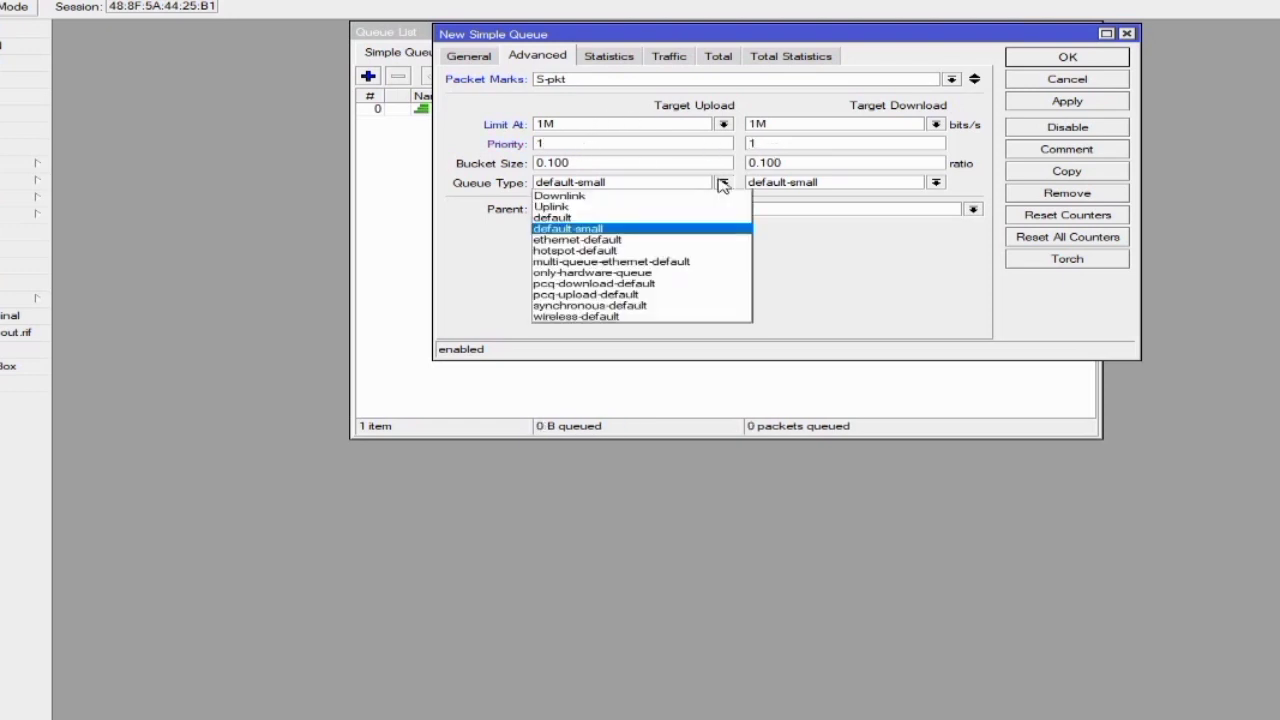
left_click(608, 207)
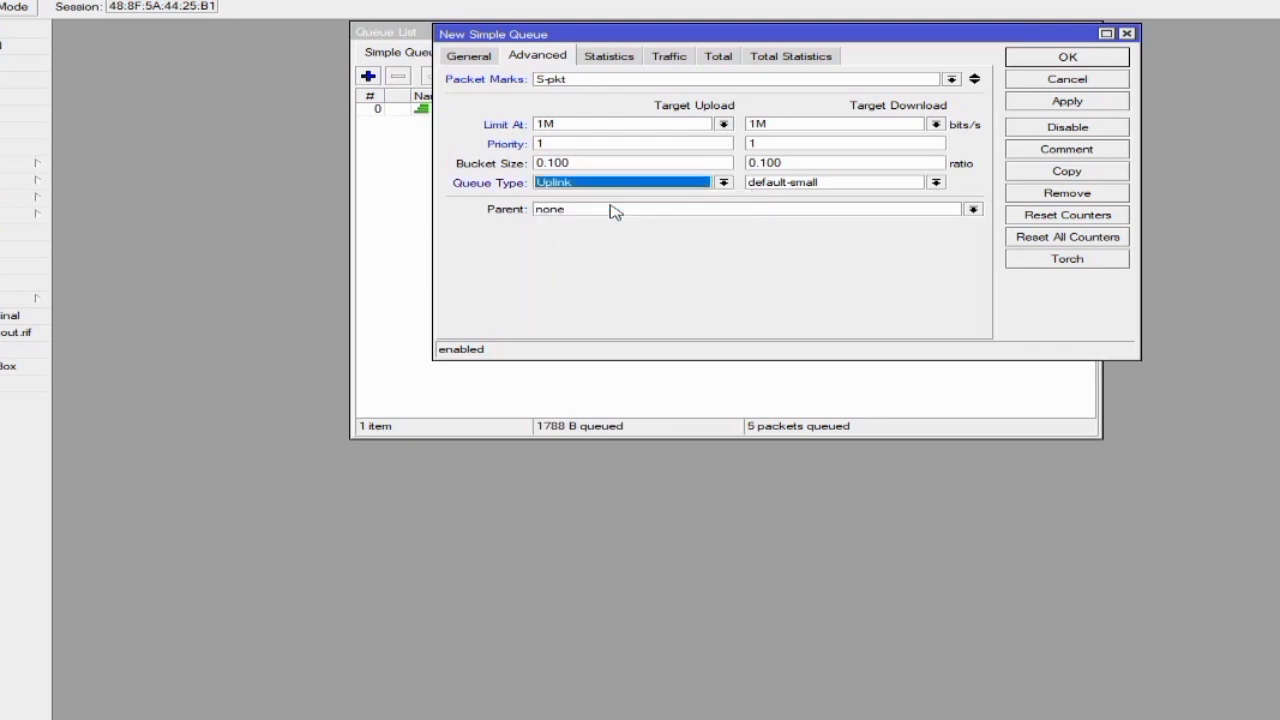
left_click(858, 184)
left_click(829, 197)
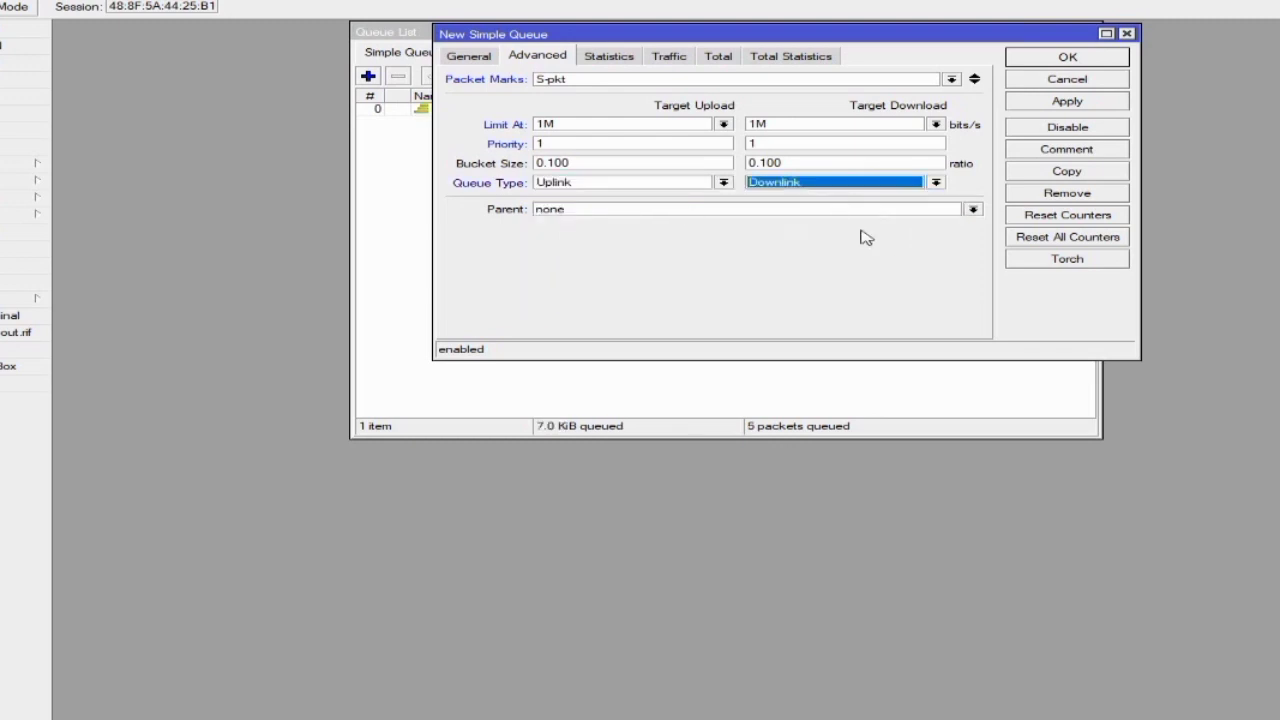
- Save the S-traffic simple queue under the parent ALL BANDWIDH and sort the simple queues by name
left_click(782, 211)
left_click(711, 221)
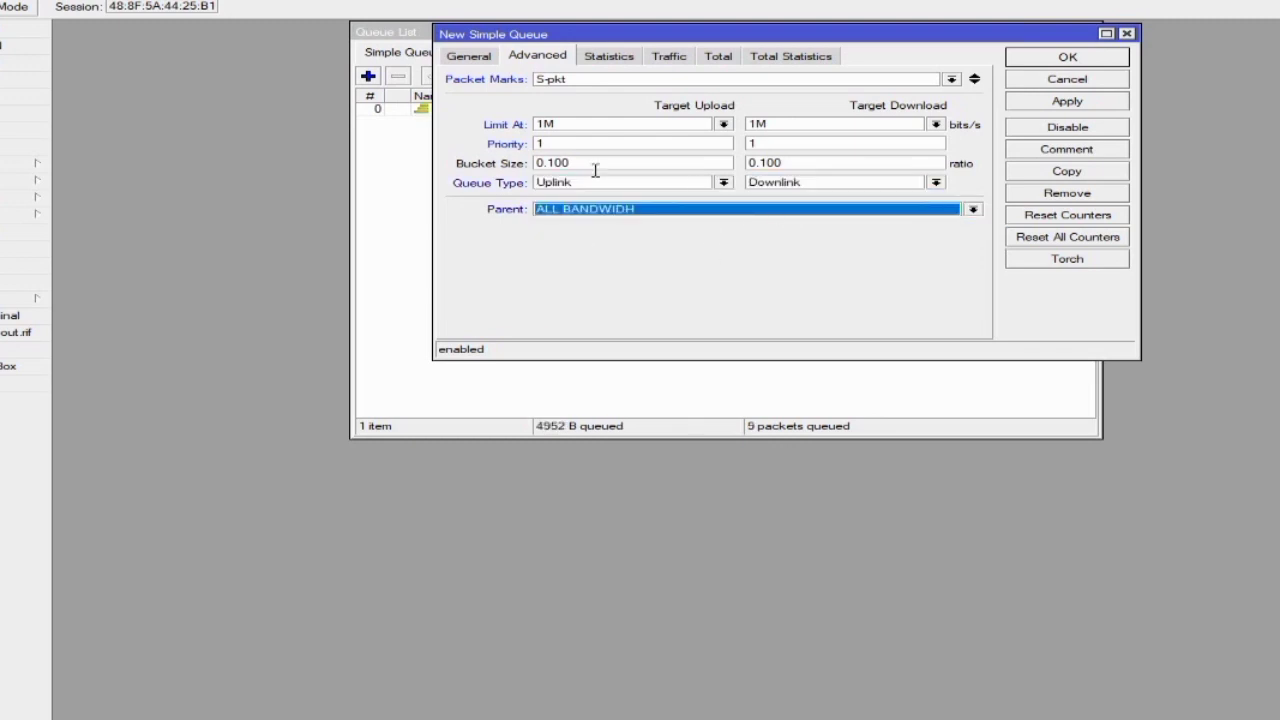
left_click(1052, 104)
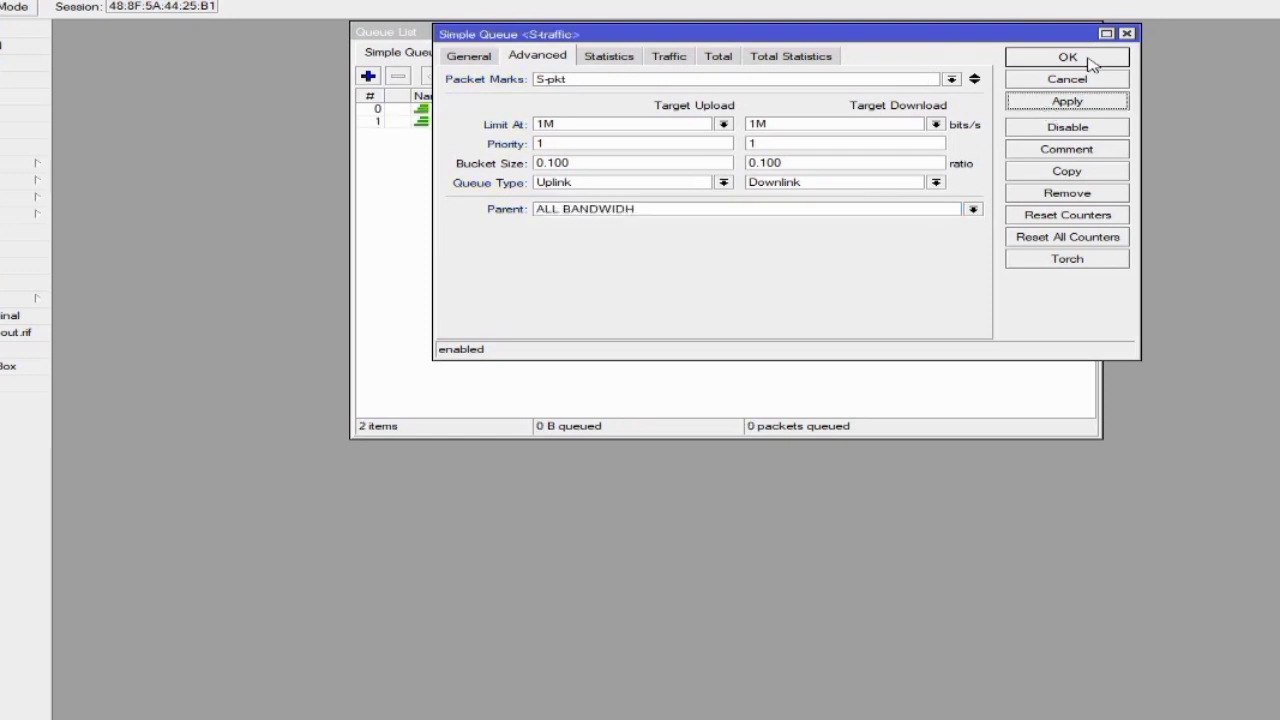
left_click(1089, 60)
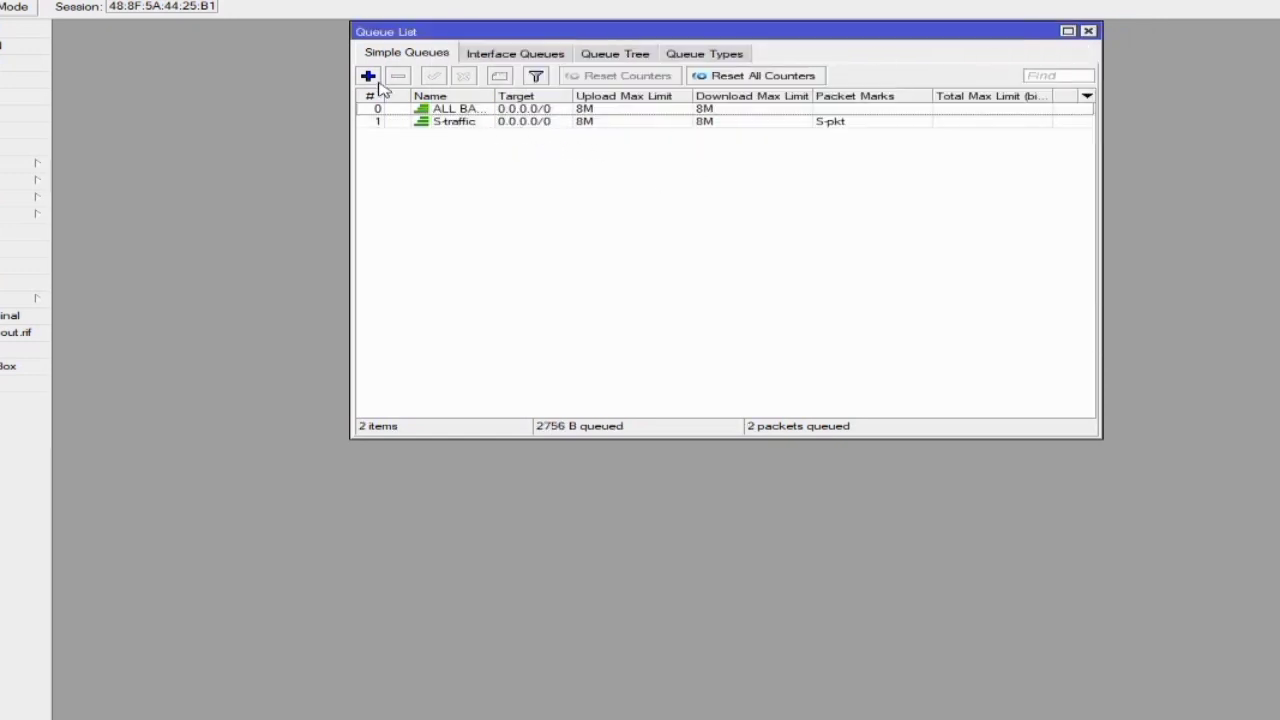
left_click(462, 101)
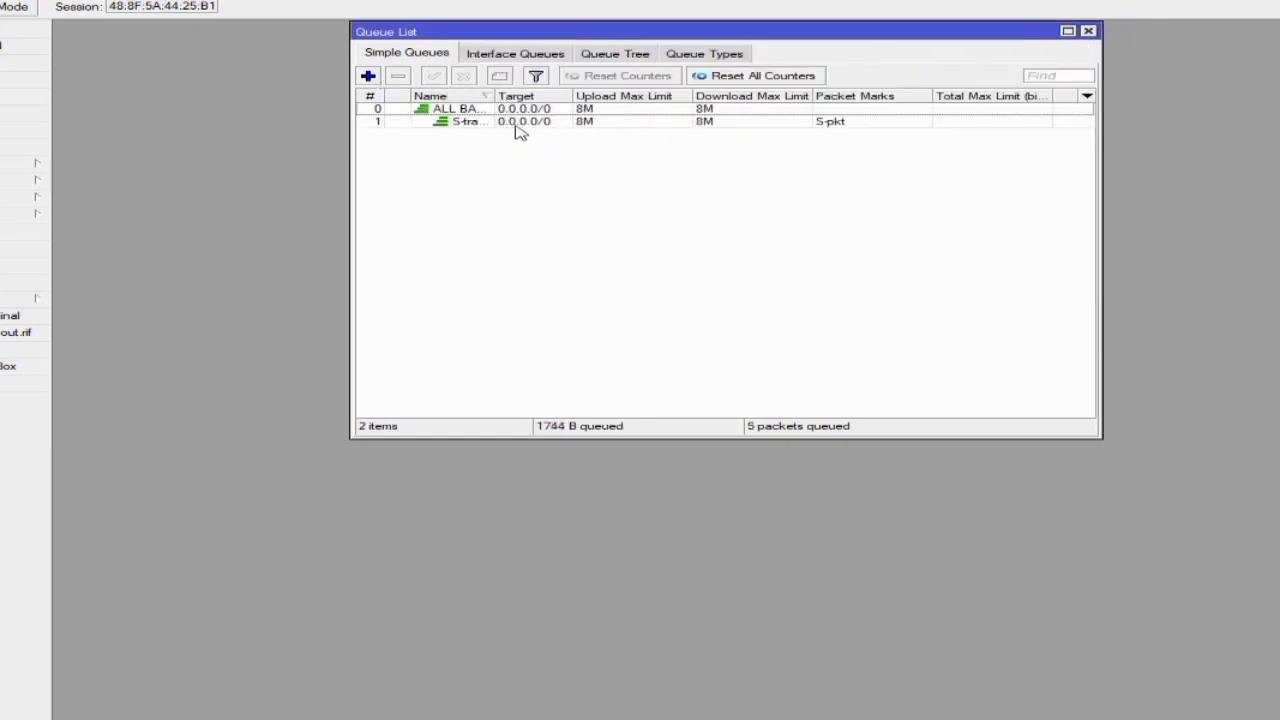
- Start a third simple queue and name it L-traffic
left_click(369, 78)
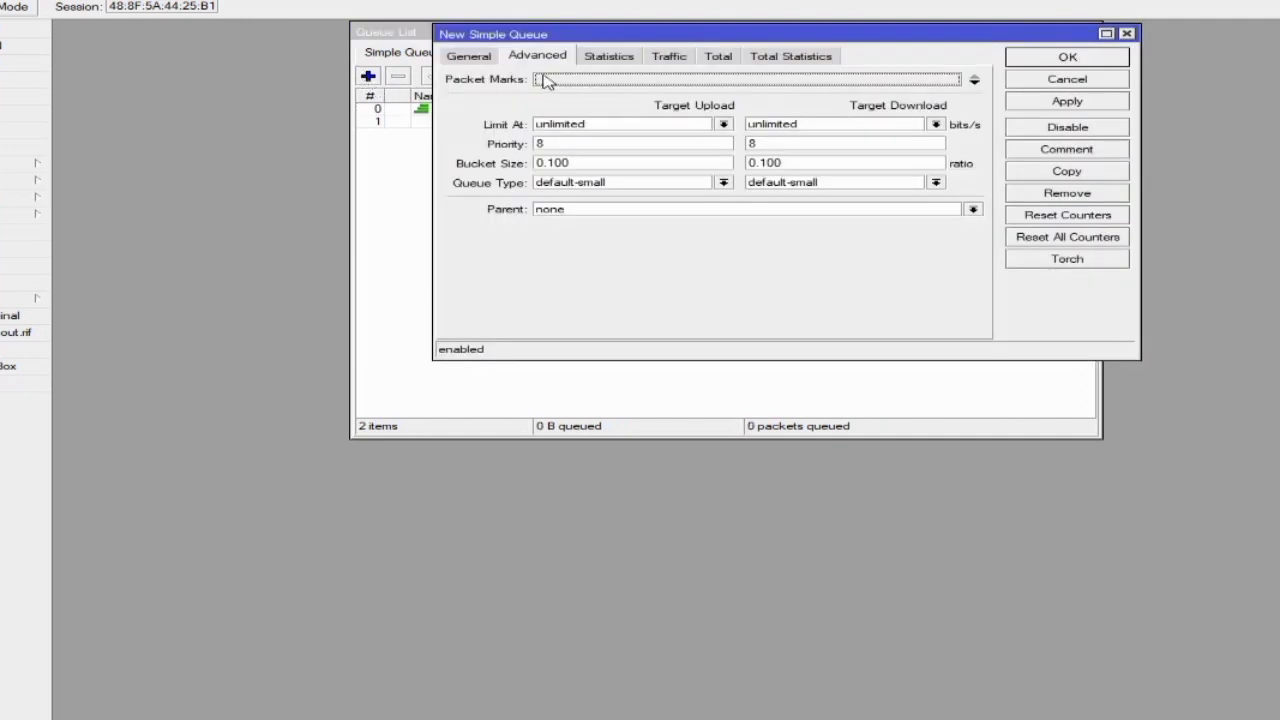
left_click(462, 57)
key("BackSpace")
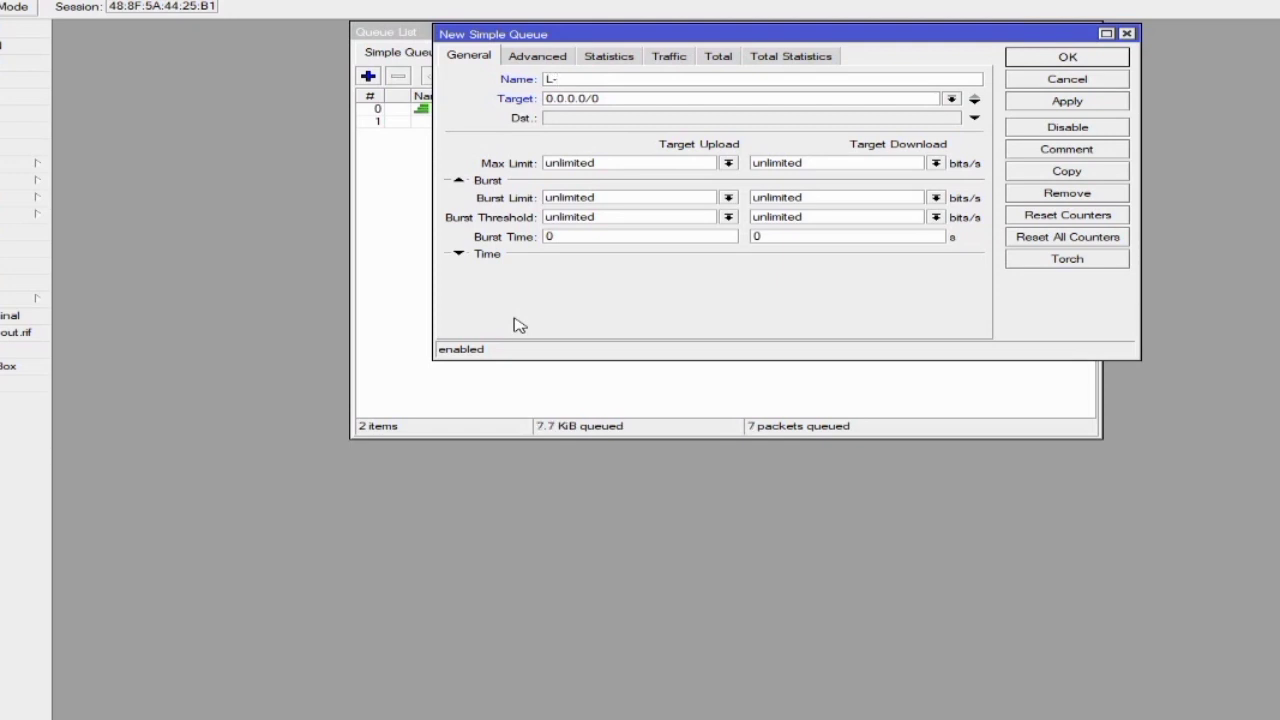
type("f")
type("fic")
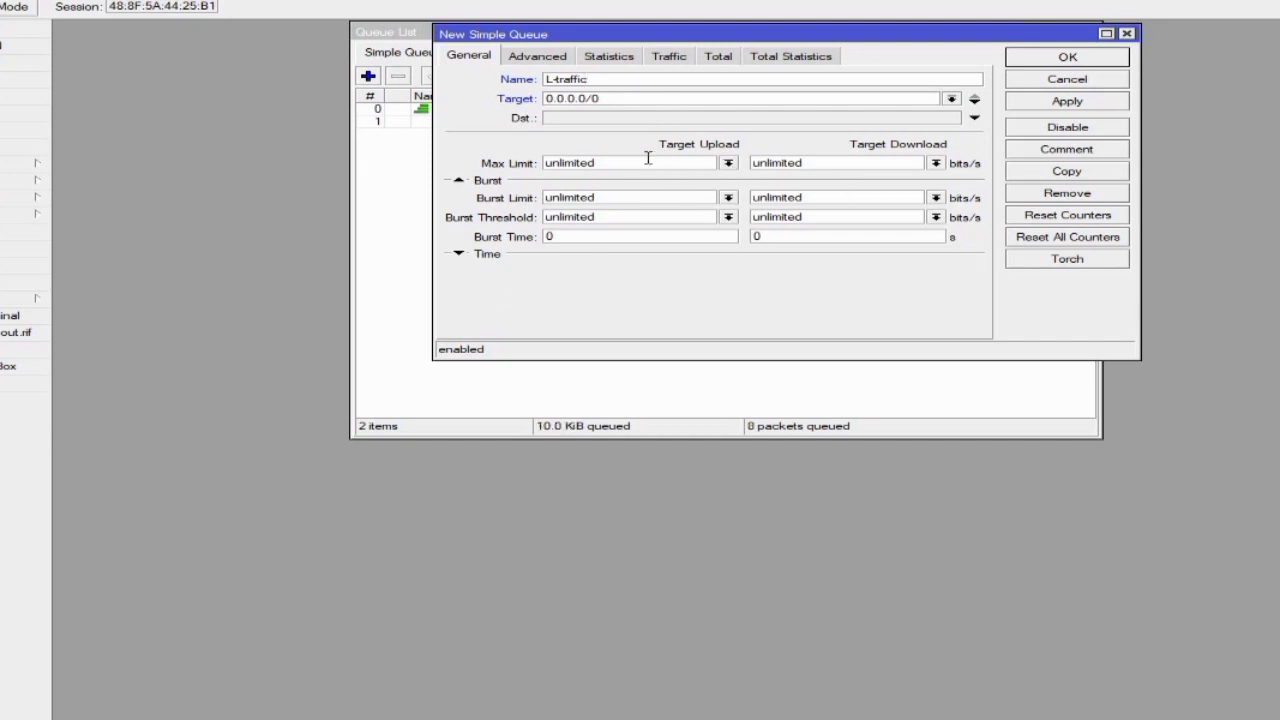
- Set the L-traffic simple queue's max limit to 8M for both upload and download
left_click_drag(649, 158, 523, 172)
key("BackSpace")
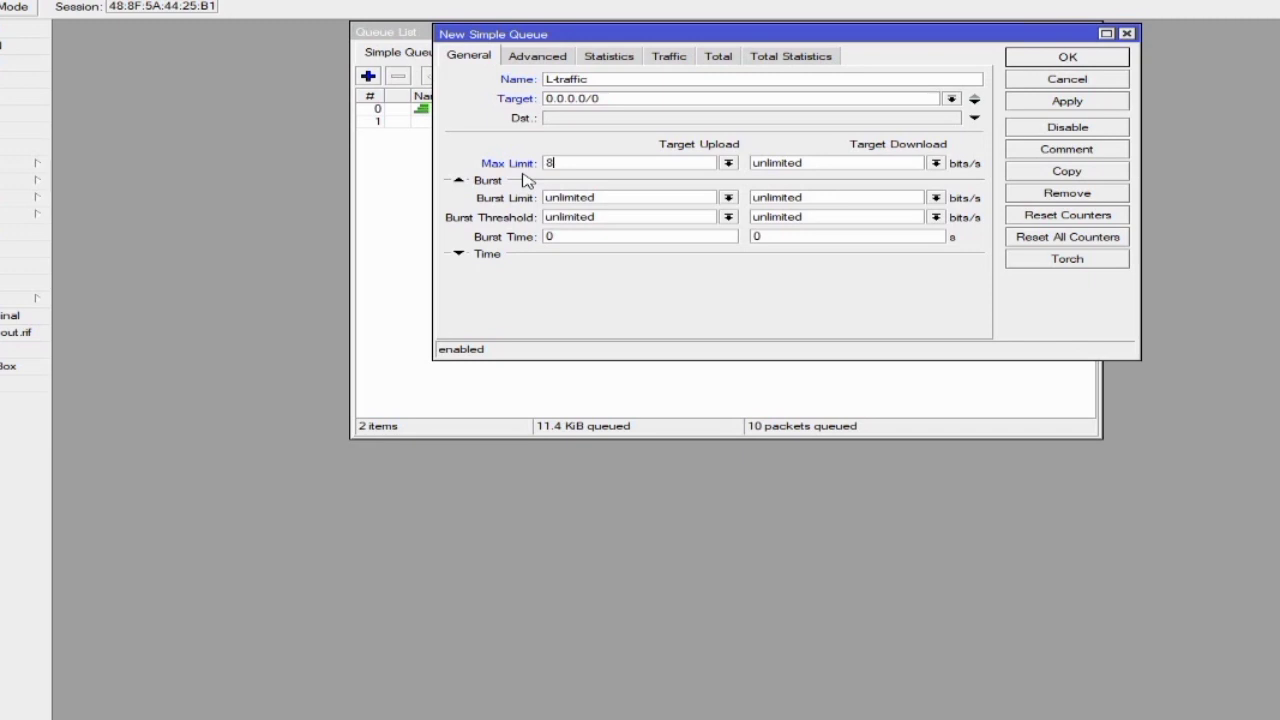
left_click_drag(830, 162, 718, 180)
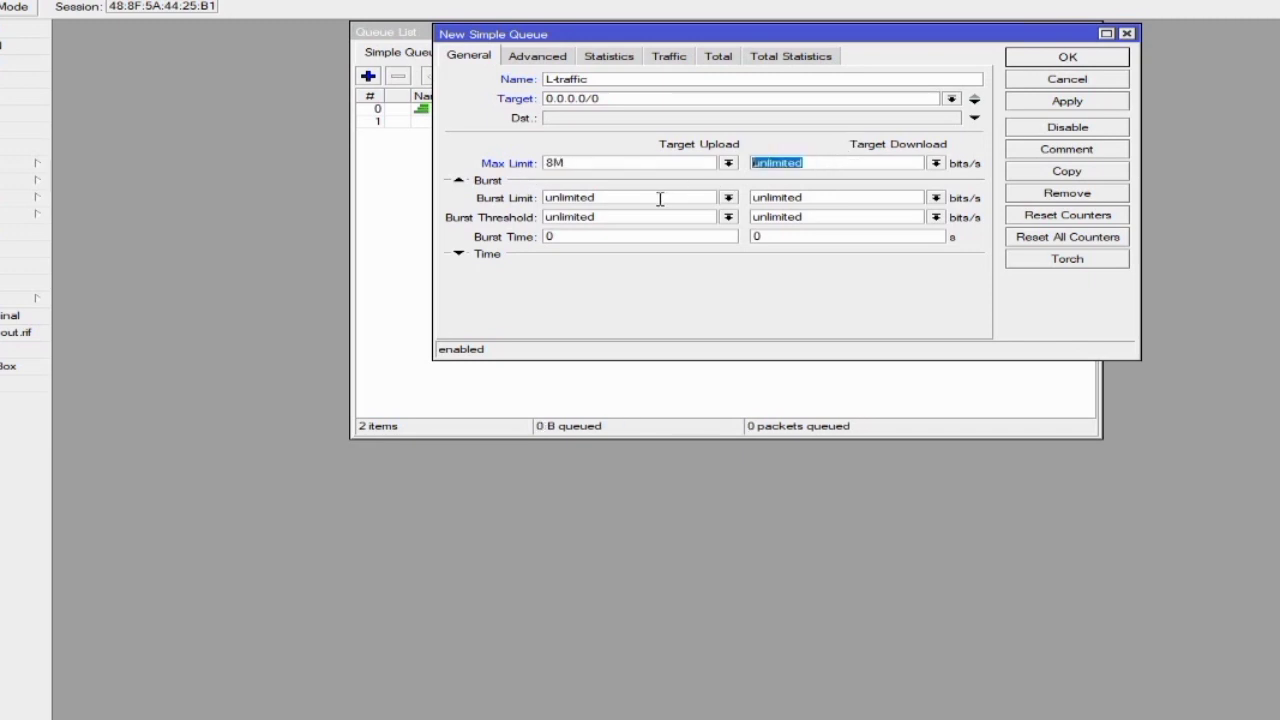
key("BackSpace")
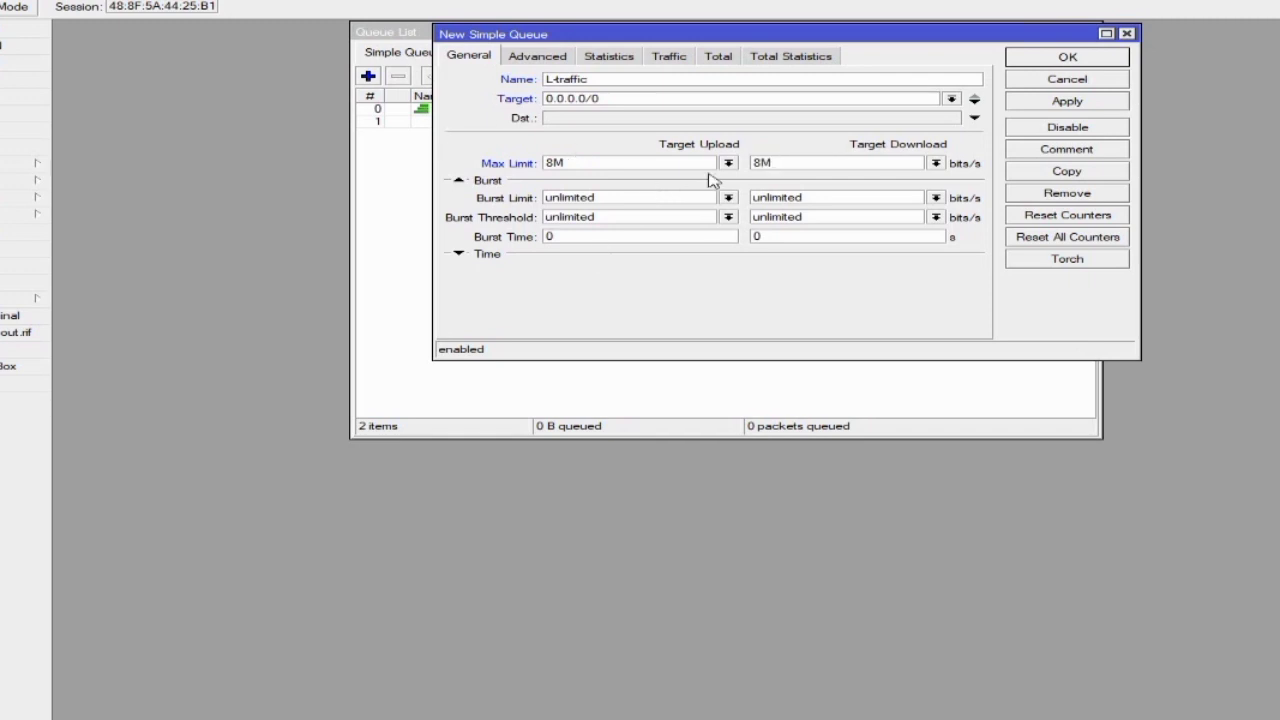
- Assign packet mark L-pkt to the L-traffic simple queue and set its limit-at to 64k for both upload and download
left_click(533, 57)
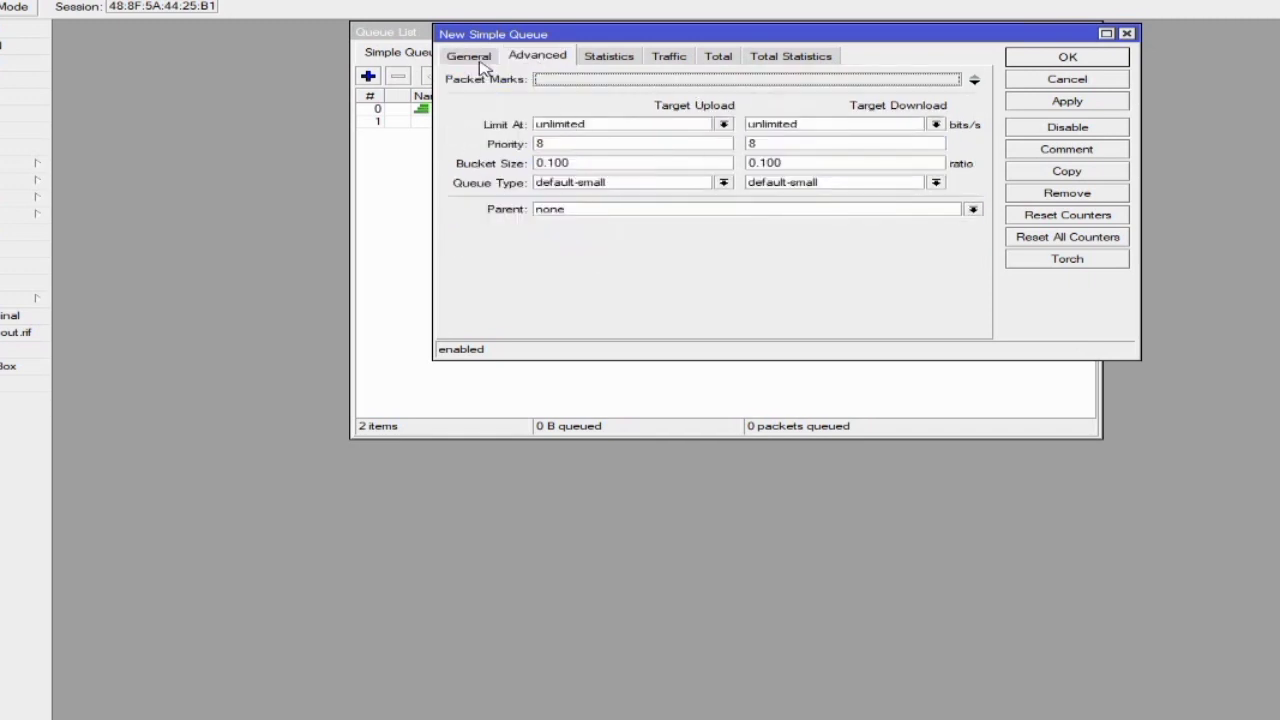
left_click(570, 79)
left_click(949, 80)
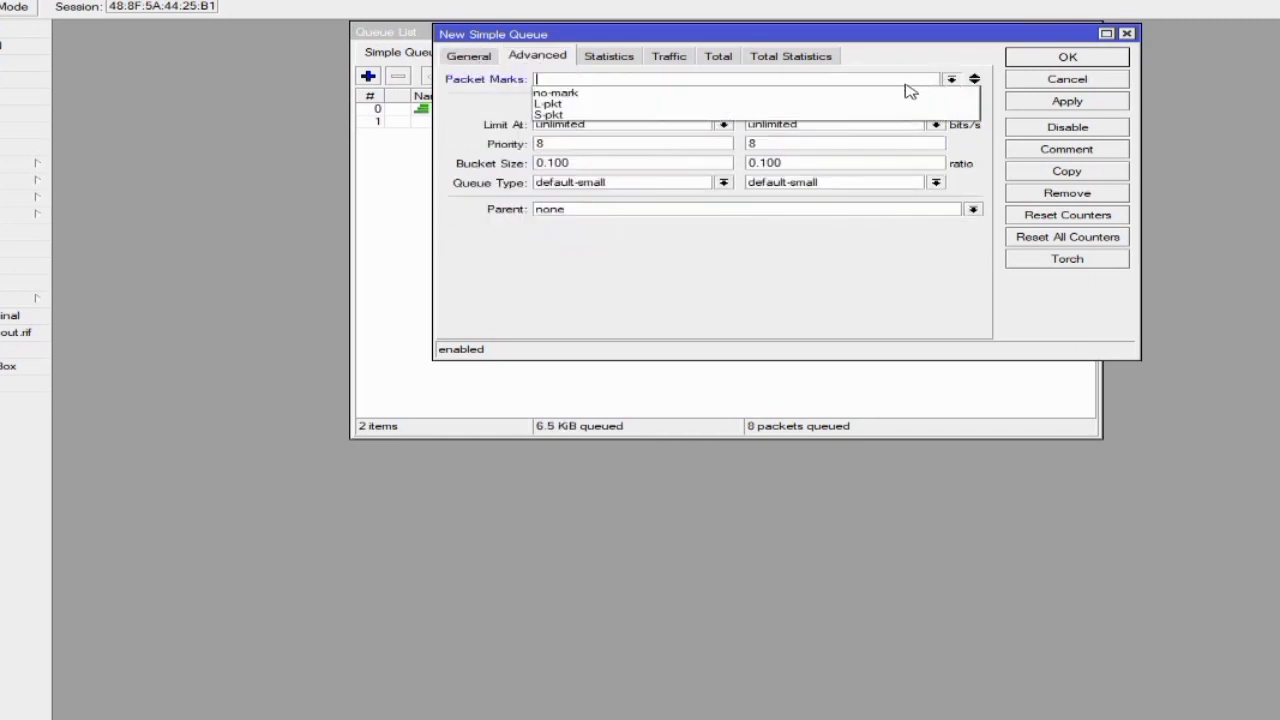
left_click(758, 103)
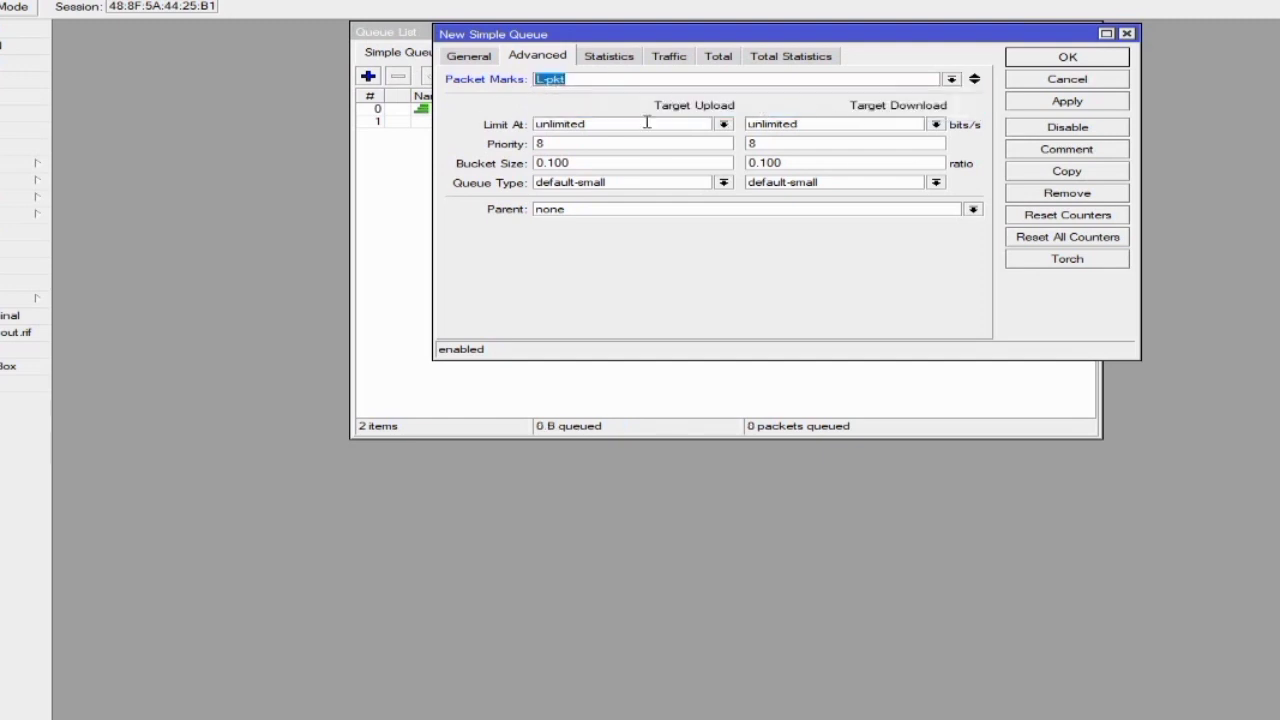
left_click(722, 124)
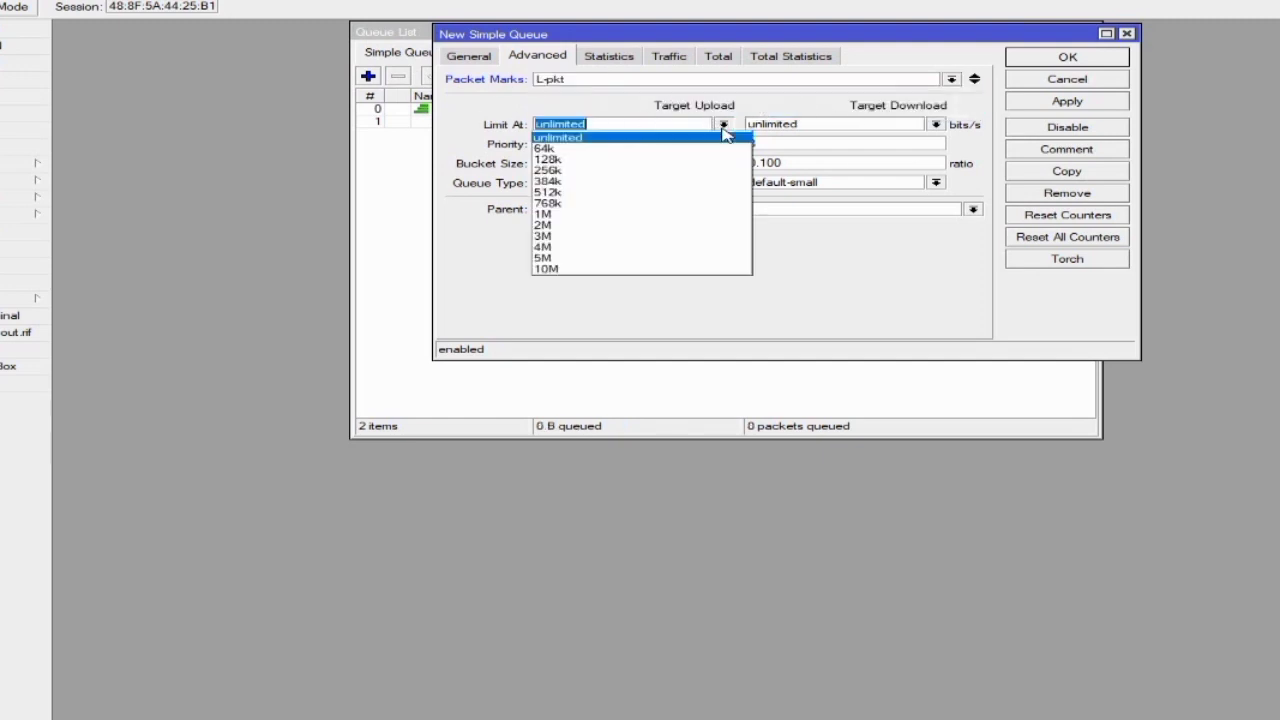
left_click(666, 150)
left_click(935, 124)
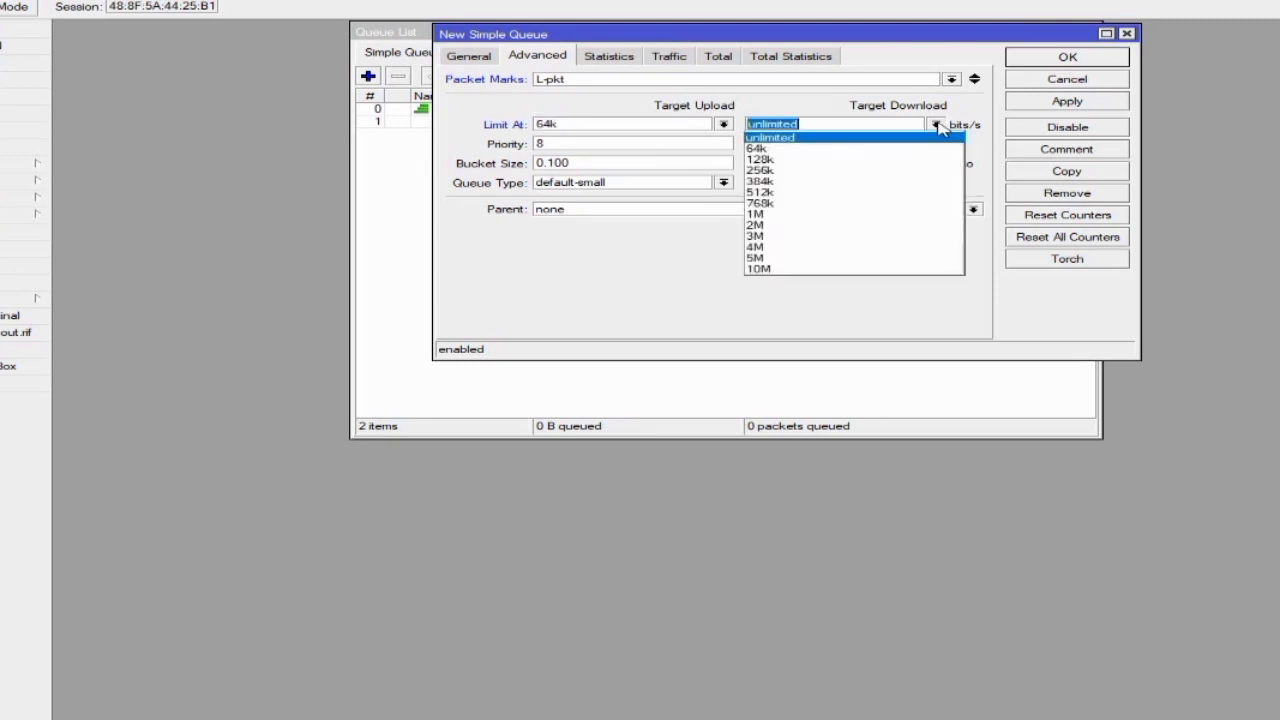
left_click(851, 151)
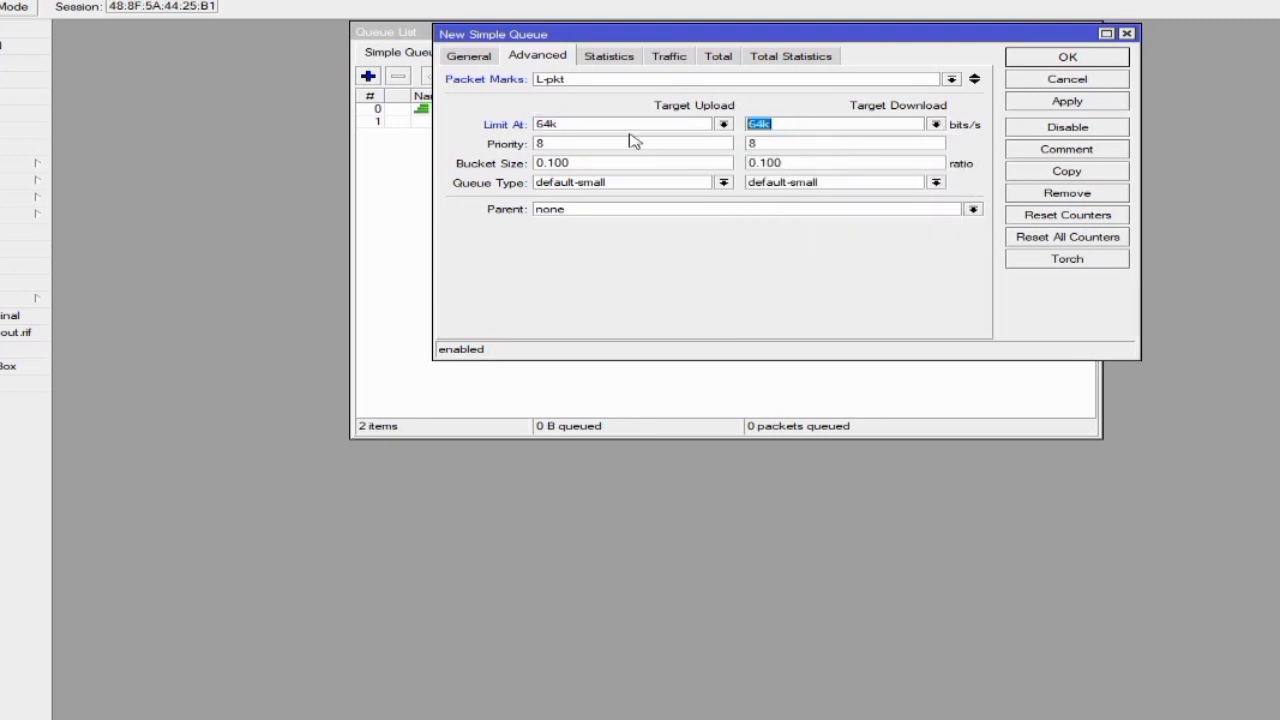
- Set the L-traffic simple queue's download queue type to Downlink and its upload queue type to Uplink
left_click(793, 189)
left_click(782, 196)
left_click(680, 188)
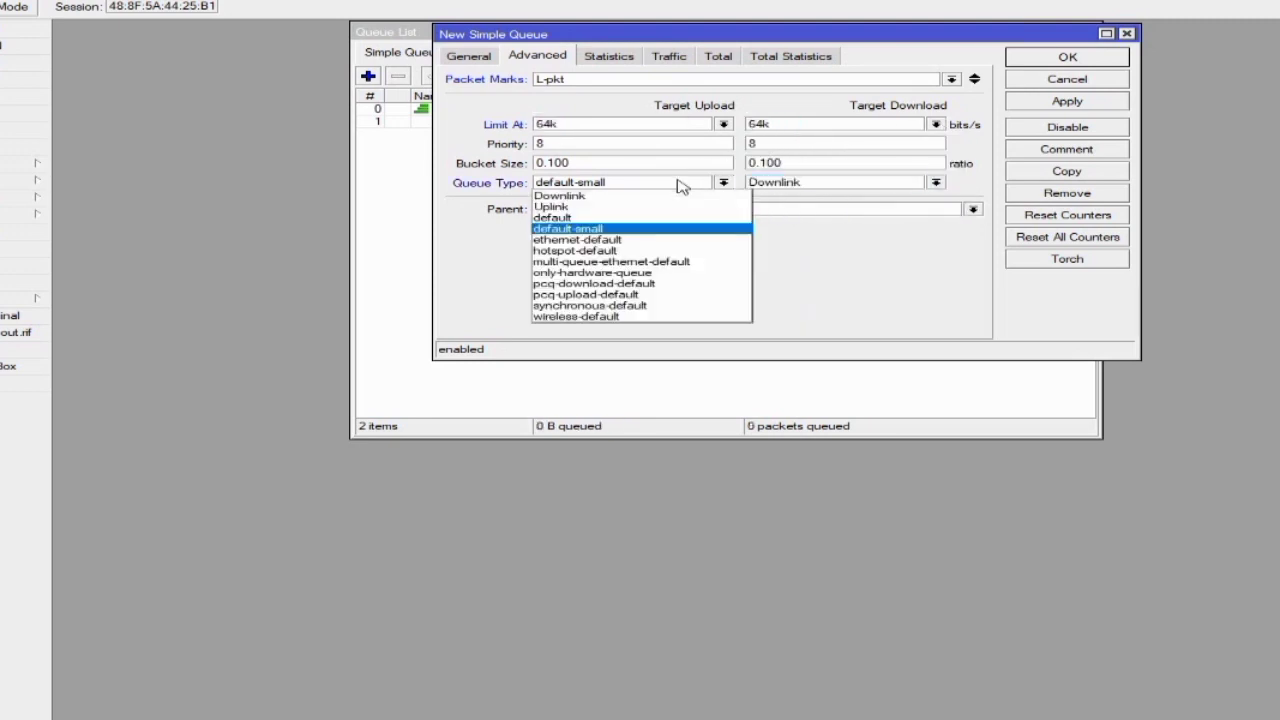
left_click(598, 207)
- Make ALL BANDWIDH the parent of the L-traffic simple queue and save it
left_click(636, 210)
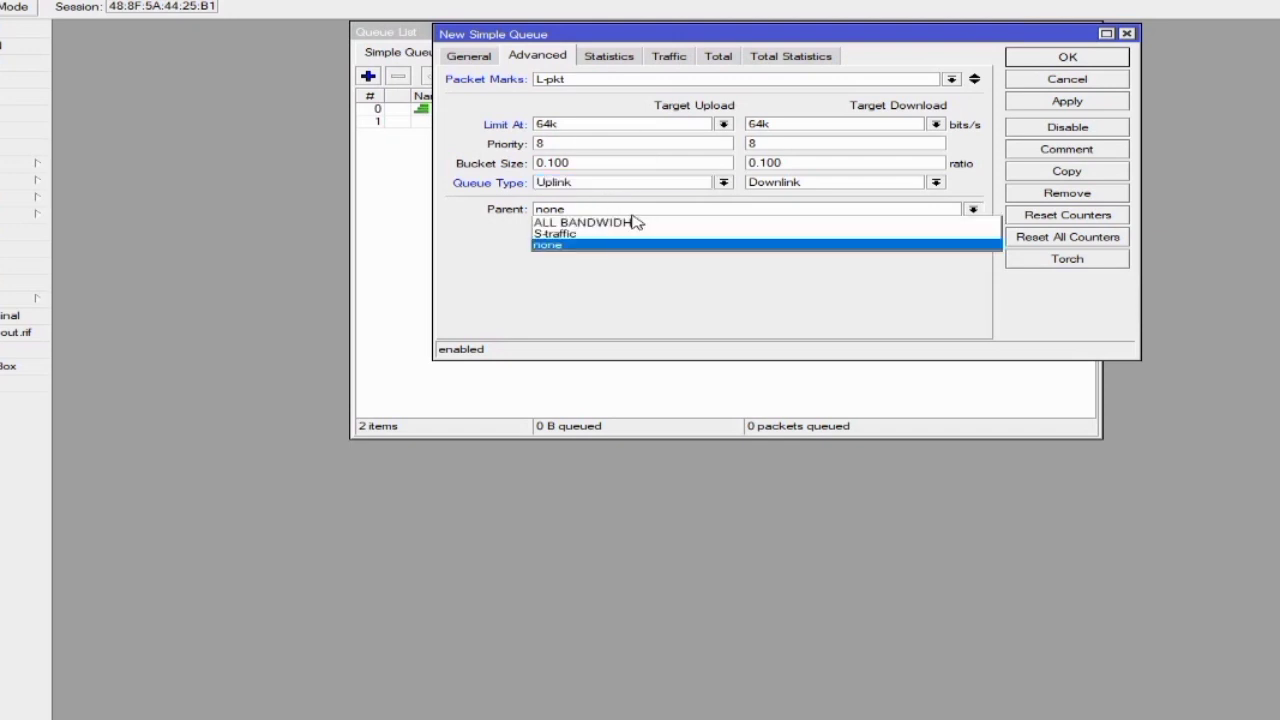
left_click(634, 222)
left_click(1058, 101)
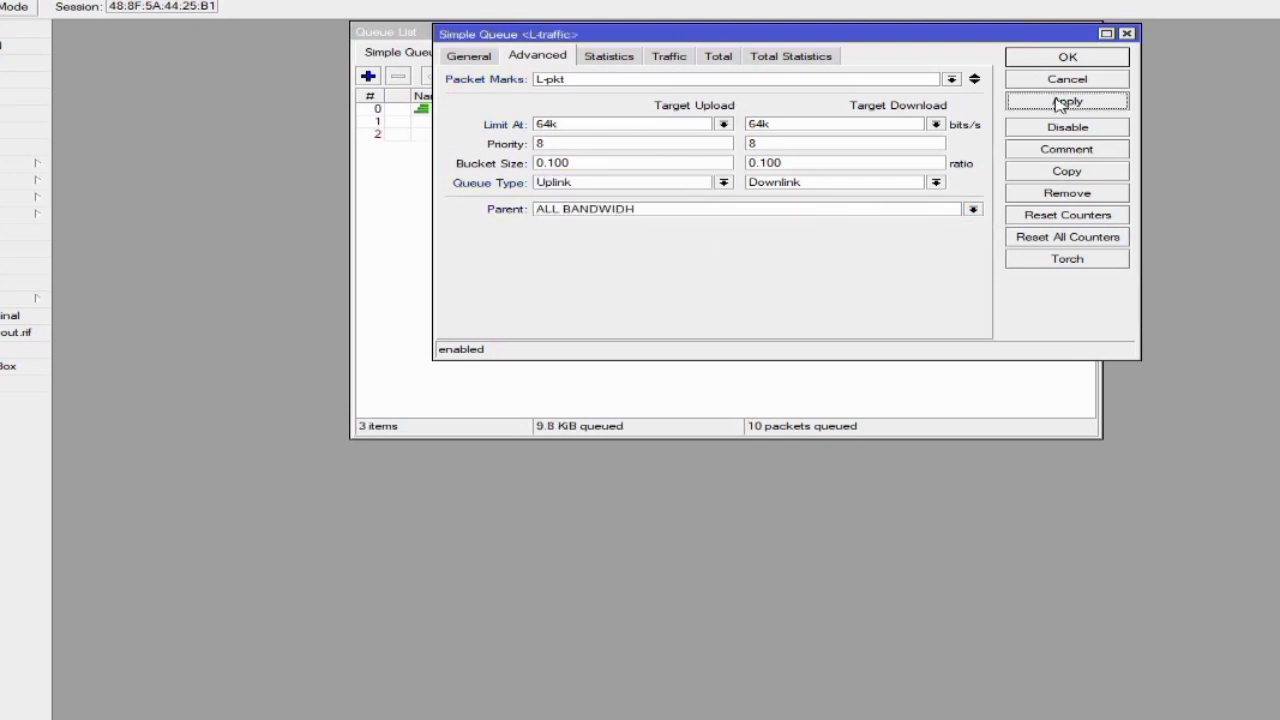
left_click(1022, 58)
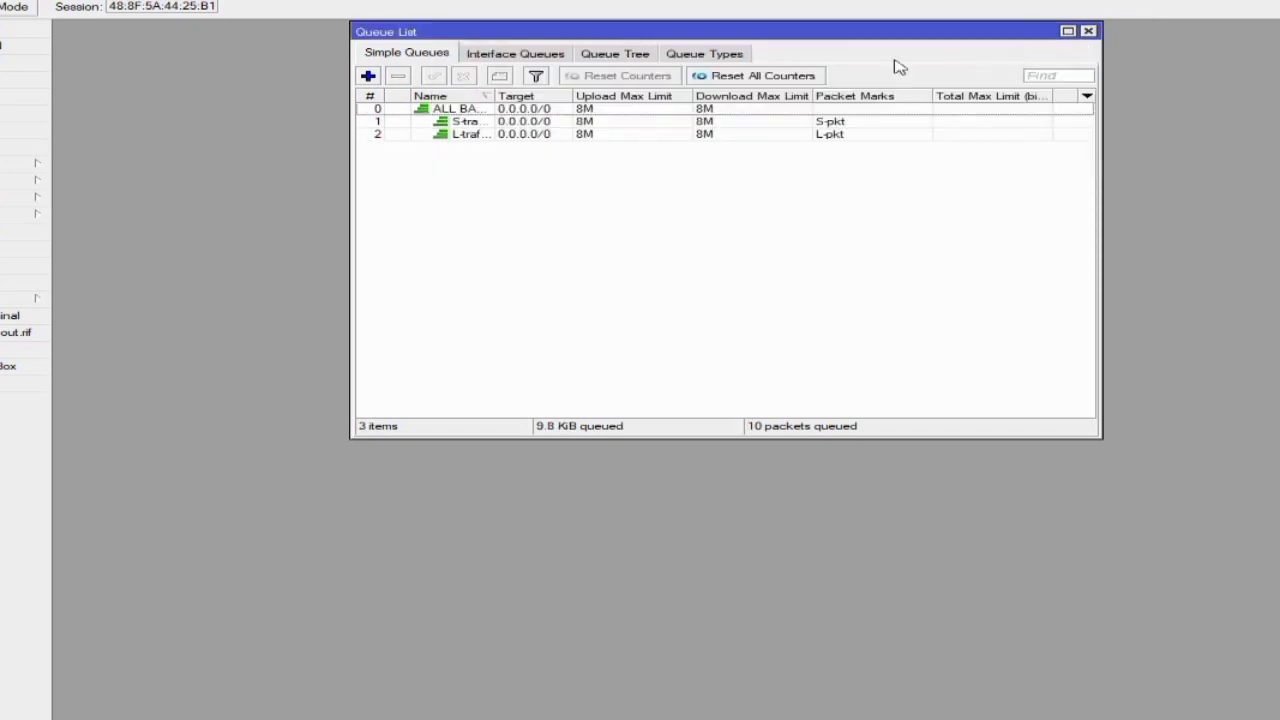
- Examine the live rates and traffic counters of the Downlink and Uplink entries in the queue tree
left_click(620, 52)
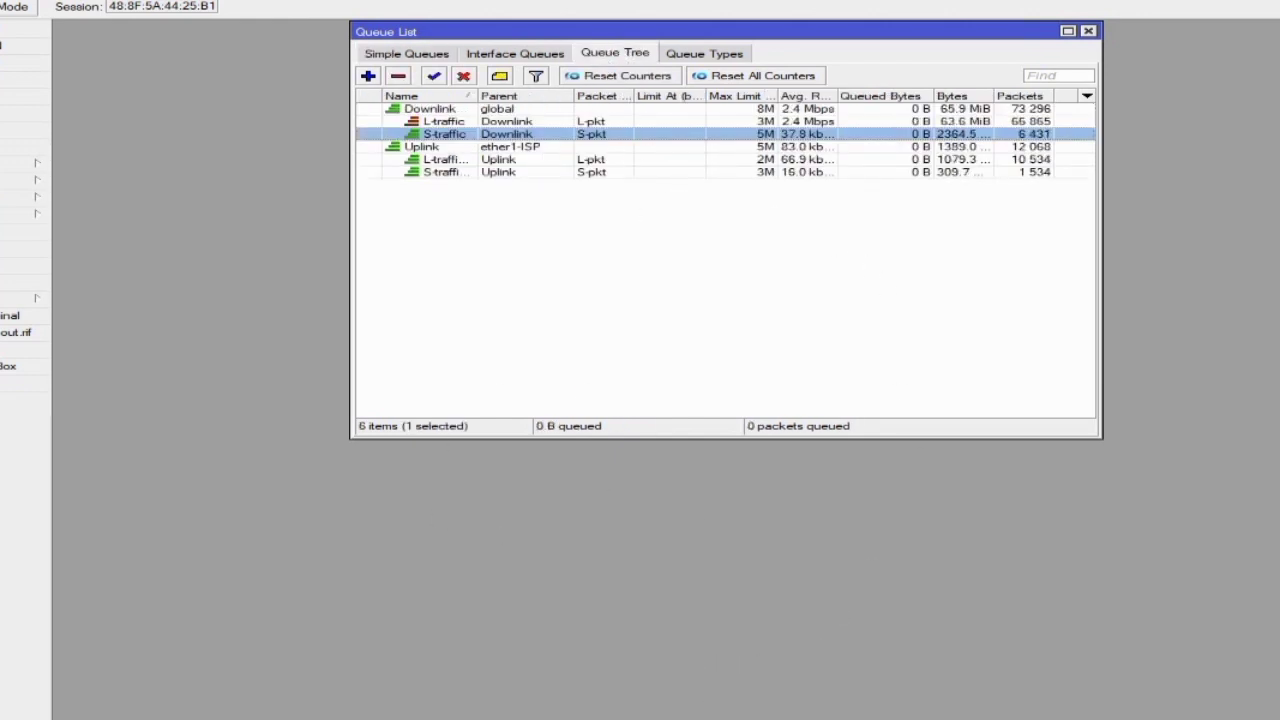
key("Down")
key("Down")
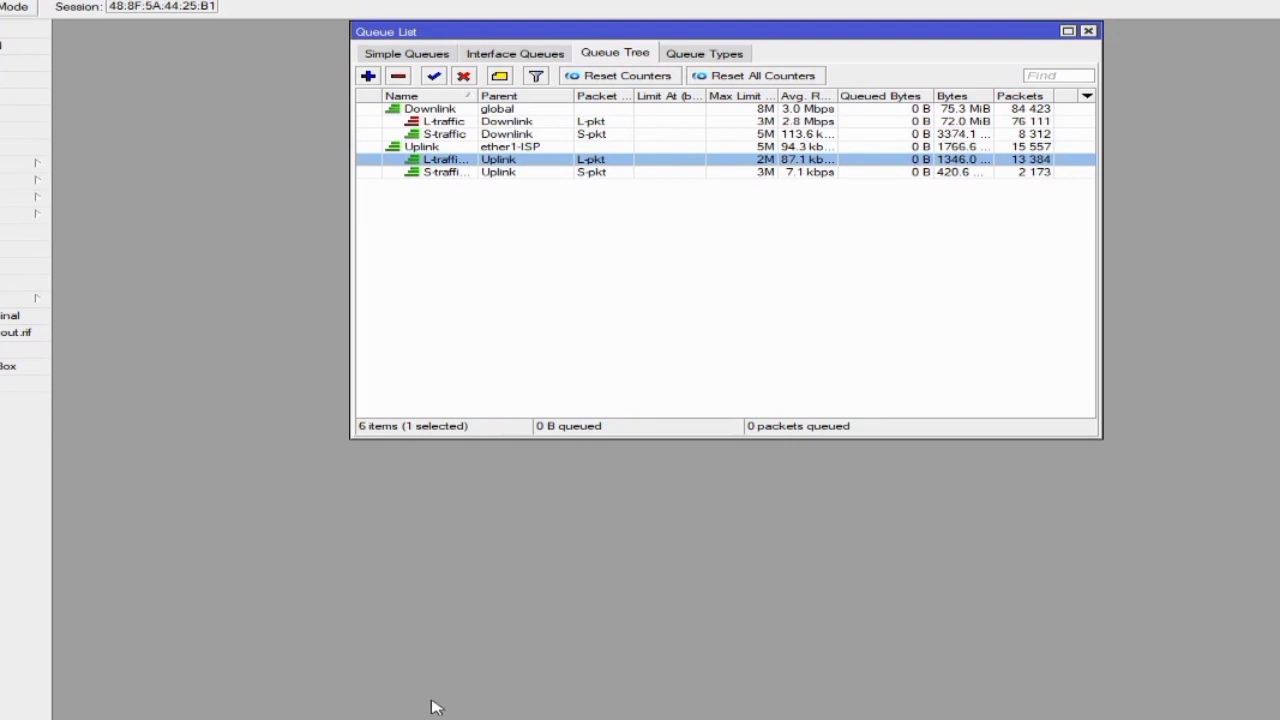
left_click(548, 112)
left_click(548, 146)
left_click(548, 186)
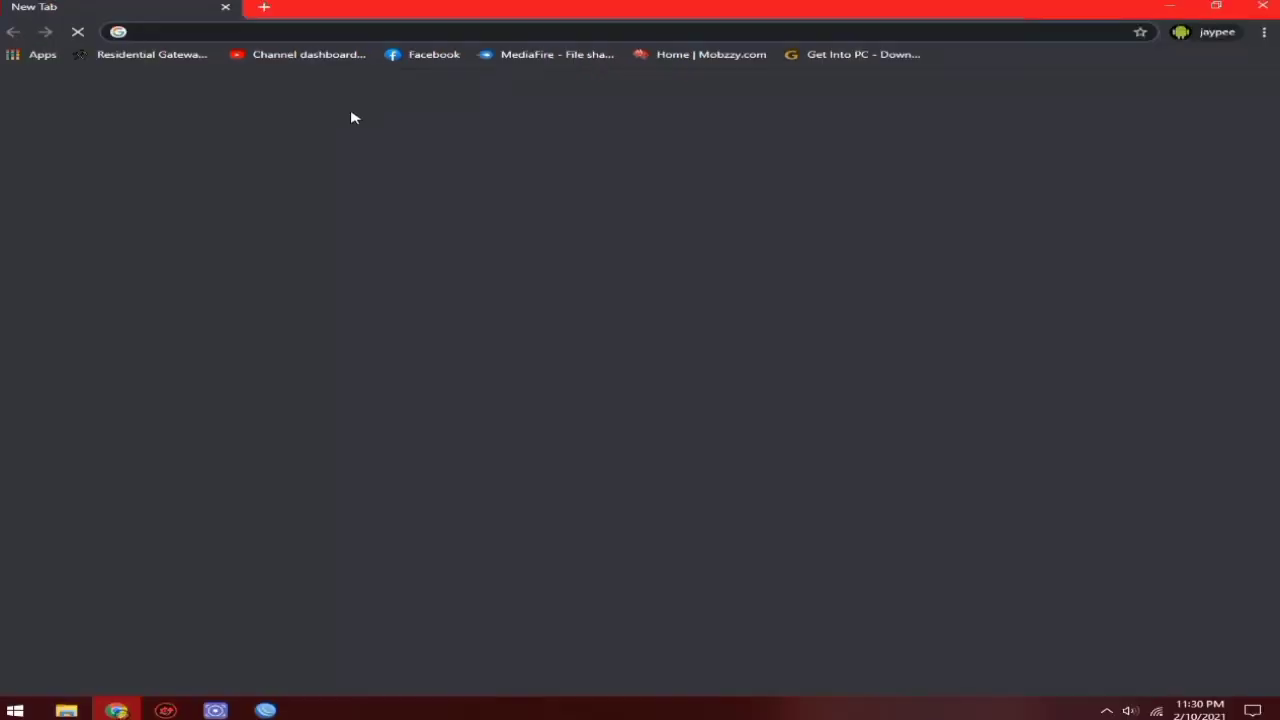
- Search Google for speedtest in Chrome and run the internet speed test
left_click(442, 290)
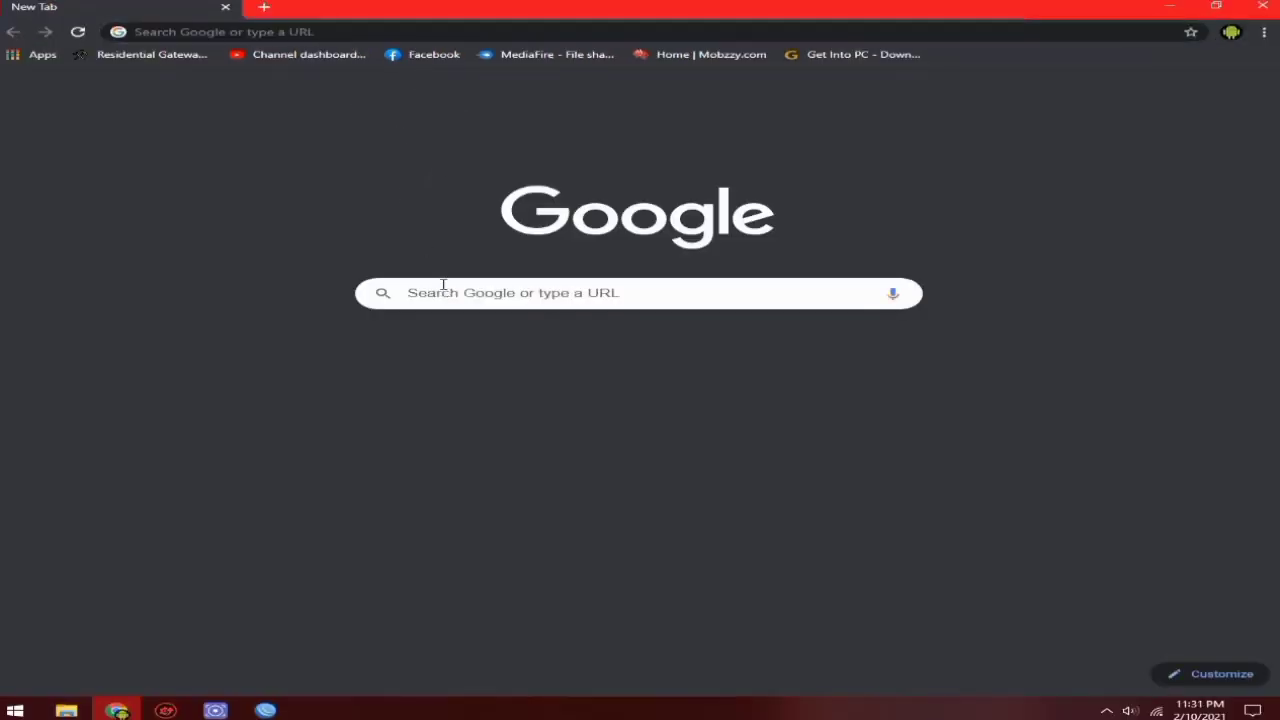
type("s")
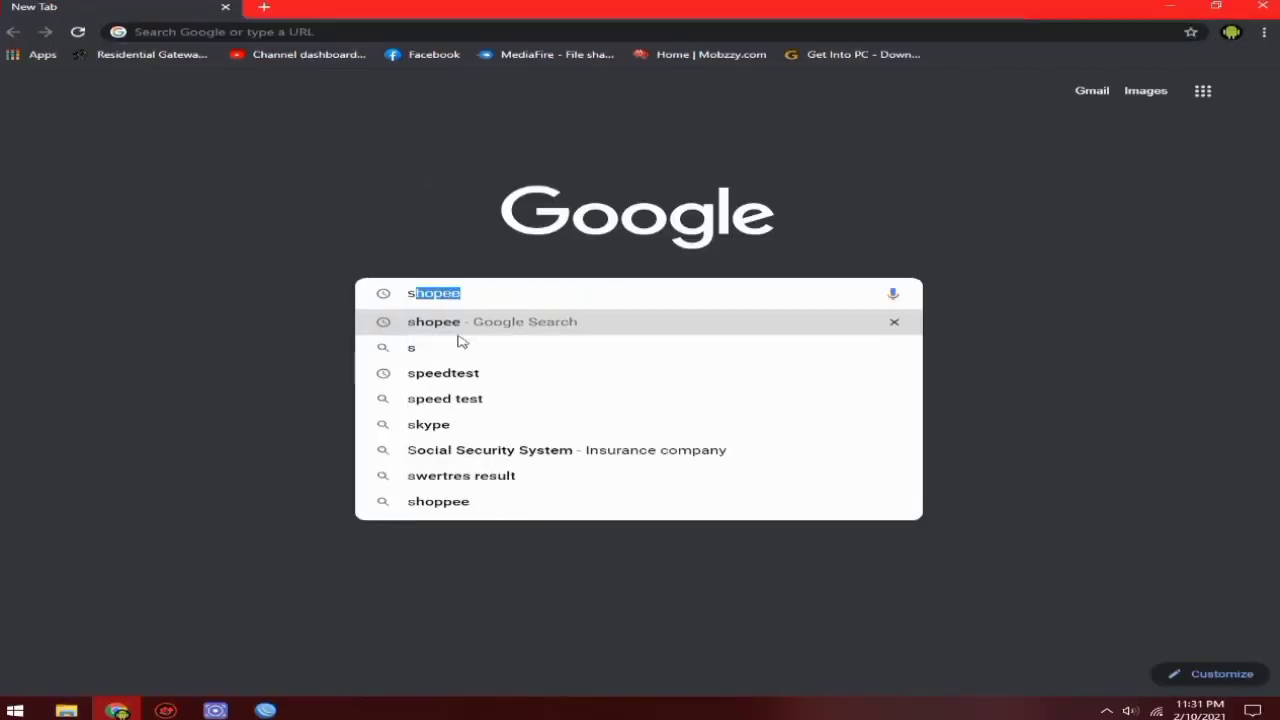
left_click(447, 370)
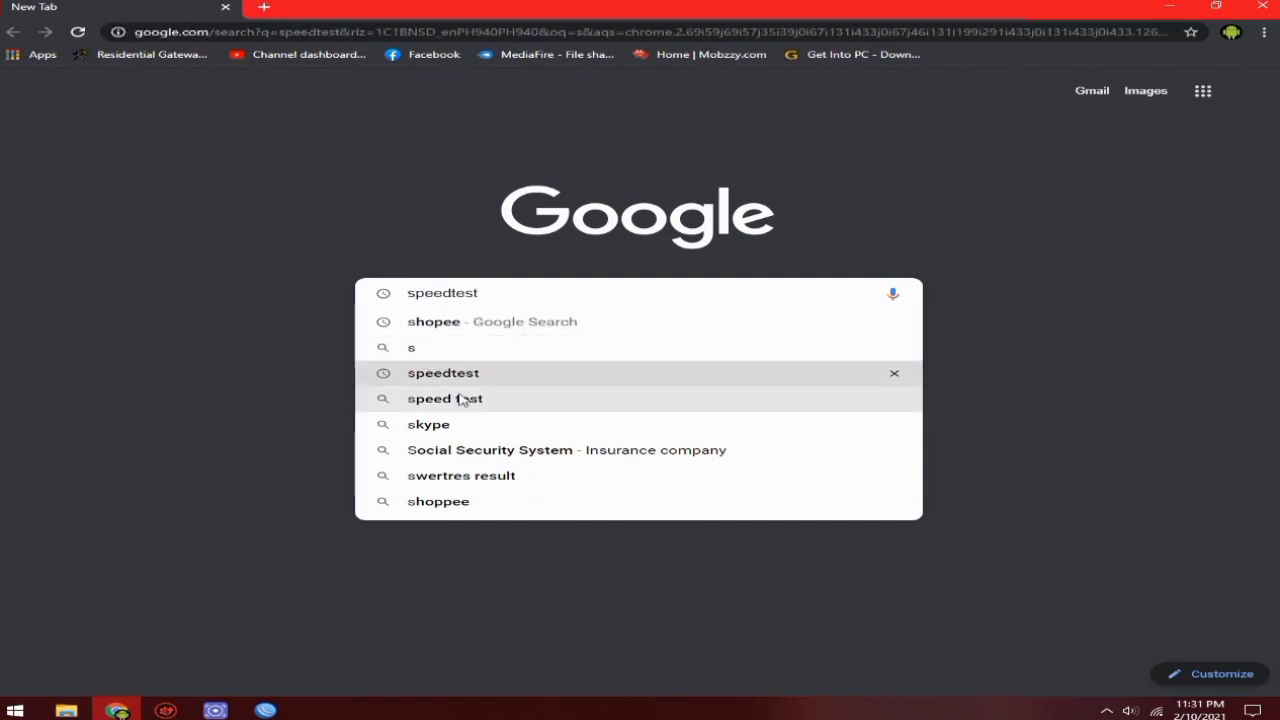
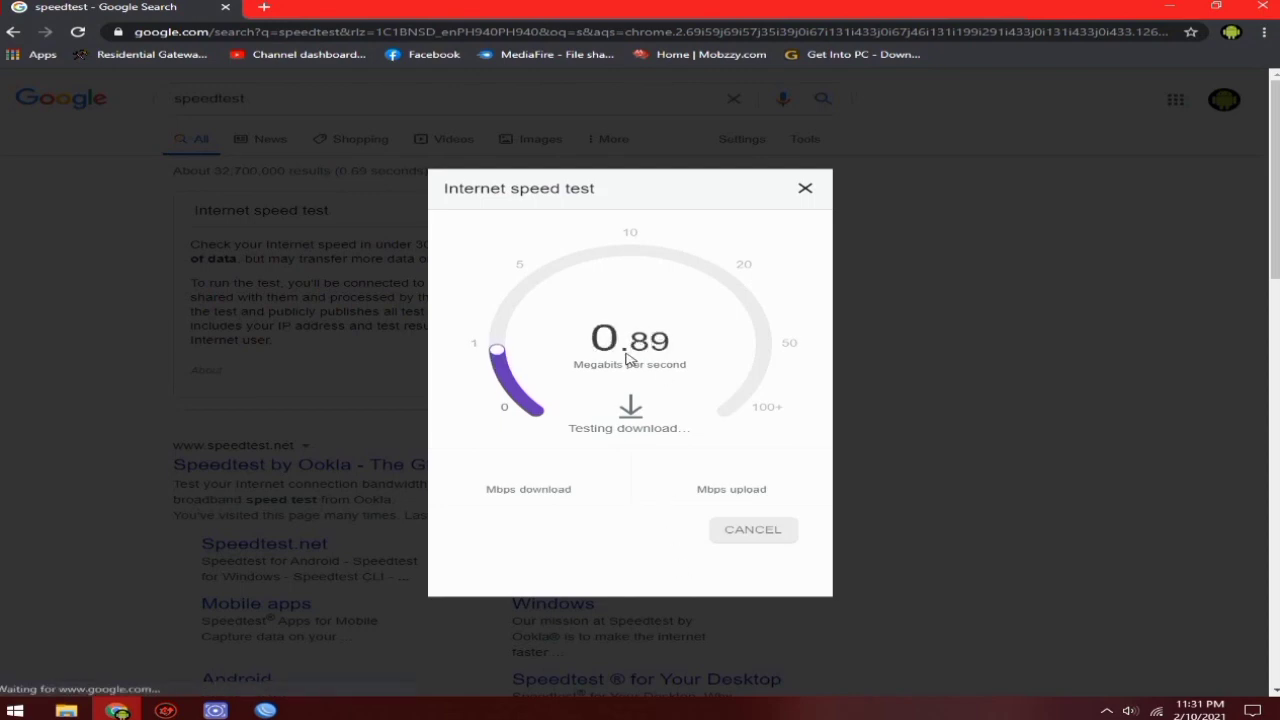
- Switch to WinBox and review the Downlink queue type, the simple queues and the queue tree's live rates during the speed test
left_click(265, 710)
left_click(655, 78)
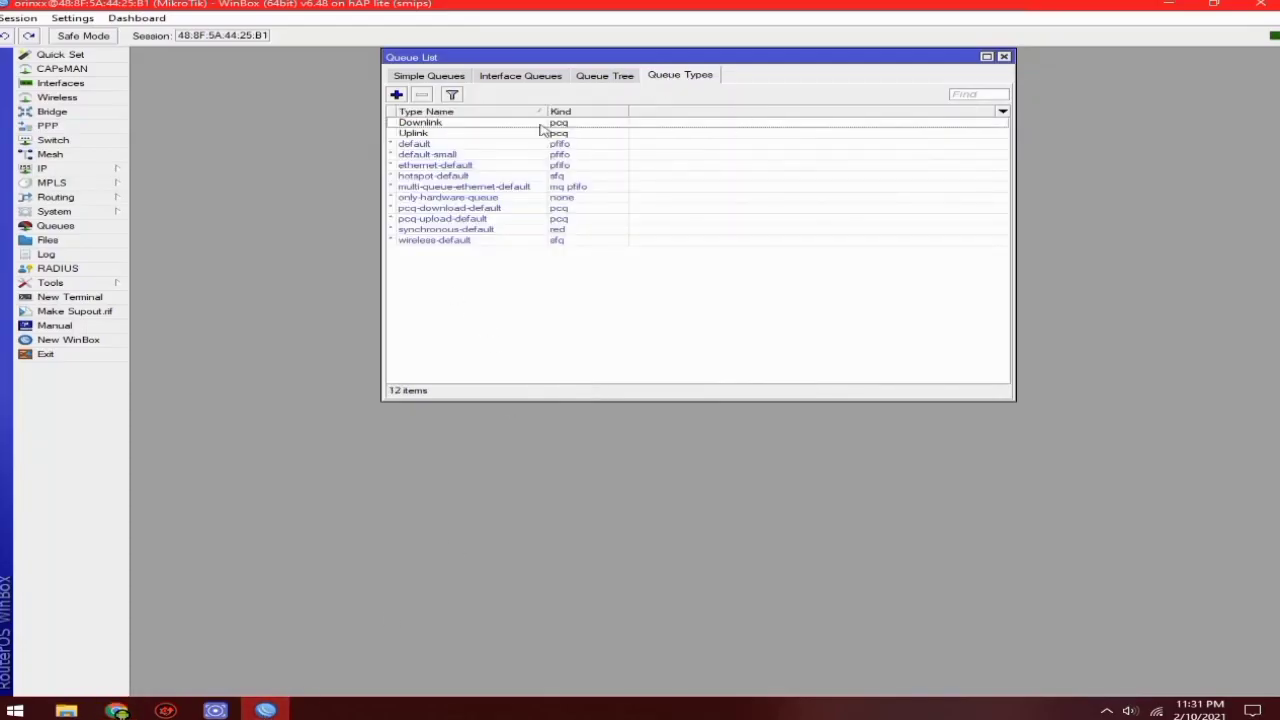
double_click(513, 124)
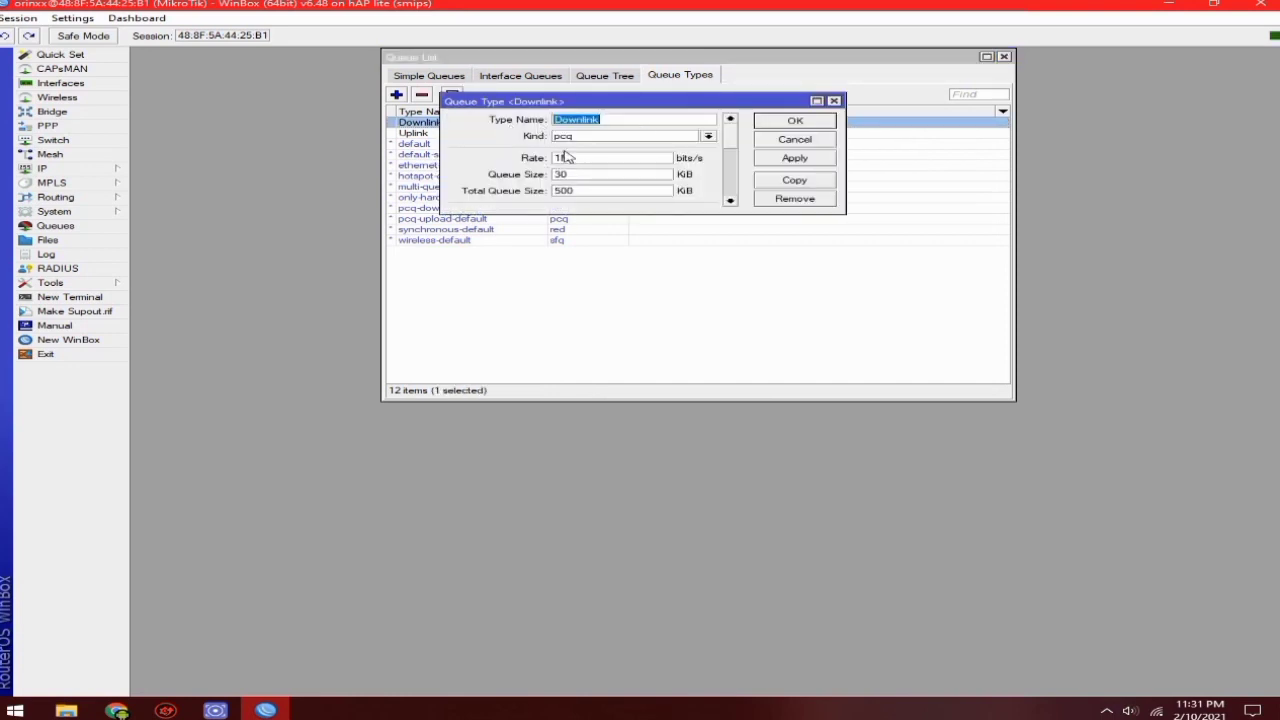
left_click(785, 124)
left_click(424, 78)
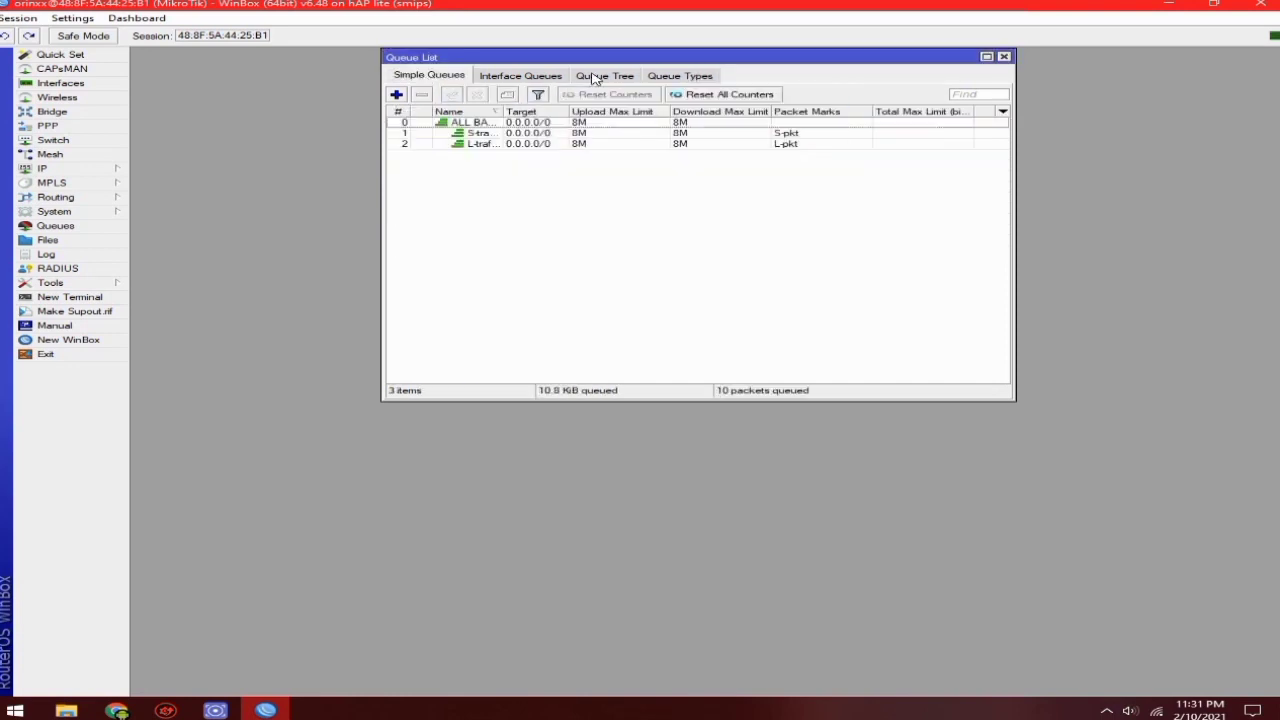
left_click(595, 77)
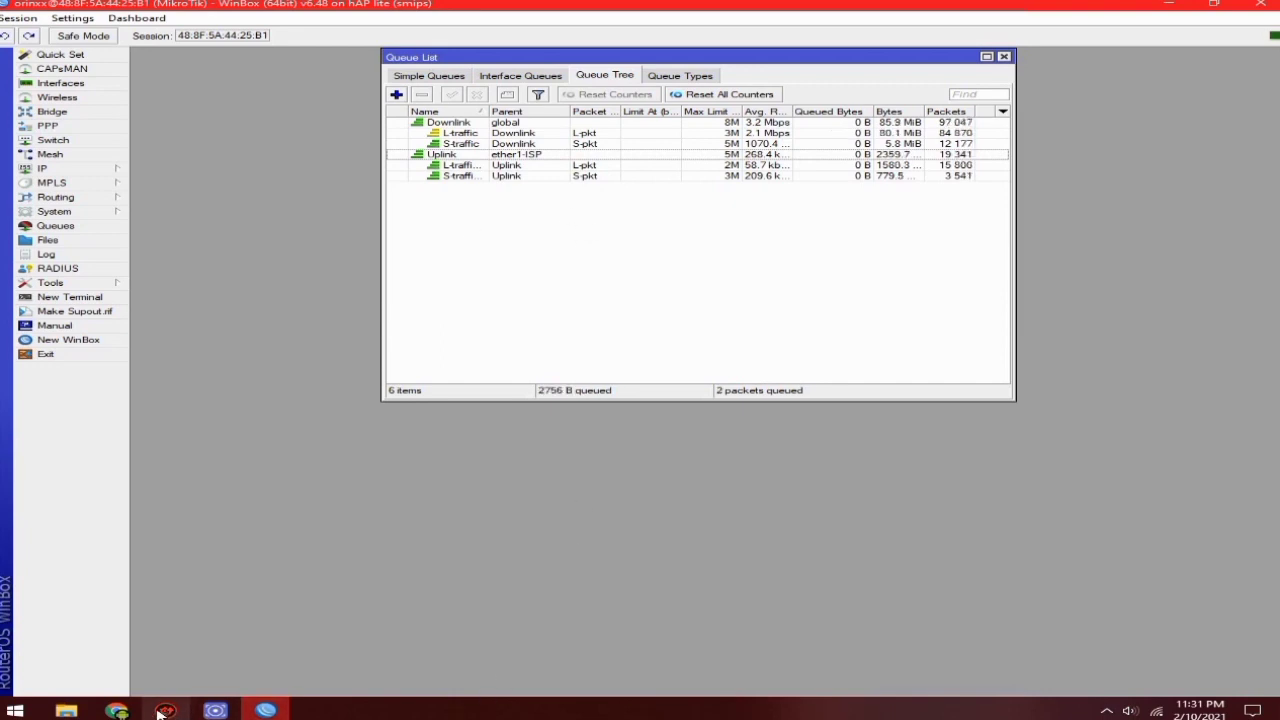
- Switch to Chrome, close the running speed test and open YouTube through a Google search for youtube
left_click(117, 710)
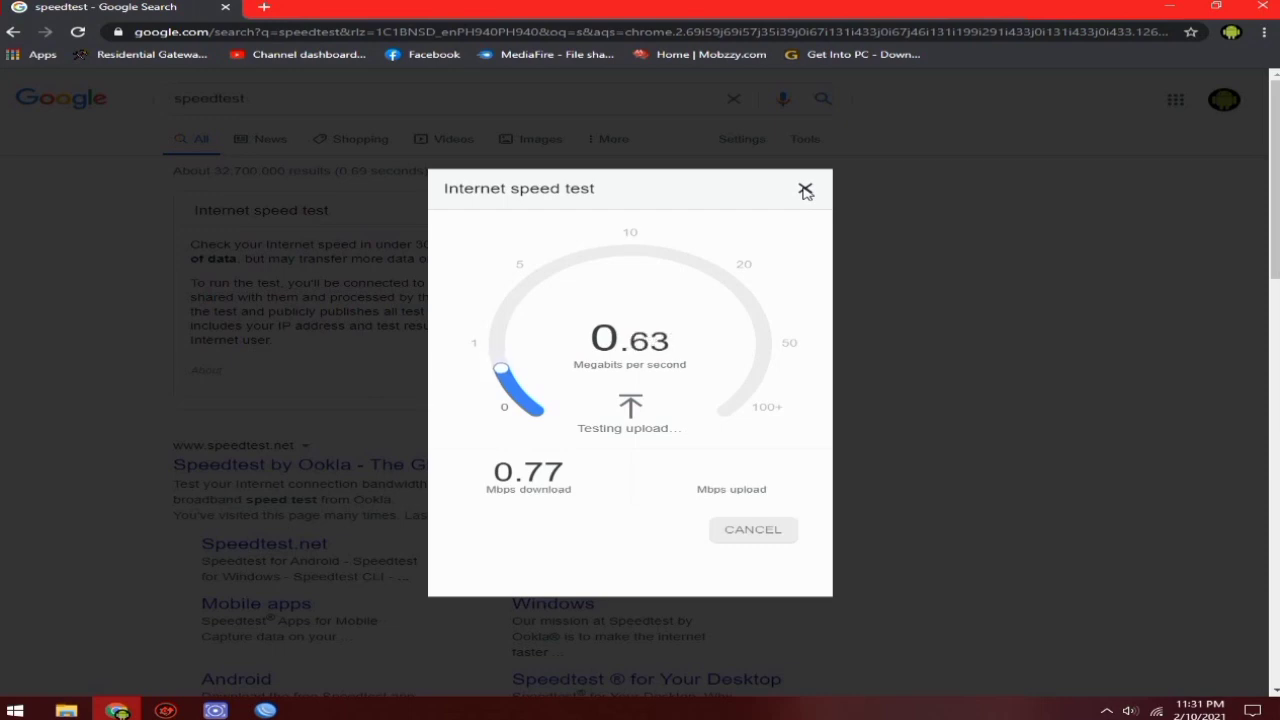
left_click(805, 190)
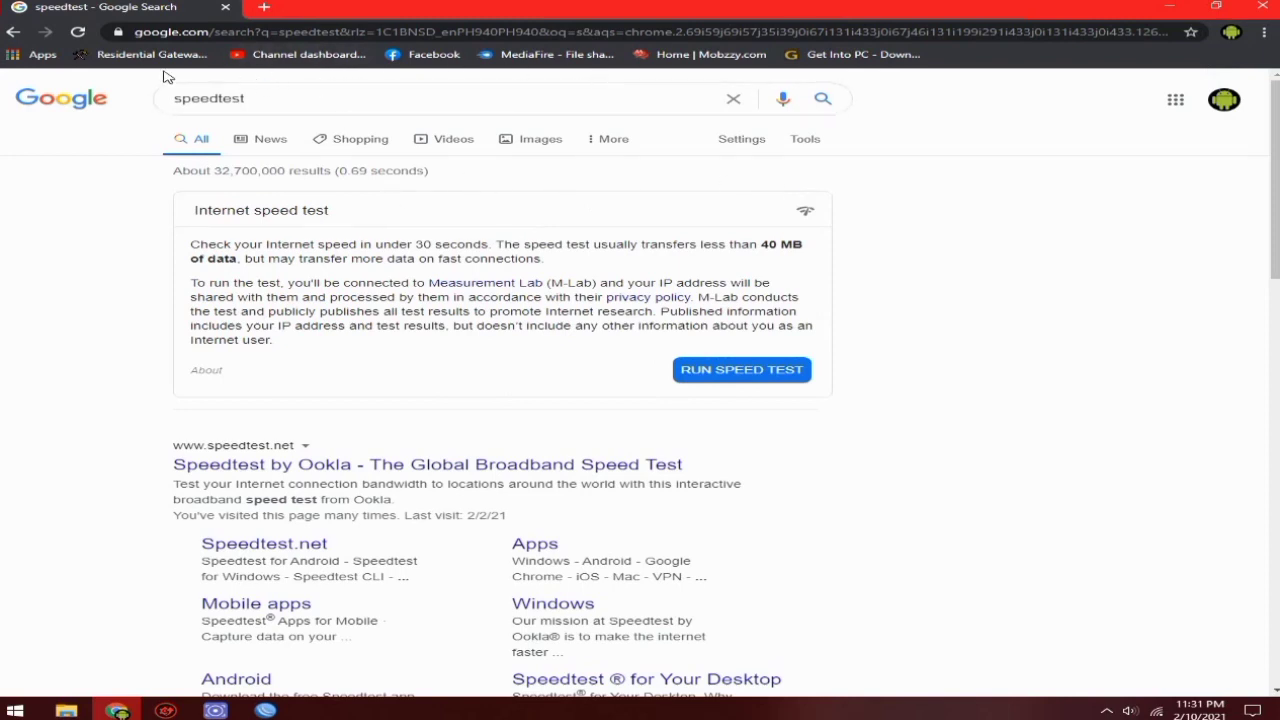
left_click(403, 33)
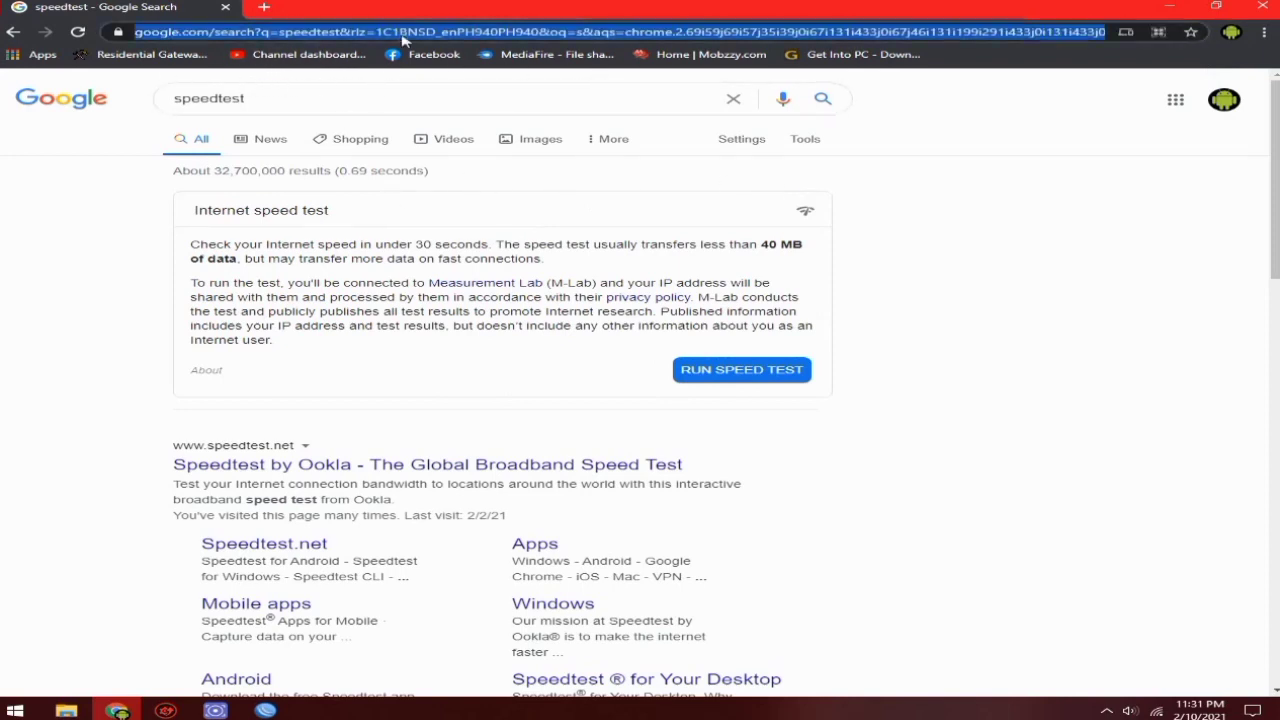
type("y")
key("Return")
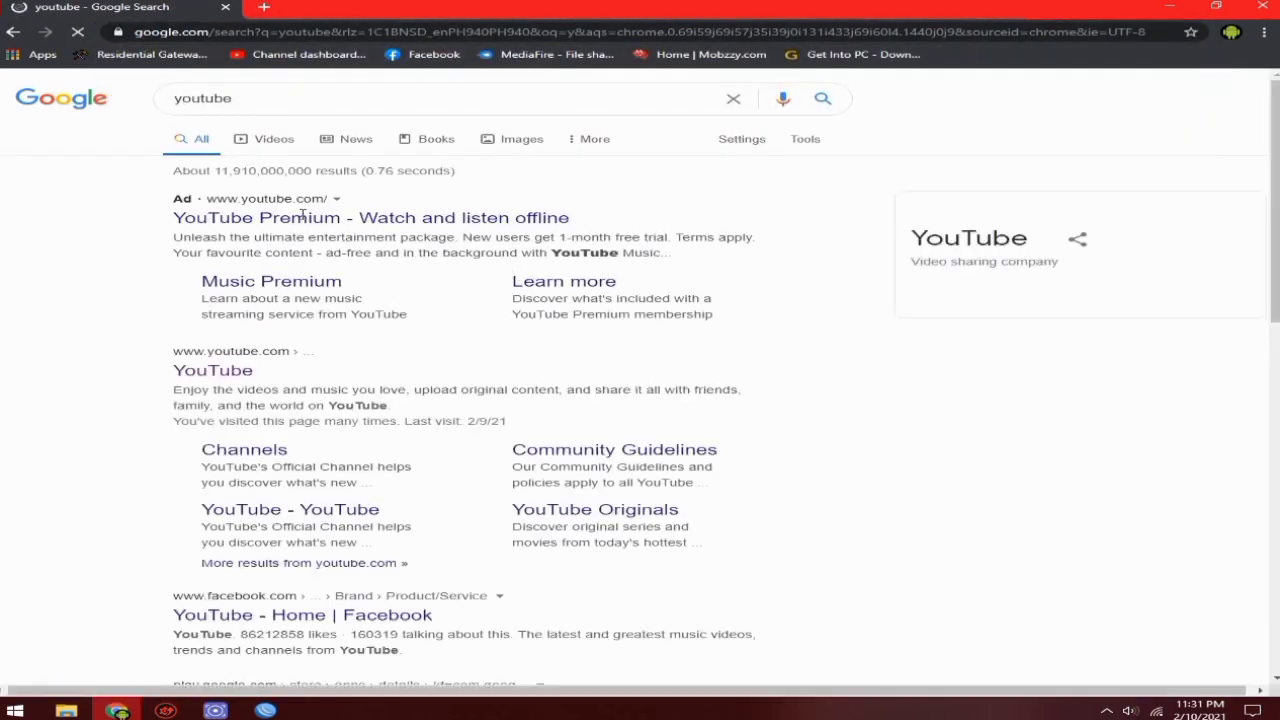
left_click(230, 377)
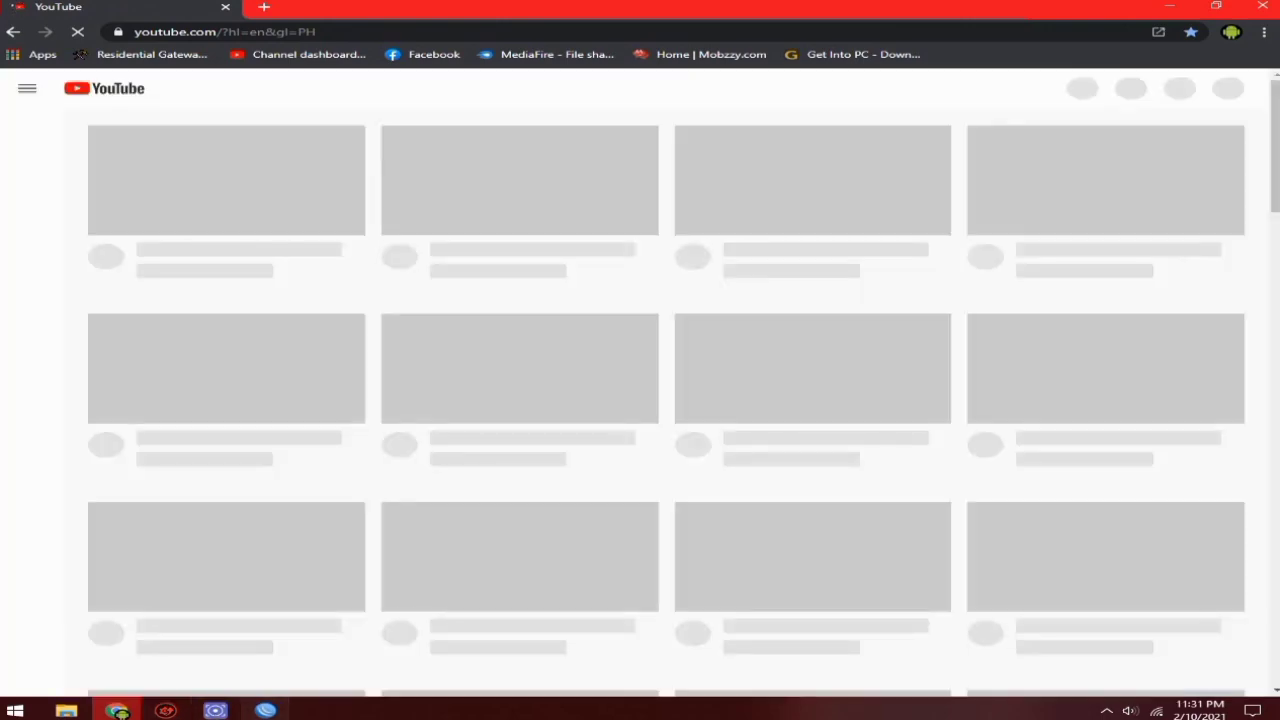
- Switch to WinBox, reposition the Queue List window and check the Downlink L-traffic and S-traffic rates while YouTube loads
left_click(265, 710)
left_click(530, 136)
left_click(520, 145)
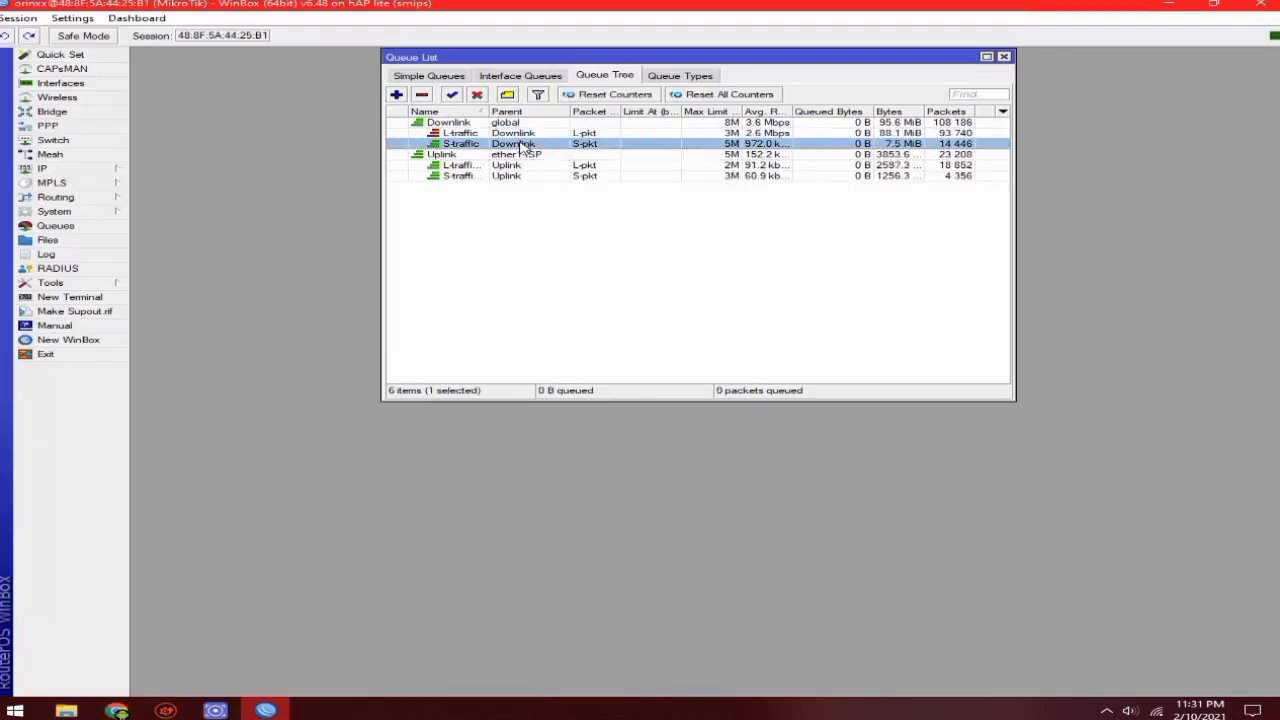
left_click_drag(662, 62, 562, 185)
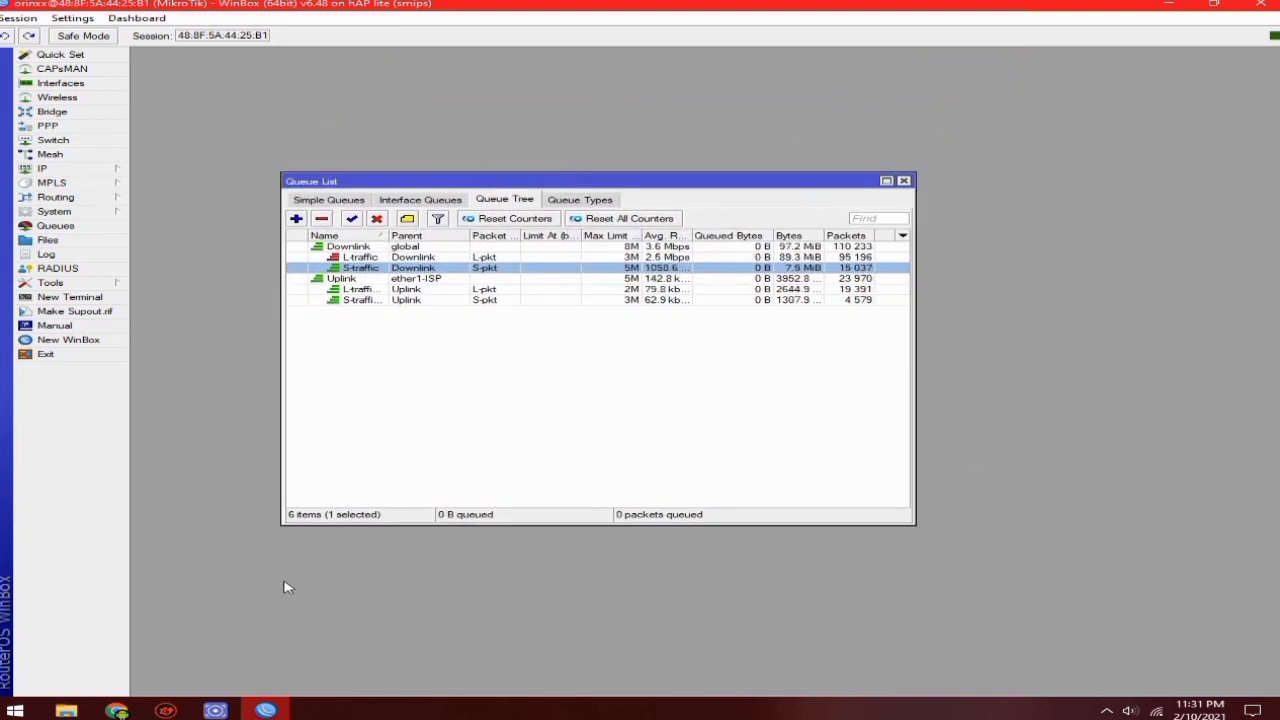
- Switch to Chrome and open the TECNO CAMON 16 video from the YouTube home page
left_click(118, 710)
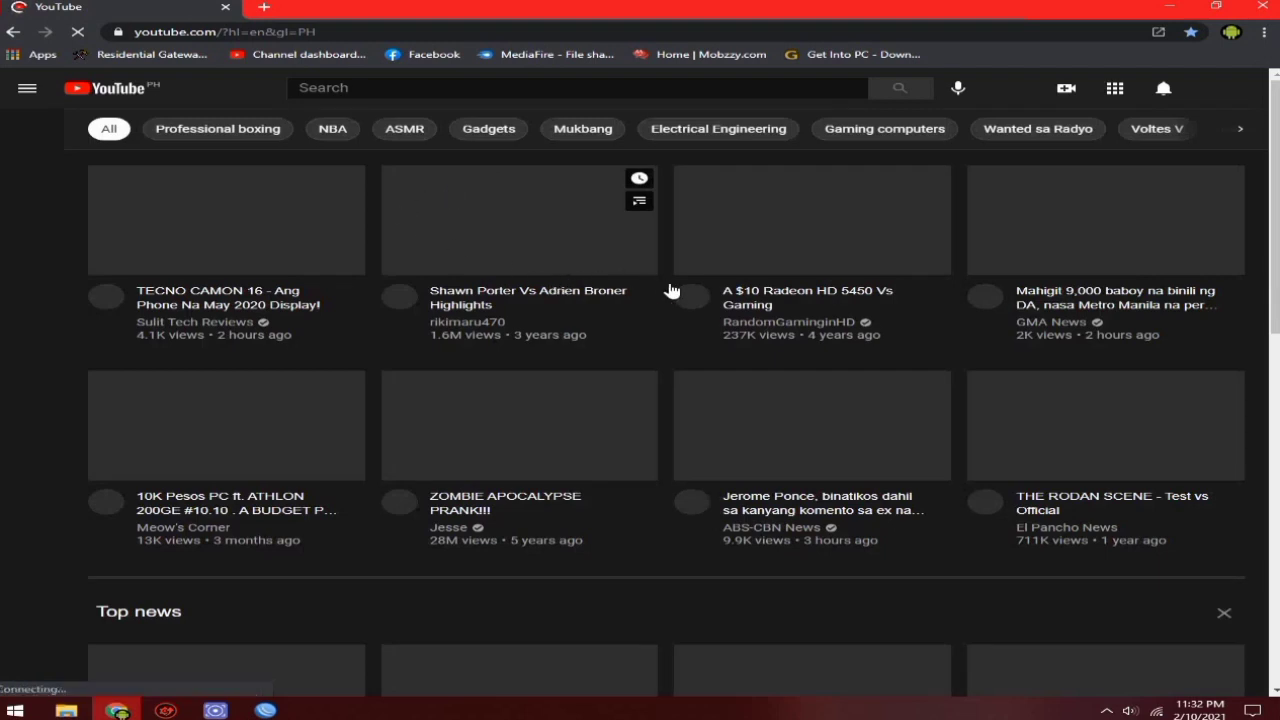
left_click(313, 262)
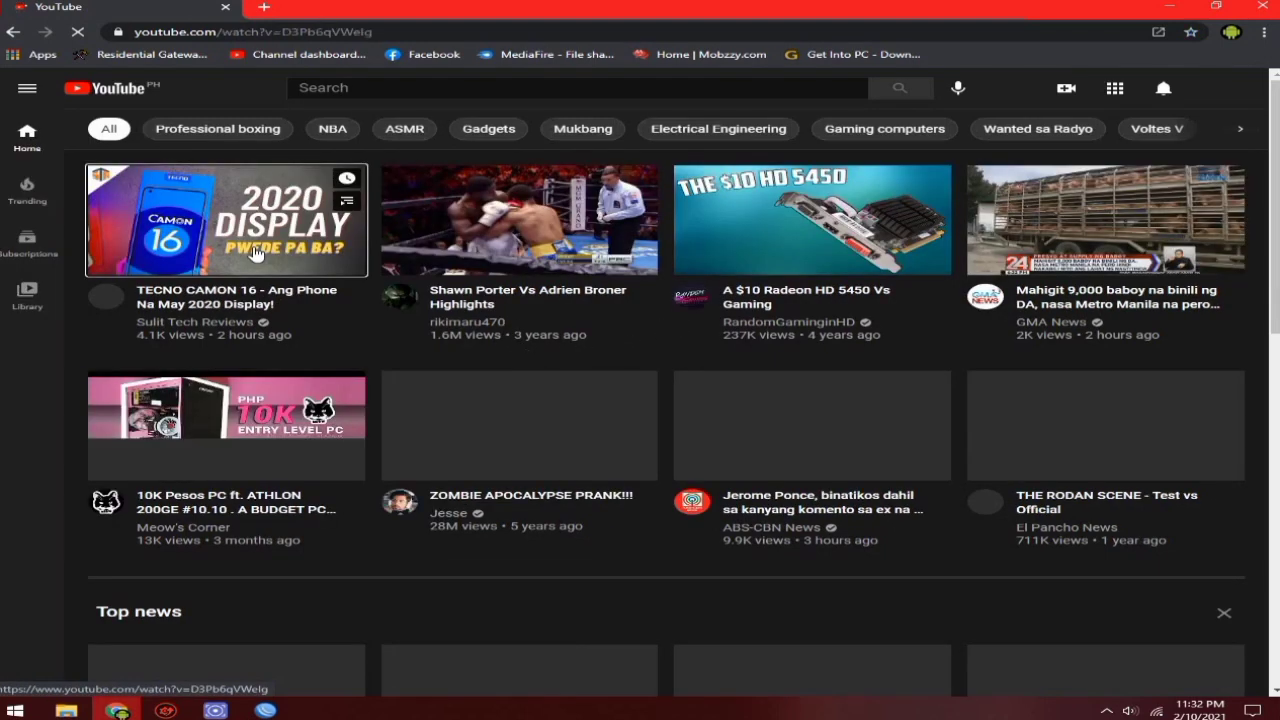